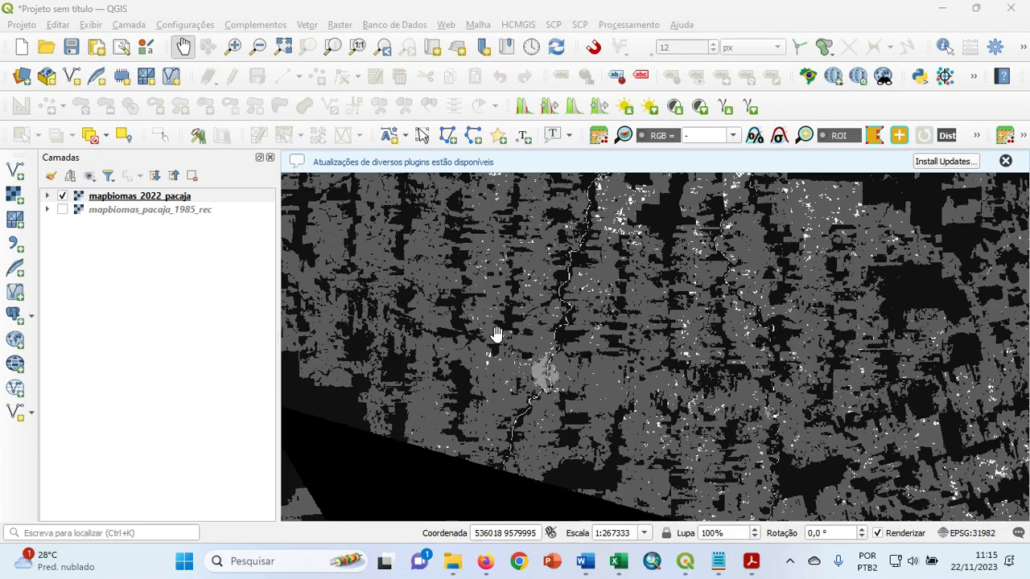
Compare the mapbiomas_2022_pacaja and mapbiomas_pacaja_1985_rec layers at full extent, leave only 2022 visible, and expand its legend.
scroll(478, 330, down, 1)
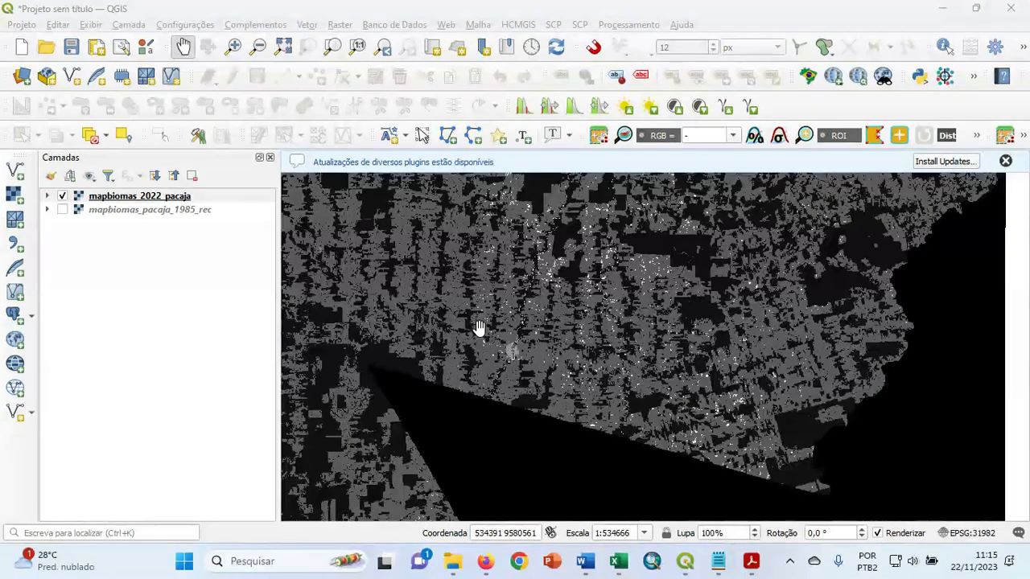
scroll(478, 330, down, 1)
drag(471, 311, 499, 324)
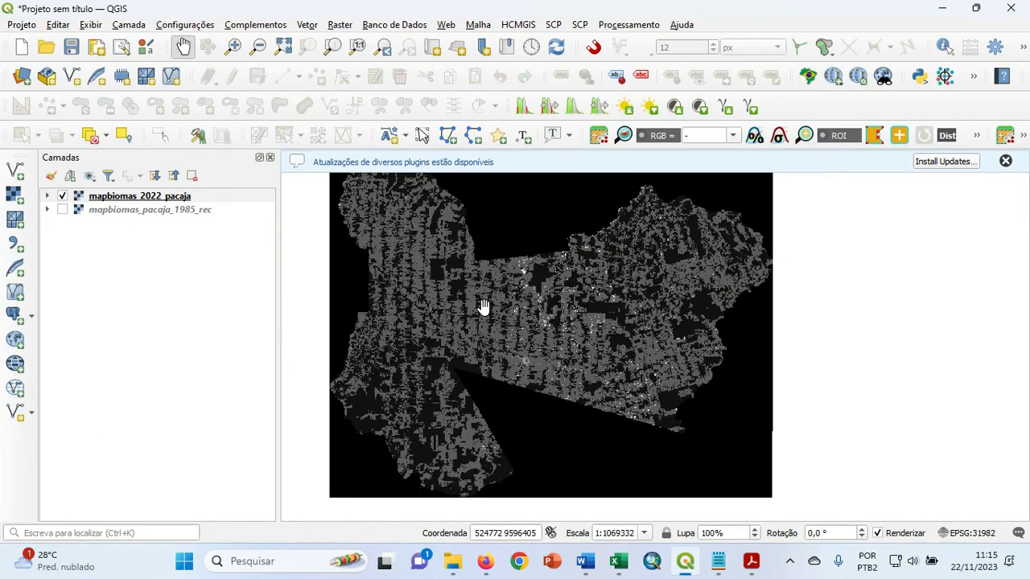
drag(483, 306, 506, 317)
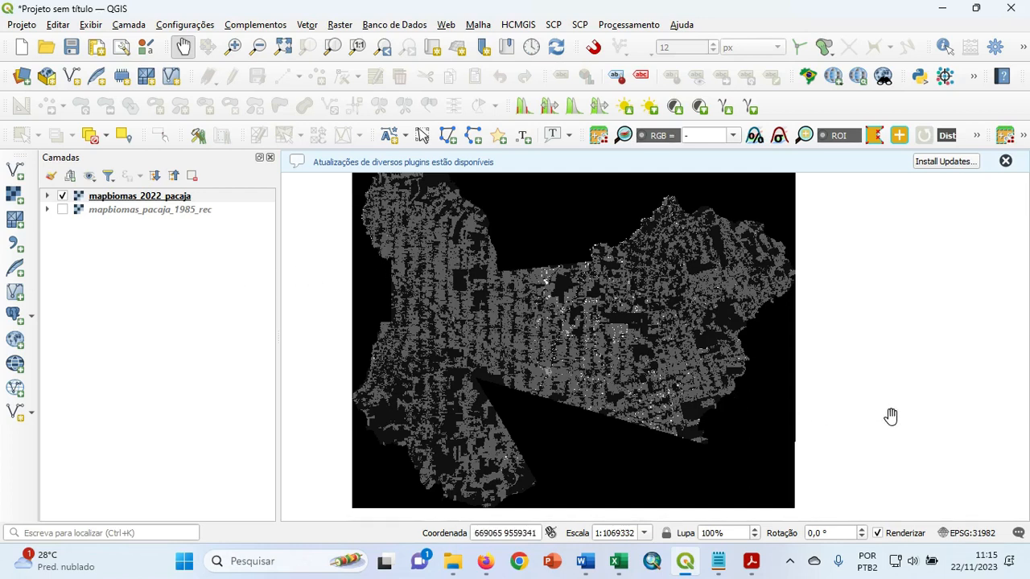
click(63, 209)
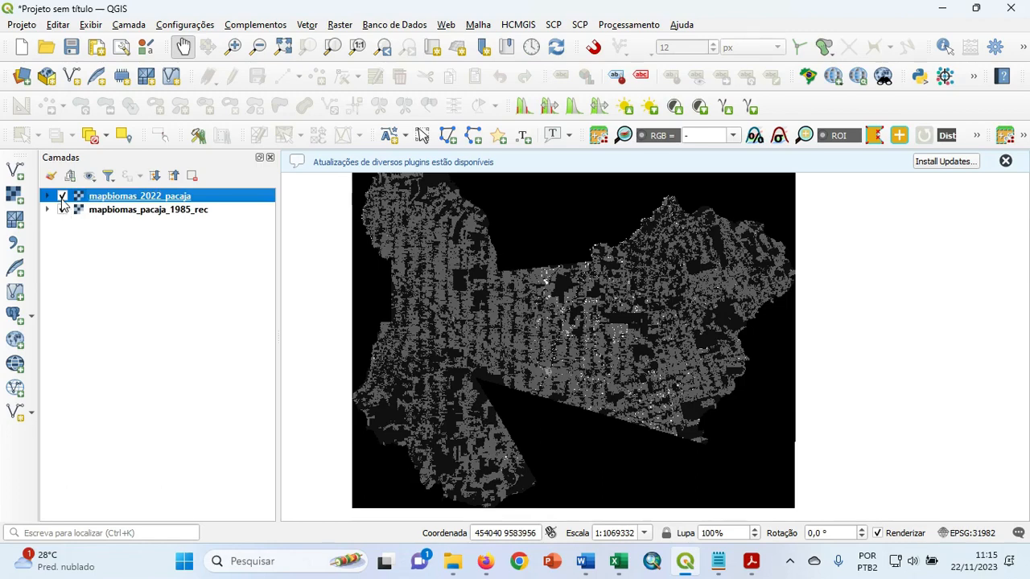
click(63, 196)
click(62, 196)
click(62, 209)
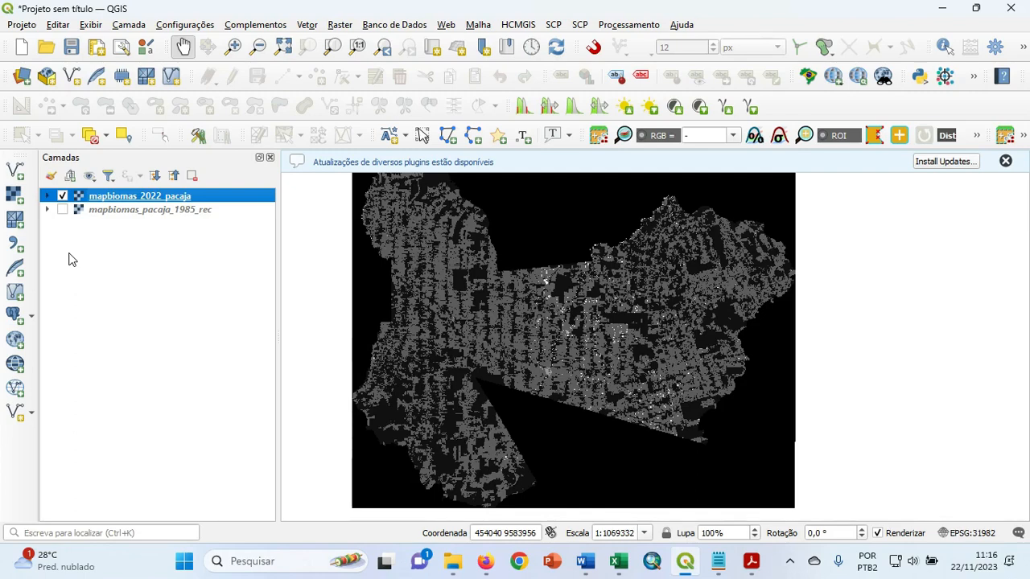
click(47, 196)
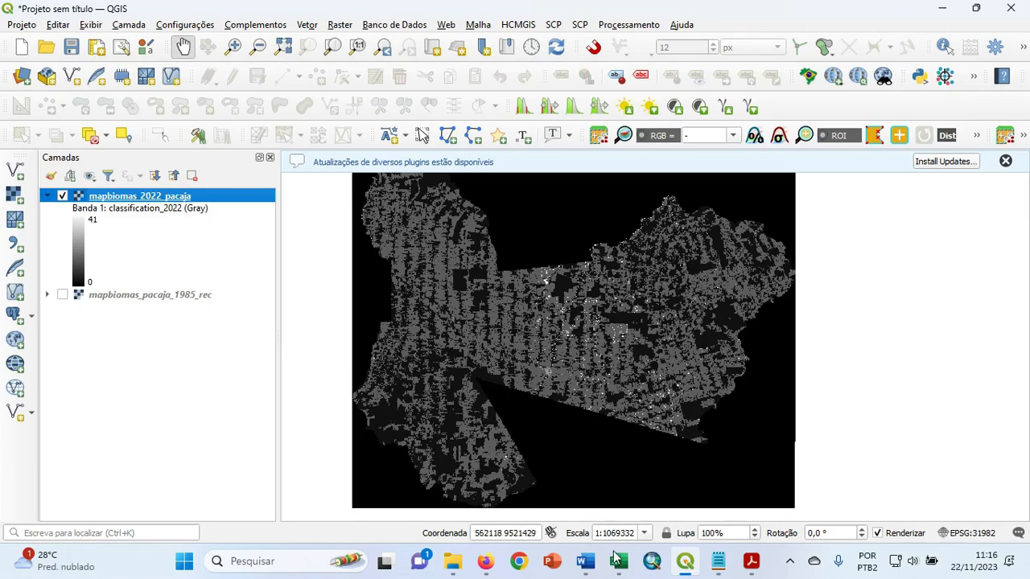
Switch to the mapbiomas_pacaja_table workbook in Excel and review the class codes and class names for each year from 1985 to 2022.
mouse_move(618, 561)
click(555, 478)
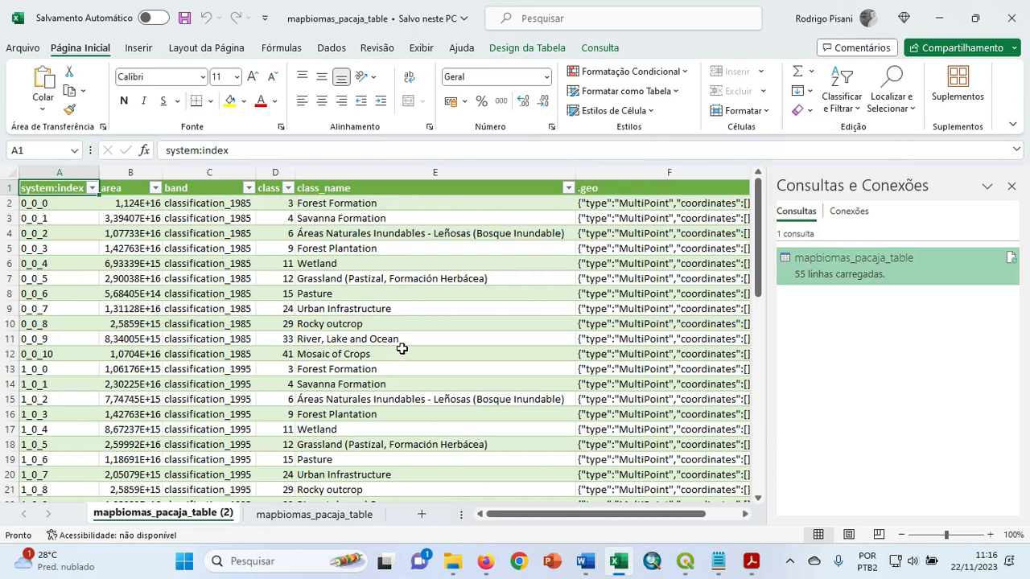
scroll(401, 348, down, 12)
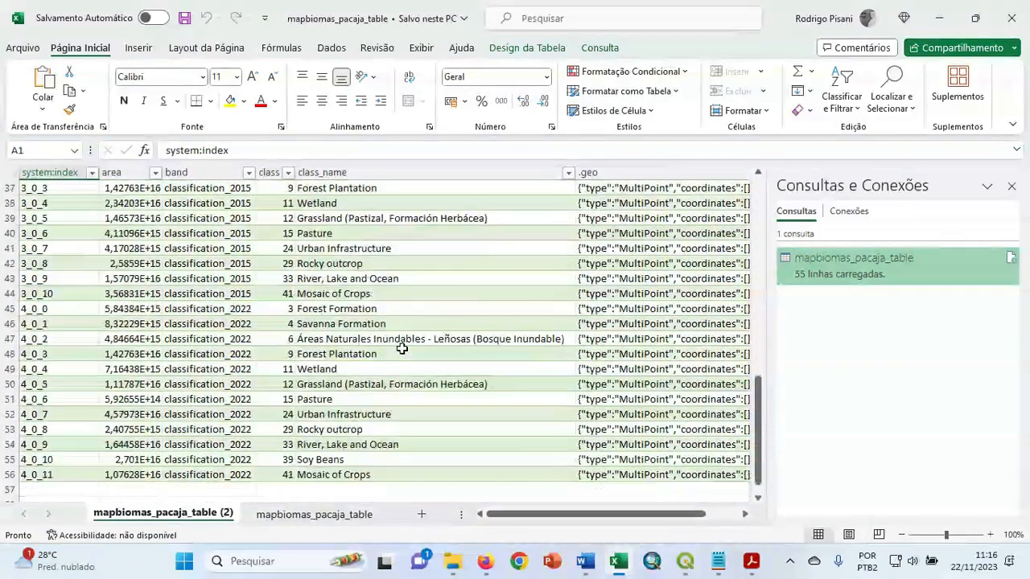
scroll(402, 347, up, 1)
scroll(402, 348, down, 2)
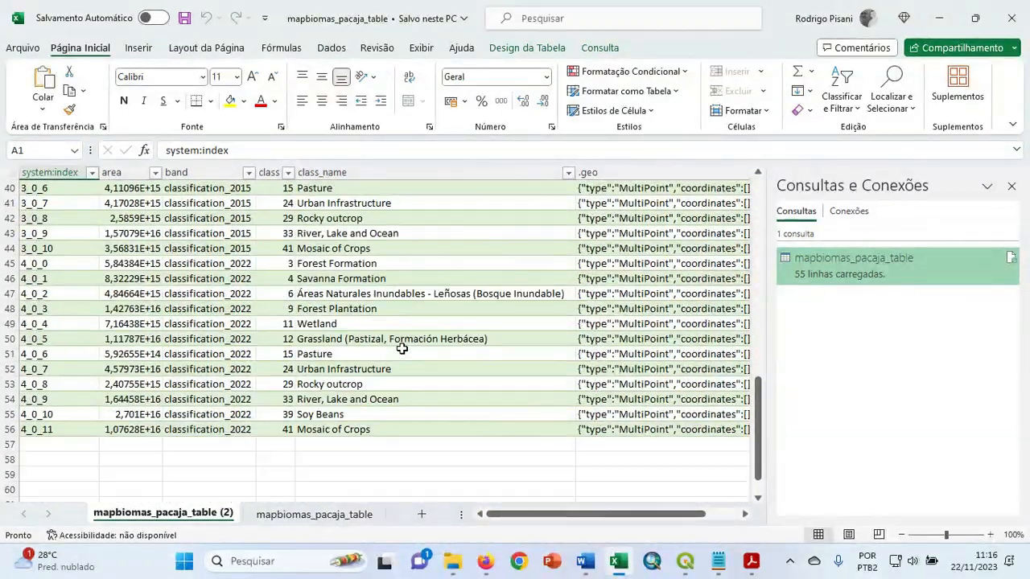
scroll(401, 348, up, 5)
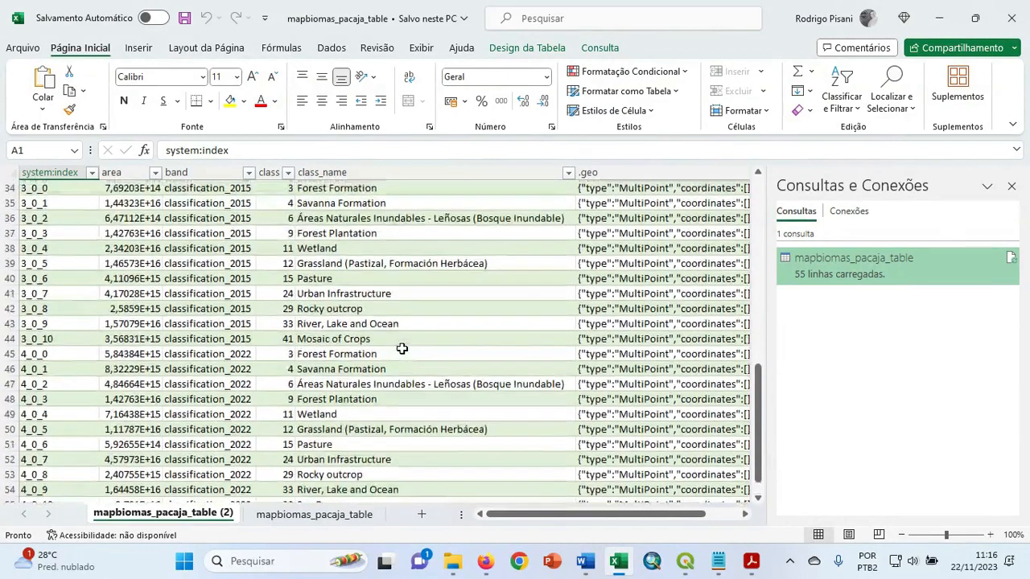
scroll(402, 347, up, 6)
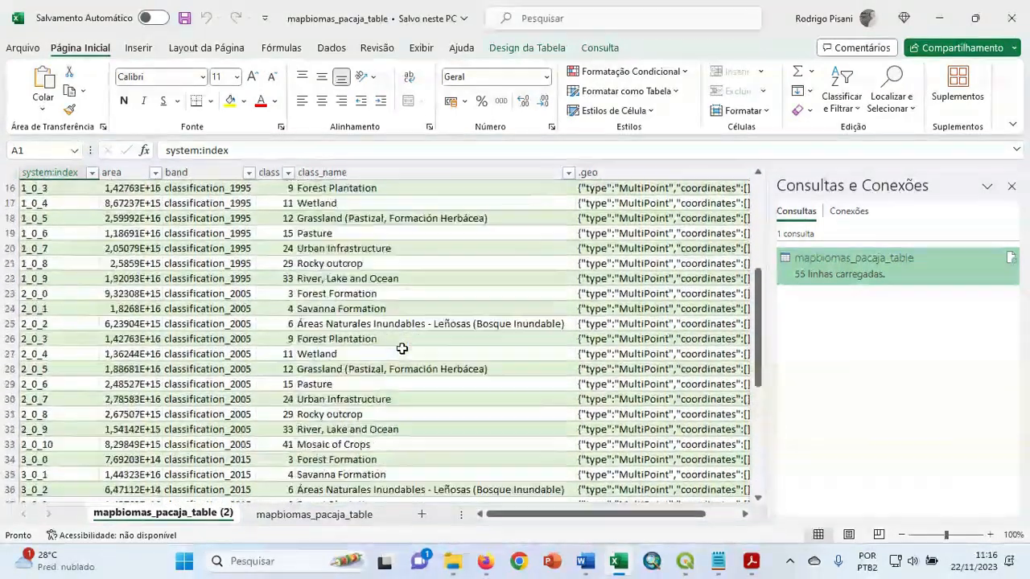
scroll(402, 348, up, 2)
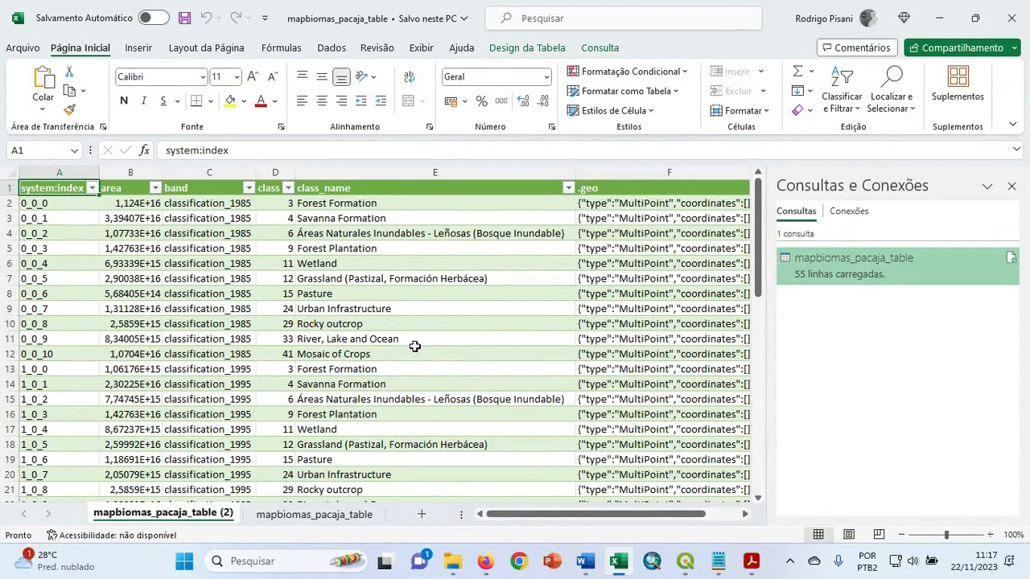
scroll(416, 344, down, 12)
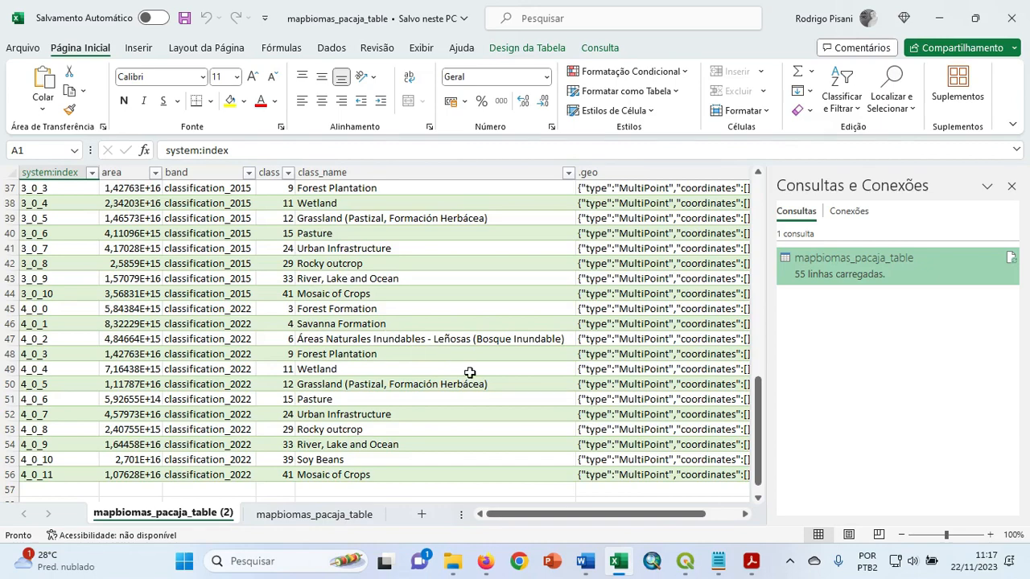
Switch to QGIS and classify mapbiomas_2022_pacaja as Paletizado/Valores únicos on the classification_2022 band with random colors, applying the style.
mouse_move(685, 562)
click(697, 496)
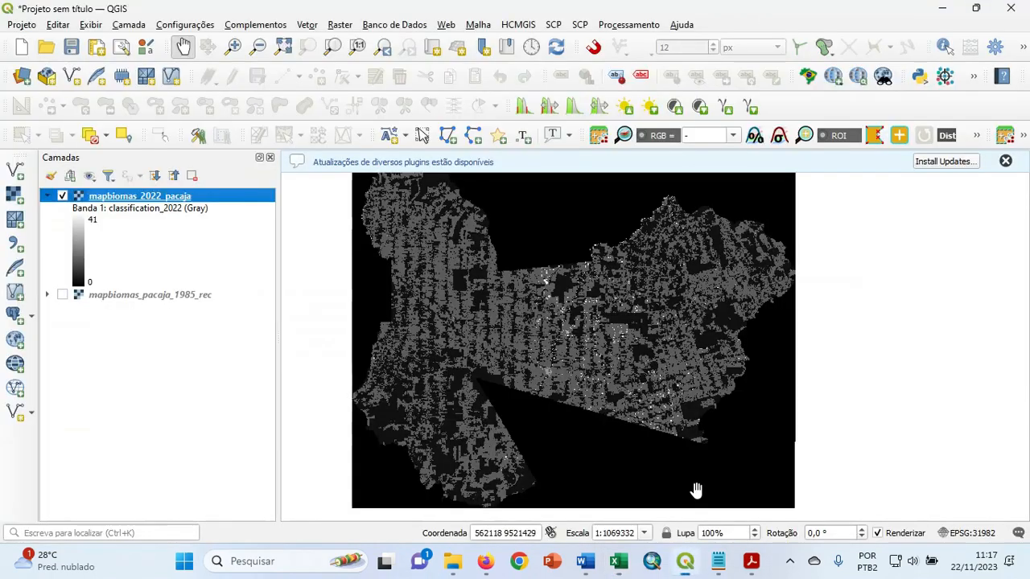
right_click(133, 199)
click(100, 319)
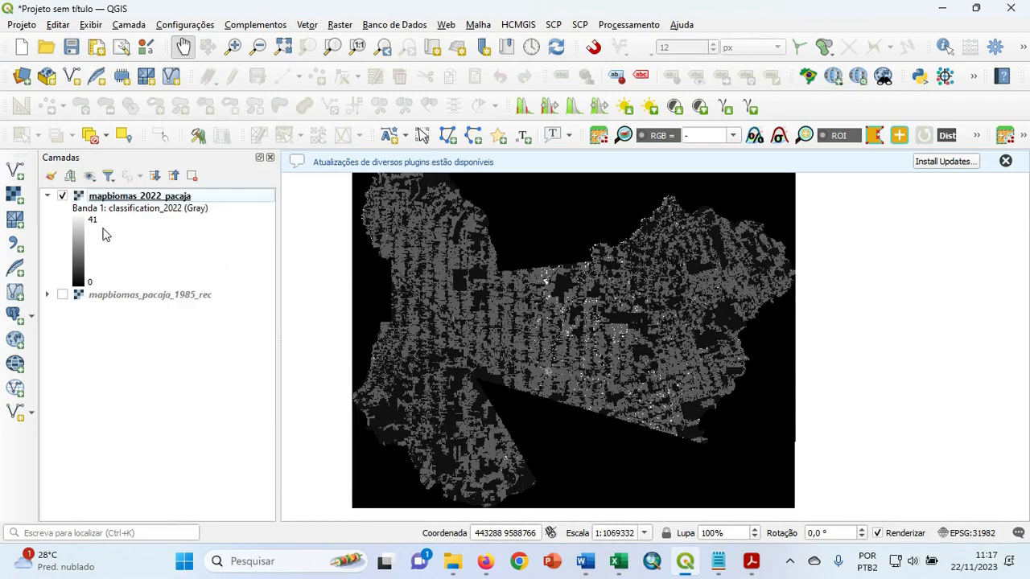
right_click(135, 200)
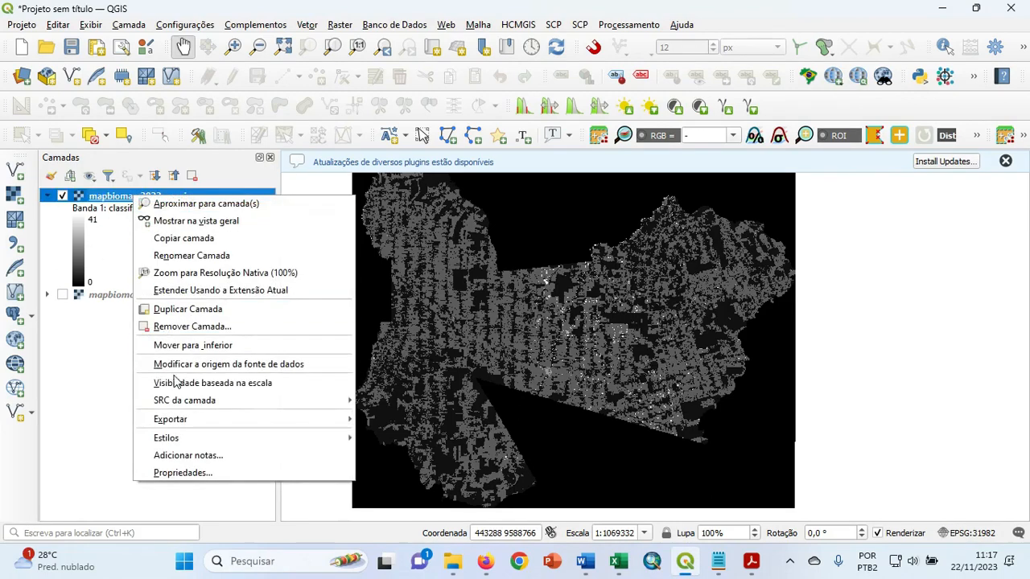
click(193, 472)
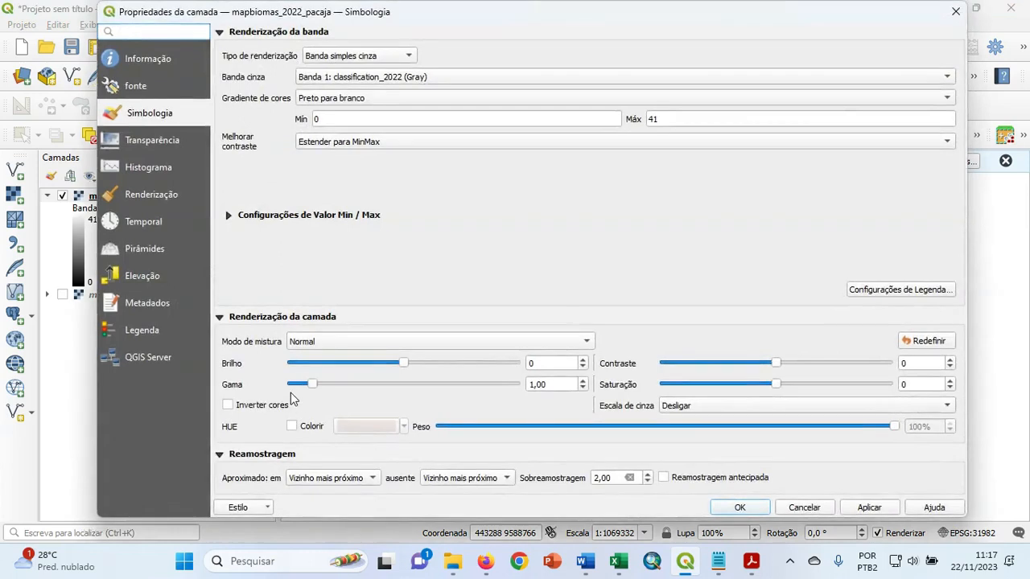
click(342, 57)
click(352, 39)
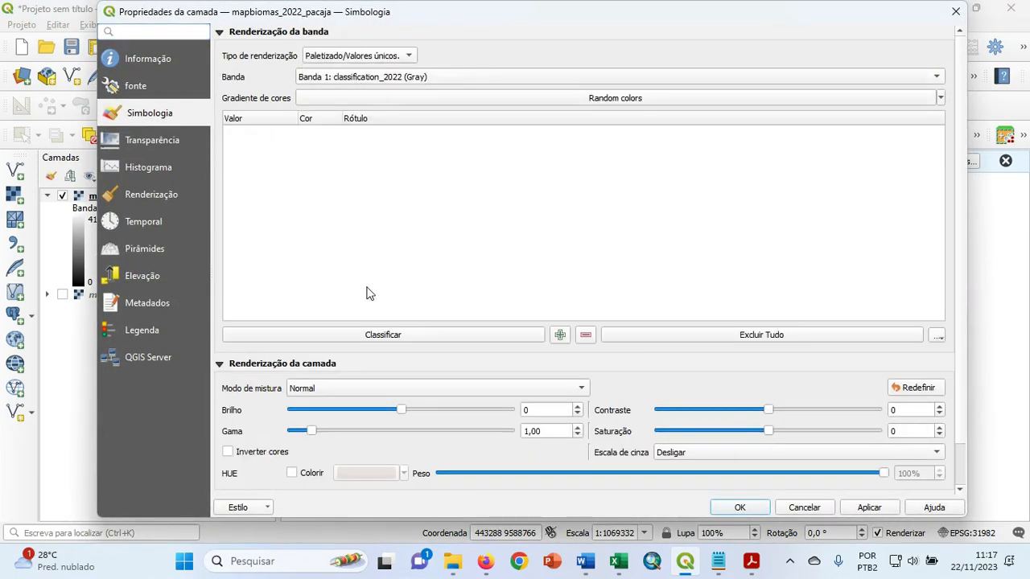
click(397, 335)
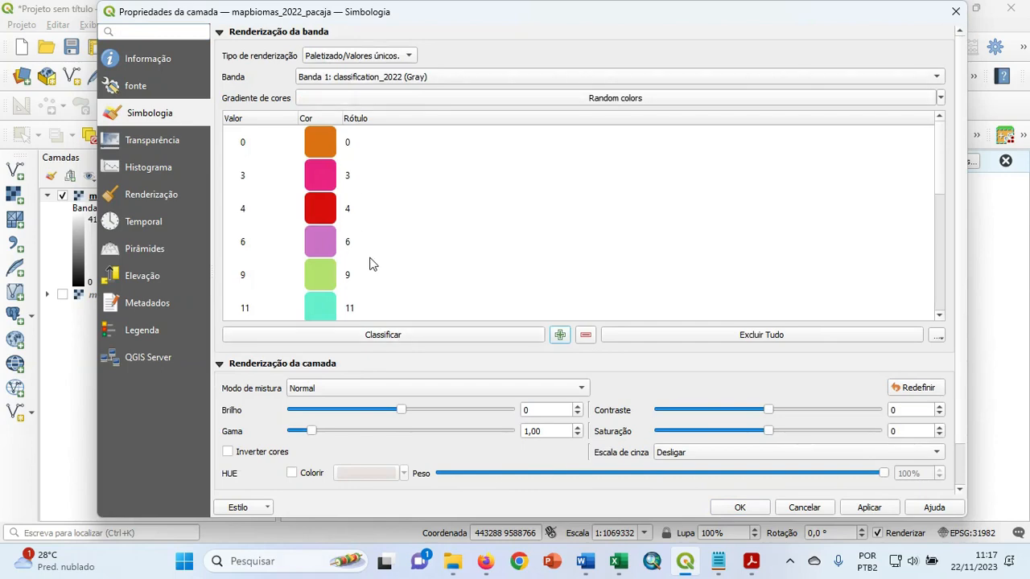
click(869, 509)
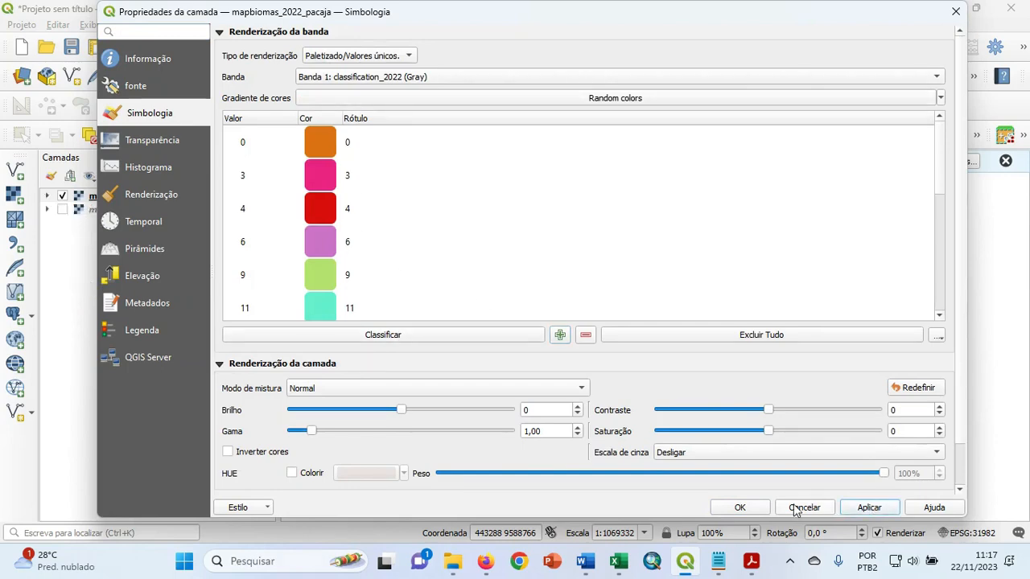
click(740, 508)
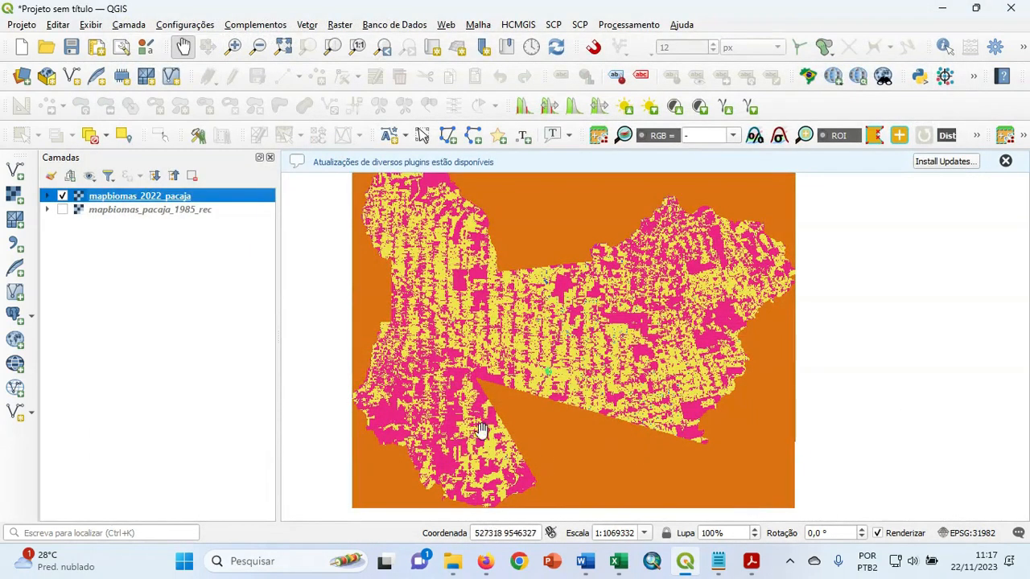
Expand the 2022 legend, check class 3's name in the Excel table, and set that class's color to dark green #2c9147 in the layer symbology.
click(46, 195)
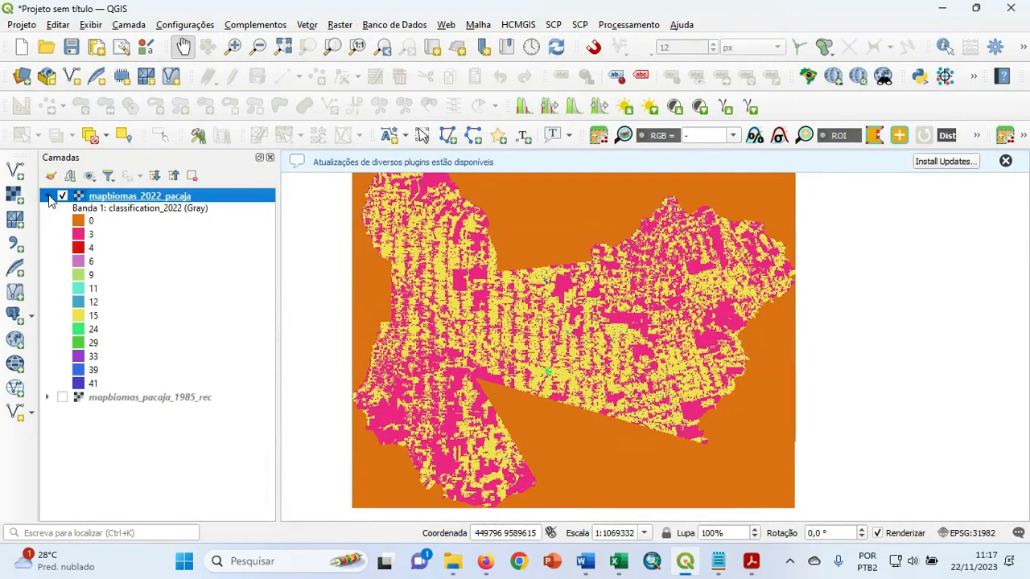
double_click(80, 222)
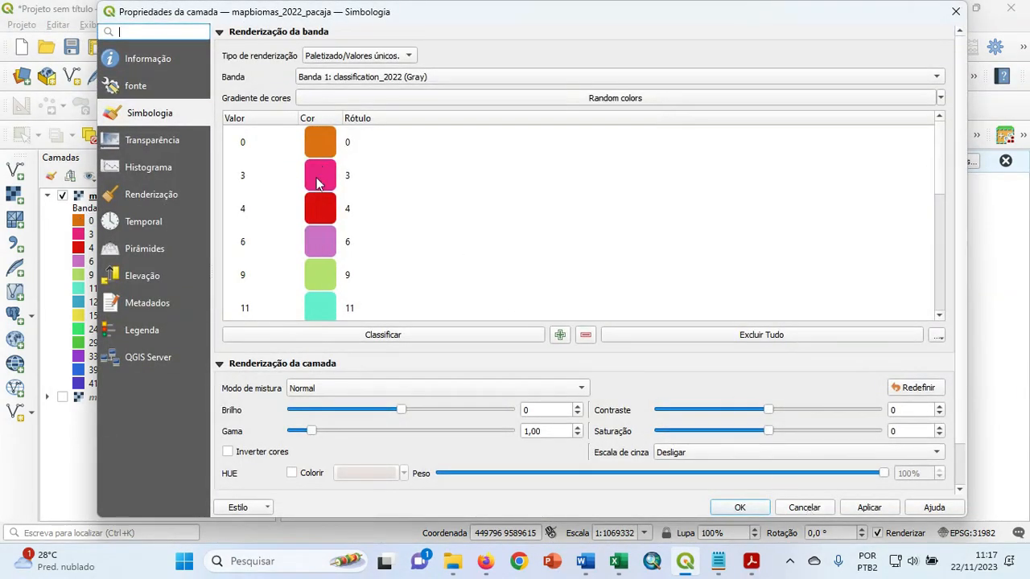
click(618, 563)
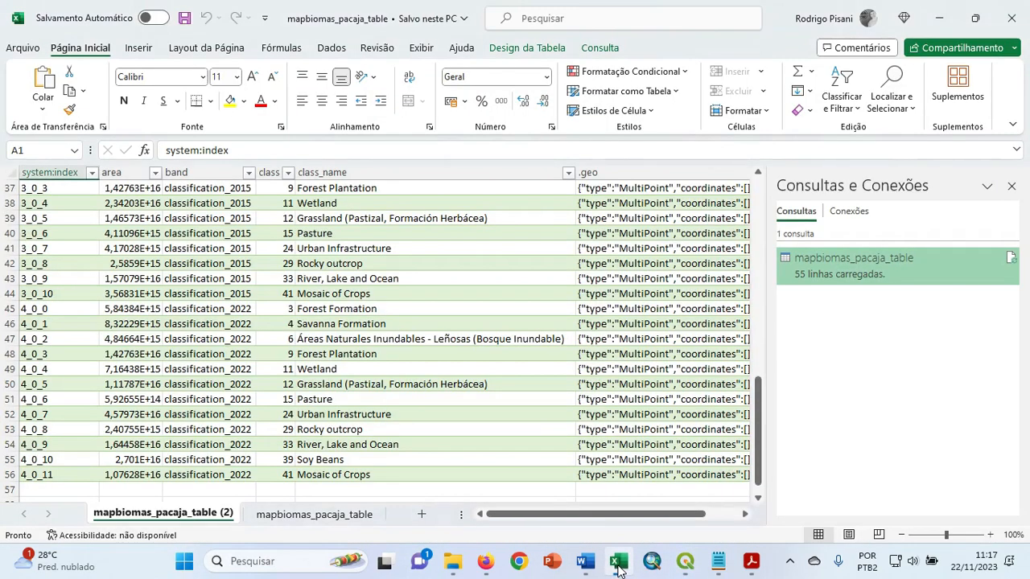
click(619, 563)
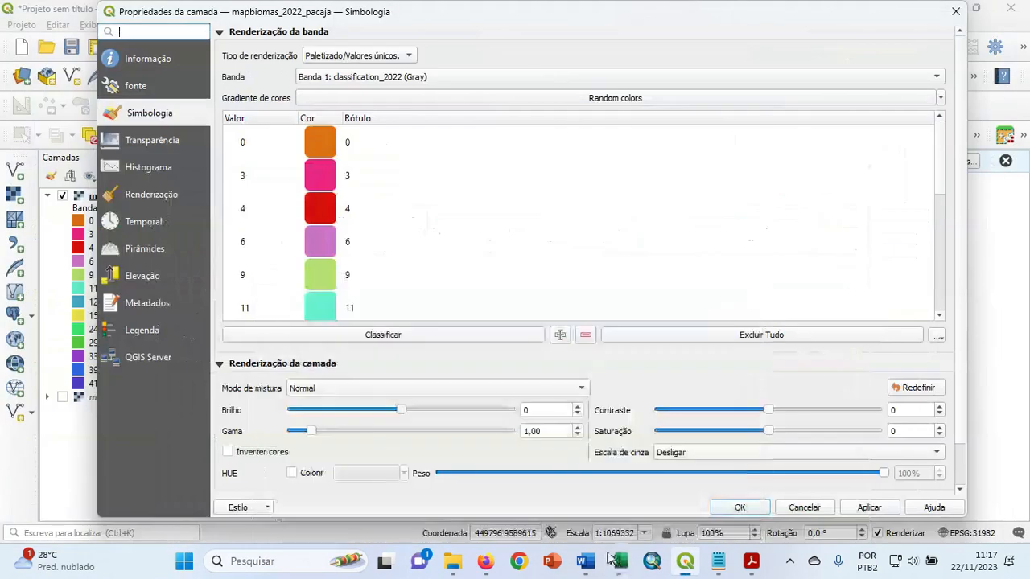
double_click(322, 179)
click(414, 256)
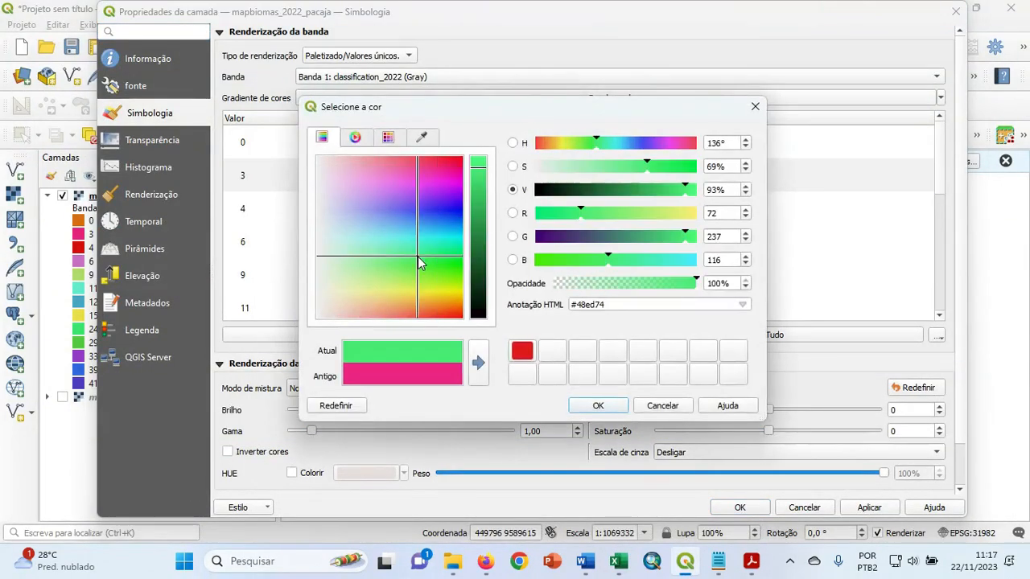
drag(477, 174, 491, 257)
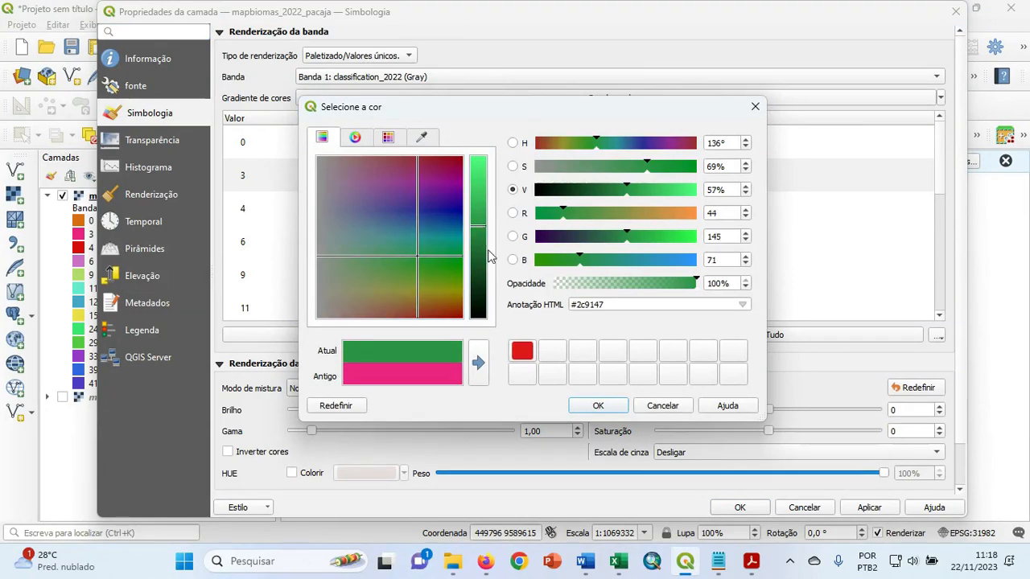
click(598, 406)
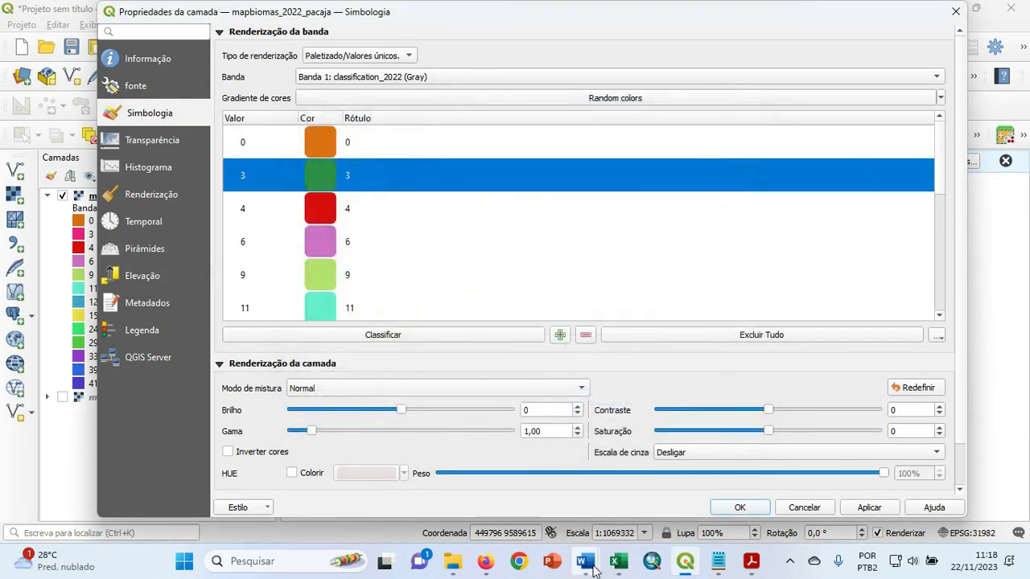
Check class 4's name in the Excel table and set that class's color to bright green #49ff4c.
click(617, 563)
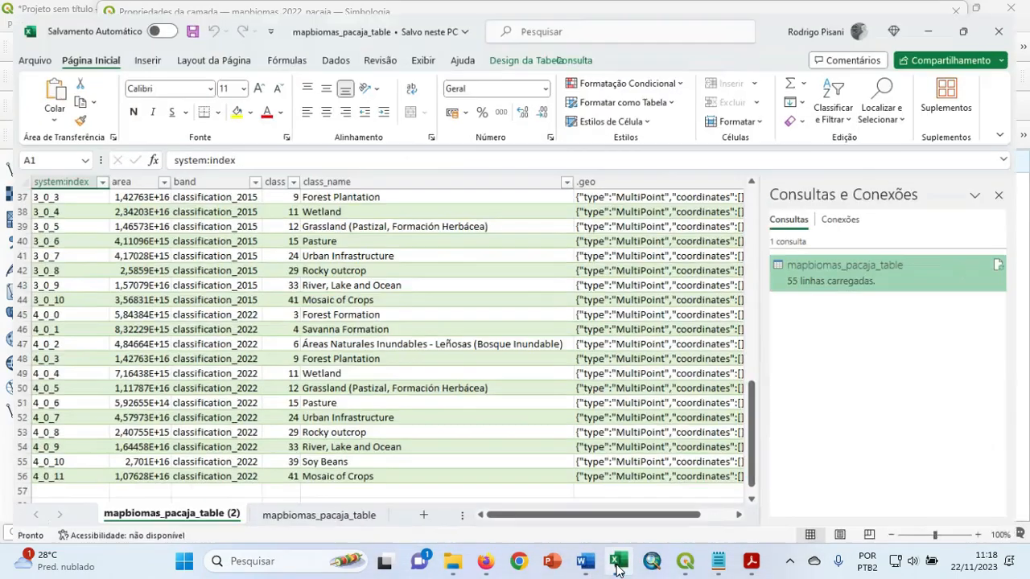
click(618, 567)
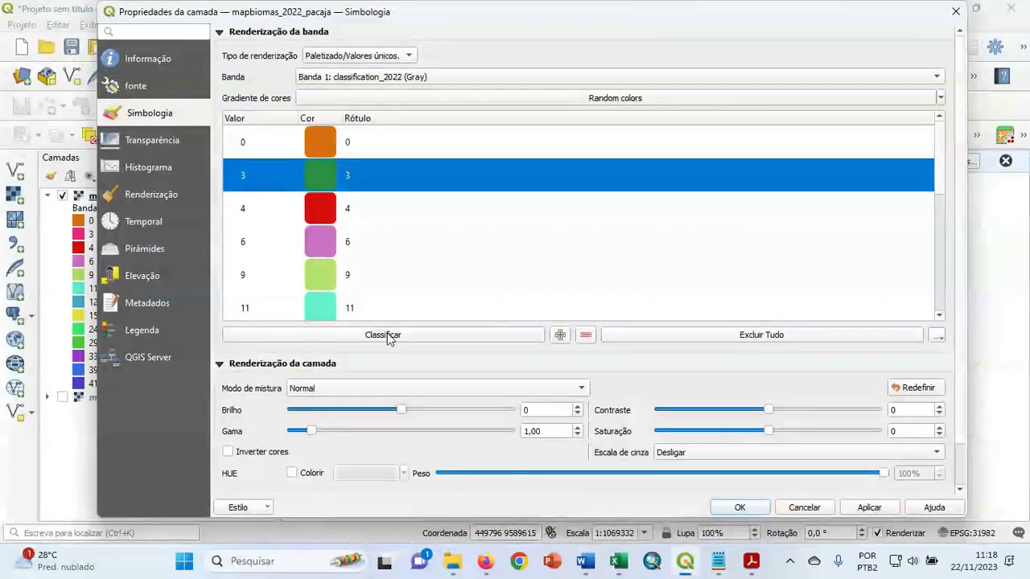
double_click(322, 207)
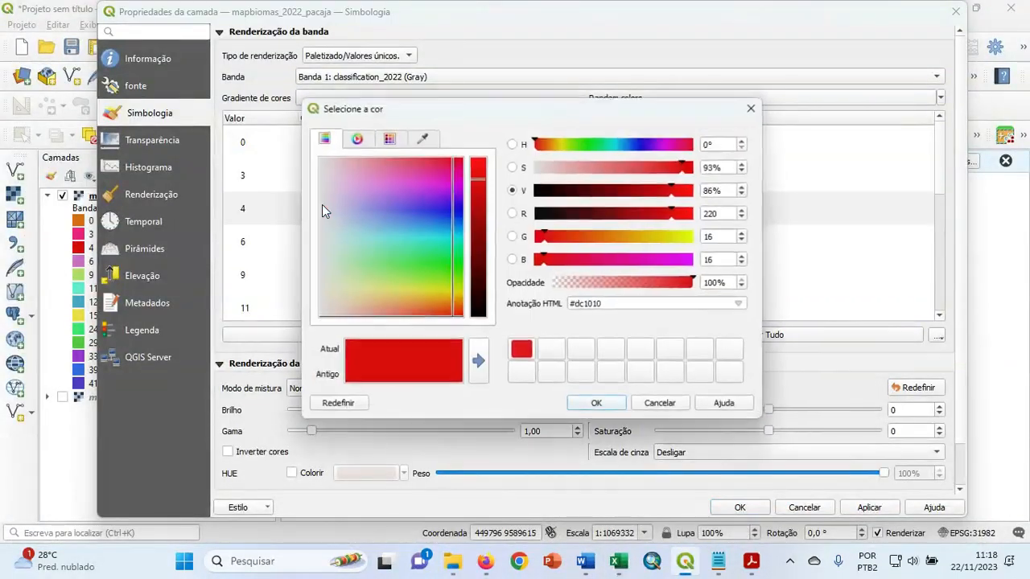
click(420, 263)
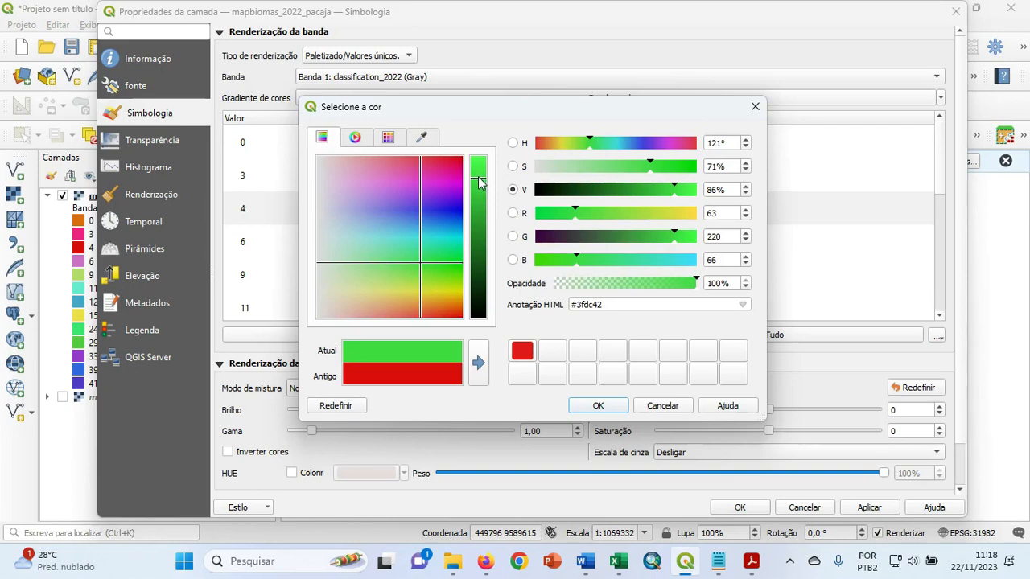
drag(481, 177, 479, 153)
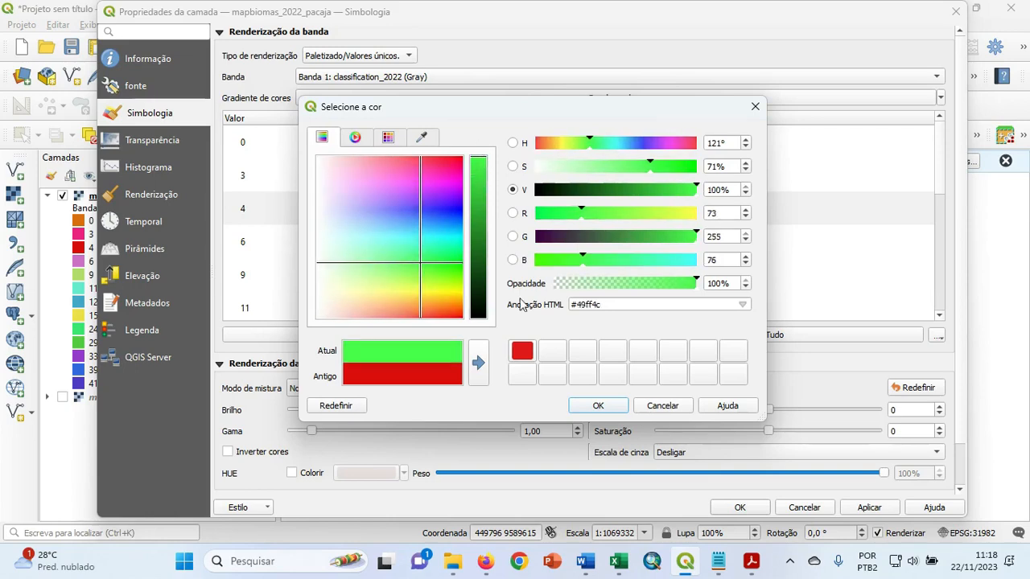
click(603, 406)
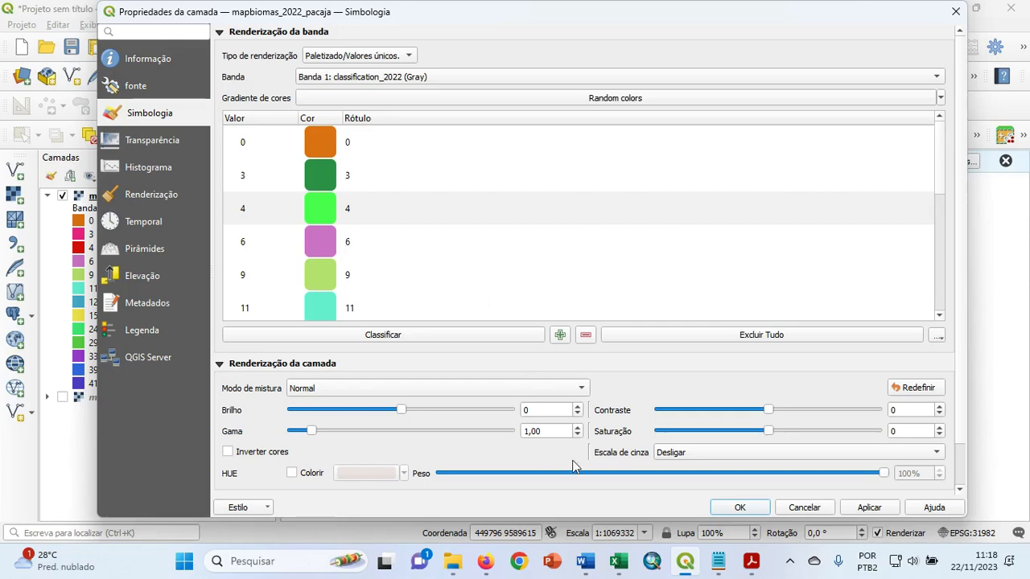
Check class 6's name in the Excel table and set that class's color to dark green #168729 in the layer symbology.
click(619, 562)
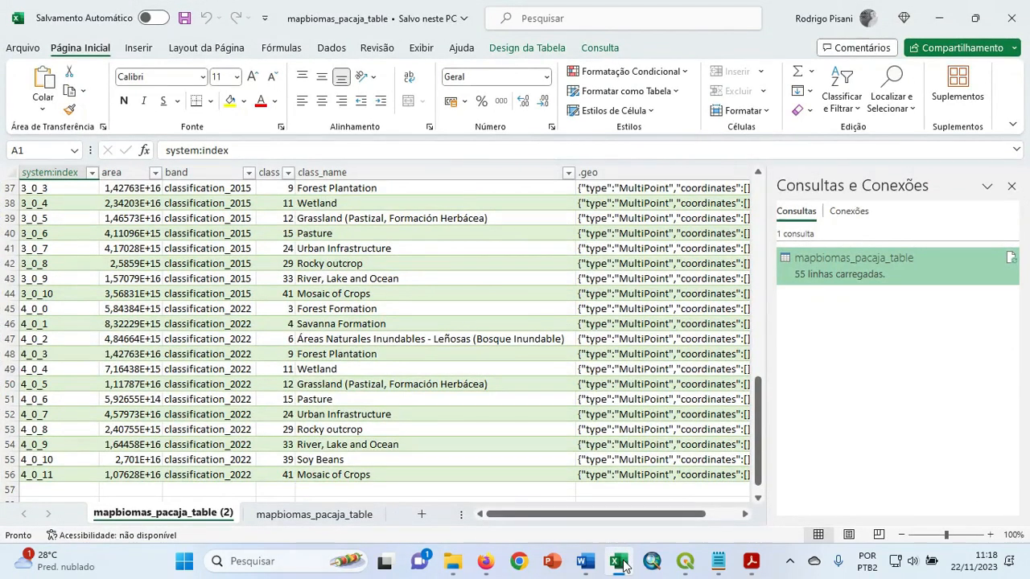
click(621, 563)
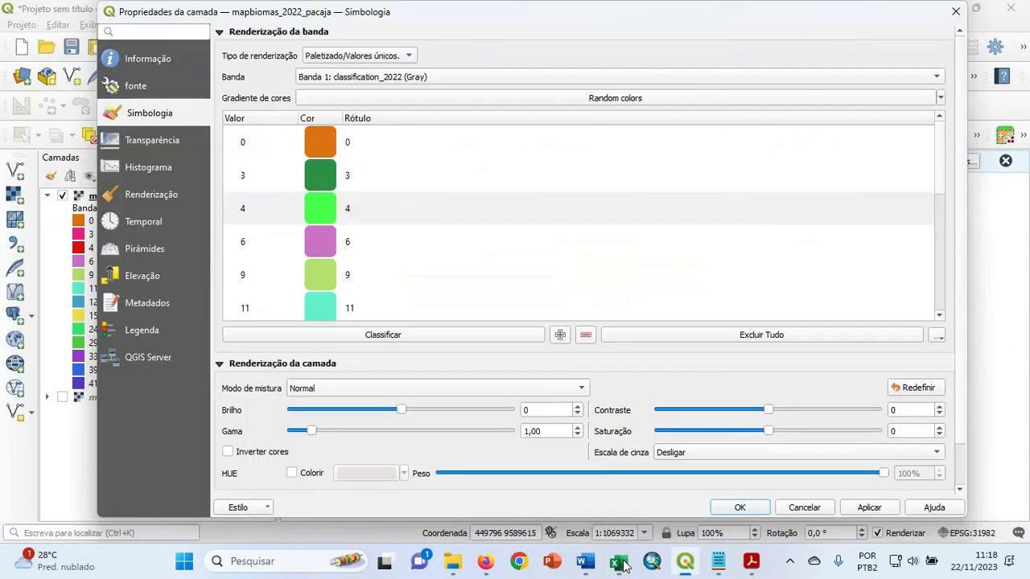
double_click(319, 245)
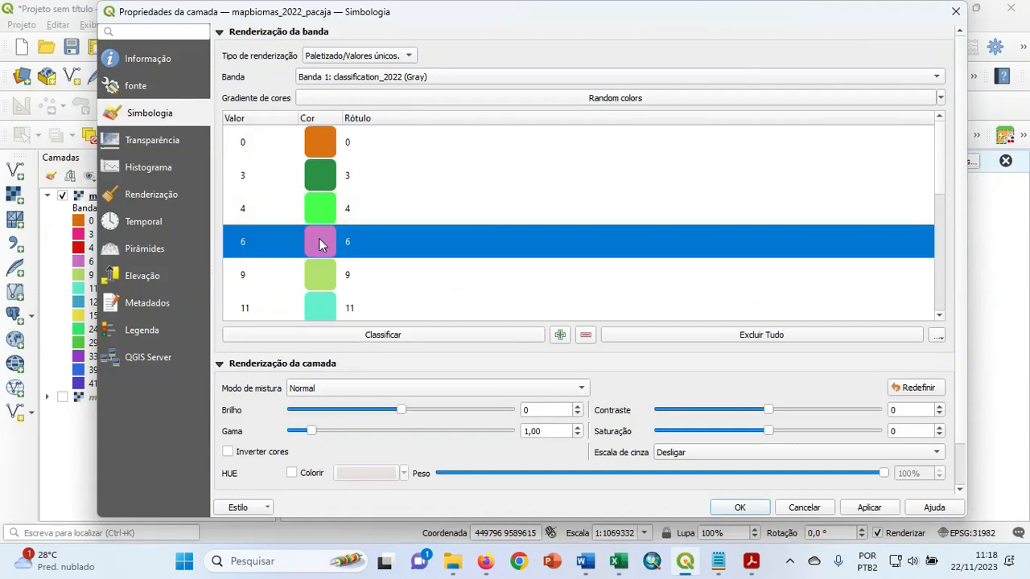
click(439, 259)
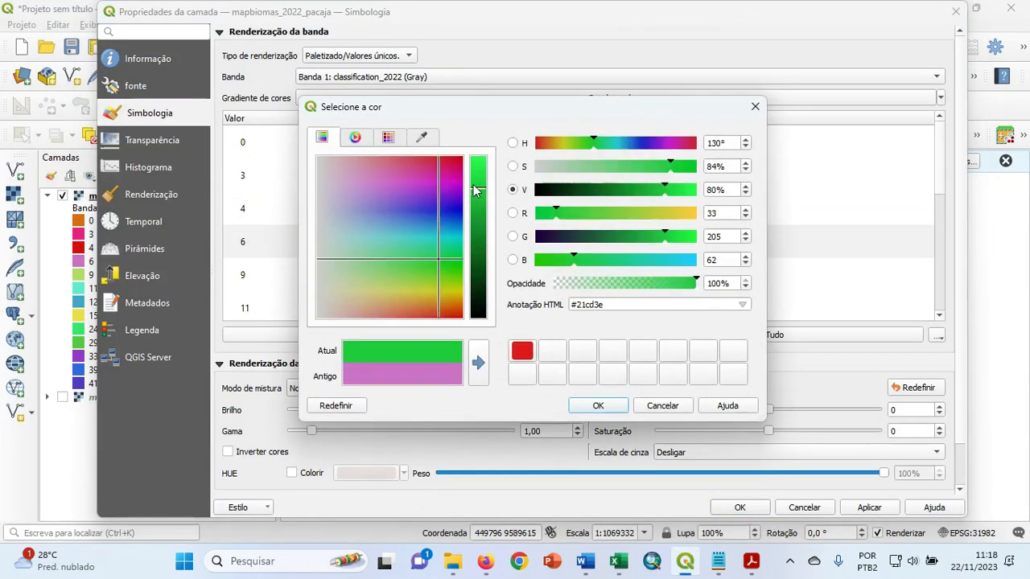
drag(480, 190, 480, 238)
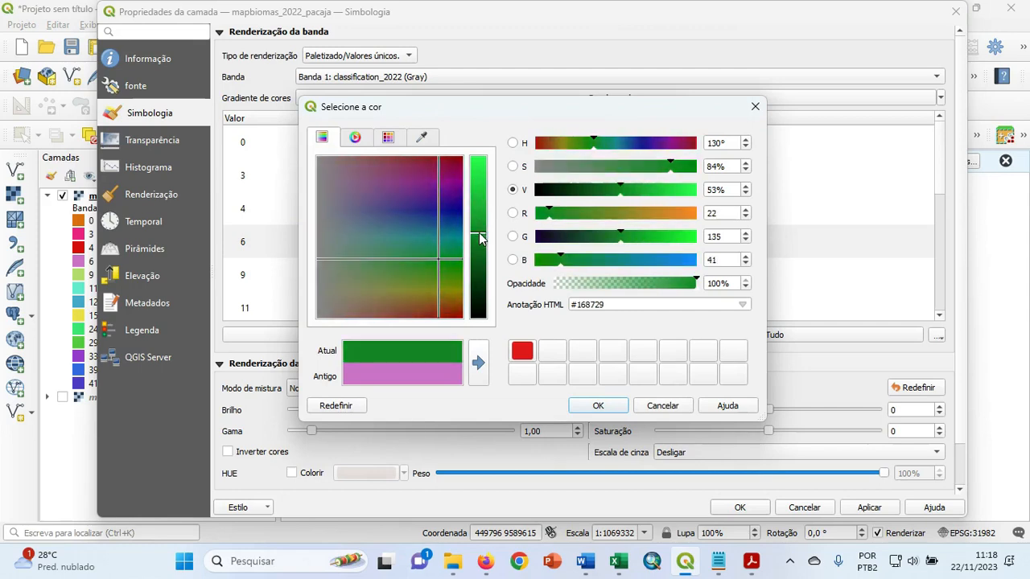
click(605, 408)
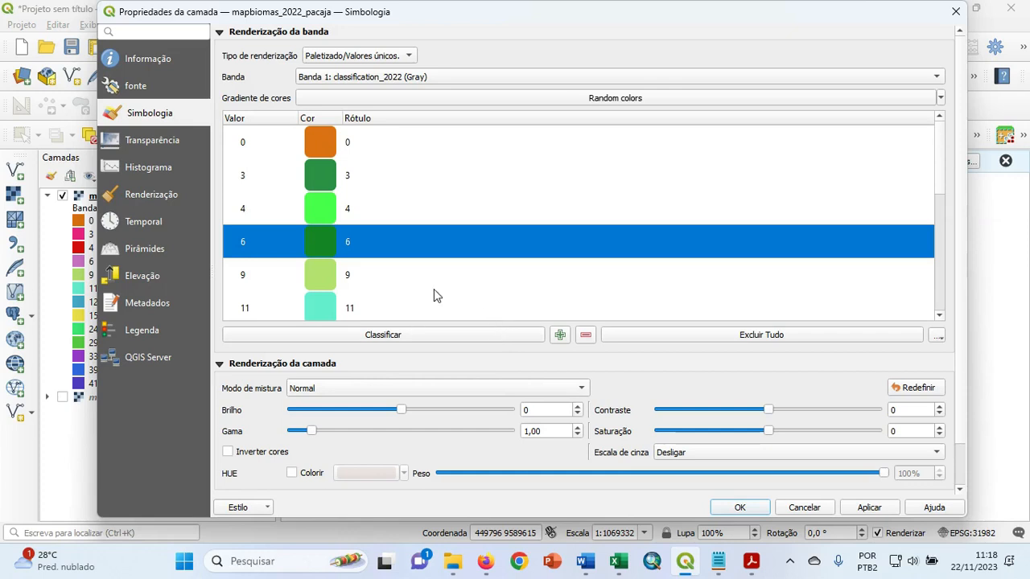
Change class 4's color to a darker green, #2ca01c.
double_click(323, 207)
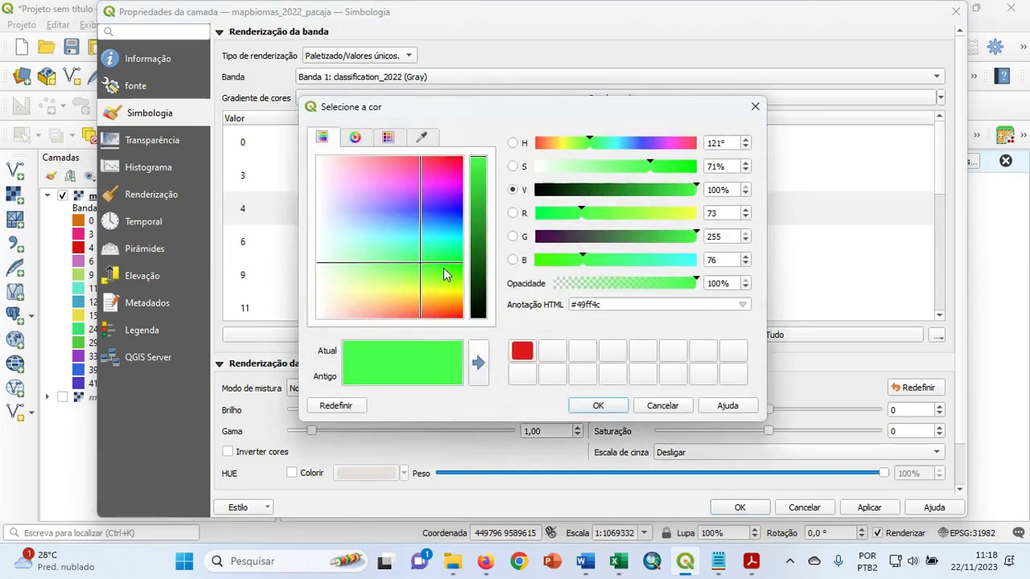
drag(443, 268, 438, 273)
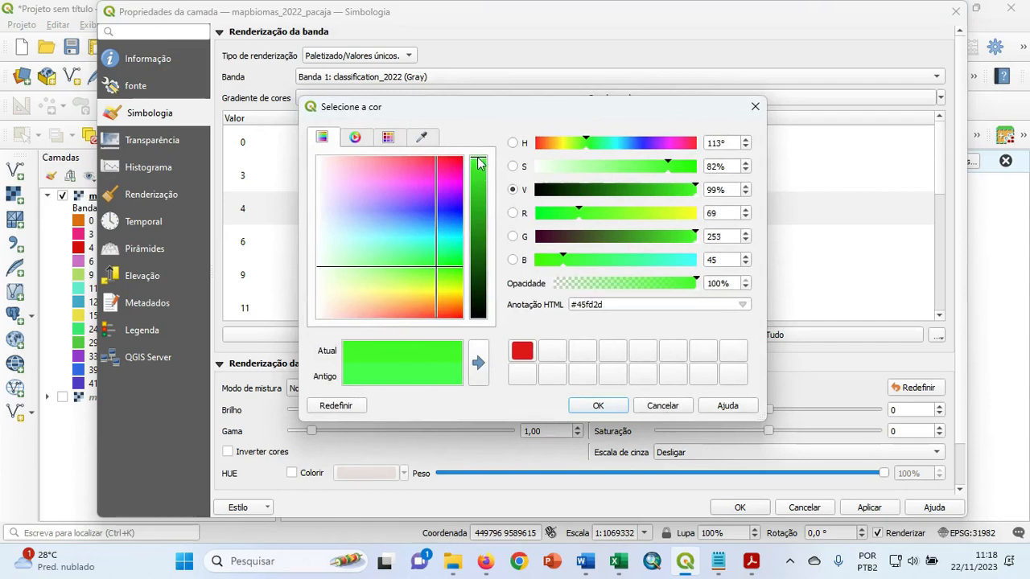
drag(478, 166, 481, 223)
click(598, 405)
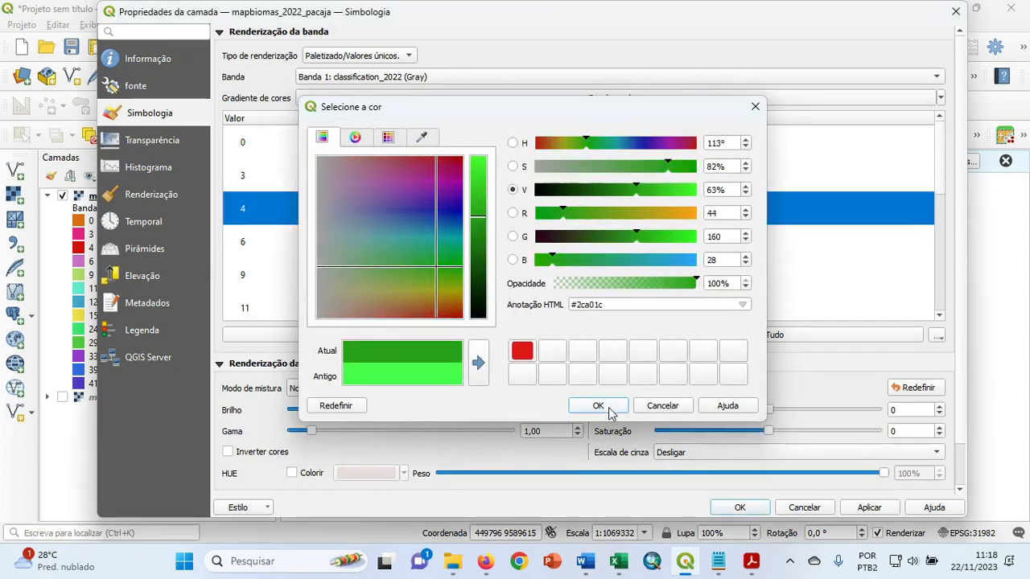
click(382, 238)
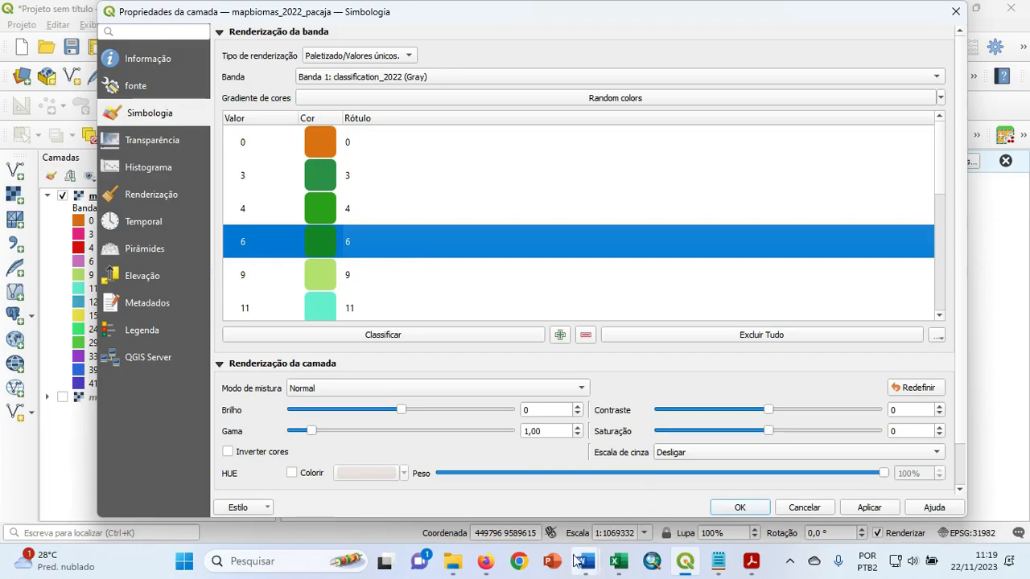
Check class 9's name in the Excel table and set that class's color to bright green #2df652.
click(617, 560)
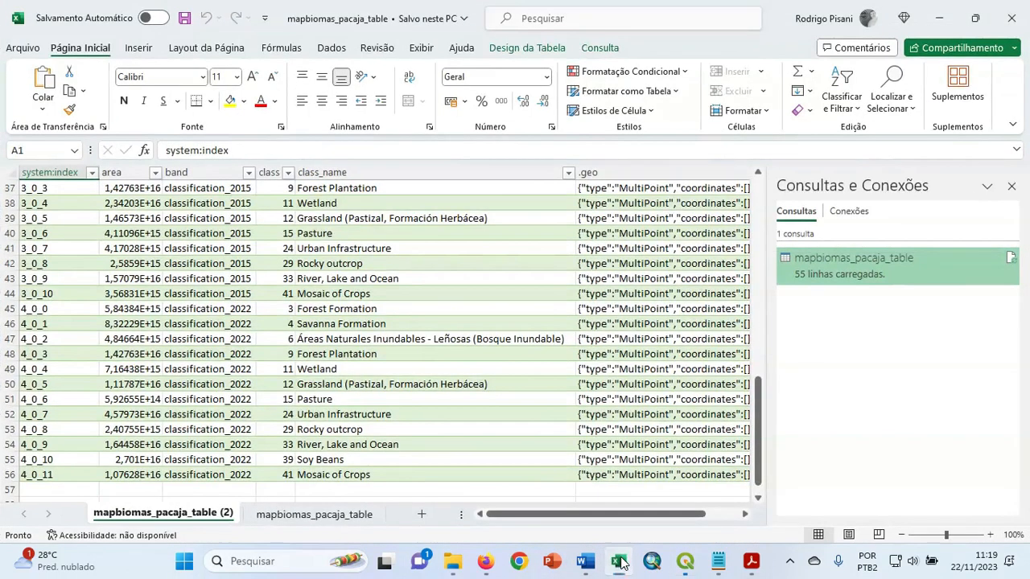
click(619, 562)
click(619, 562)
click(620, 563)
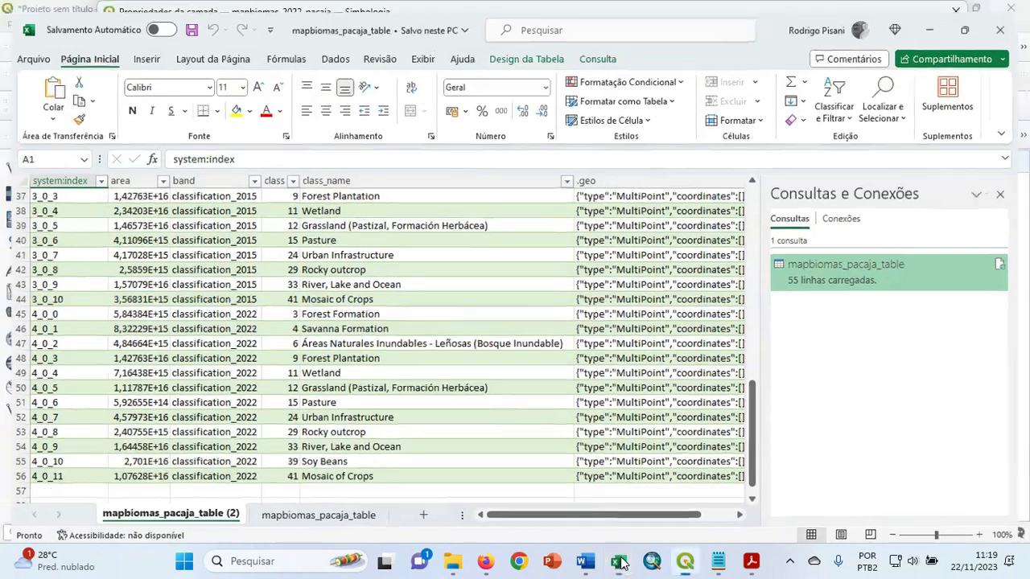
double_click(324, 280)
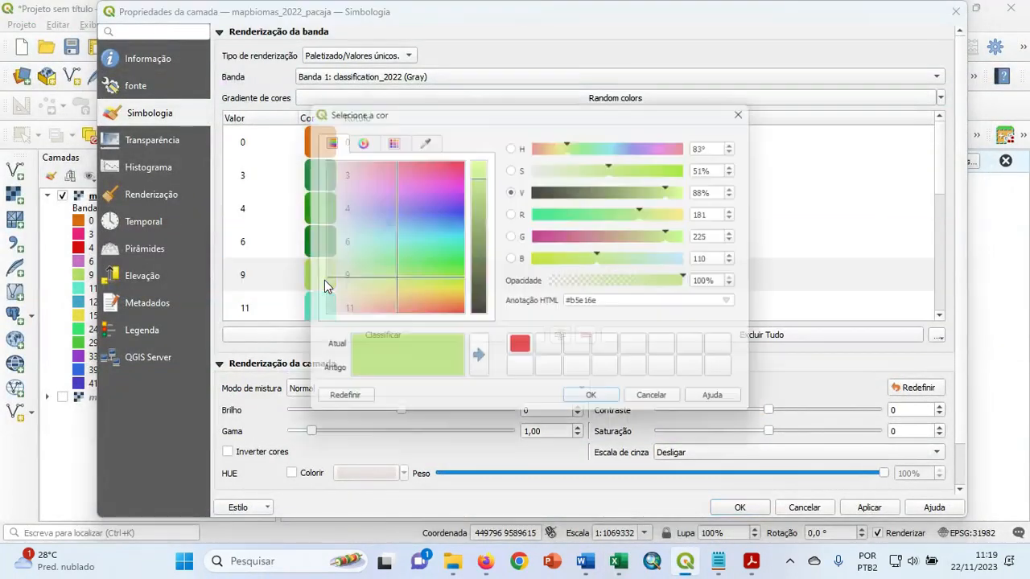
click(436, 258)
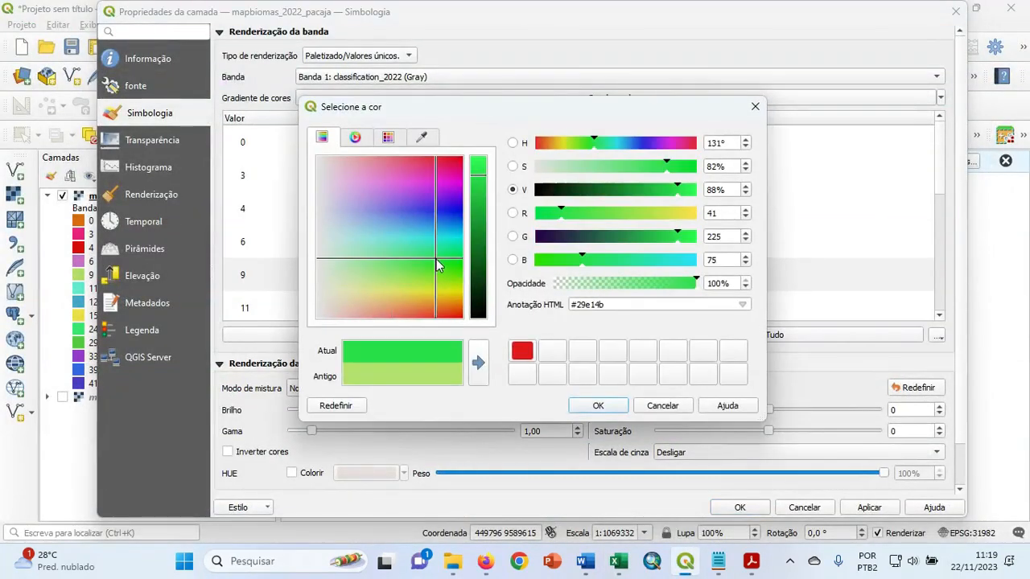
click(478, 166)
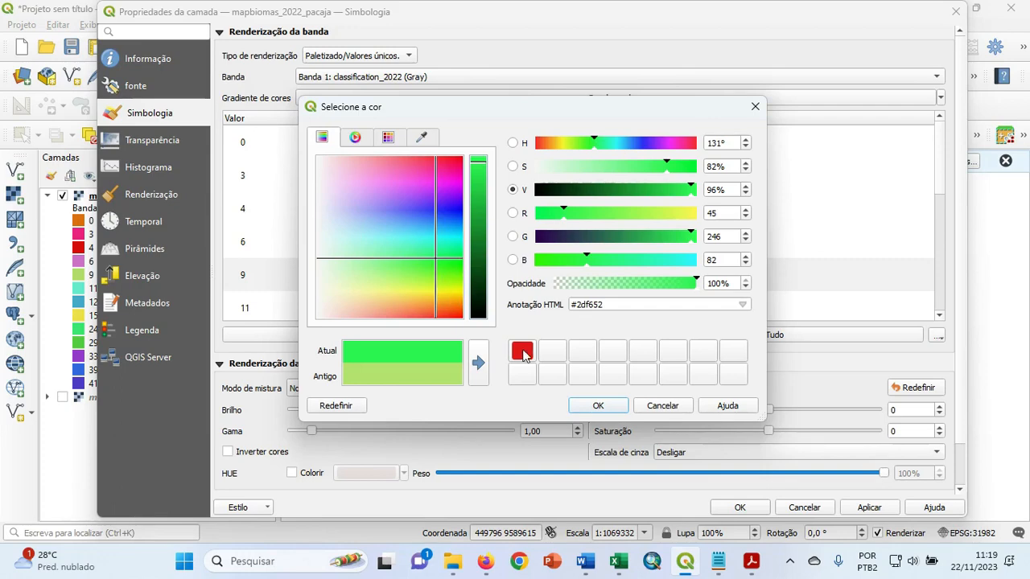
click(595, 406)
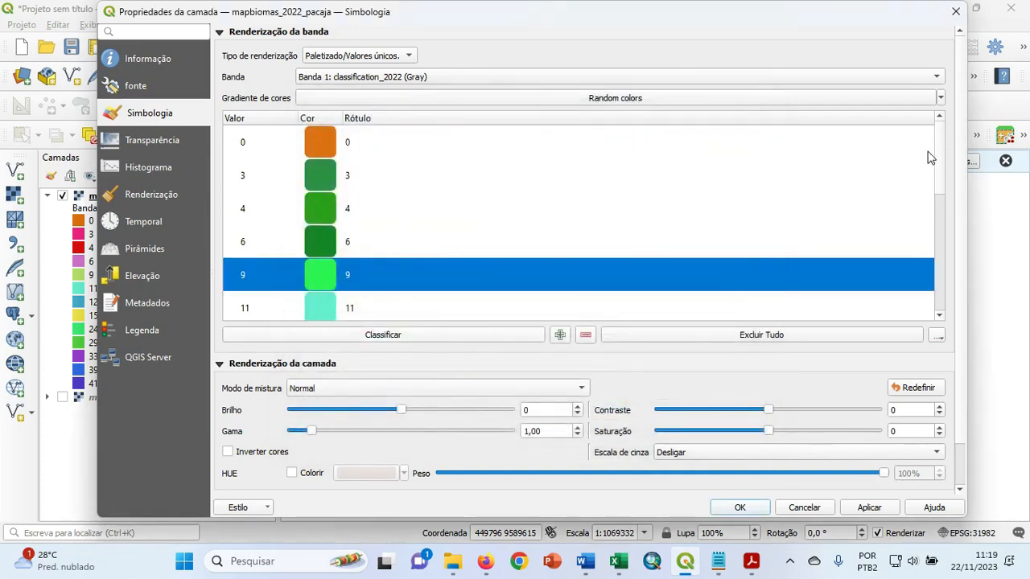
Look up class 11's name in the Excel table and compare it with the color assigned to that class in the symbology.
drag(939, 161, 941, 184)
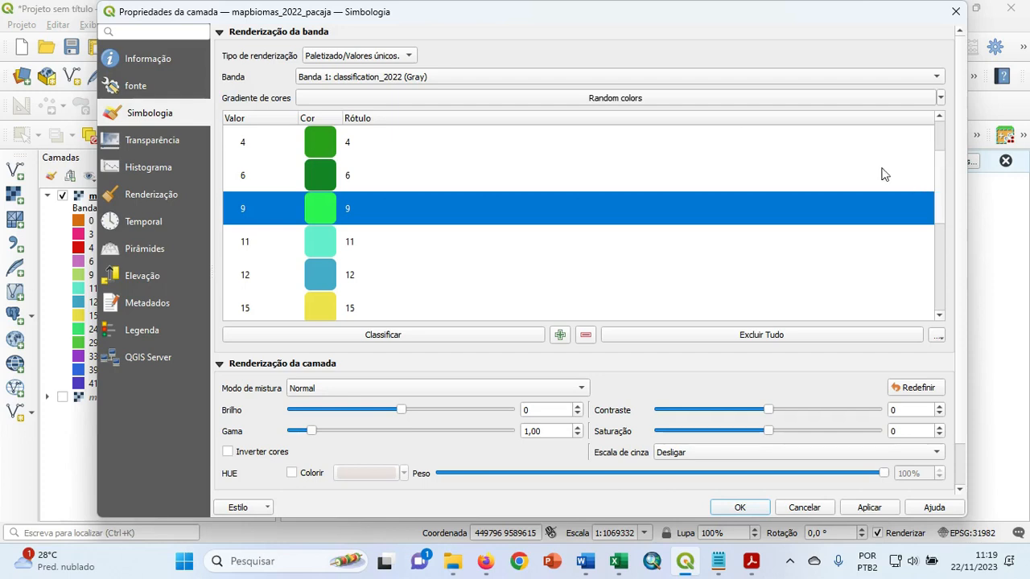
click(320, 249)
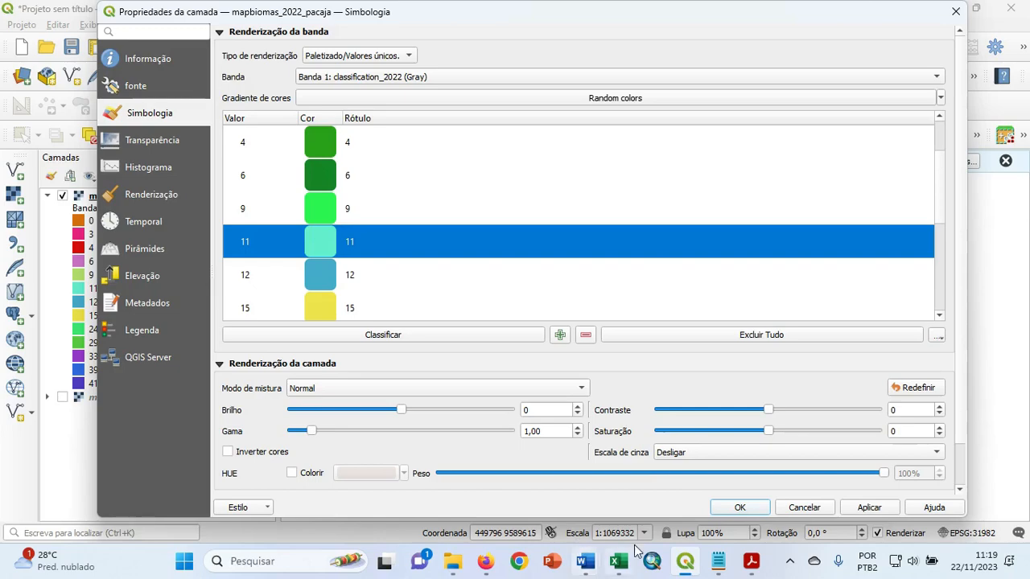
click(620, 564)
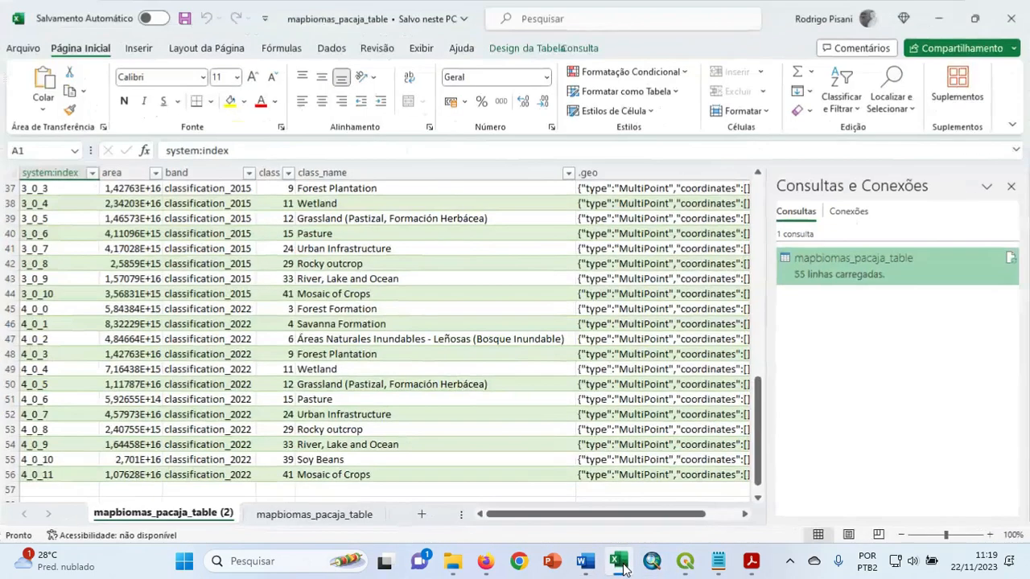
click(621, 564)
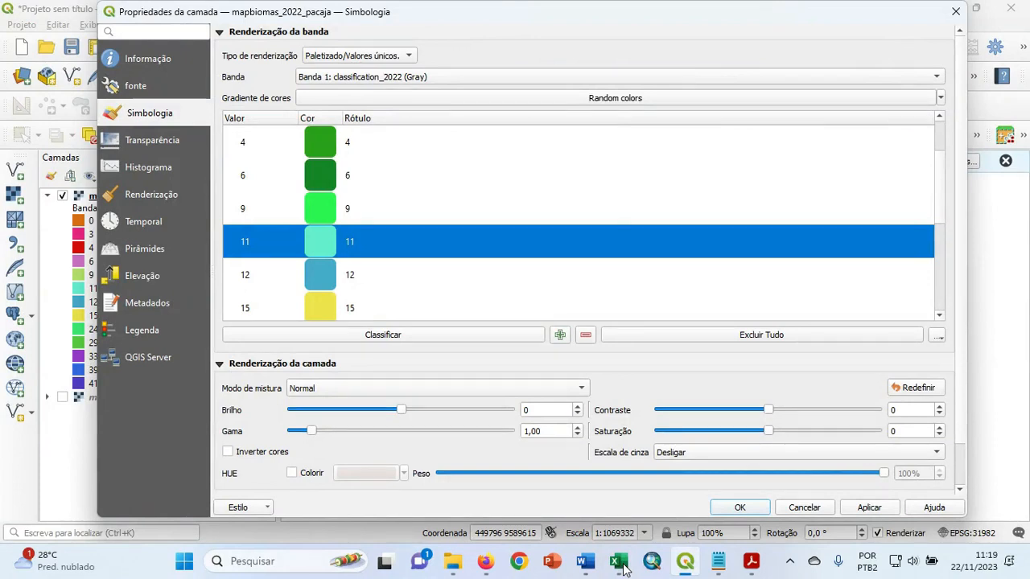
click(320, 263)
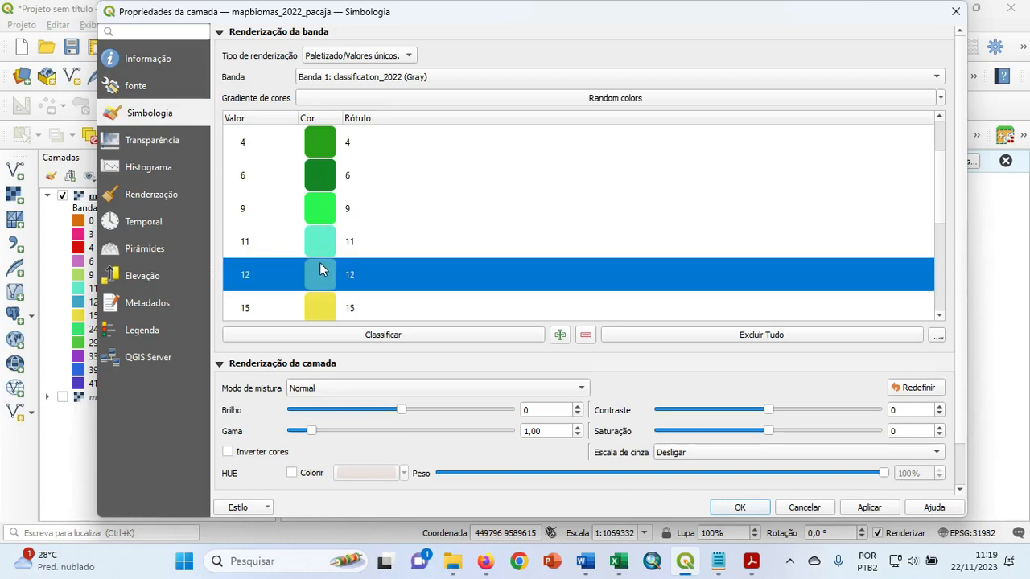
click(320, 242)
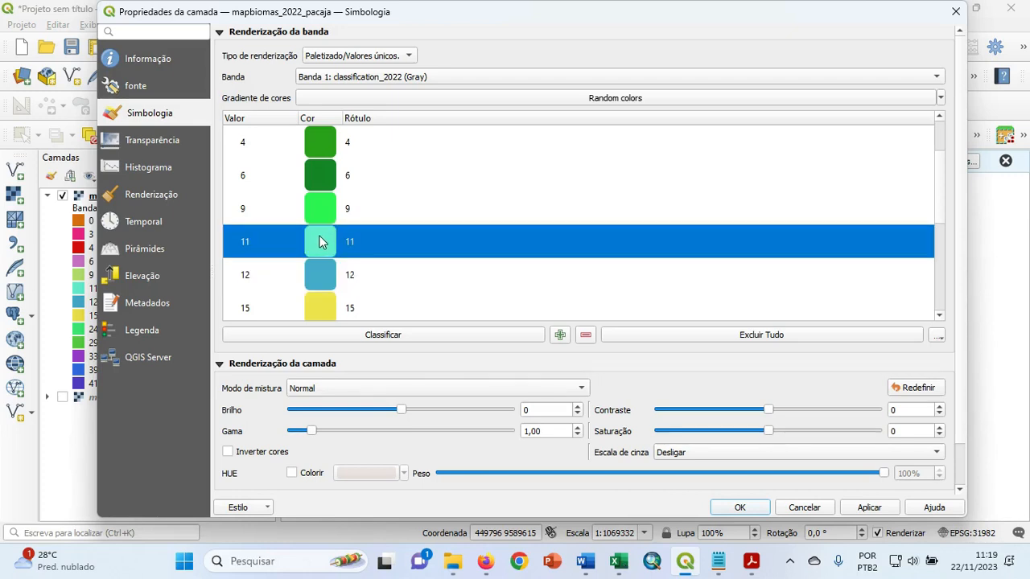
click(318, 276)
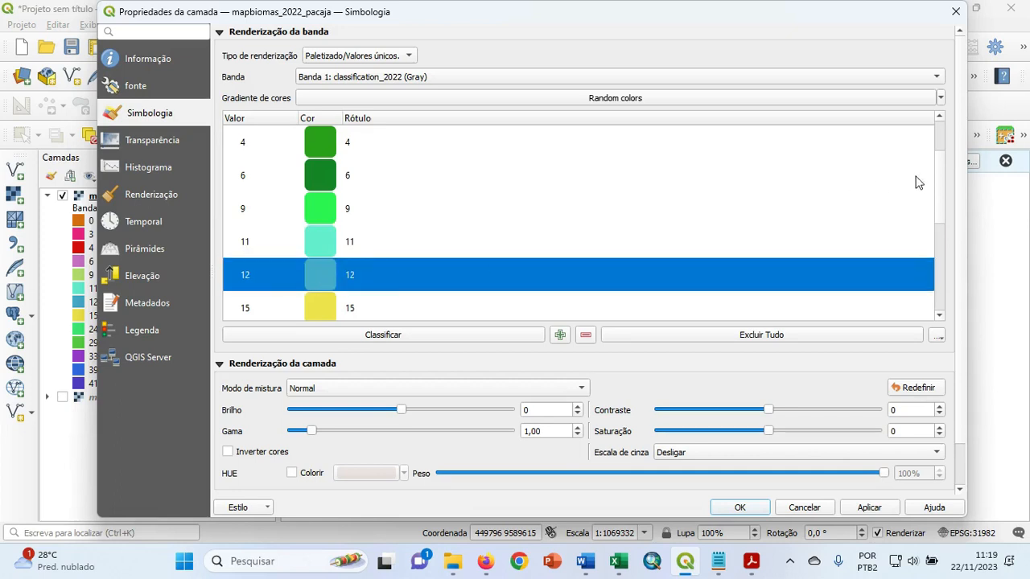
Check class 12's name in the Excel table and set that class's color to bright yellow #f1ff2f.
drag(945, 182, 945, 197)
click(618, 563)
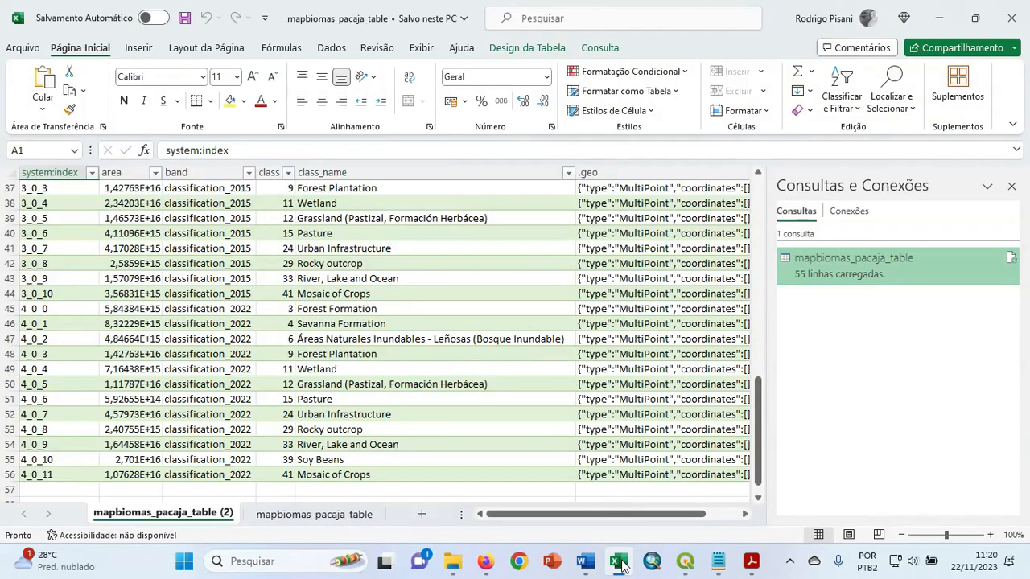
click(621, 562)
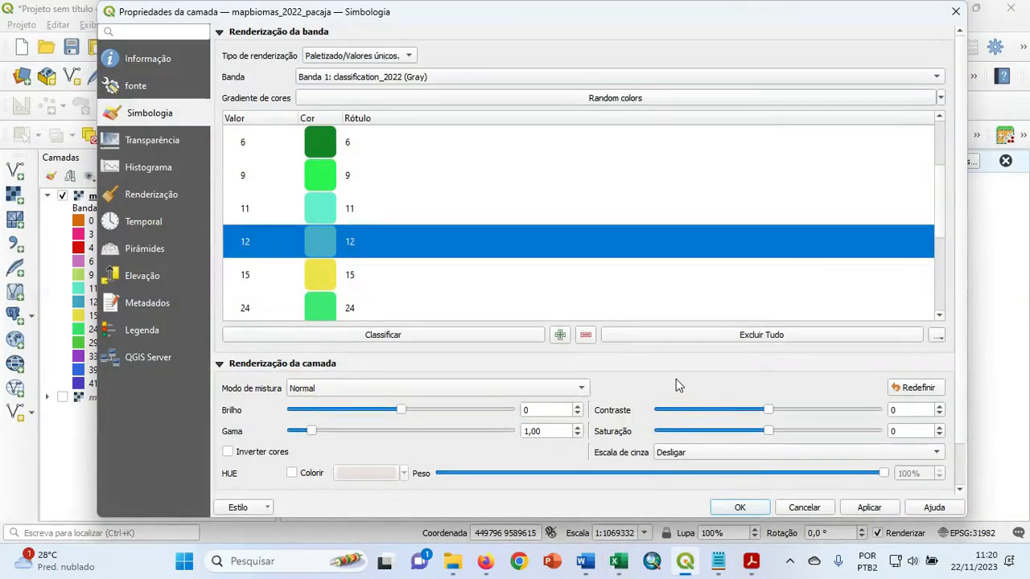
double_click(316, 242)
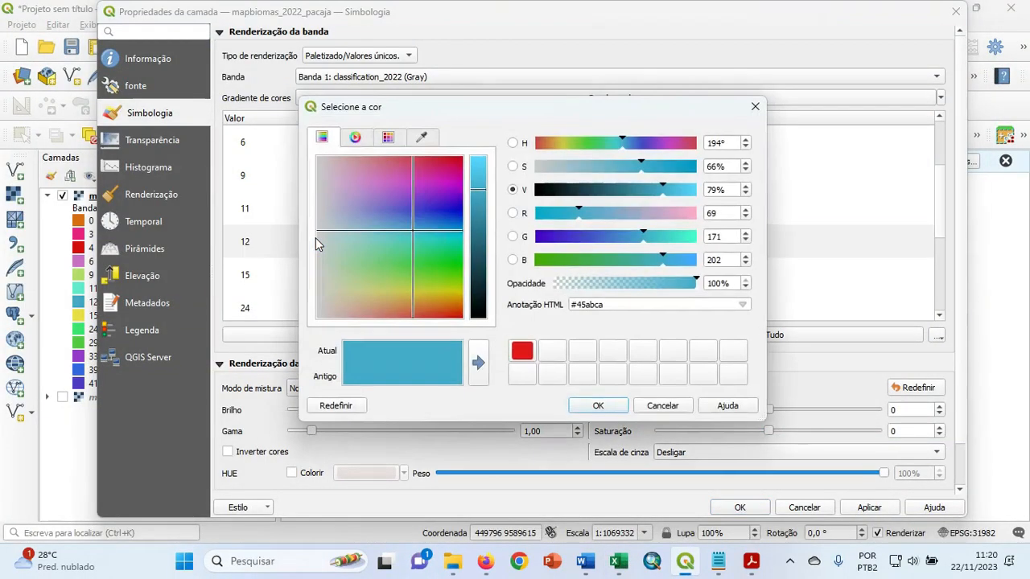
click(436, 289)
click(480, 184)
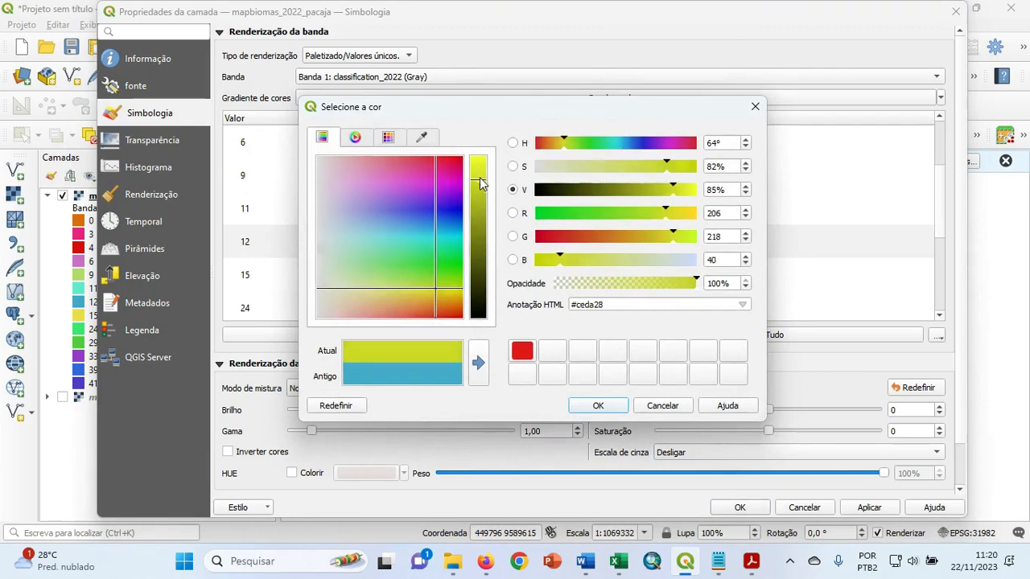
drag(480, 183, 482, 161)
click(609, 409)
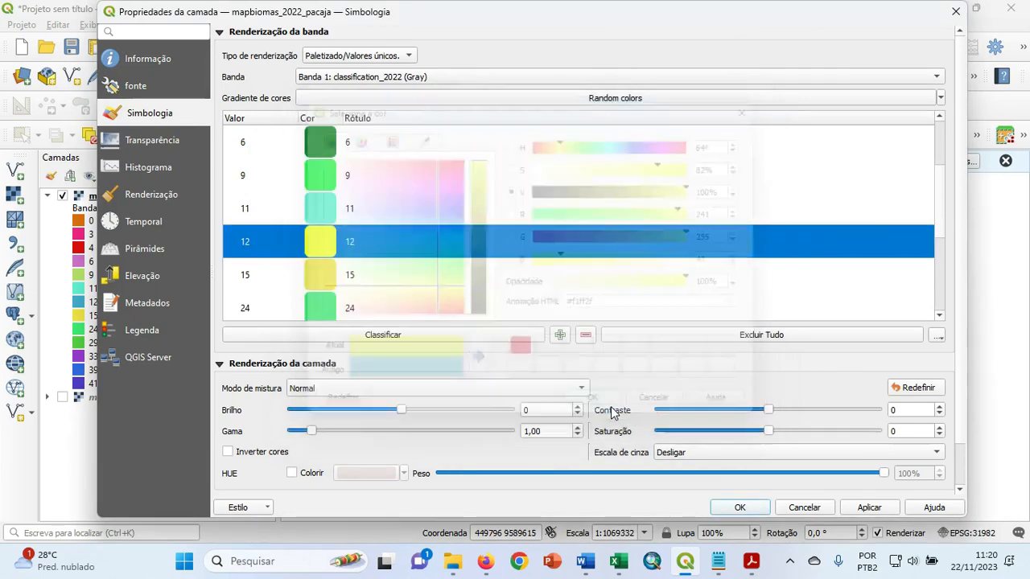
Check class 15's name in the Excel table and set that class's color to light yellow #f4ff58.
mouse_move(616, 558)
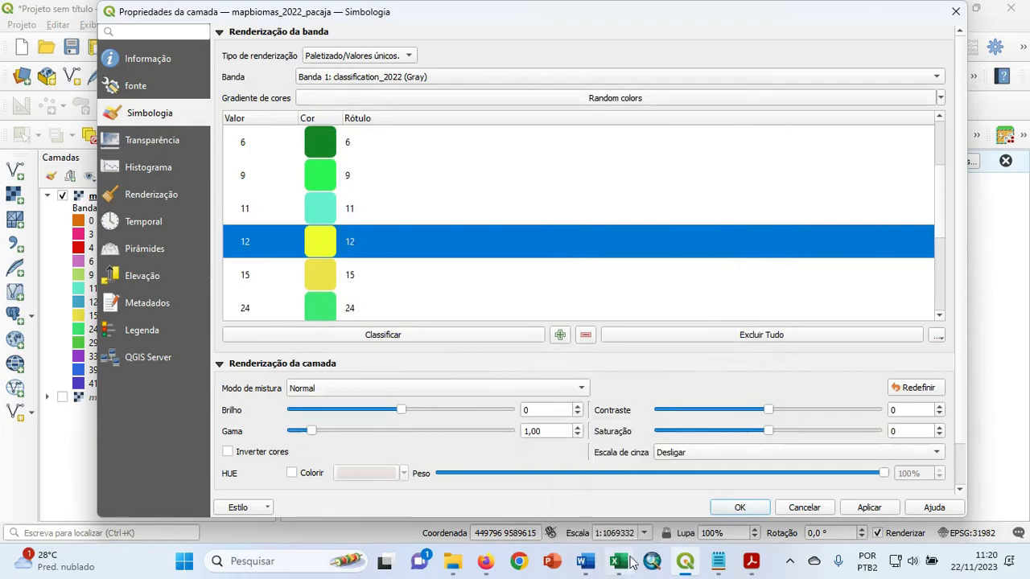
click(619, 565)
click(618, 566)
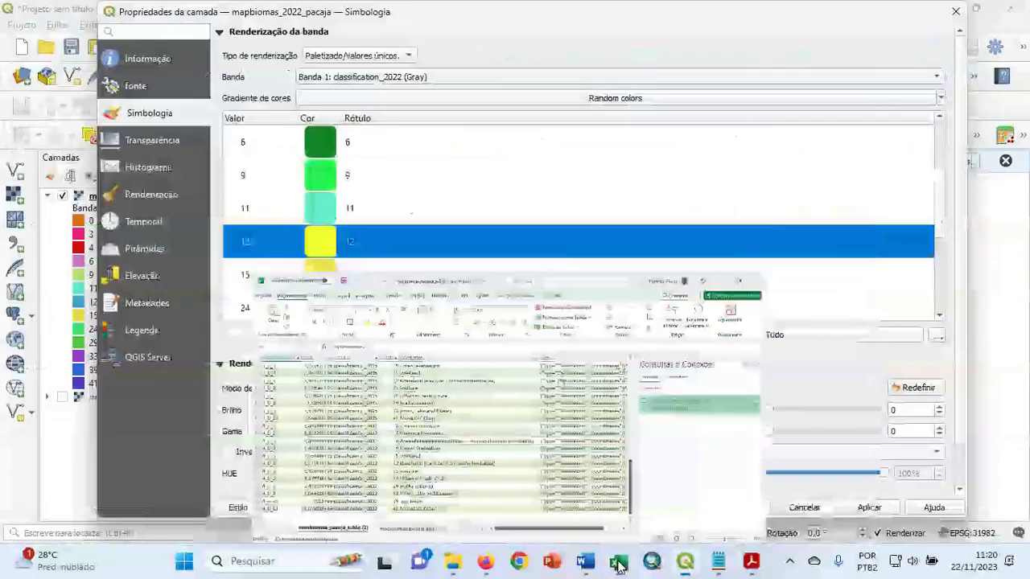
click(618, 566)
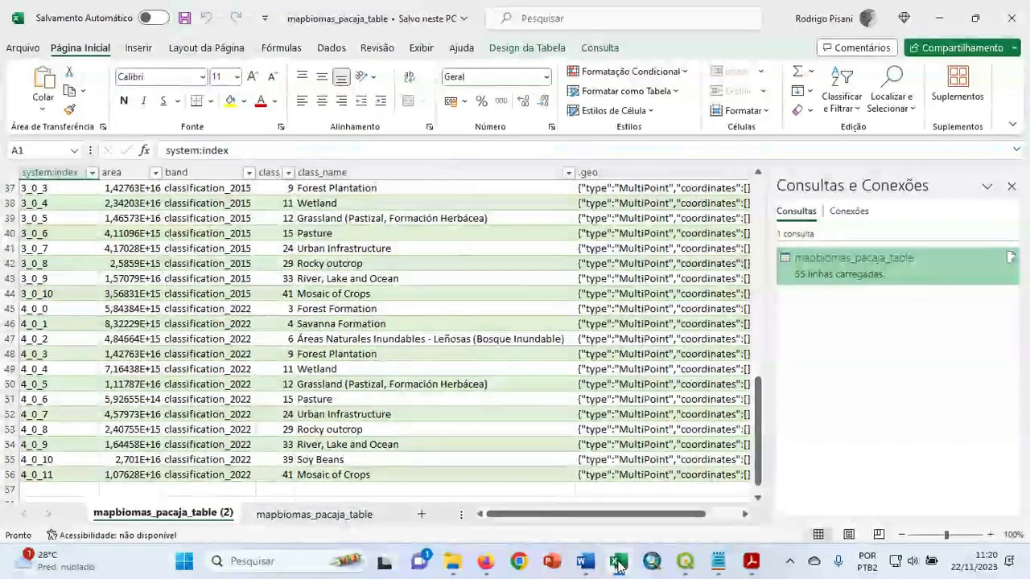
click(618, 567)
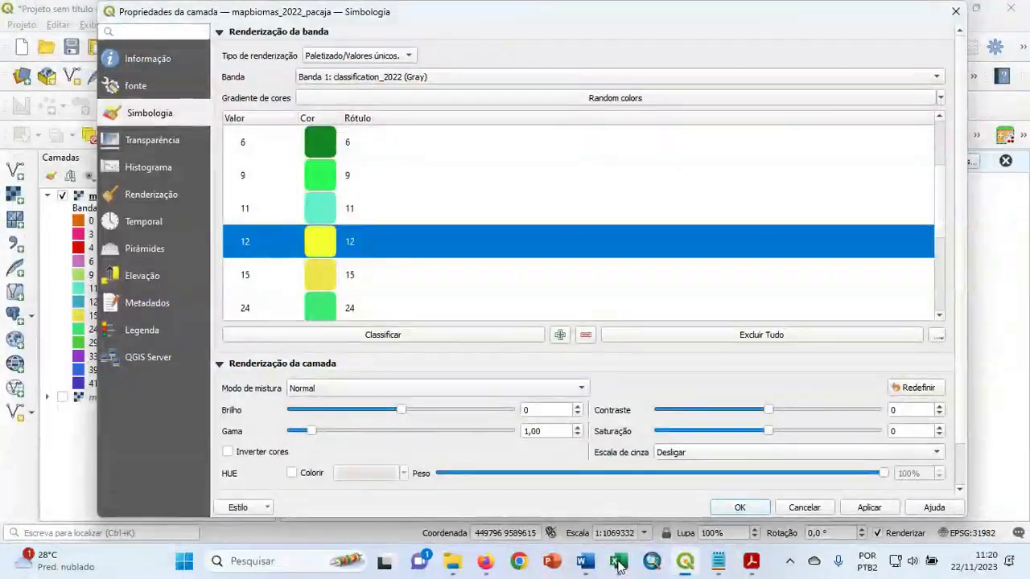
click(618, 566)
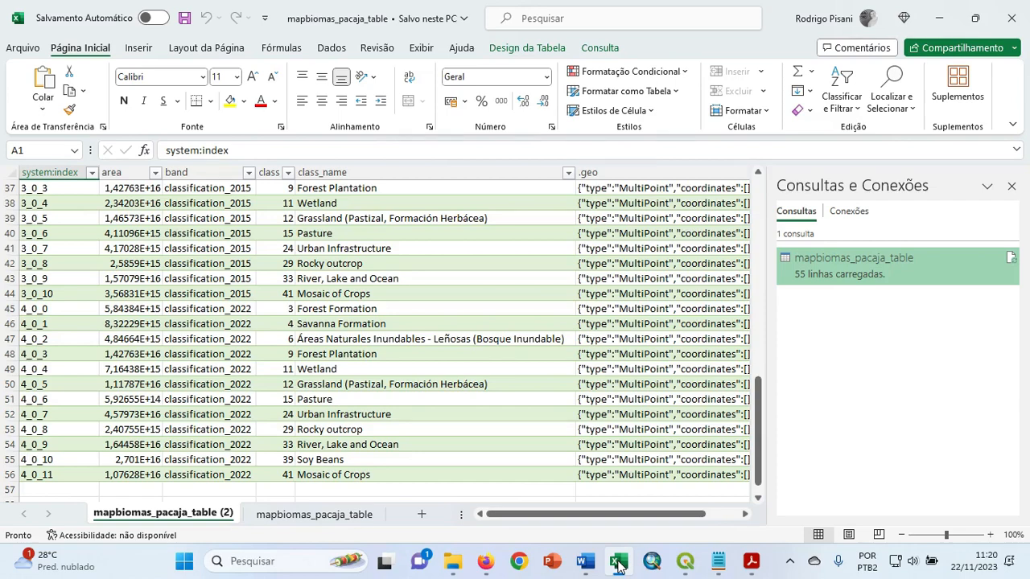
click(618, 565)
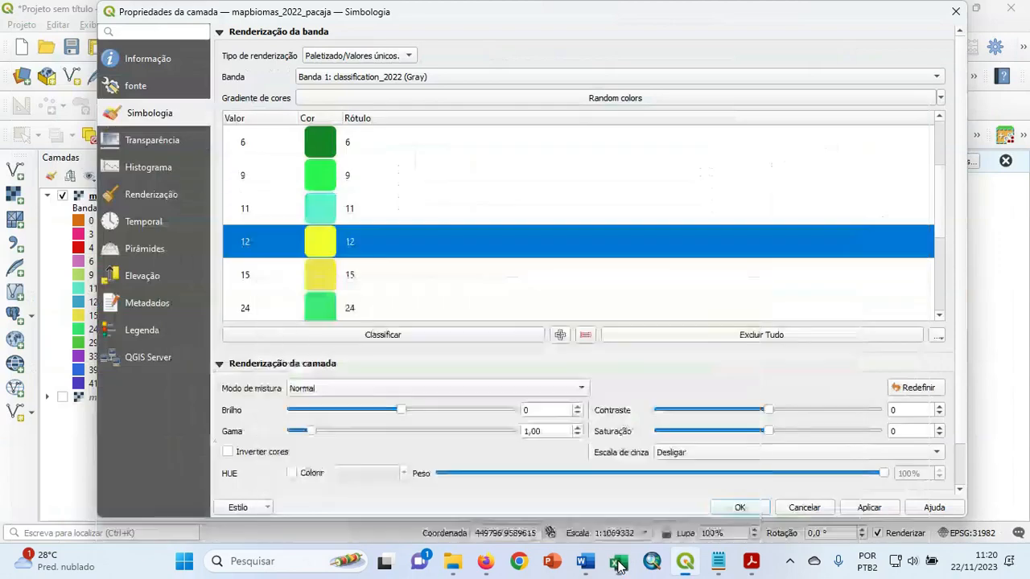
double_click(318, 279)
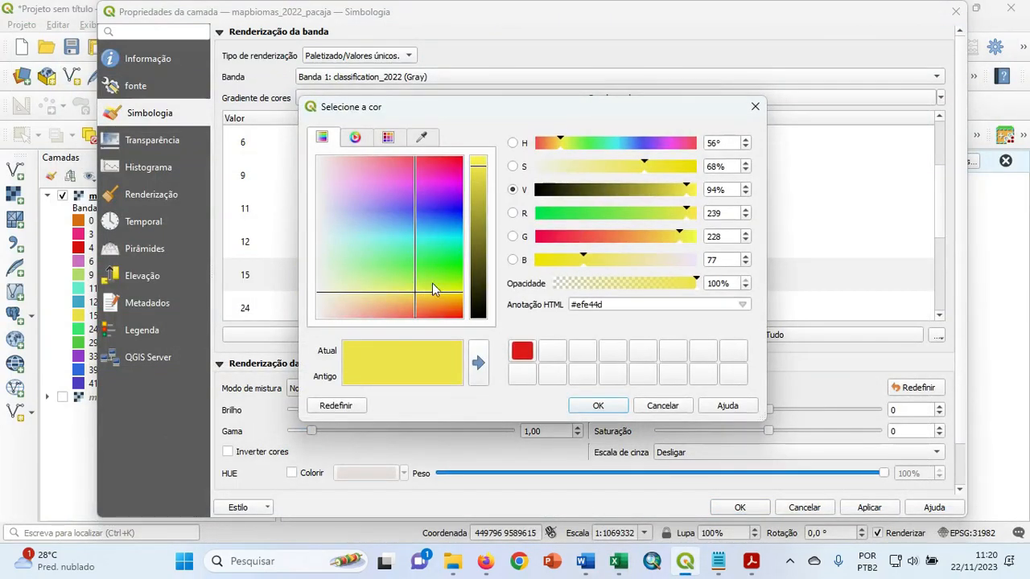
drag(477, 169, 478, 153)
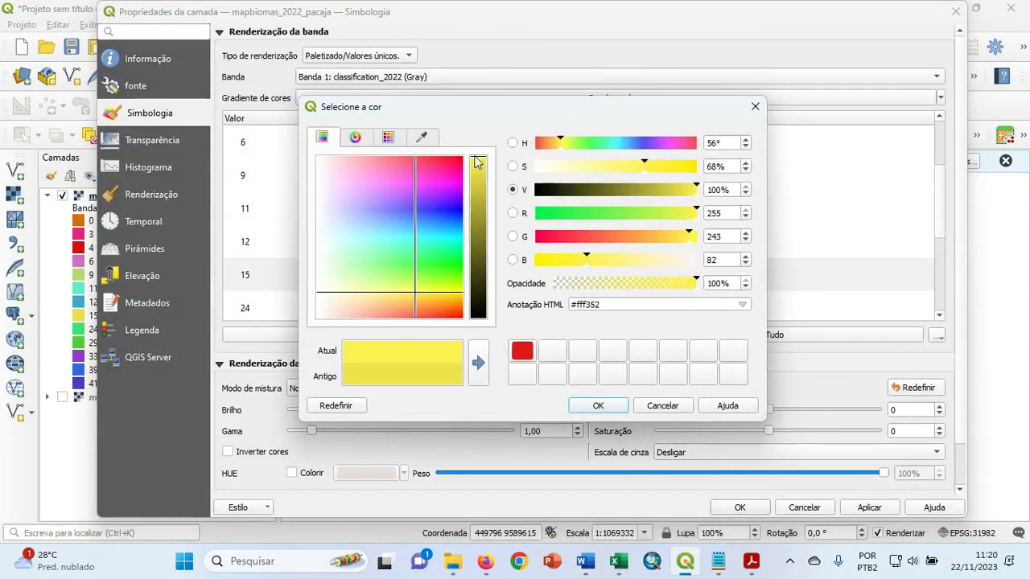
click(413, 288)
drag(414, 289, 412, 289)
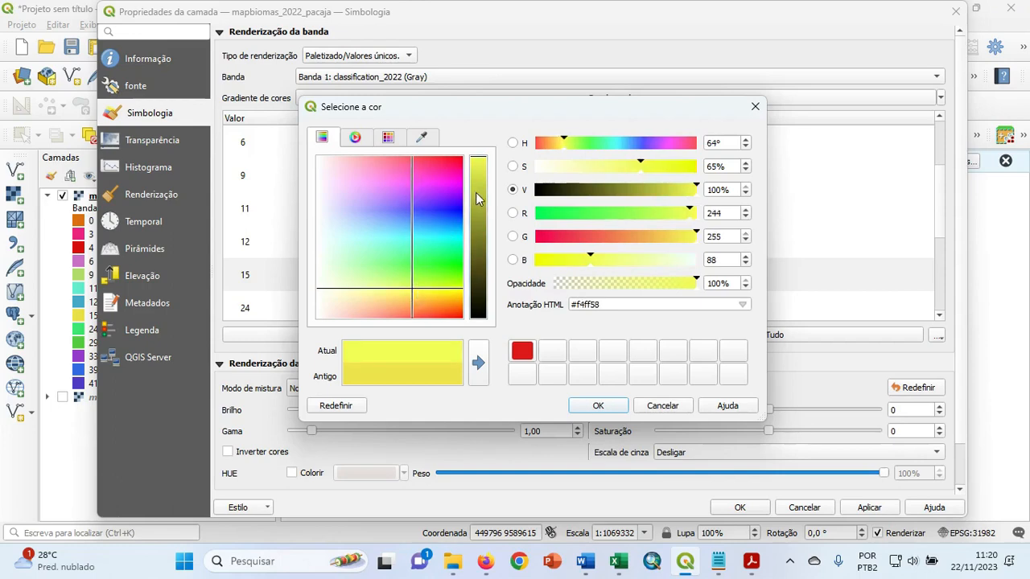
click(605, 405)
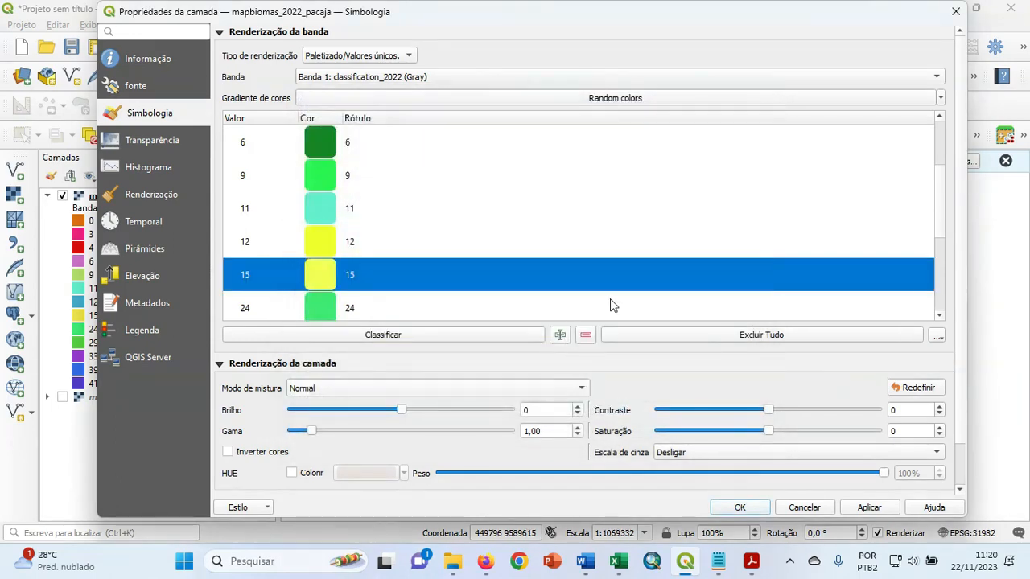
Check class 24's name in the Excel table and set that class's color to the saved red #e31a1c.
drag(944, 202, 943, 222)
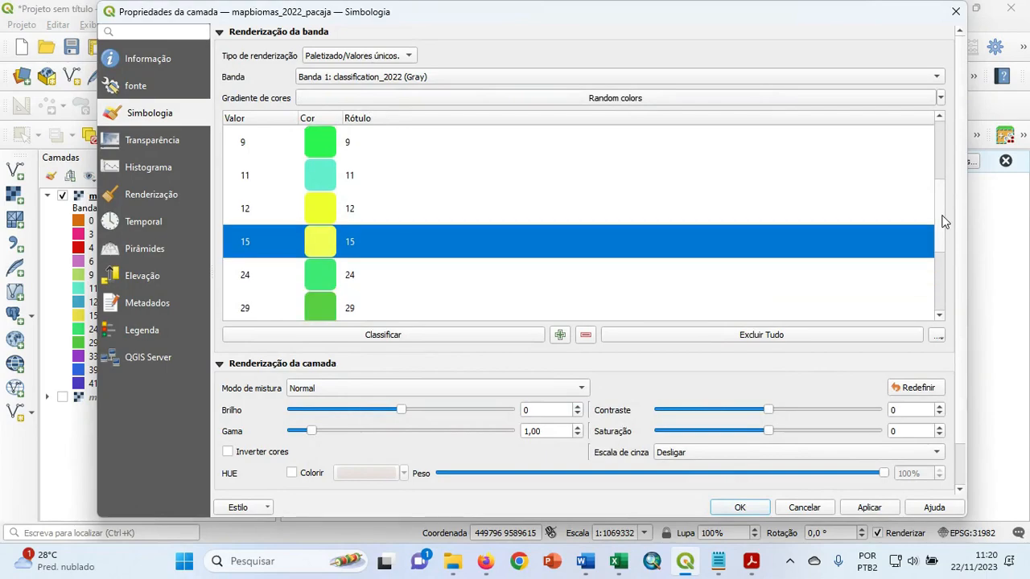
scroll(944, 224, down, 1)
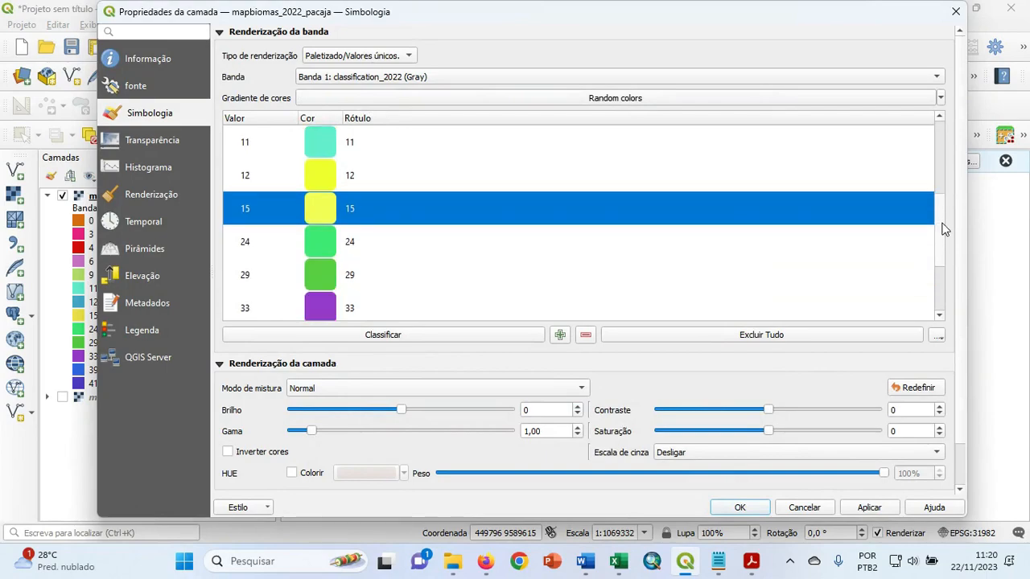
click(620, 564)
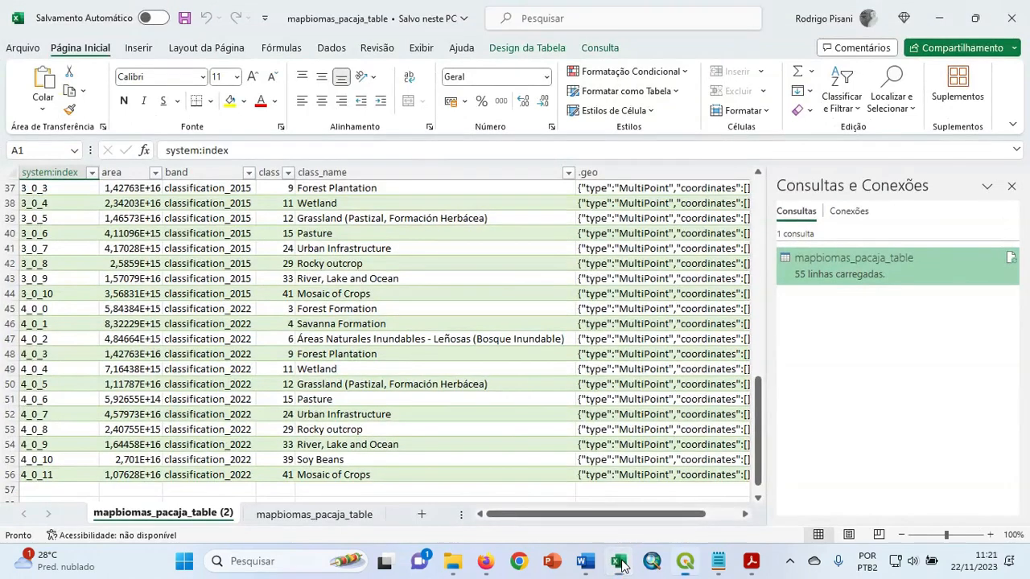
click(620, 563)
double_click(325, 239)
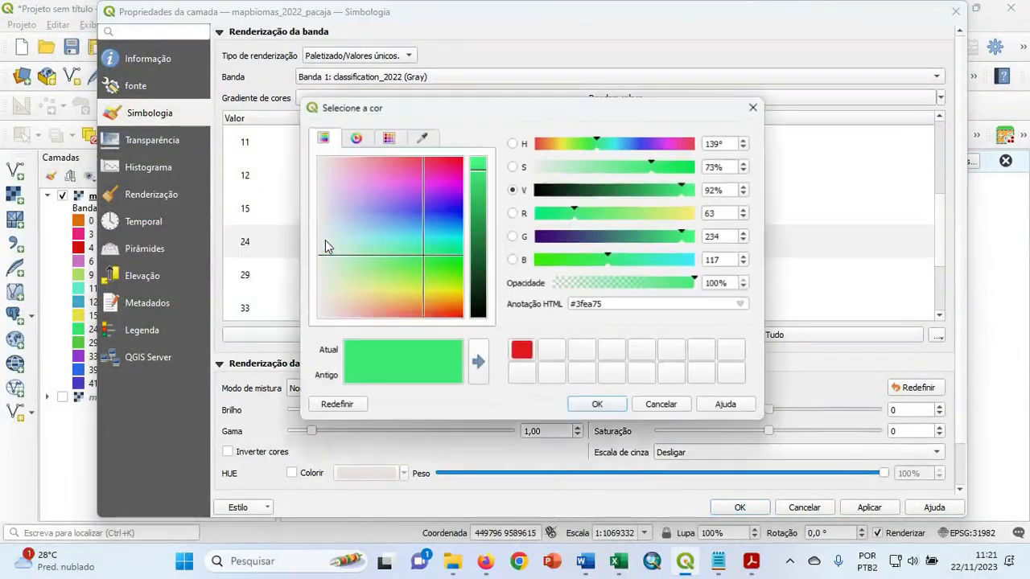
click(450, 315)
click(523, 351)
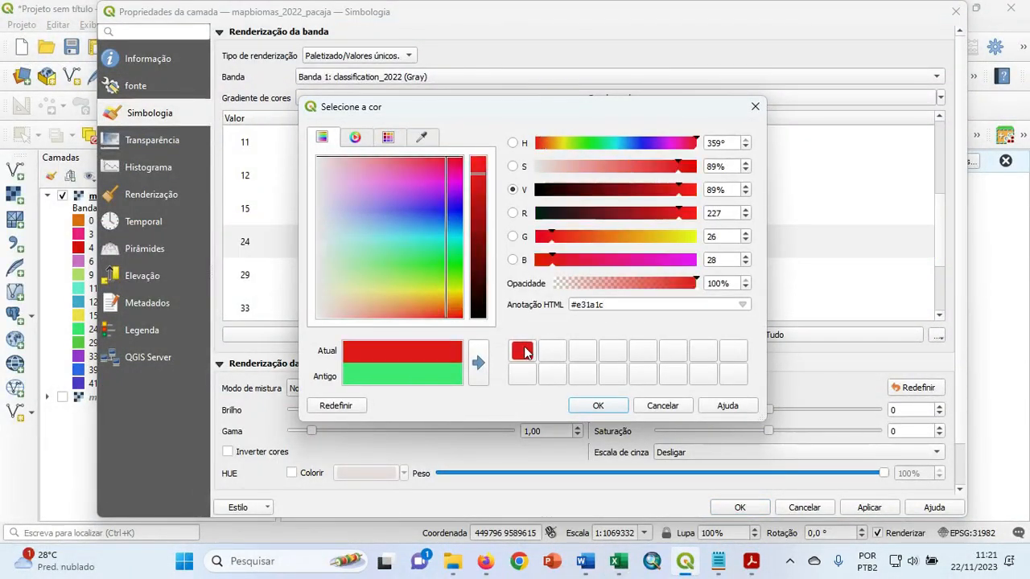
click(600, 406)
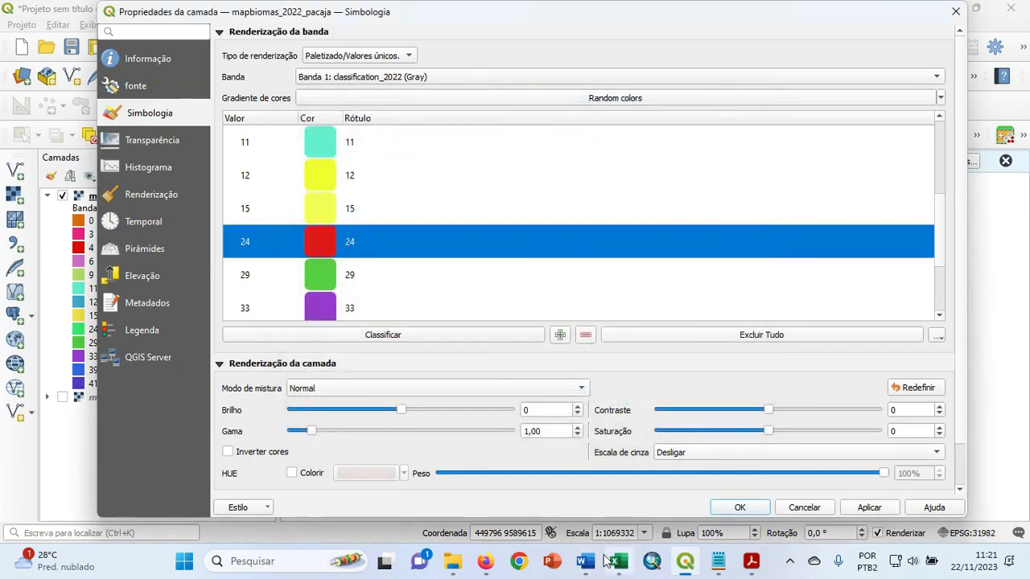
Compare the names of classes 24 and 29 in the Excel table and give class 29 the same saved red.
click(619, 563)
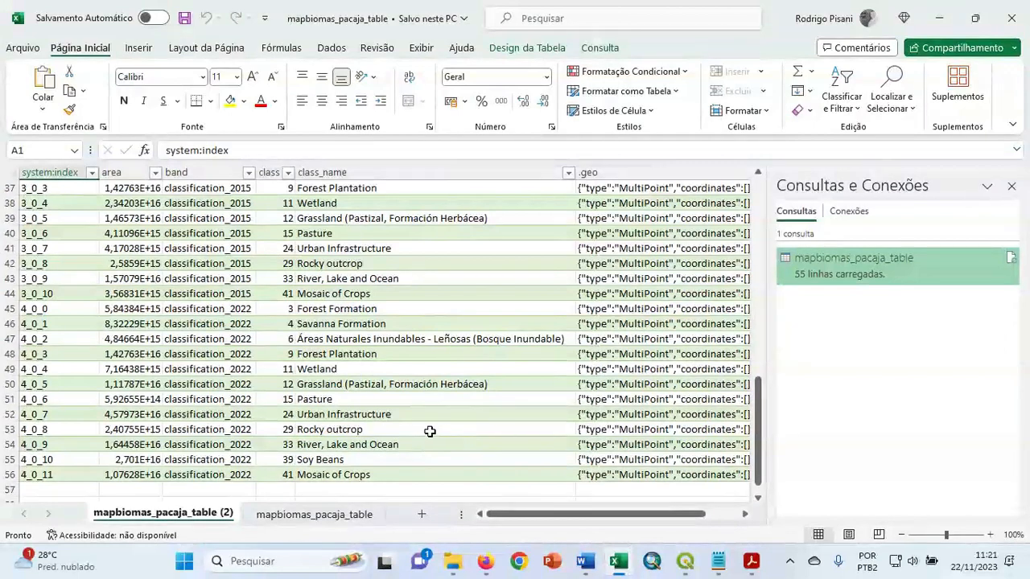
click(371, 430)
click(388, 415)
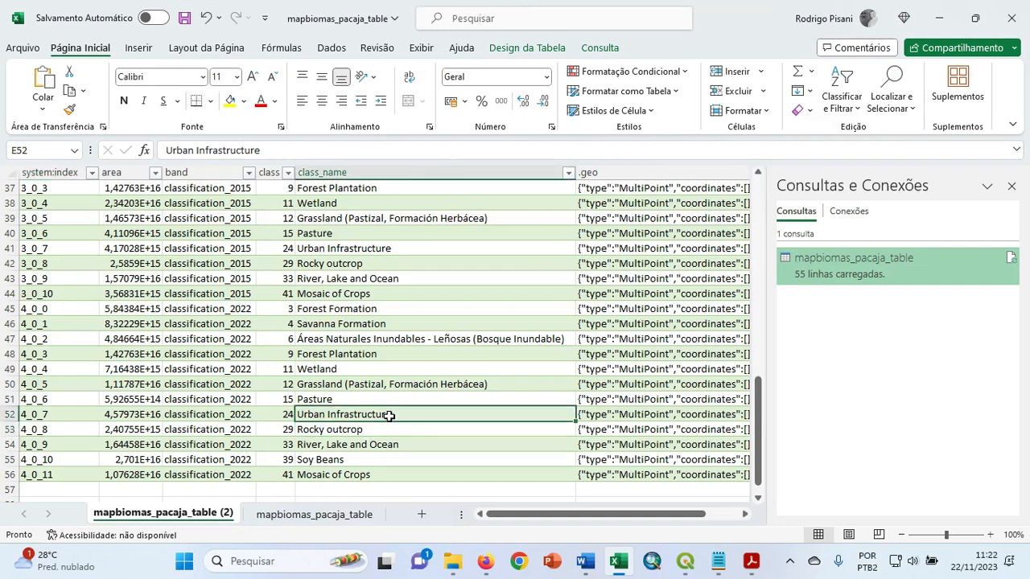
click(388, 430)
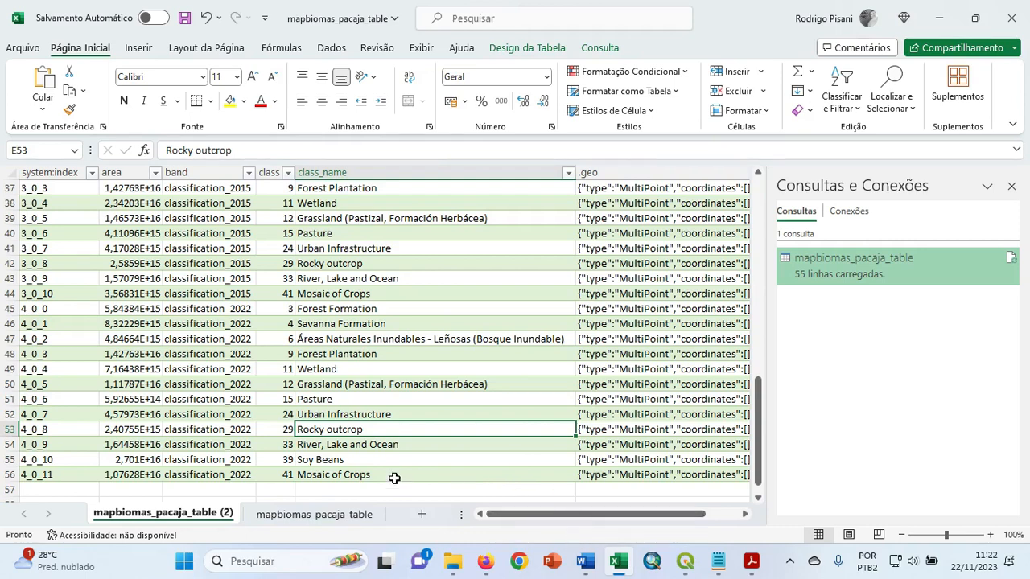
click(352, 414)
click(353, 427)
click(686, 561)
double_click(322, 278)
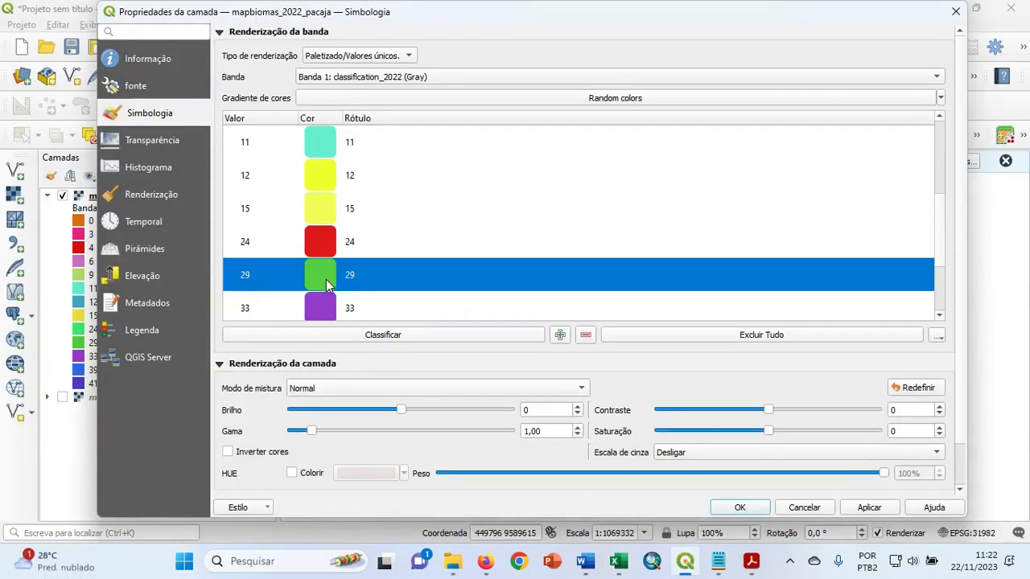
click(521, 351)
click(598, 405)
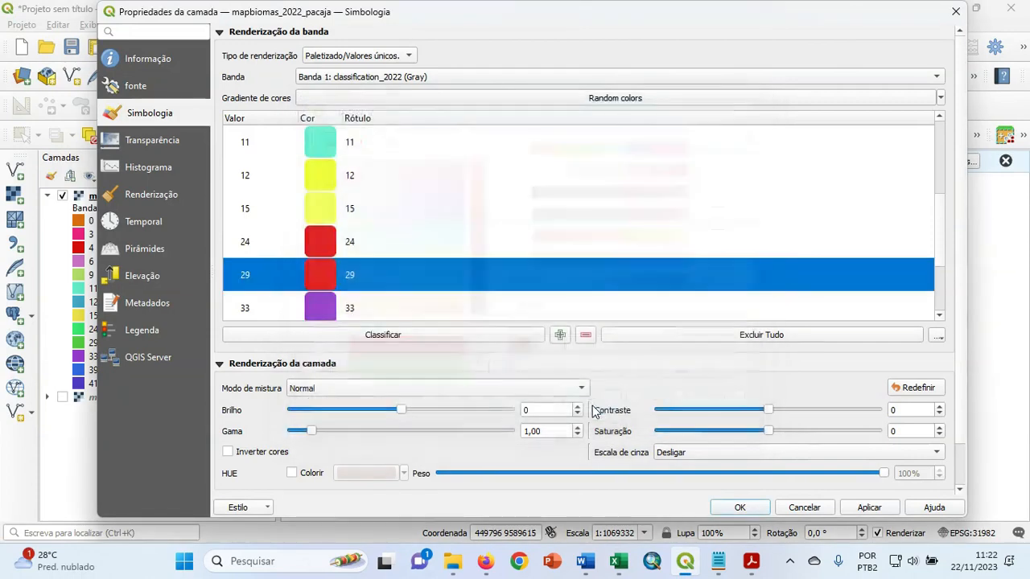
Check class 33's name in the Excel table and set that class's color to blue #292de1.
drag(945, 228, 945, 273)
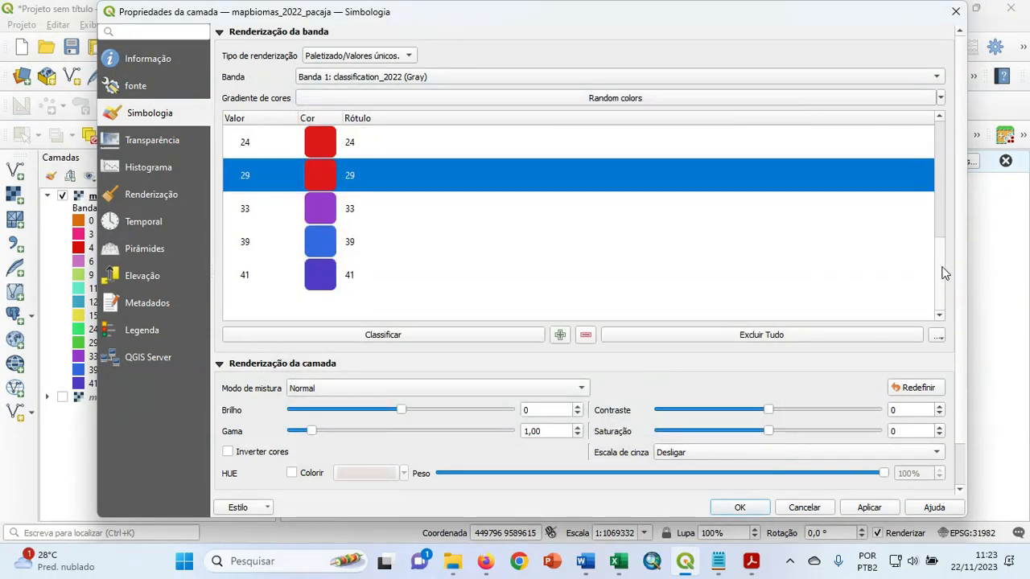
click(618, 562)
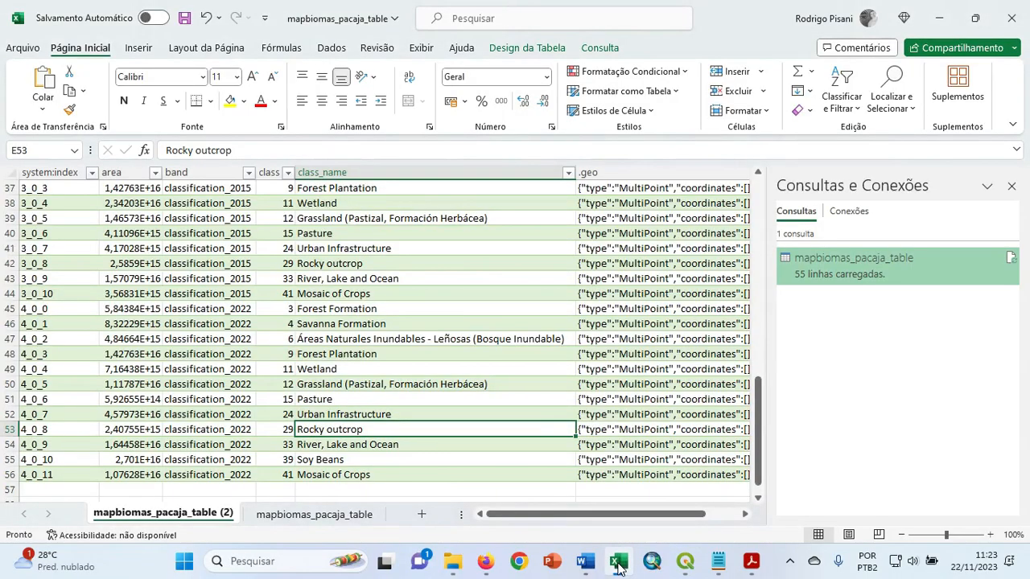
click(618, 561)
double_click(323, 208)
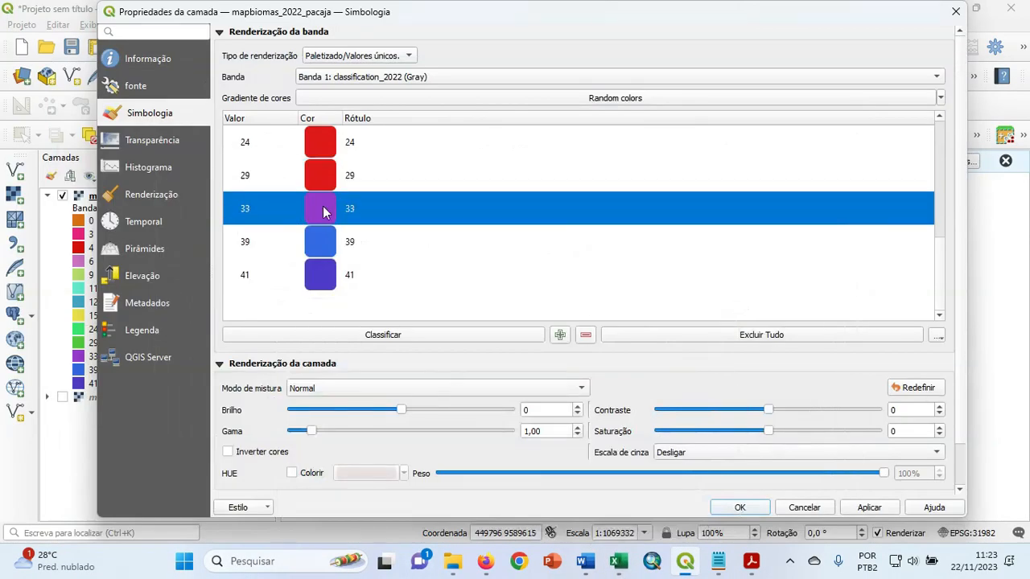
click(436, 210)
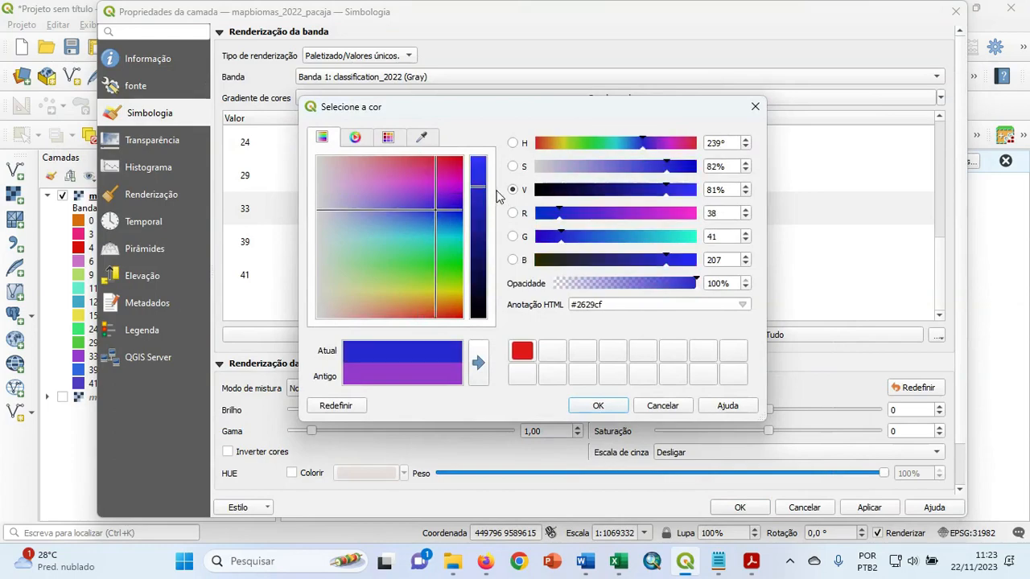
click(479, 177)
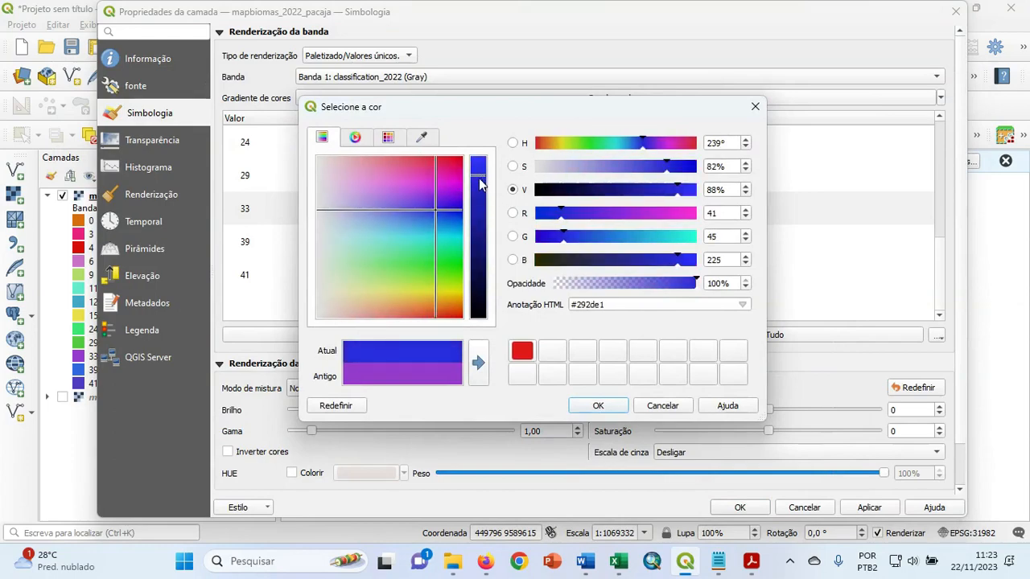
click(598, 406)
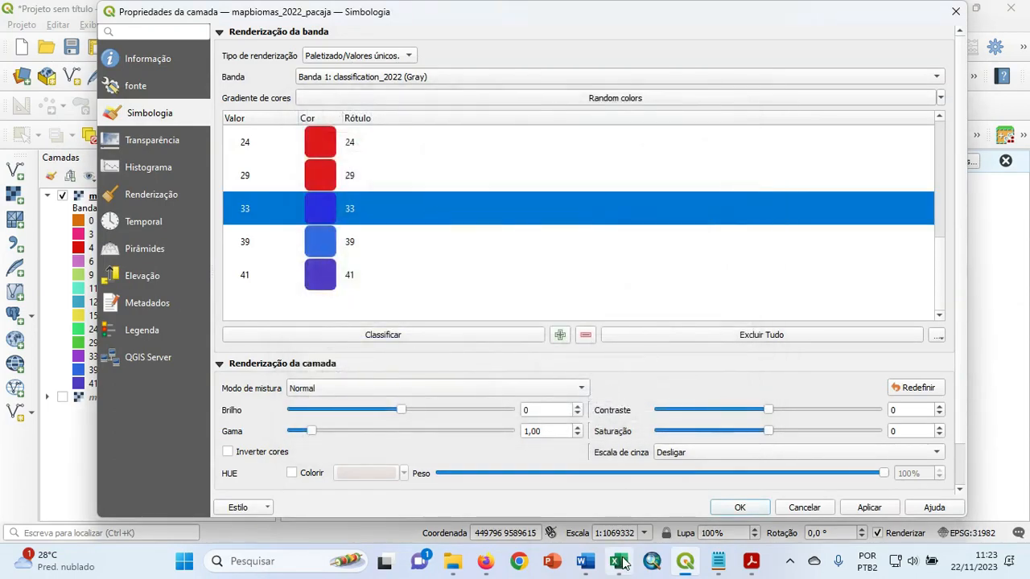
Check class 39's name in the Excel table and set that class's color to pink #e650d7.
click(619, 561)
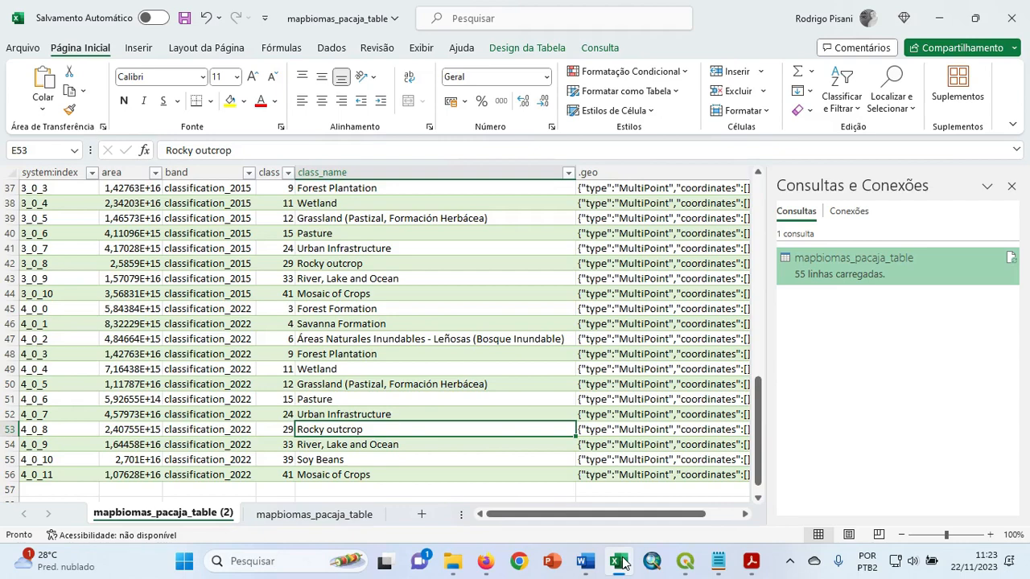
click(622, 564)
click(319, 241)
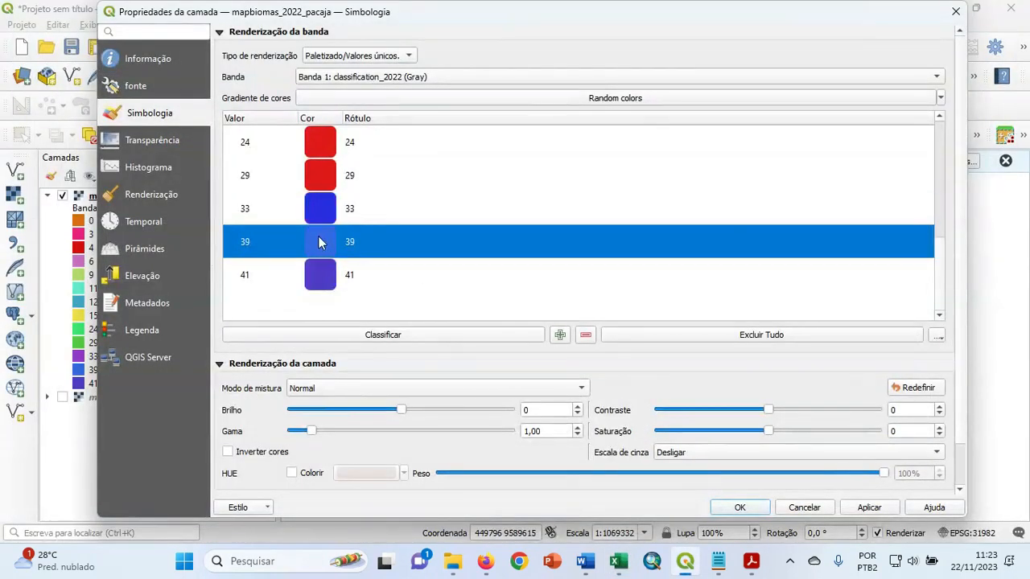
double_click(319, 241)
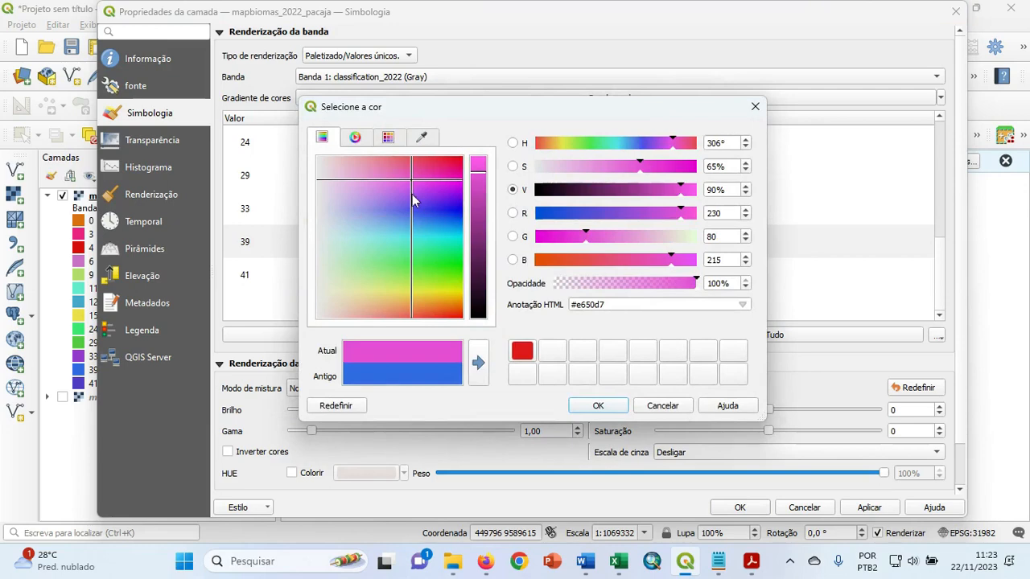
click(598, 405)
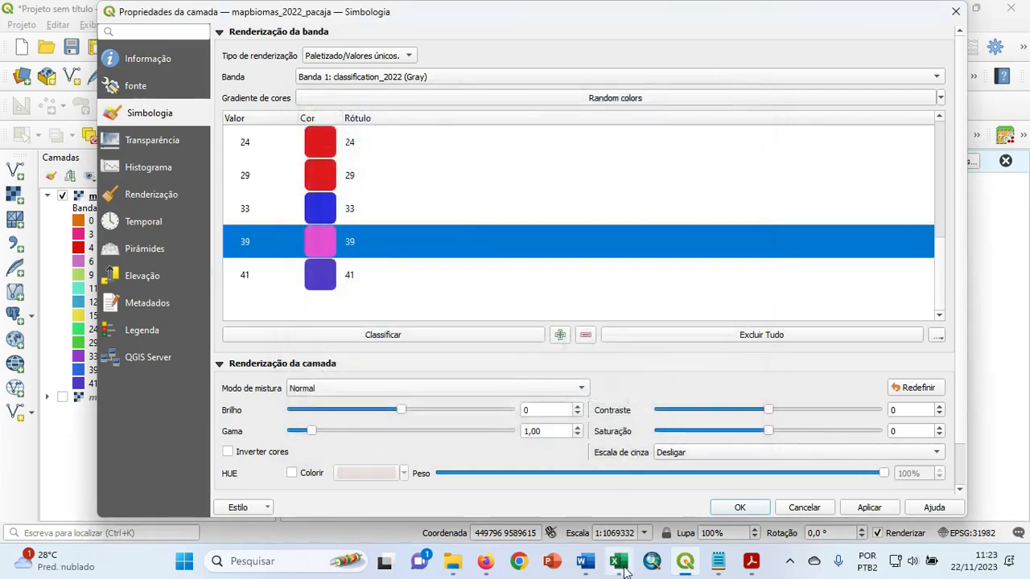
Check class 41's name in the Excel table and compare it with class 39, returning to the QGIS layer symbology.
mouse_move(618, 570)
click(685, 571)
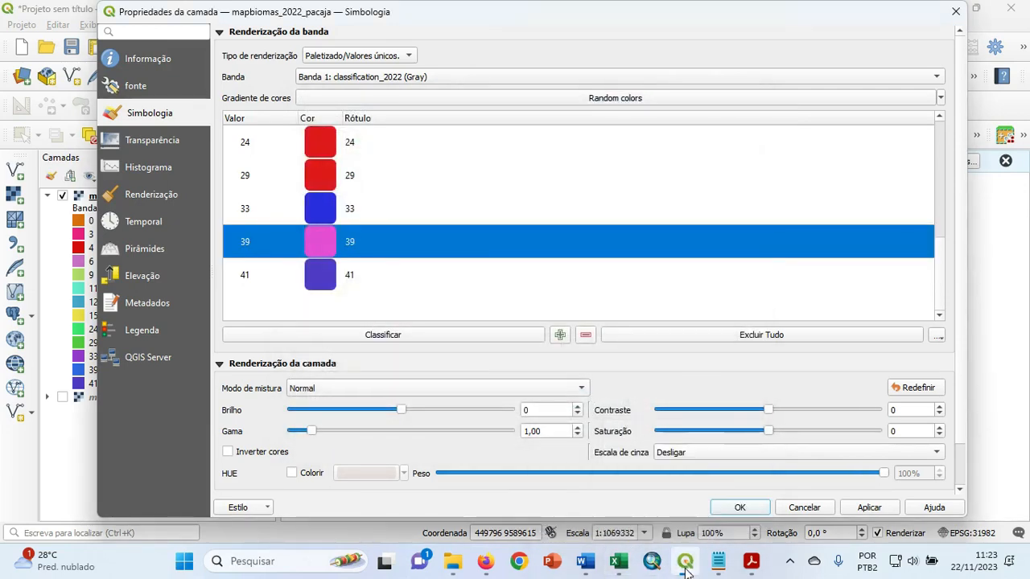
click(618, 563)
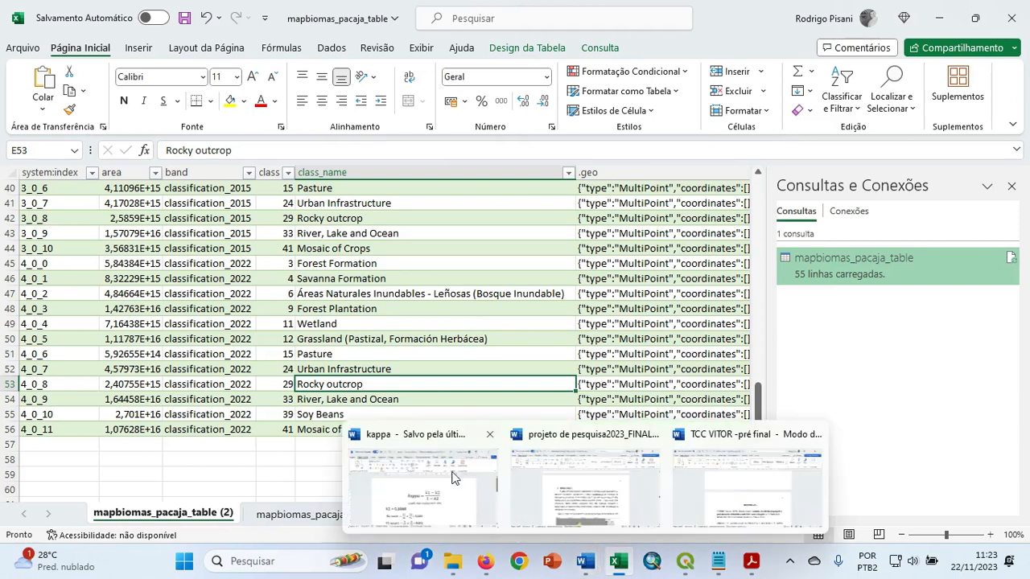
mouse_move(587, 560)
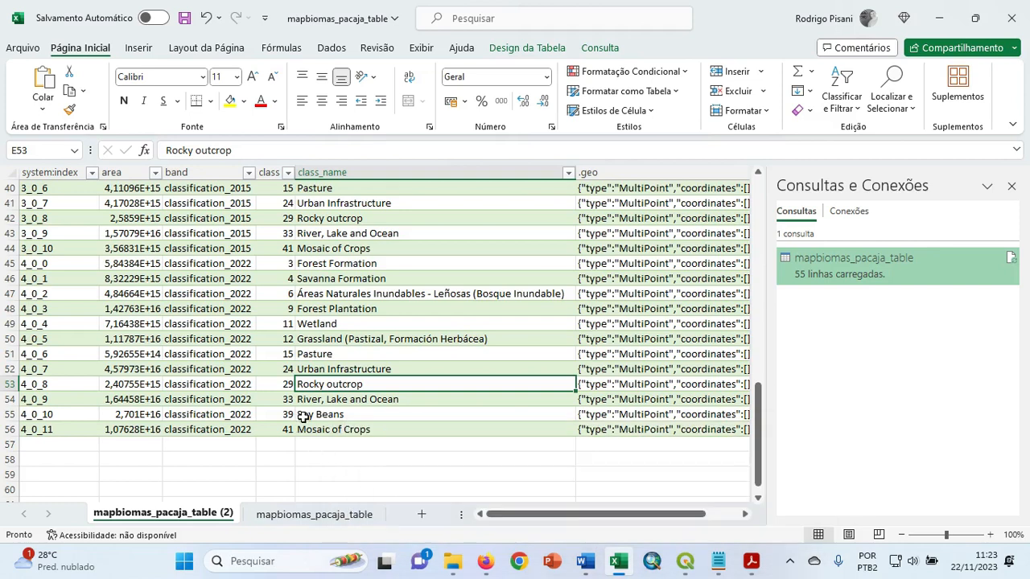
click(685, 561)
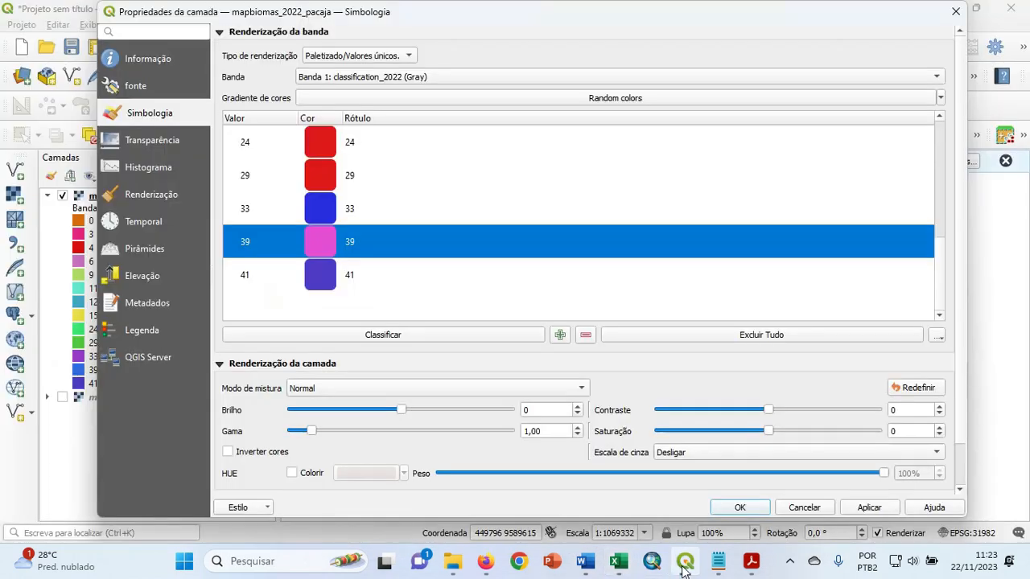
double_click(321, 274)
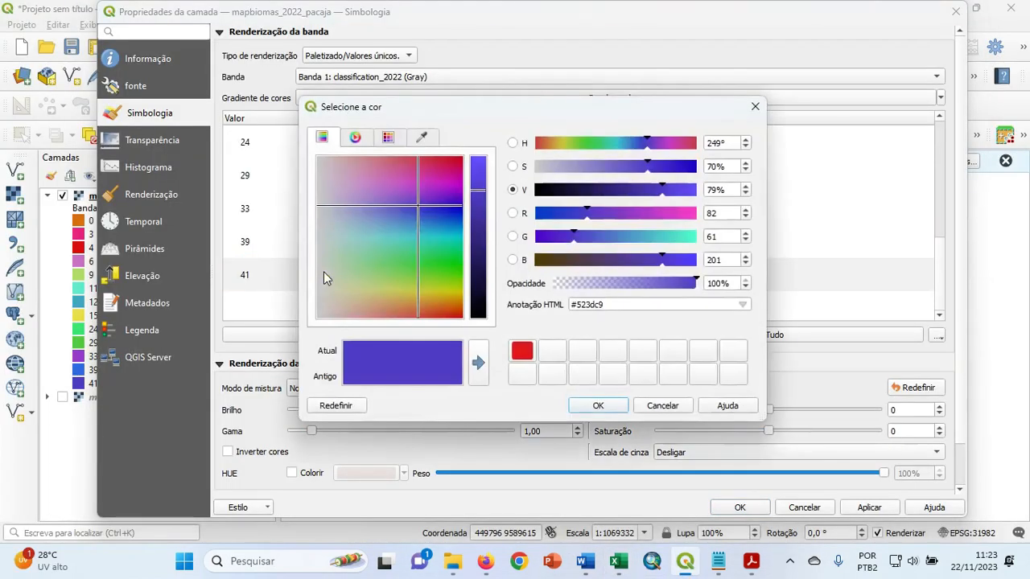
click(658, 406)
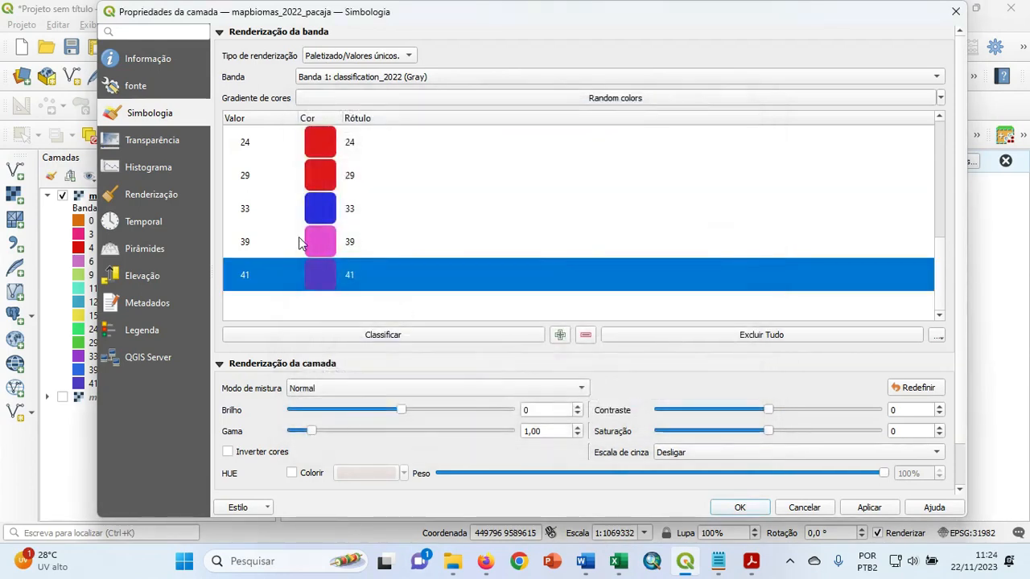
Copy the HTML color code #e650d7 from class 39's color settings.
click(320, 241)
double_click(319, 242)
drag(607, 305, 565, 304)
right_click(582, 302)
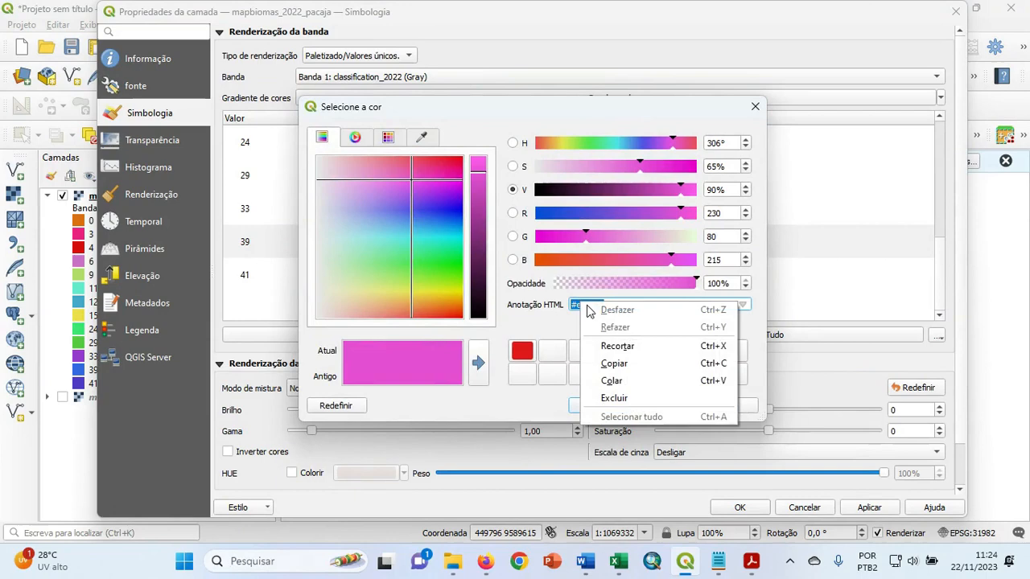
click(612, 363)
click(610, 410)
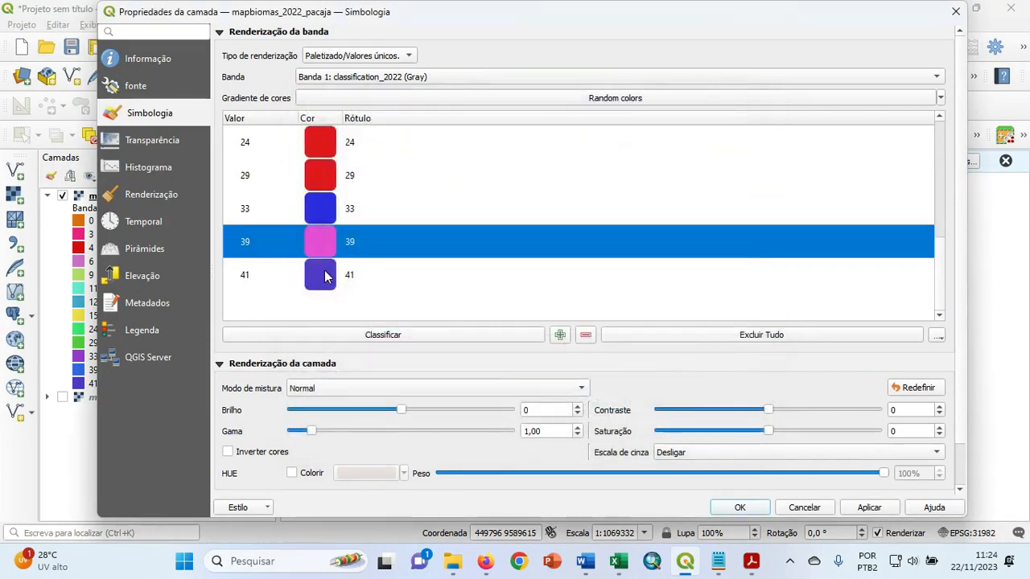
Set class 41's color to the copied code #e650d7, and apply the symbology to the layer.
double_click(324, 273)
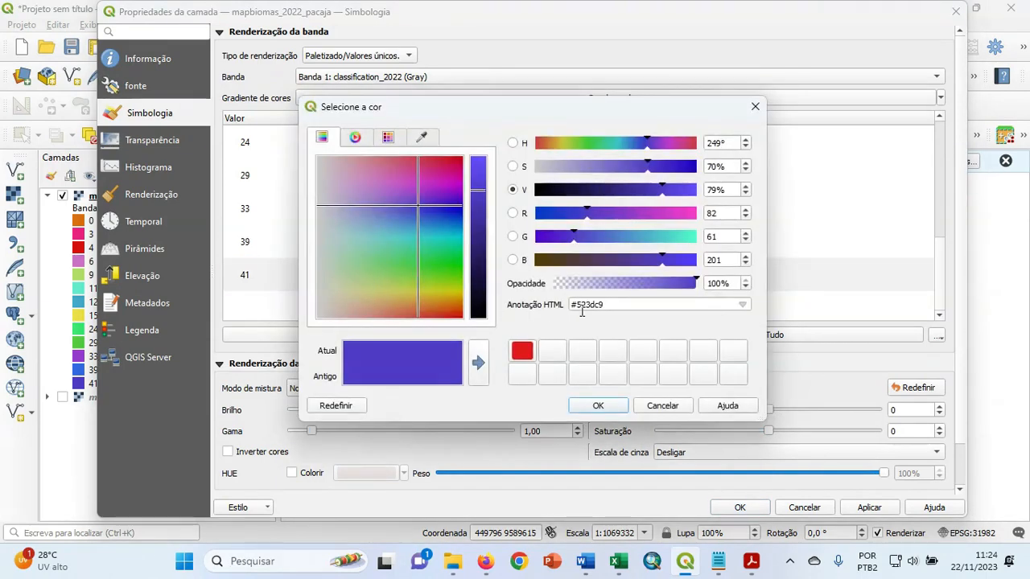
triple_click(612, 303)
right_click(611, 303)
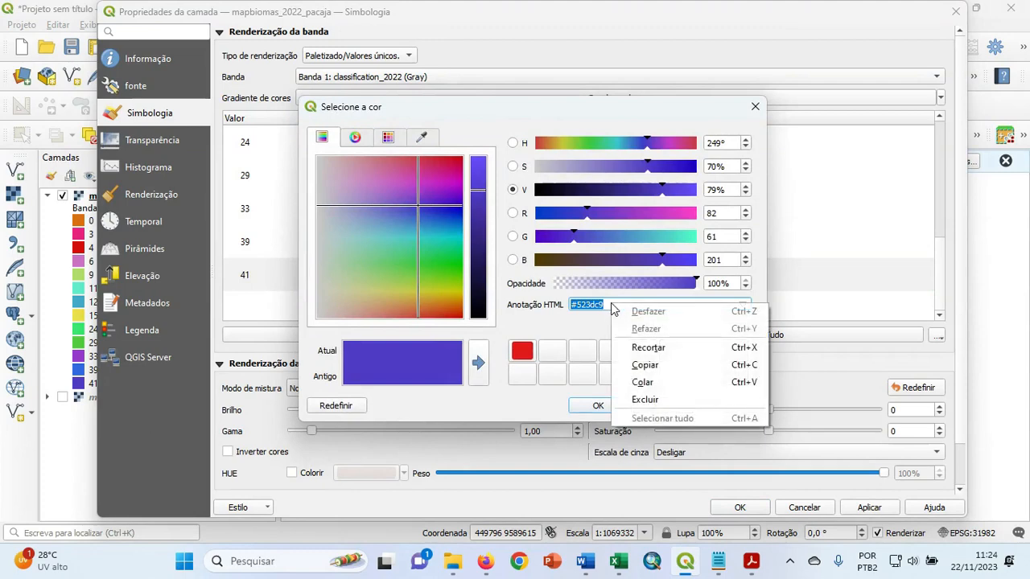
click(652, 381)
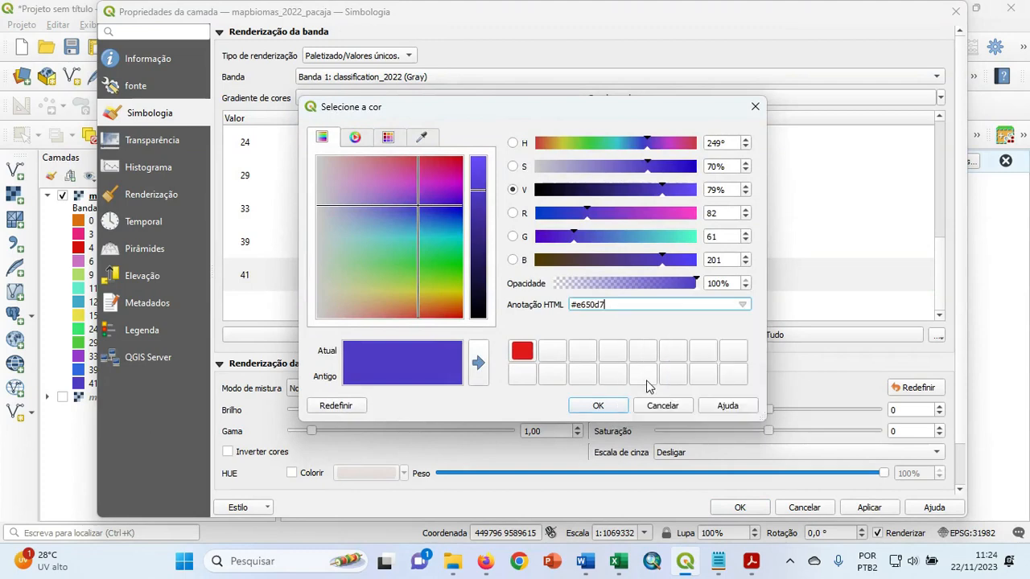
click(615, 407)
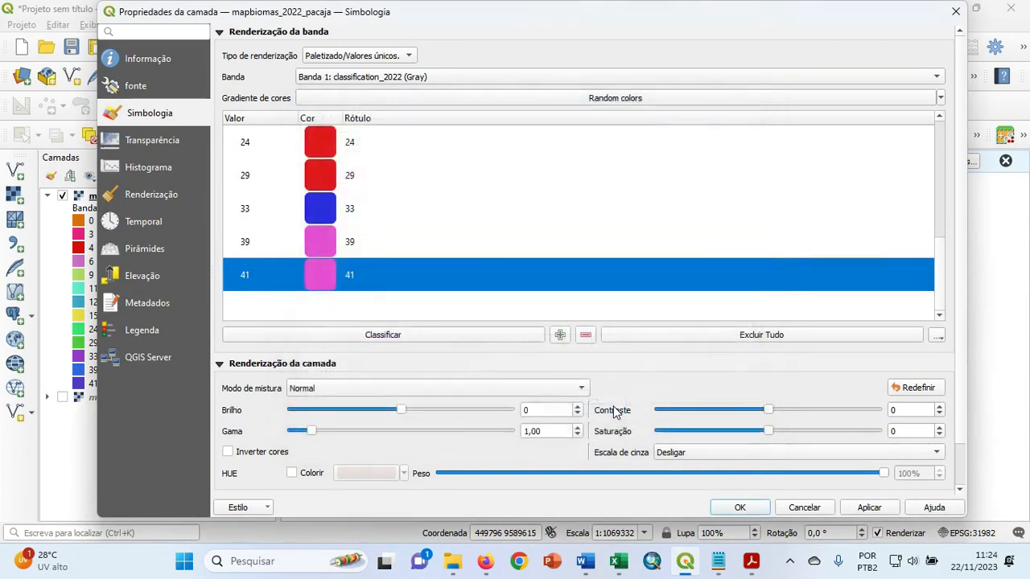
click(863, 512)
click(740, 508)
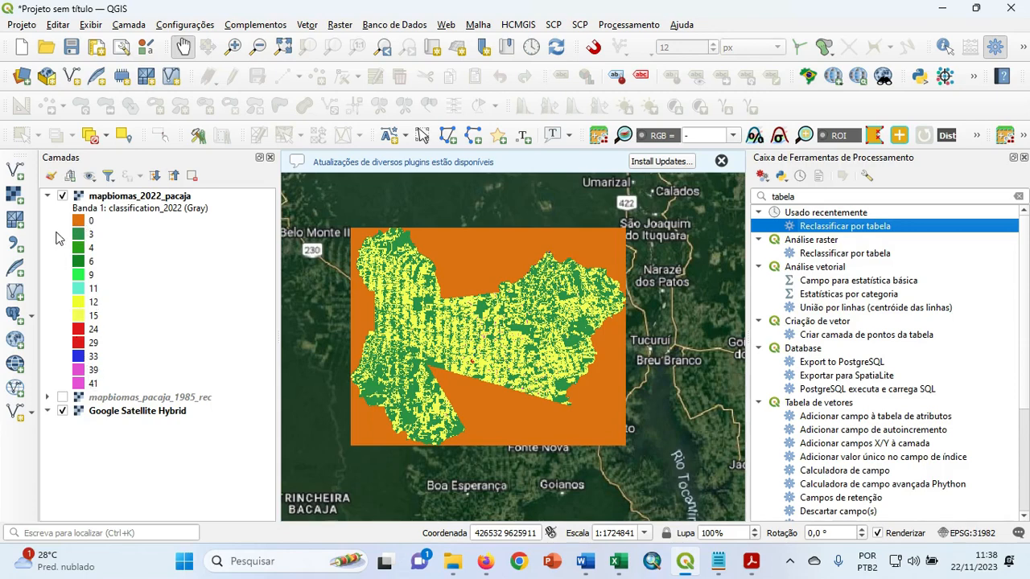
Add the municipality boundary pacaja.shp from the Map_Biomas folder as a vector layer.
click(17, 173)
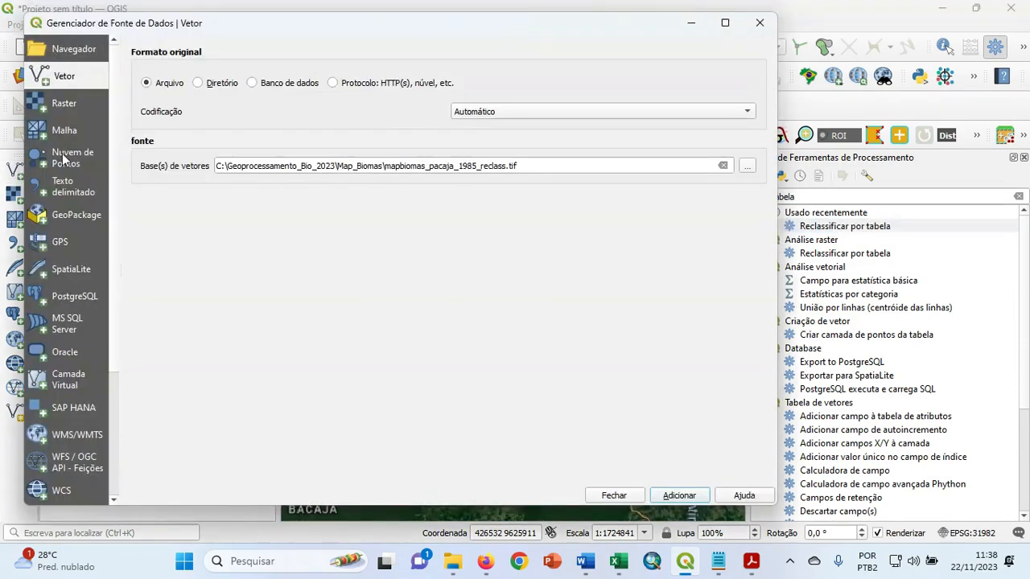
click(747, 166)
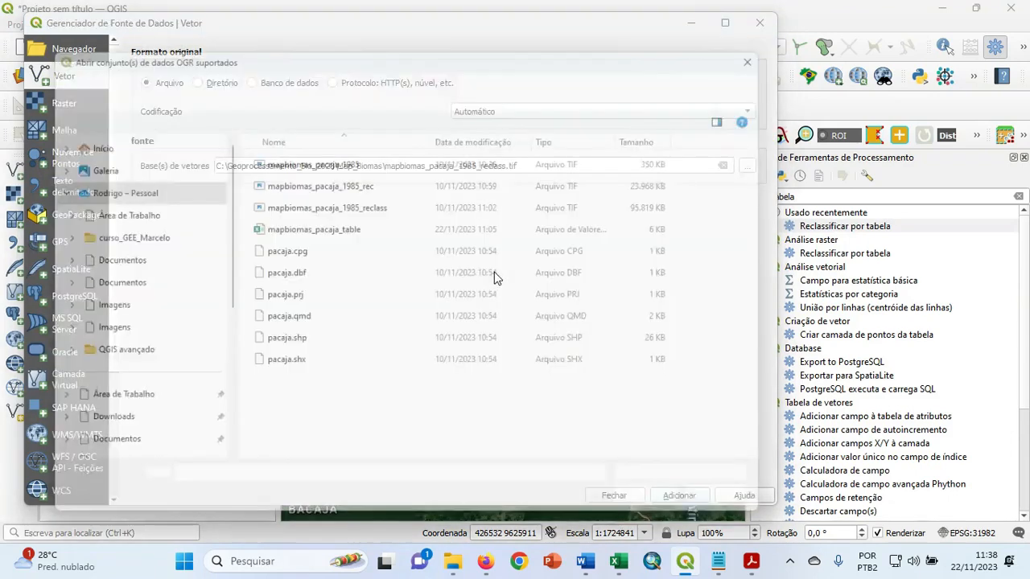
click(315, 349)
click(646, 511)
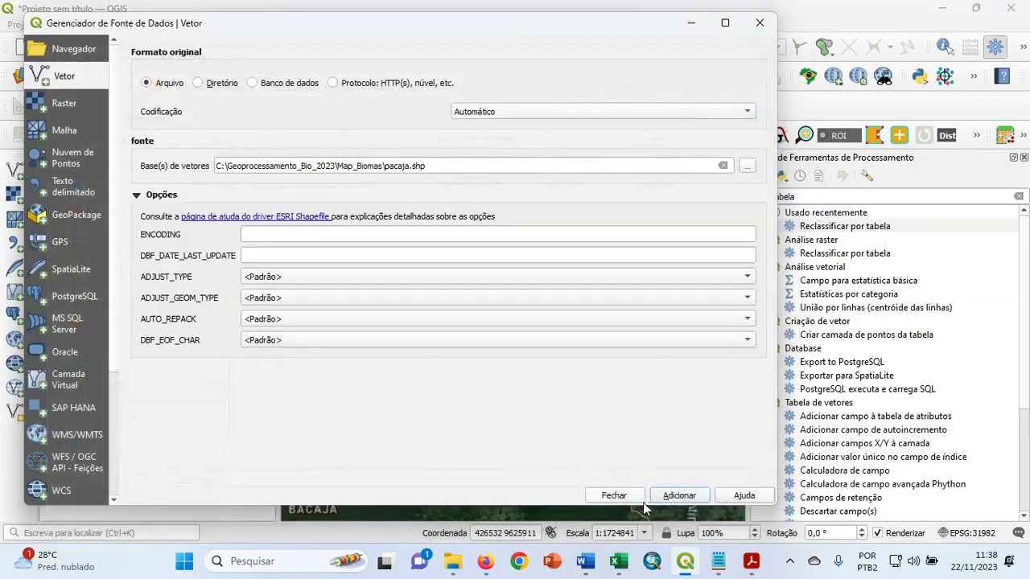
click(666, 496)
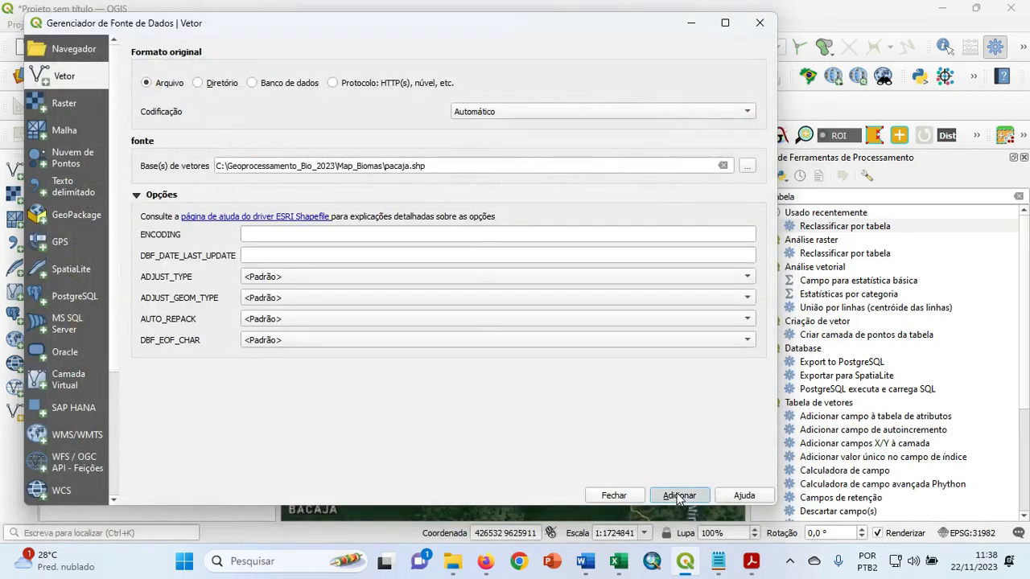
click(614, 496)
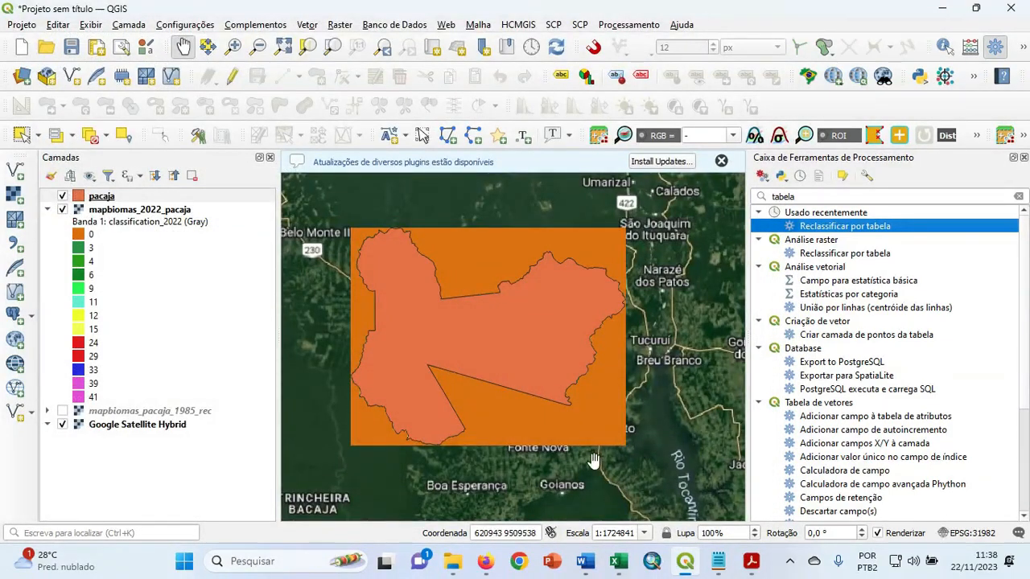
Open the clip raster by mask layer tool and choose mapbiomas_2022_pacaja as the input layer.
click(340, 26)
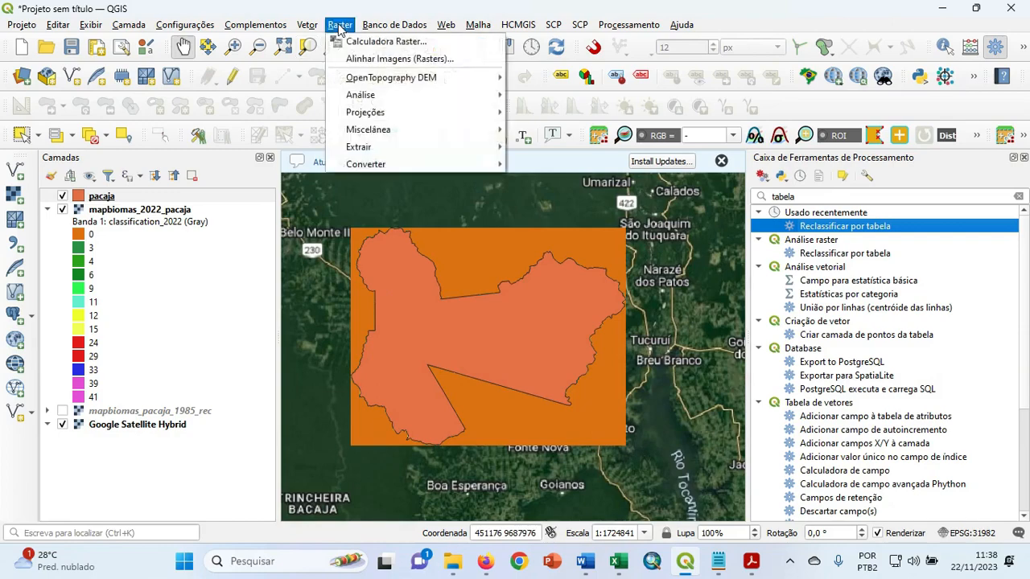
mouse_move(394, 151)
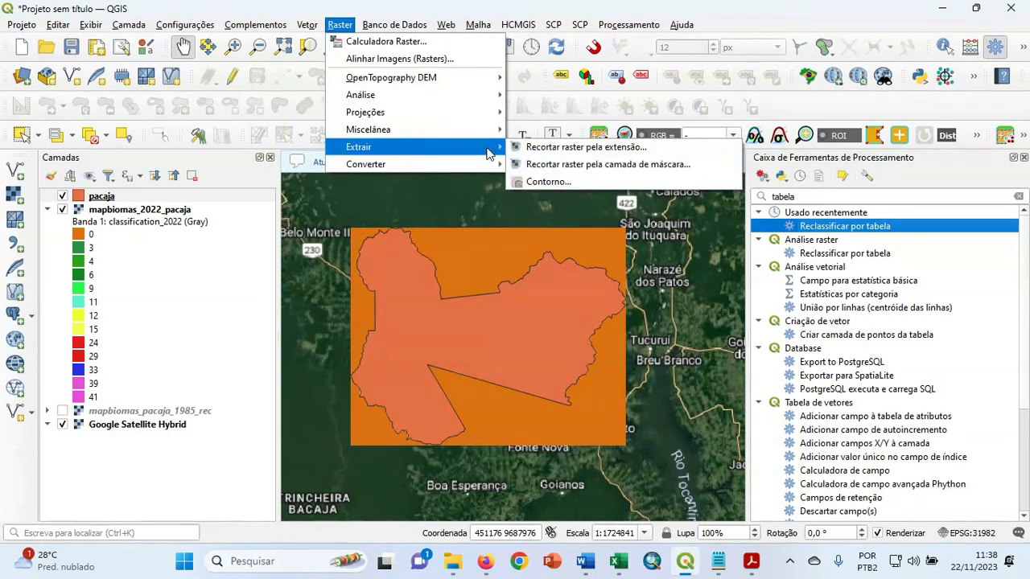
click(574, 164)
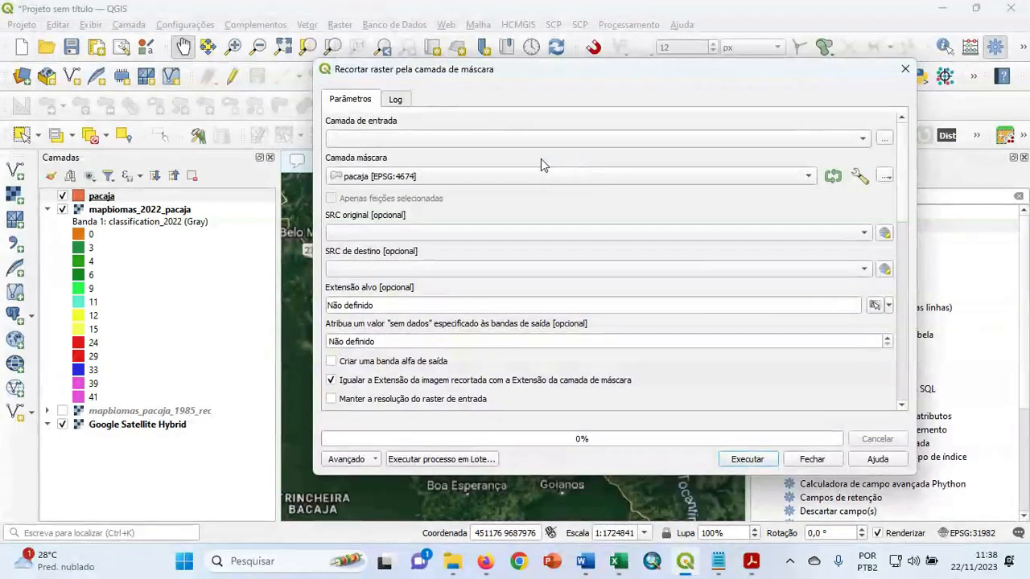
click(487, 143)
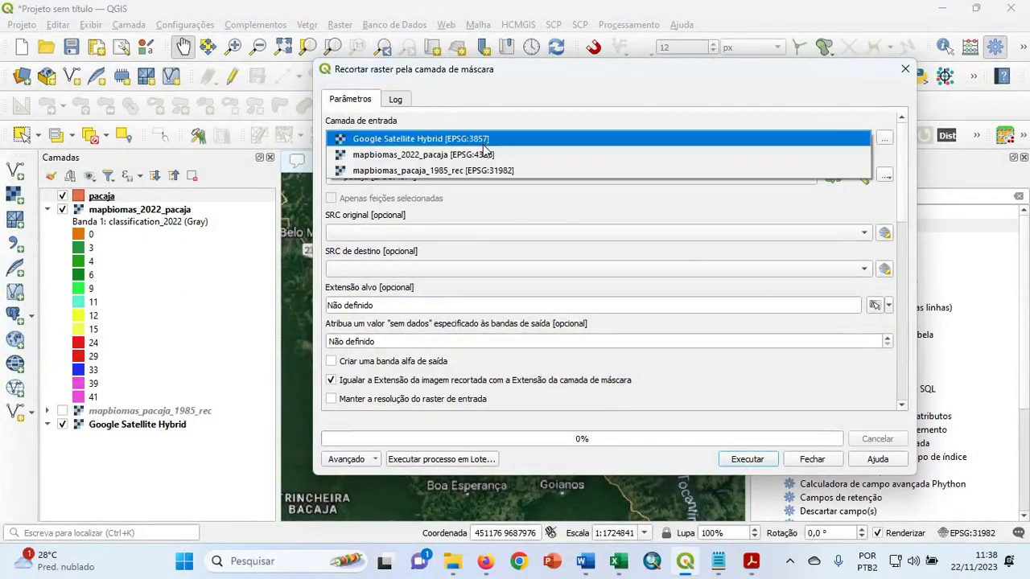
click(480, 155)
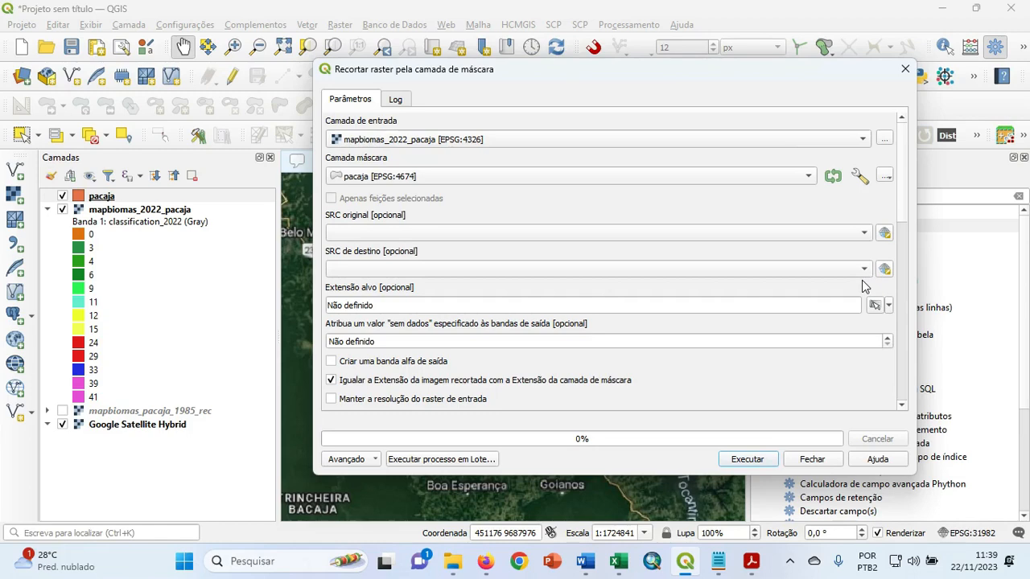
Set the clip's target CRS to the project's EPSG:31982 - SIRGAS 2000 / UTM zone 22S and its output no-data value to 0.
click(864, 272)
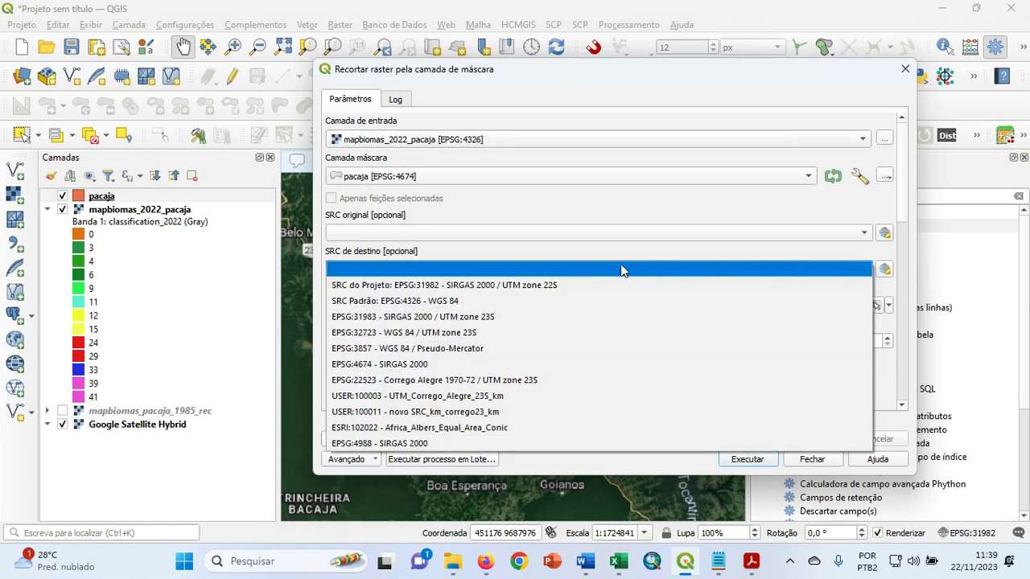
click(568, 286)
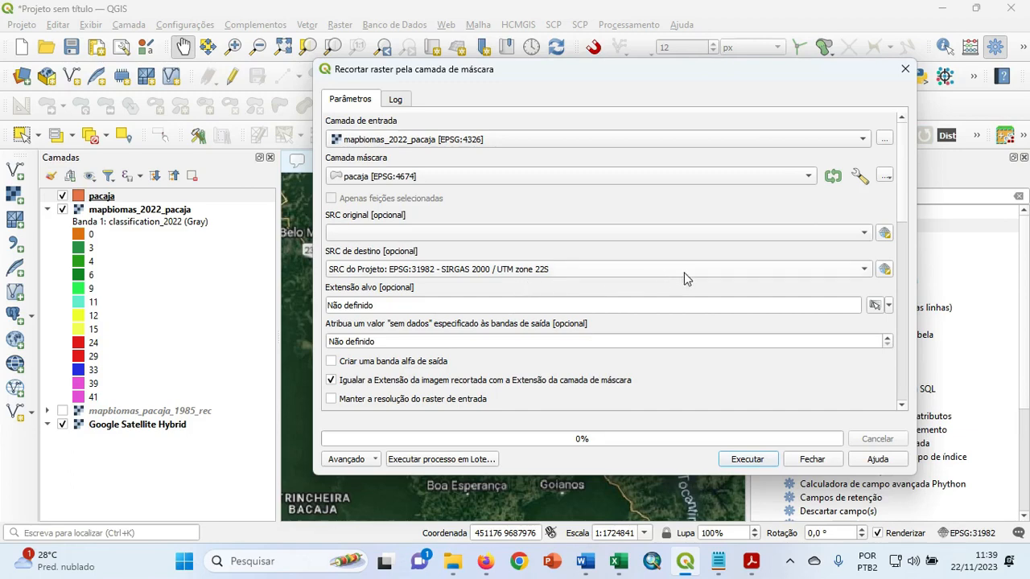
scroll(906, 222, down, 1)
scroll(904, 222, down, 3)
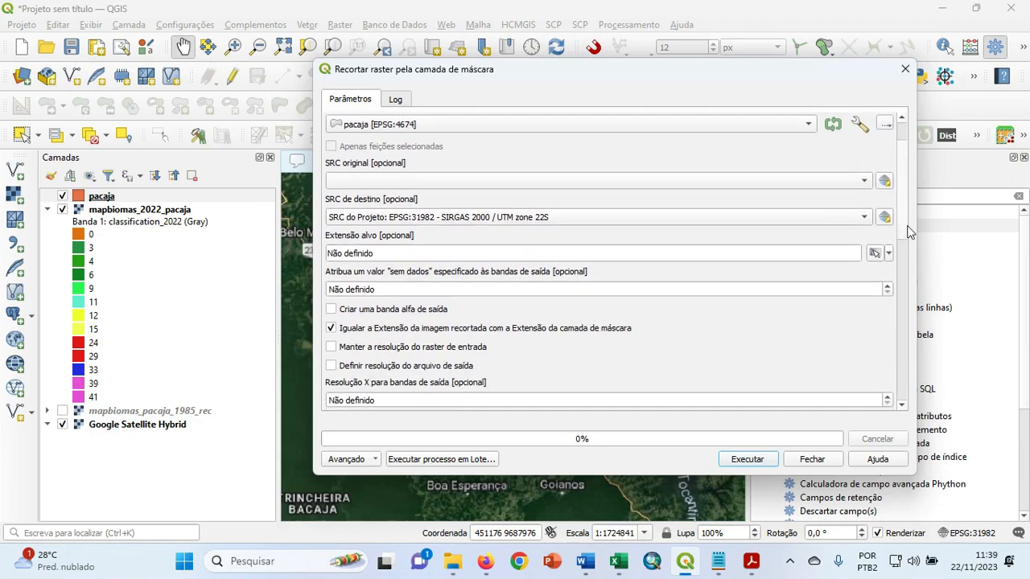
scroll(909, 239, up, 3)
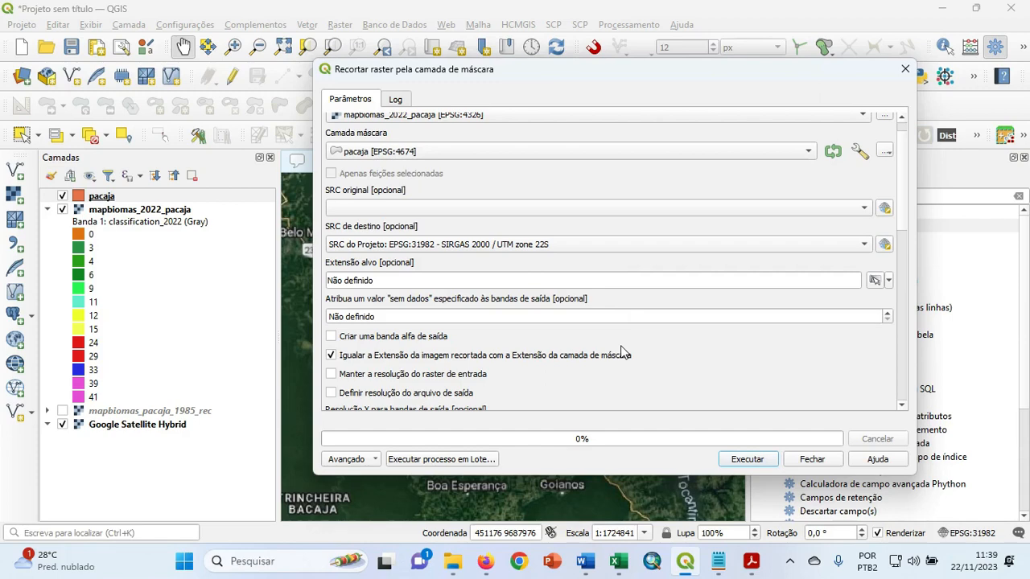
click(409, 316)
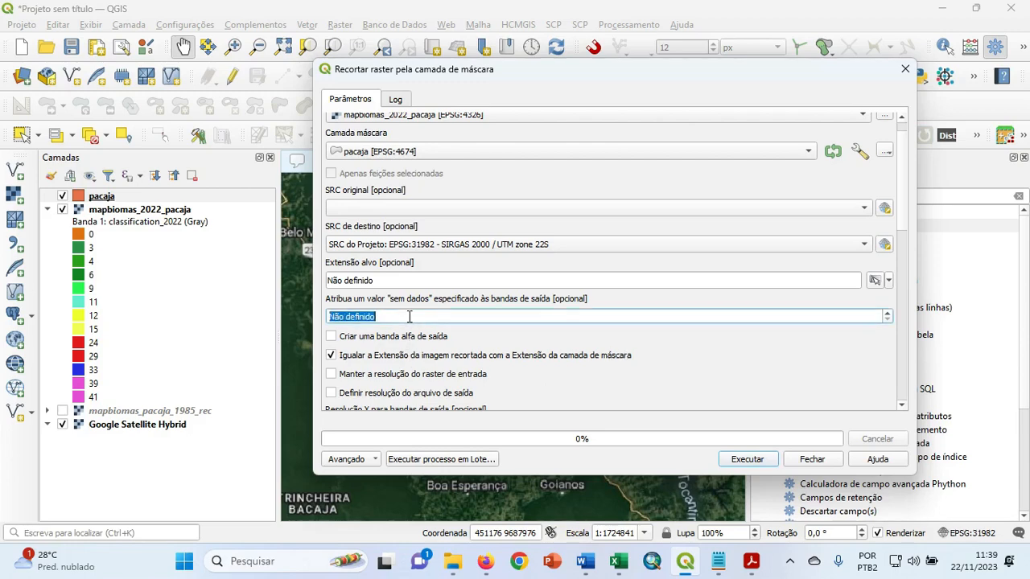
text(0)
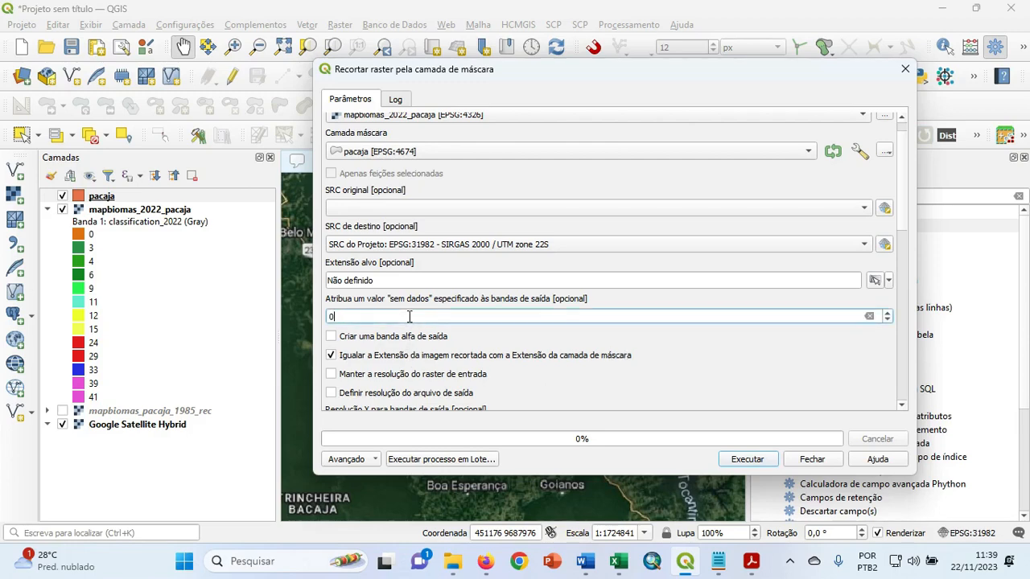
click(667, 343)
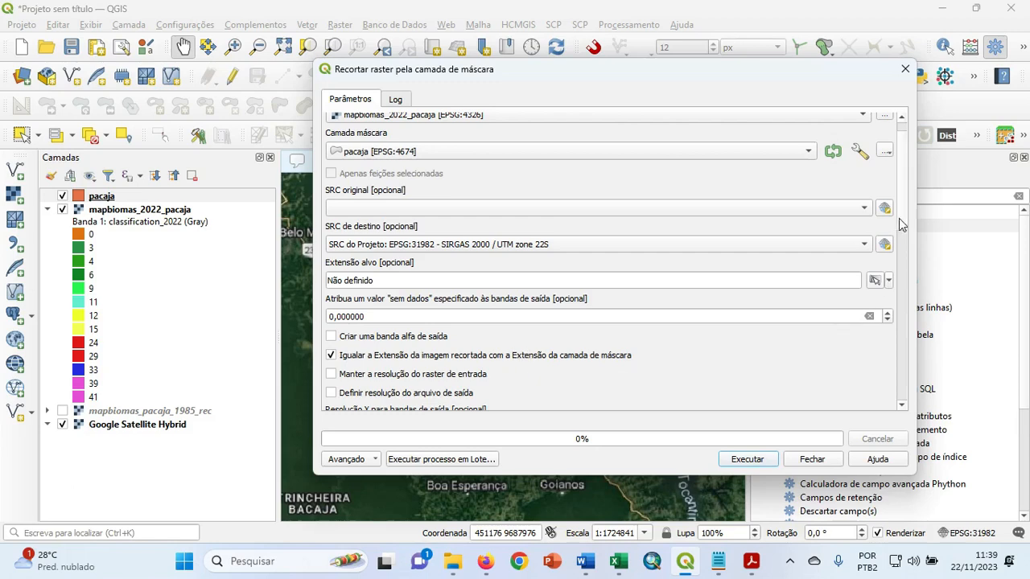
Choose to save the clipped output to a file and browse to the Geoprocessamento_Bio_2023/mapbiomas2/pacaja folder.
drag(901, 225, 912, 407)
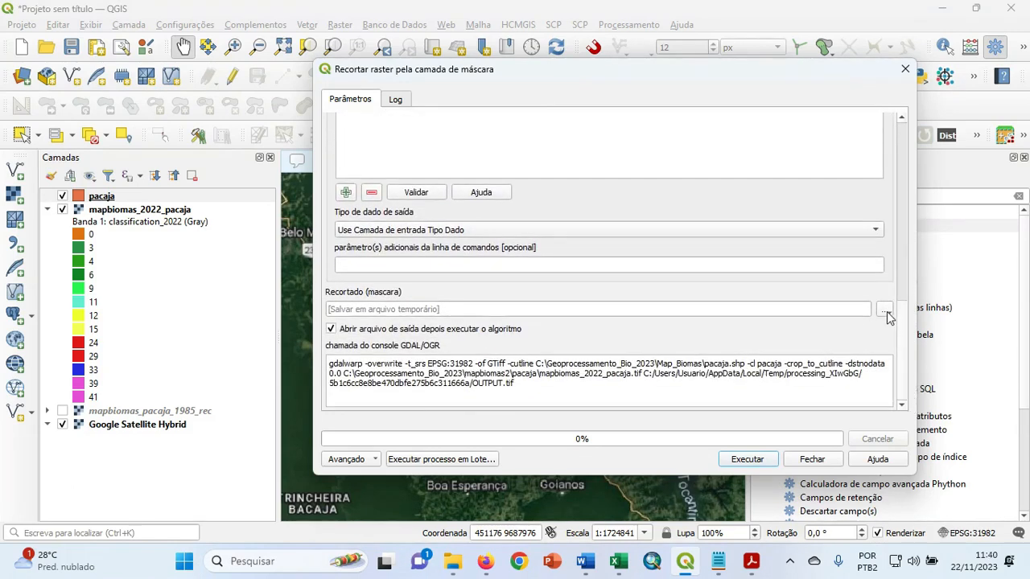
click(886, 312)
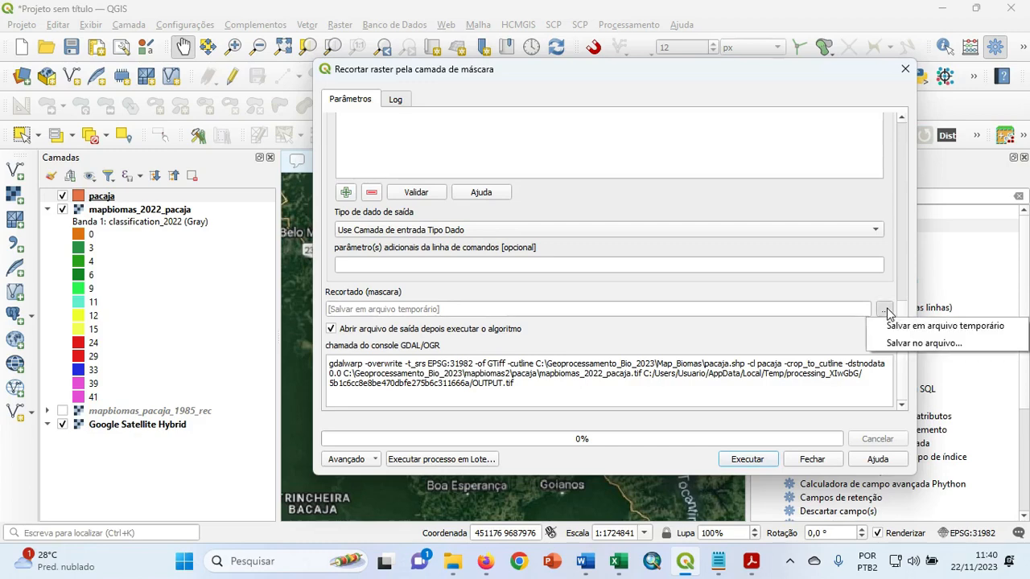
click(889, 343)
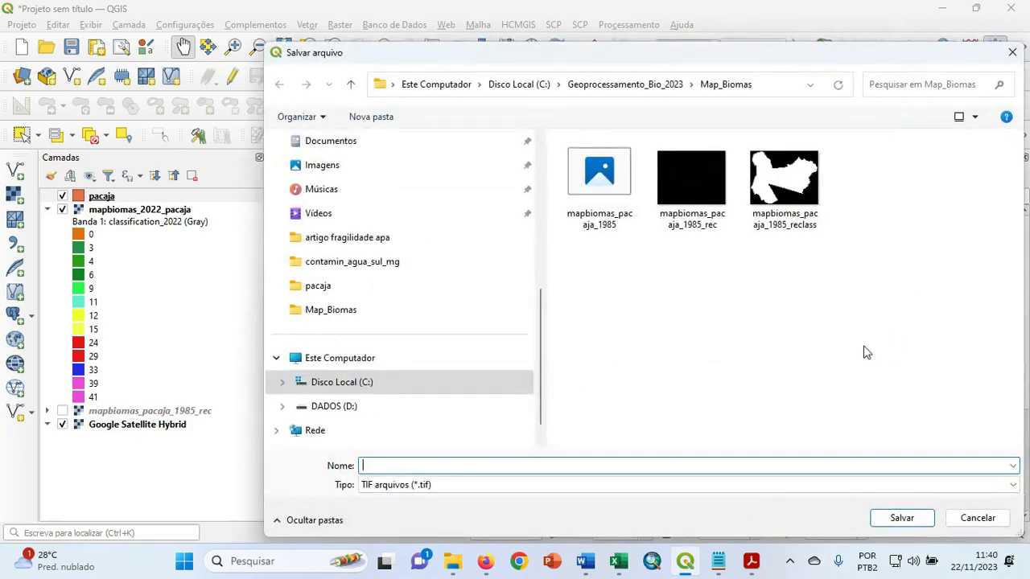
click(348, 390)
double_click(633, 351)
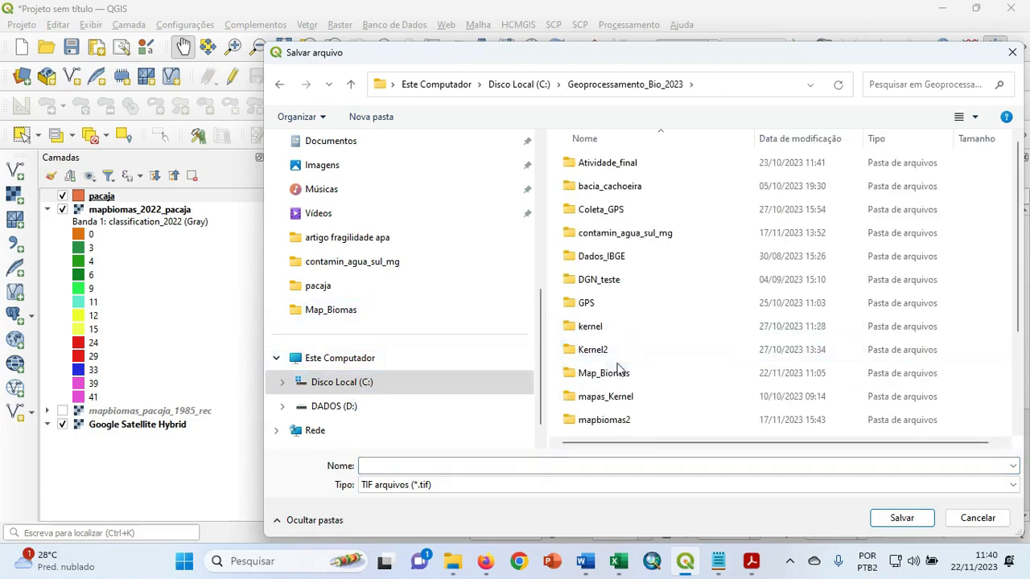
double_click(621, 420)
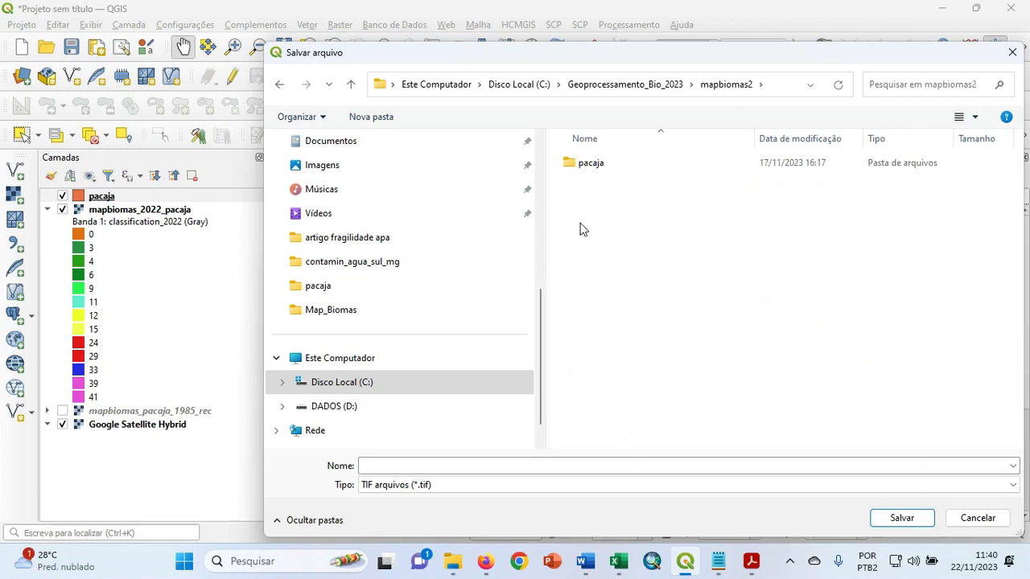
double_click(579, 165)
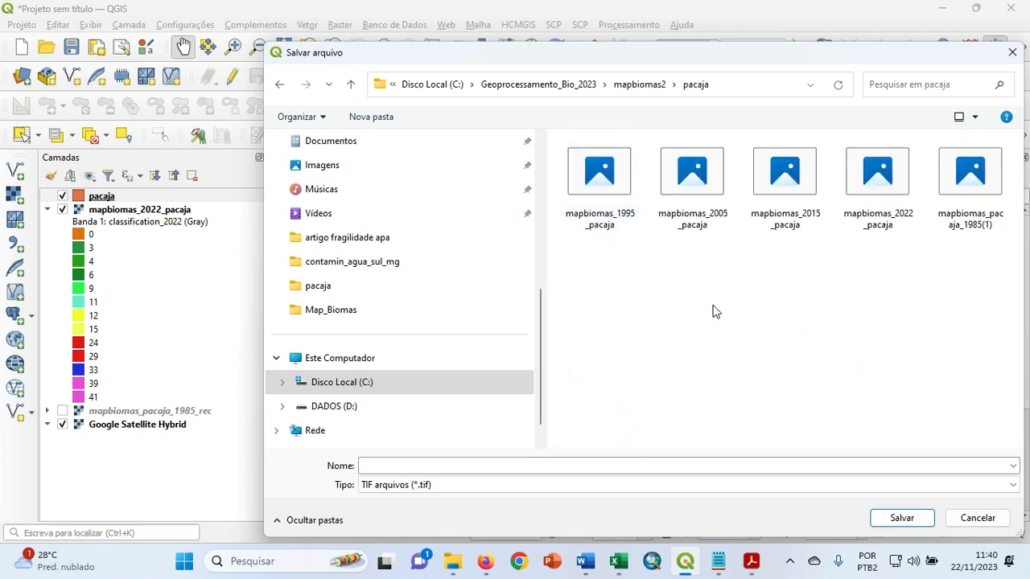
Name the clip output mapbiomas_2022_pacaja_rec as a TIF file, and run the clip.
click(869, 193)
double_click(487, 467)
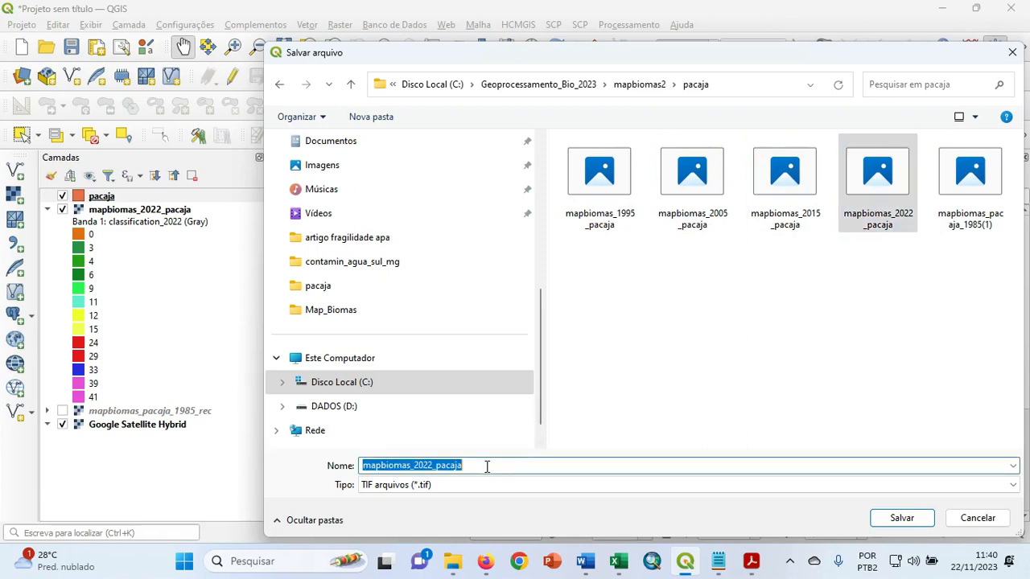
click(487, 466)
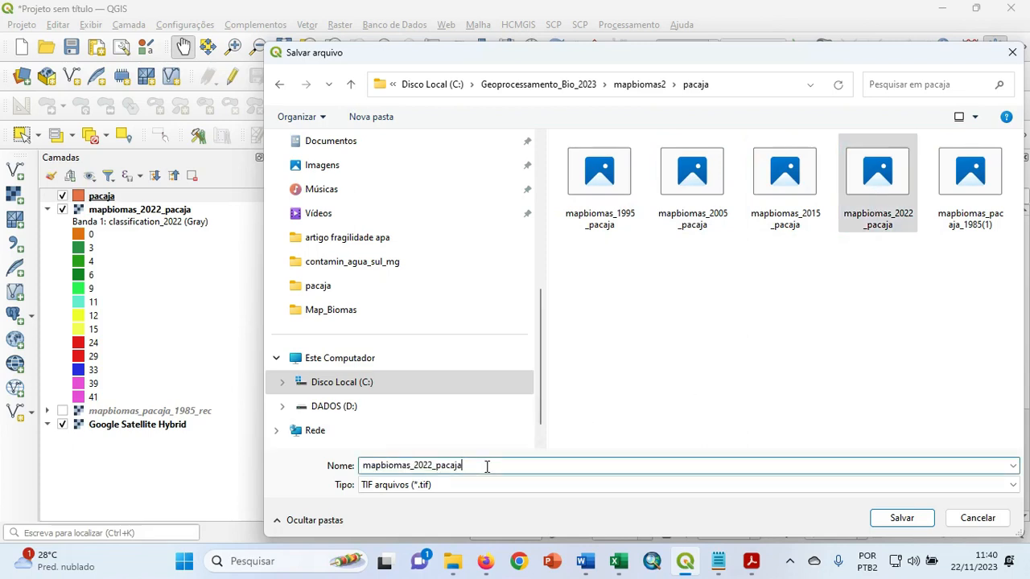
text(_rec)
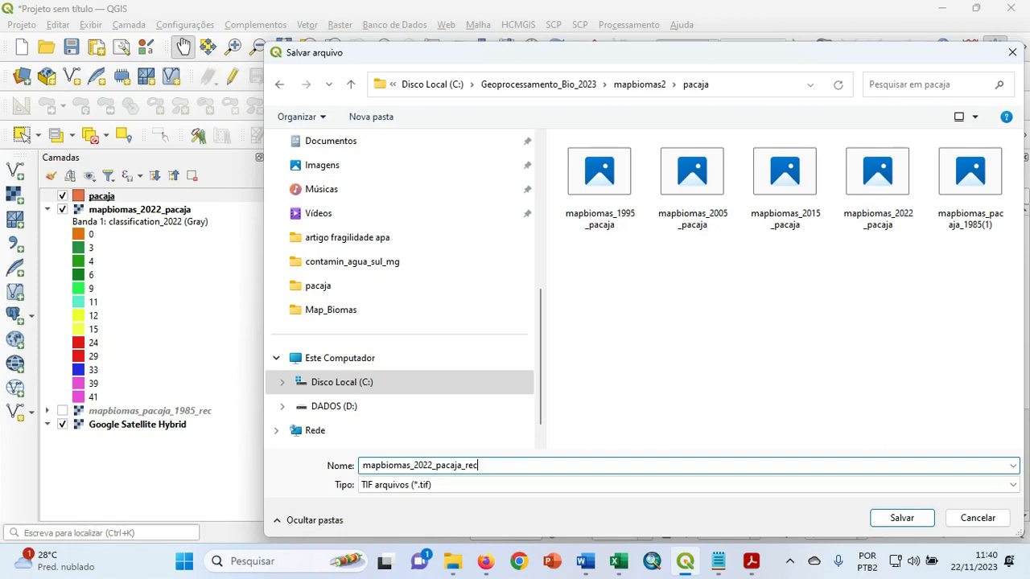
click(893, 520)
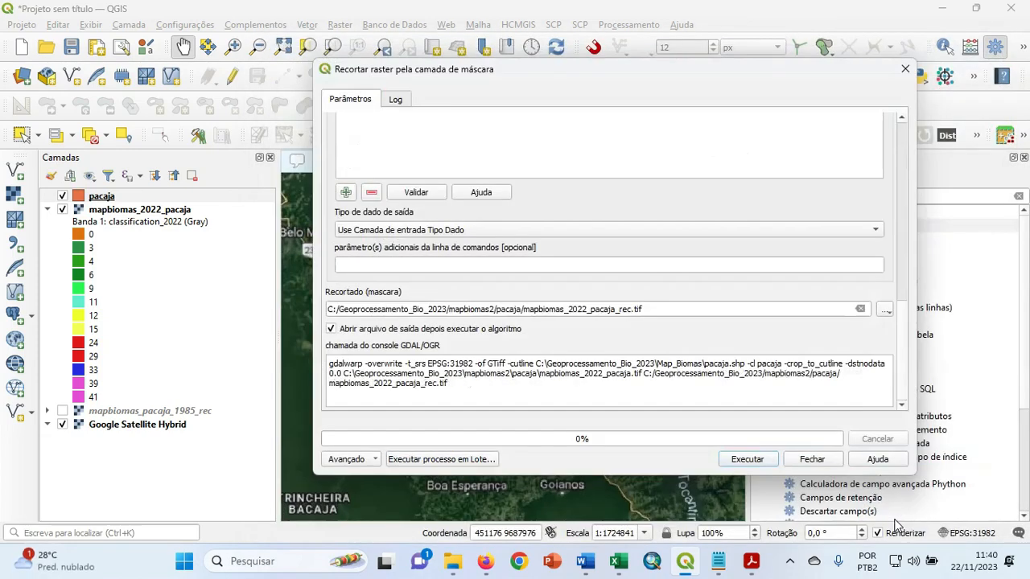
click(750, 460)
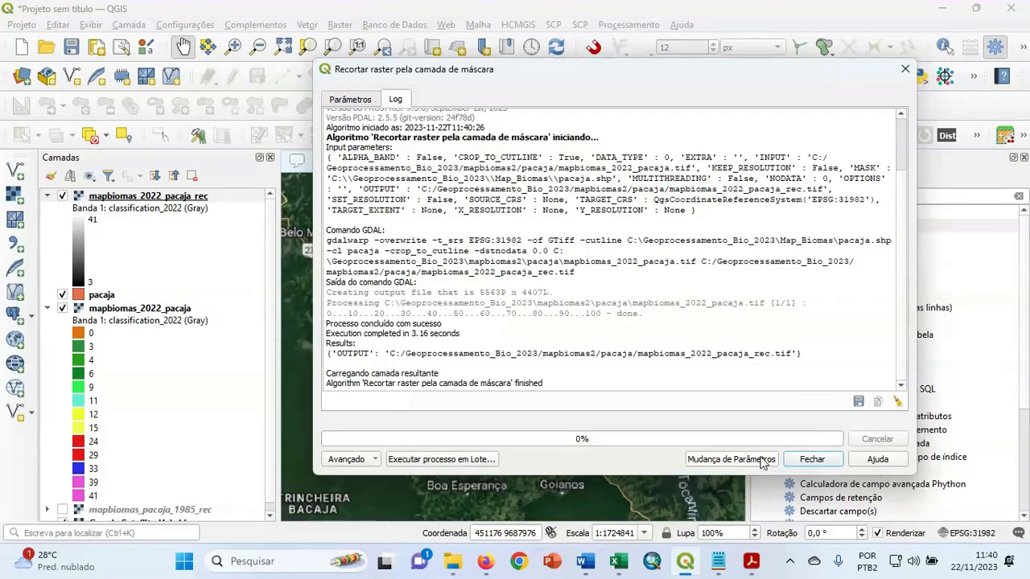
click(809, 459)
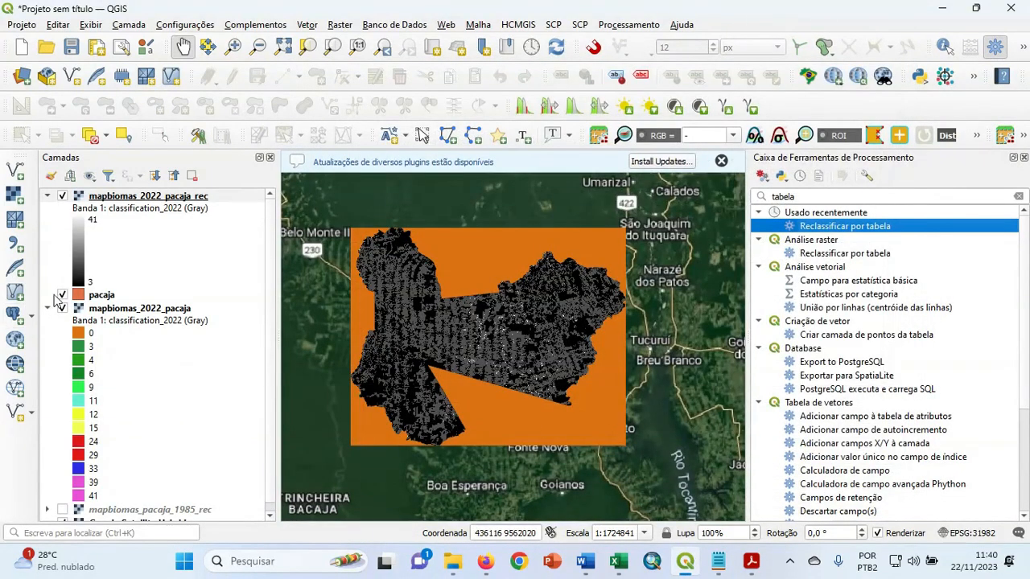
Remove the pacaja boundary layer from the project.
click(96, 296)
right_click(97, 296)
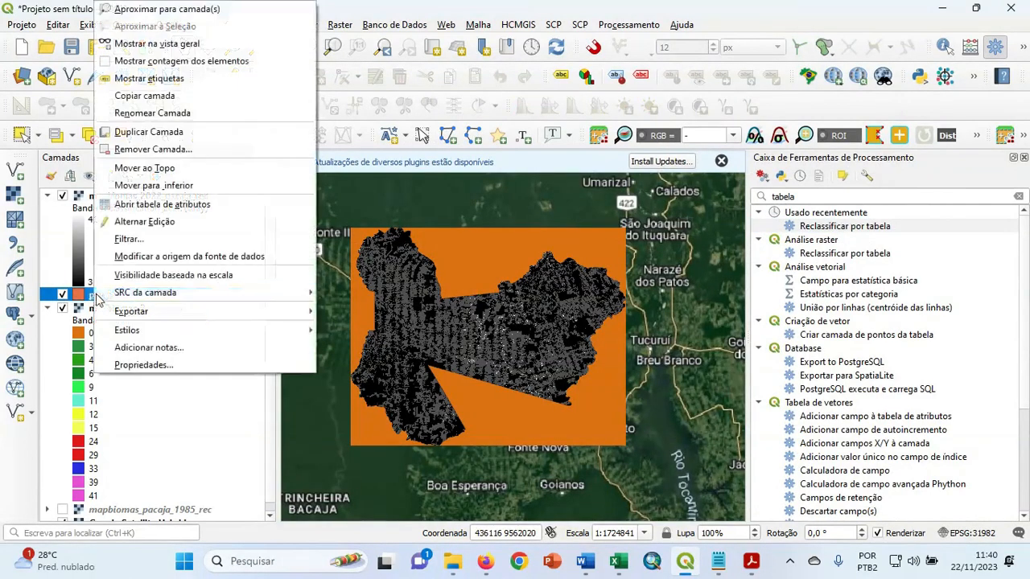
click(152, 148)
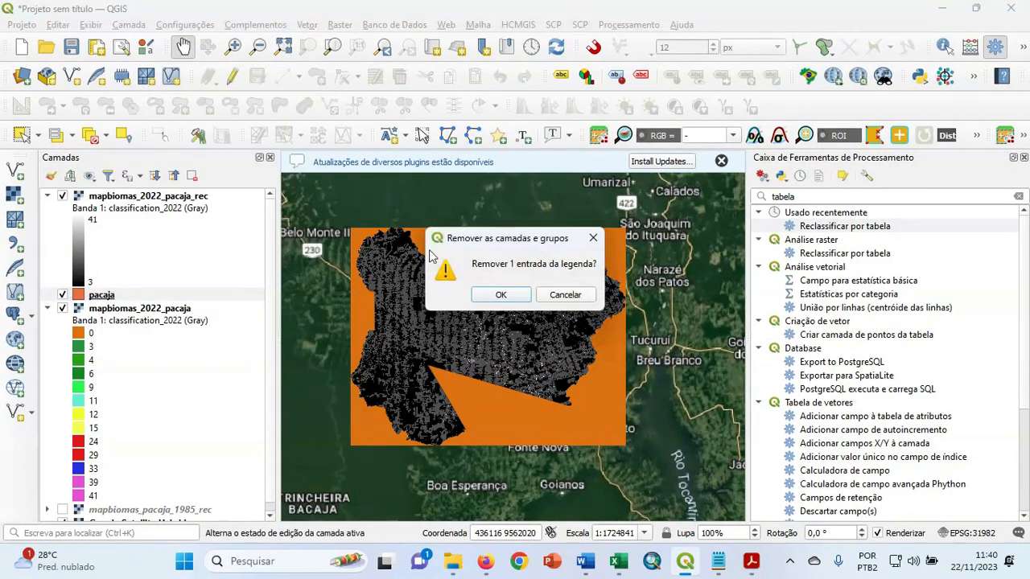
click(500, 293)
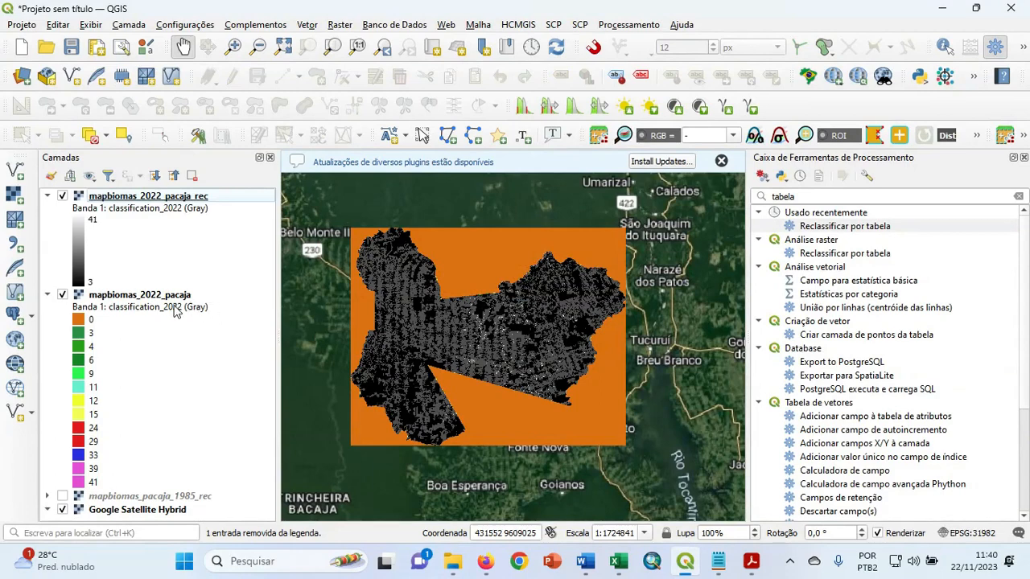
Hide the original mapbiomas_2022_pacaja layer so only the clipped raster shows over the satellite basemap.
click(119, 297)
right_click(119, 296)
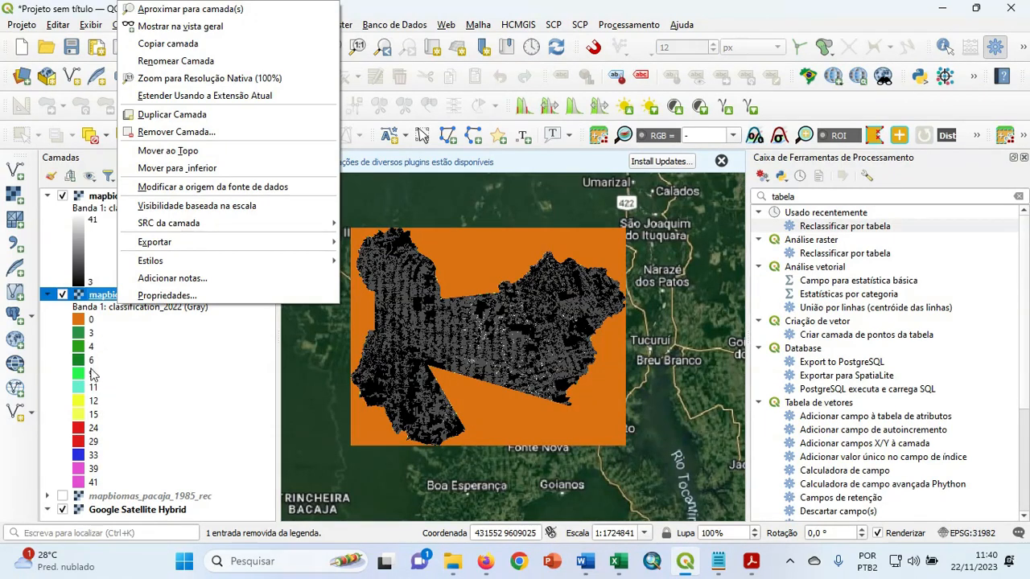
click(62, 295)
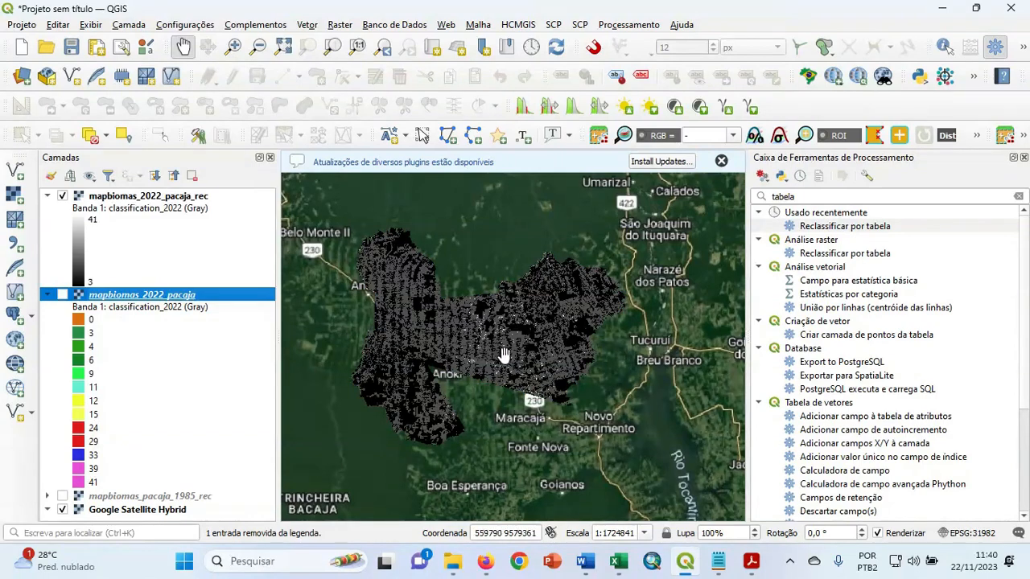
drag(482, 342, 515, 330)
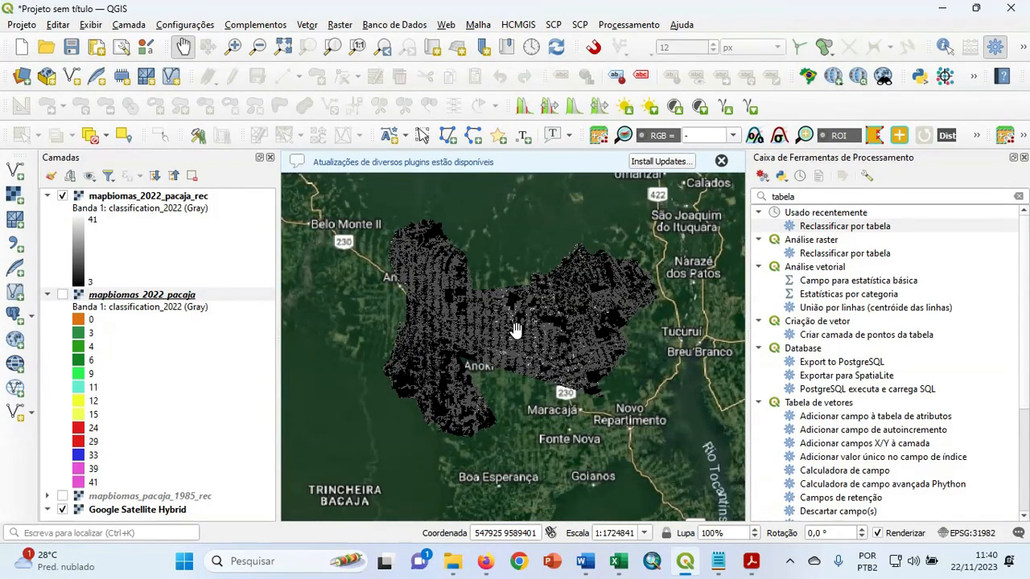
Open the reclassify by table tool and choose mapbiomas_2022_pacaja_rec as the input raster.
click(816, 198)
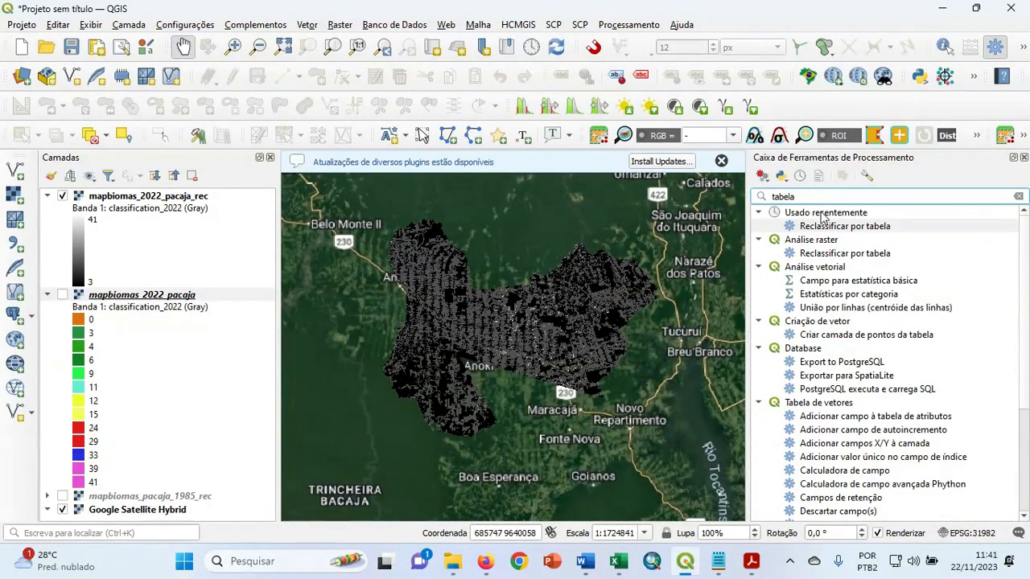
click(829, 228)
double_click(831, 228)
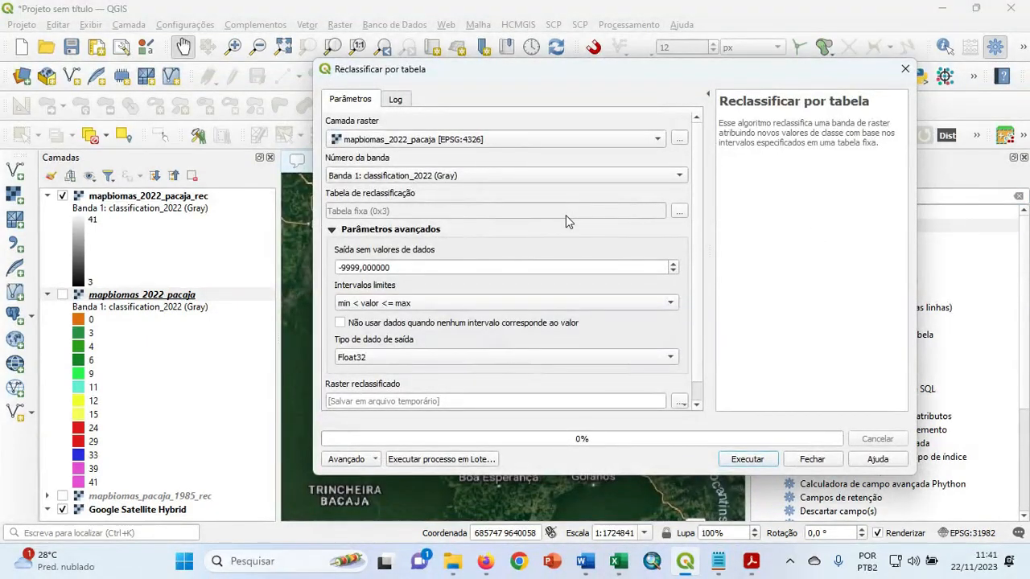
click(486, 141)
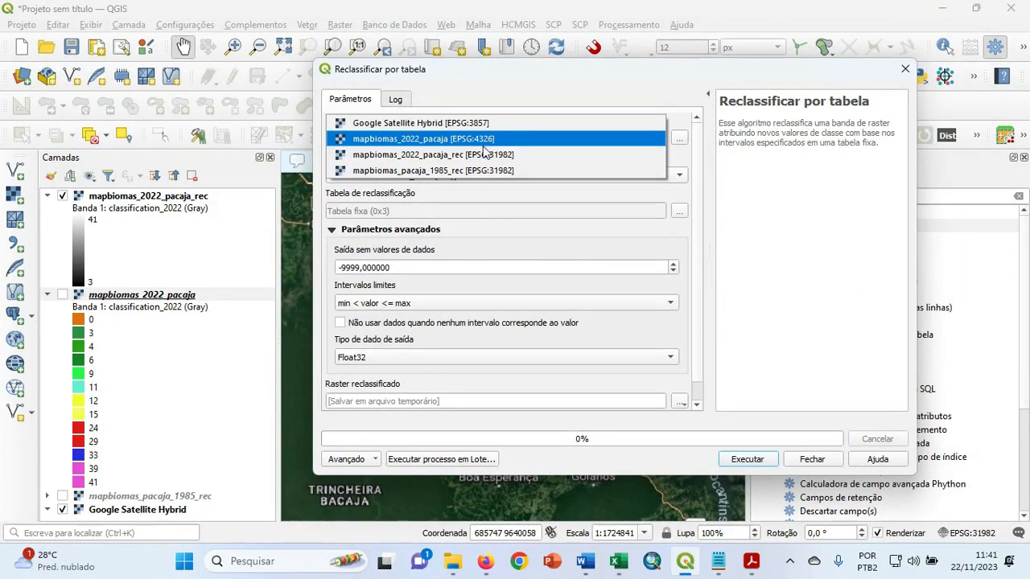
click(481, 153)
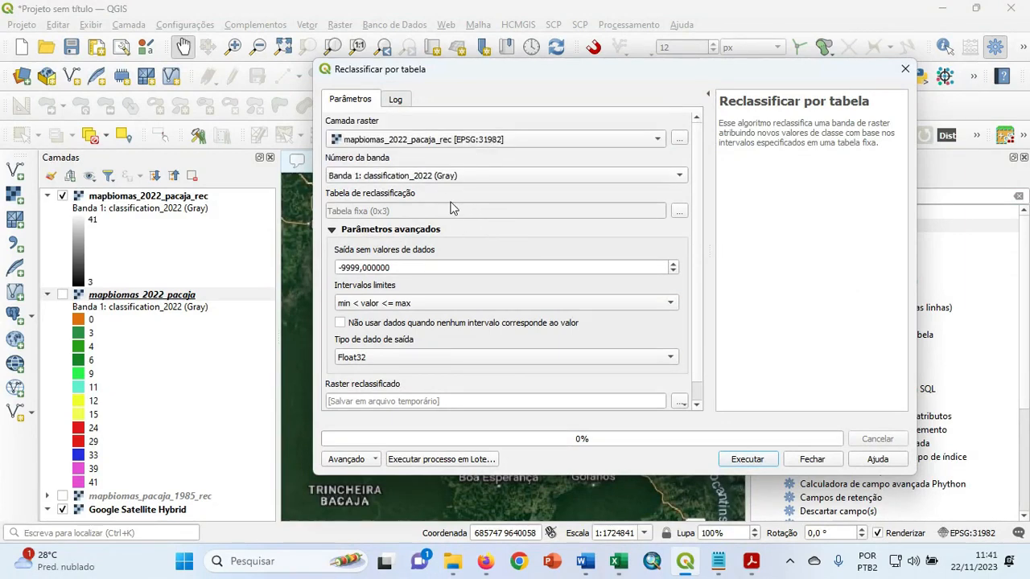
Open the reclassification table and add seven empty rows.
click(680, 211)
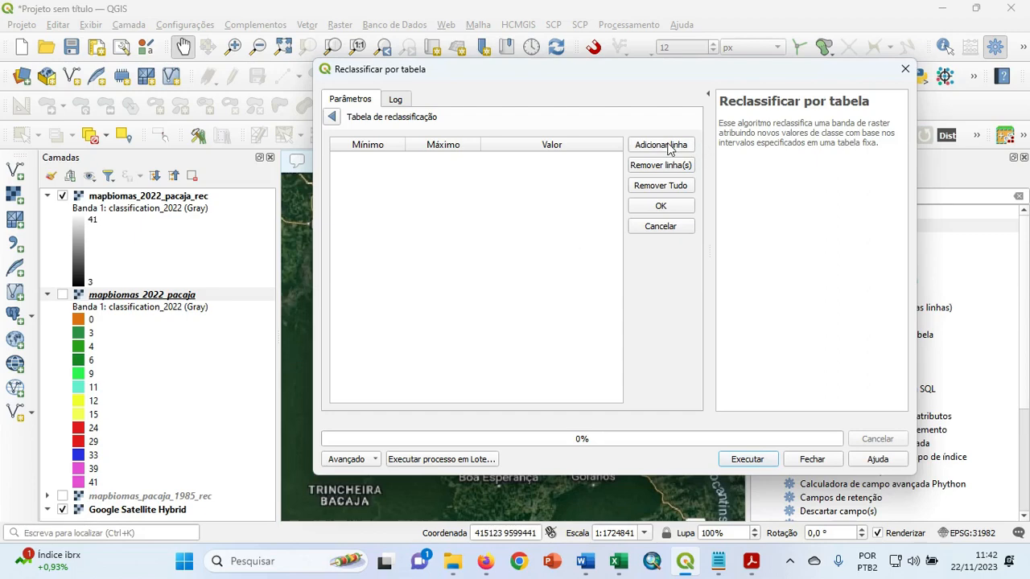
click(333, 118)
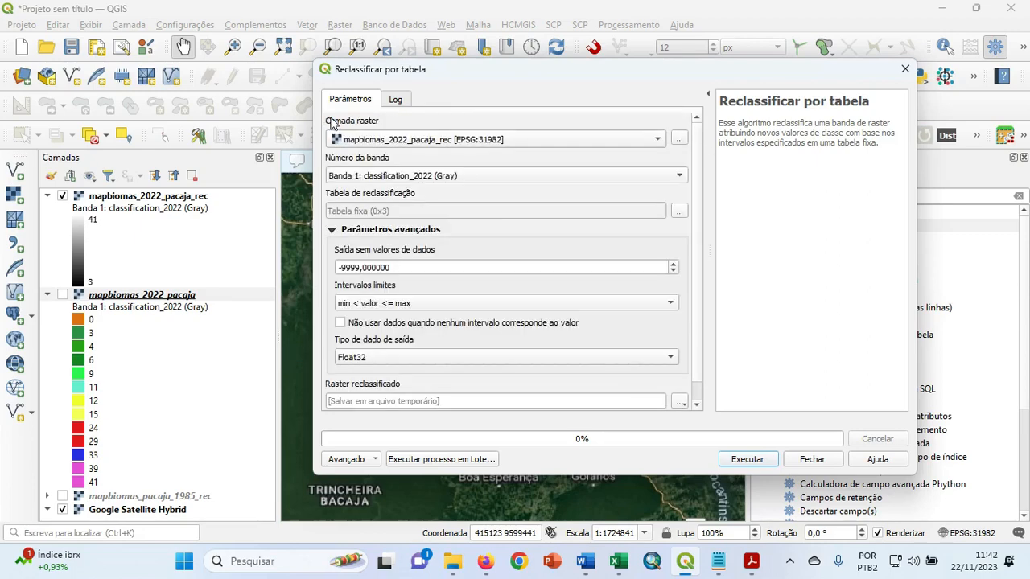
click(680, 212)
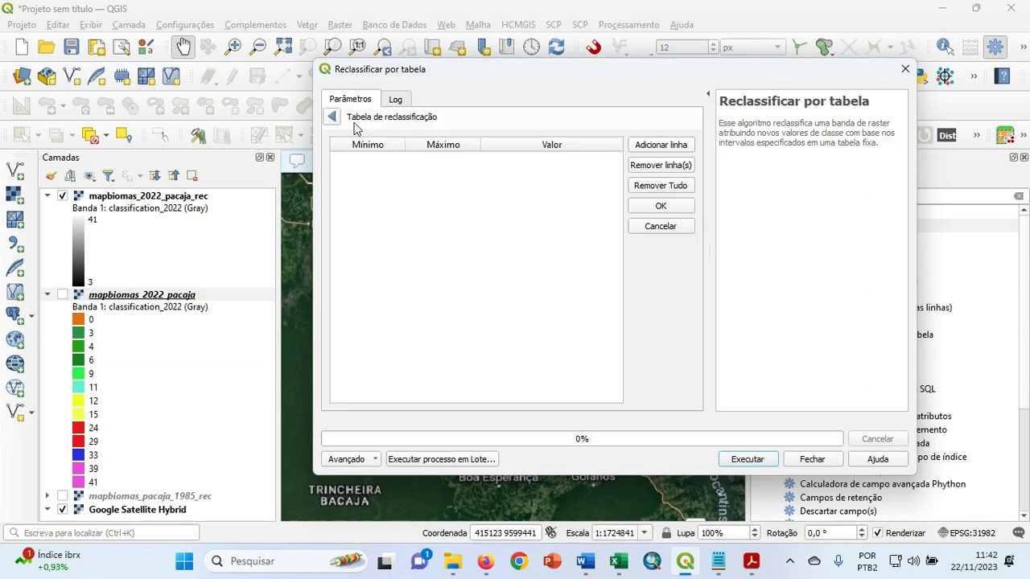
click(645, 150)
click(645, 149)
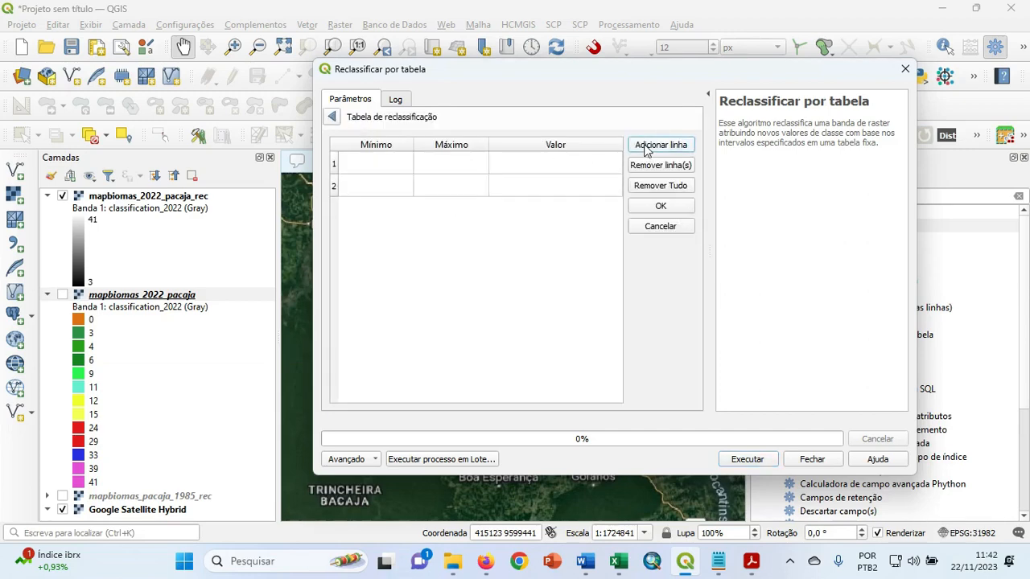
click(644, 150)
click(645, 150)
click(644, 150)
click(644, 150)
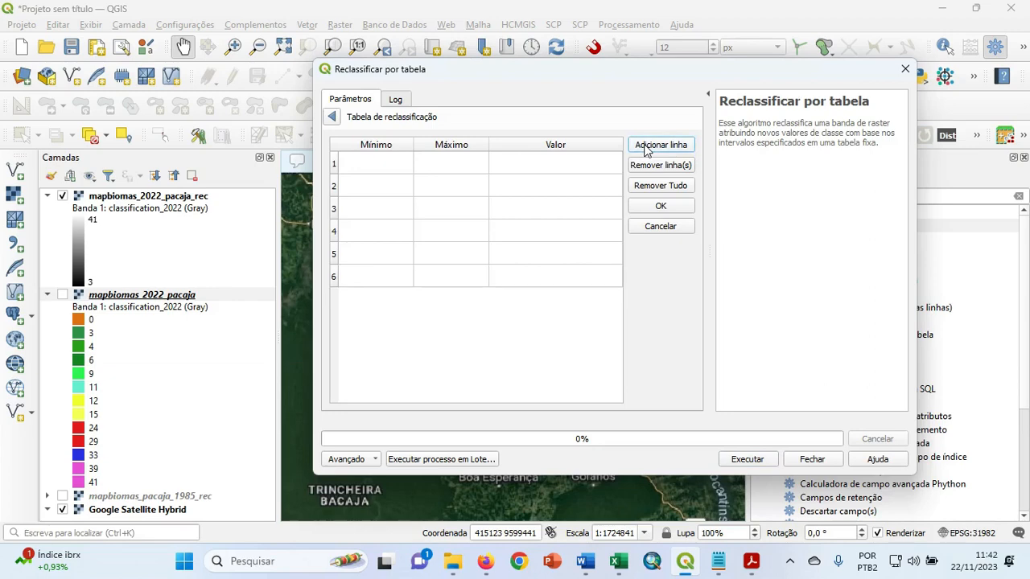
click(645, 150)
Fill the first reclassification row with minimum 3, maximum 4 and value 1.
click(384, 167)
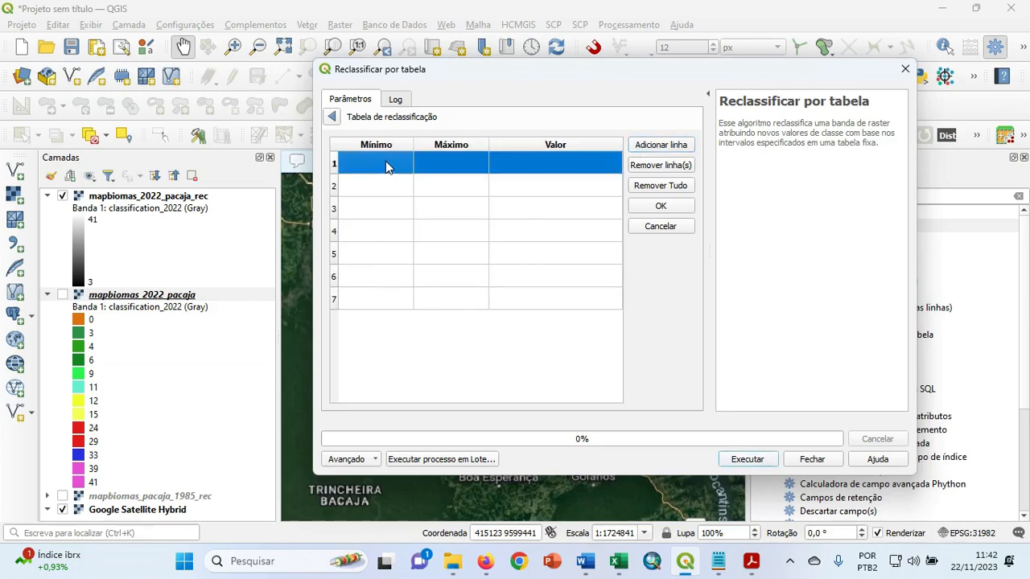
text(3)
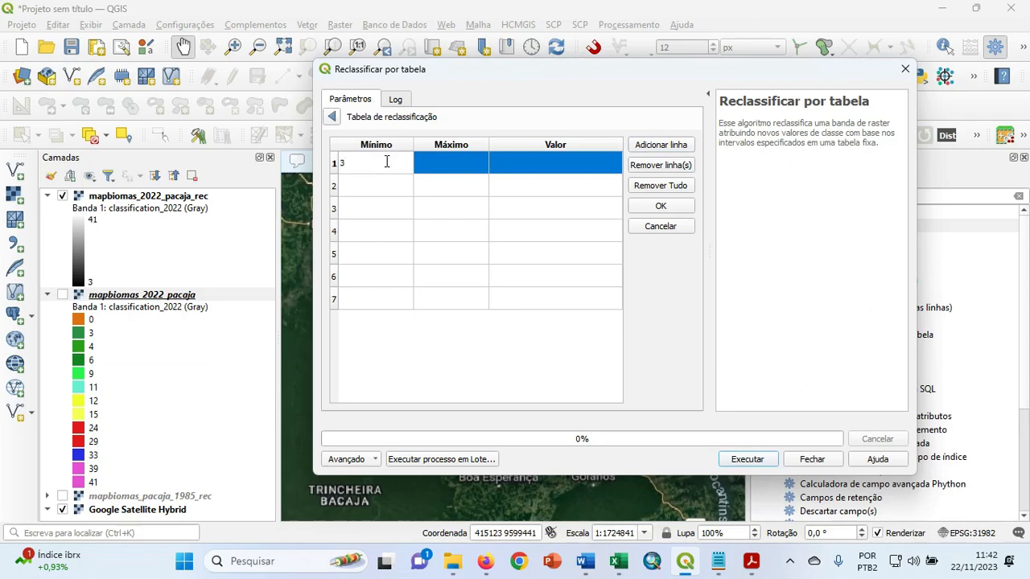
click(446, 167)
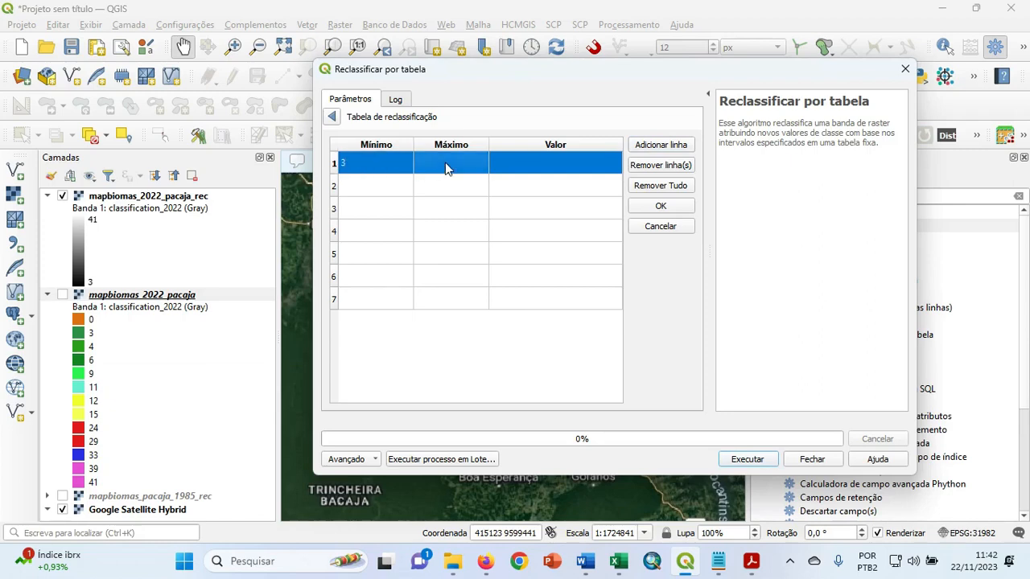
text(4)
click(520, 168)
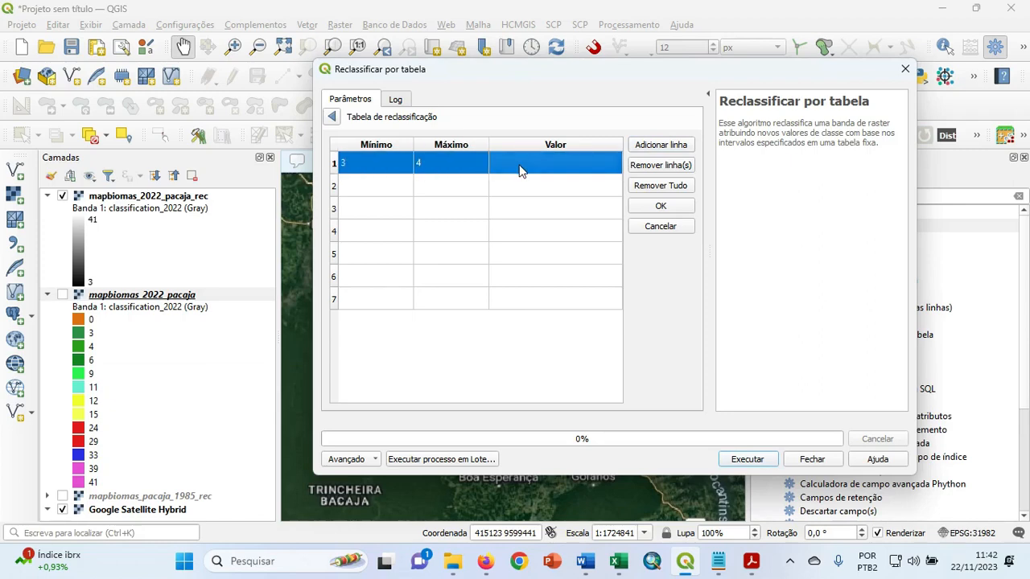
text(1)
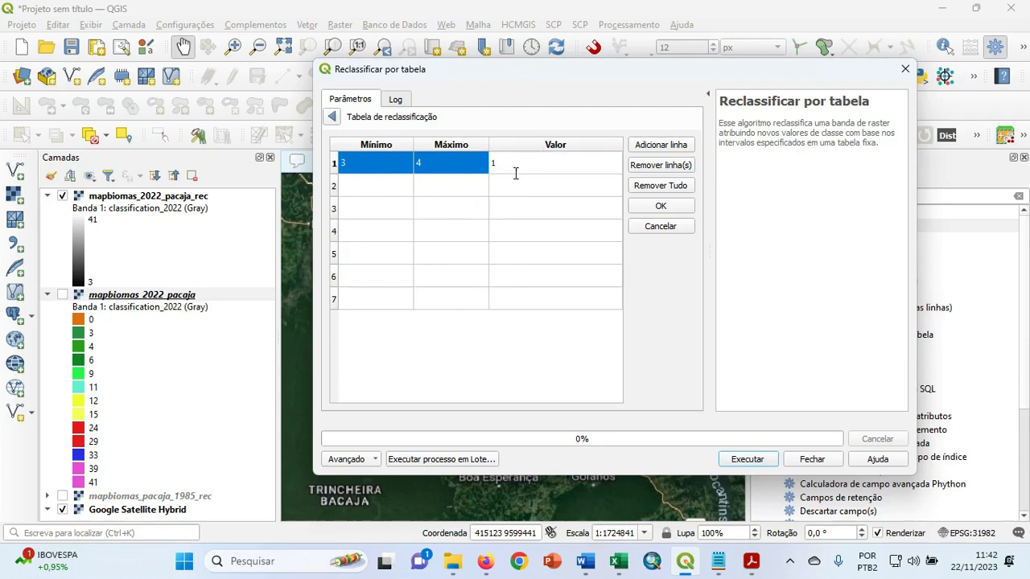
Fill the second reclassification row with minimum 9, maximum 9 and value 2.
click(359, 187)
text(9)
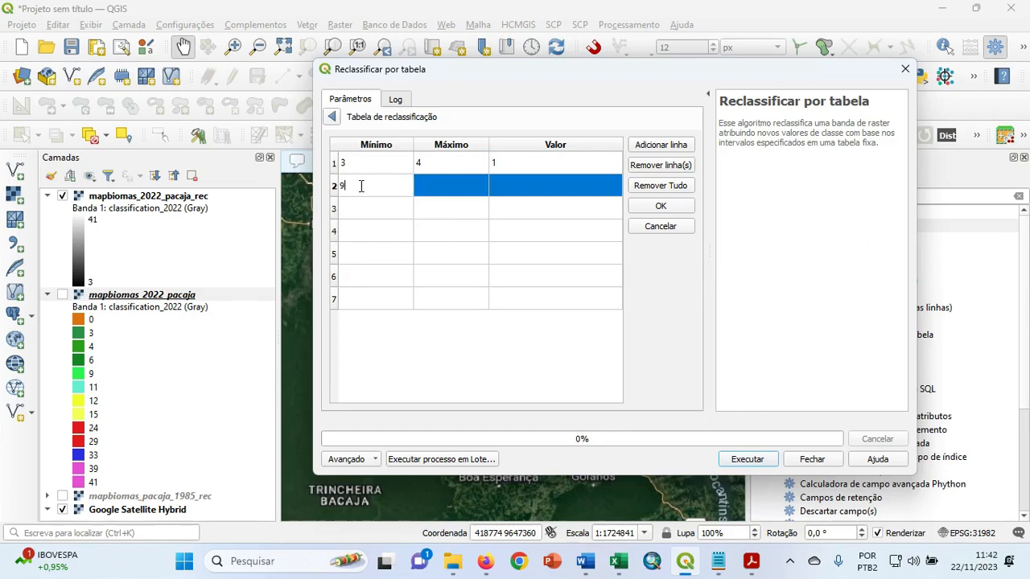
click(436, 186)
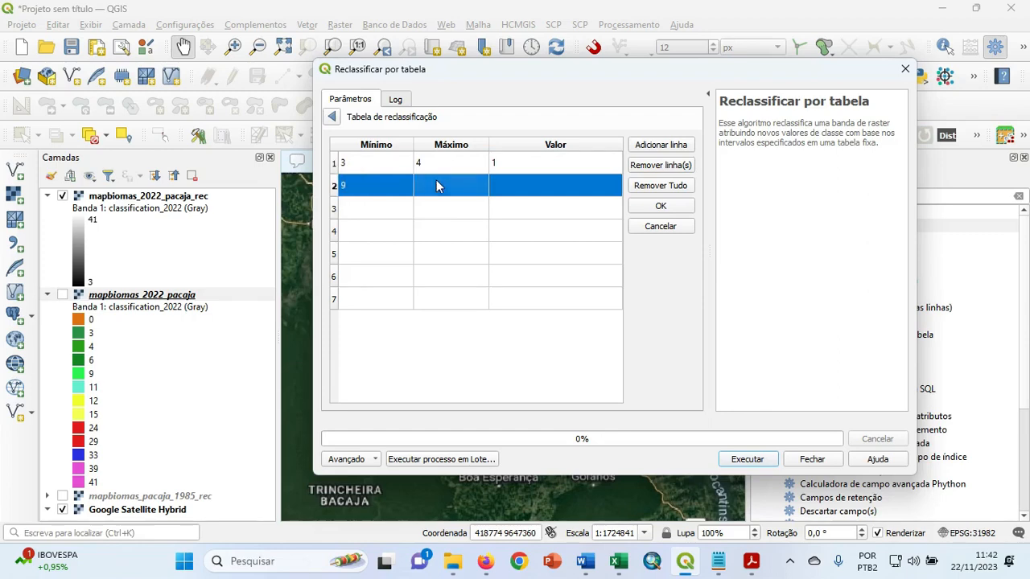
text(9)
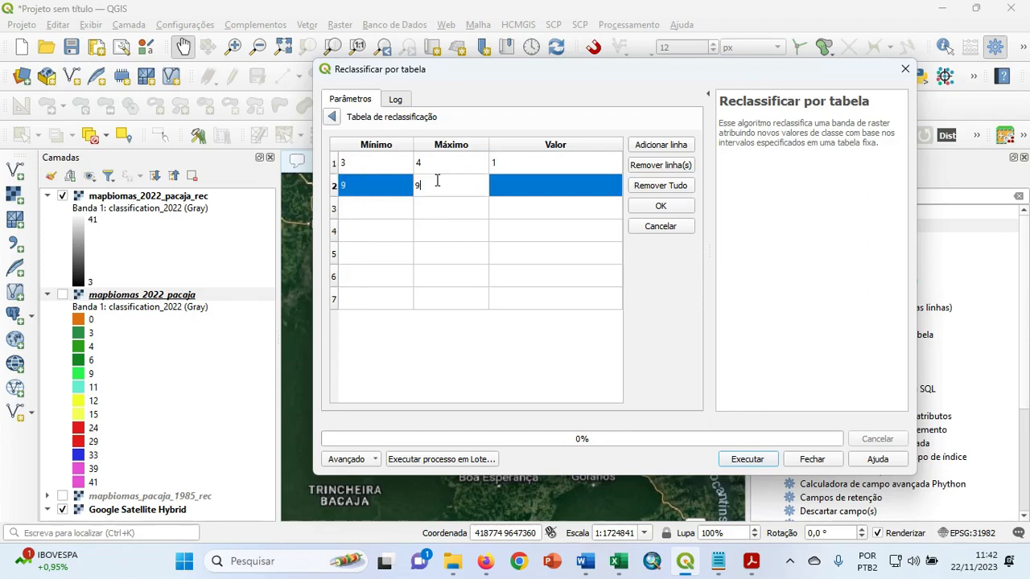
click(518, 186)
text(2)
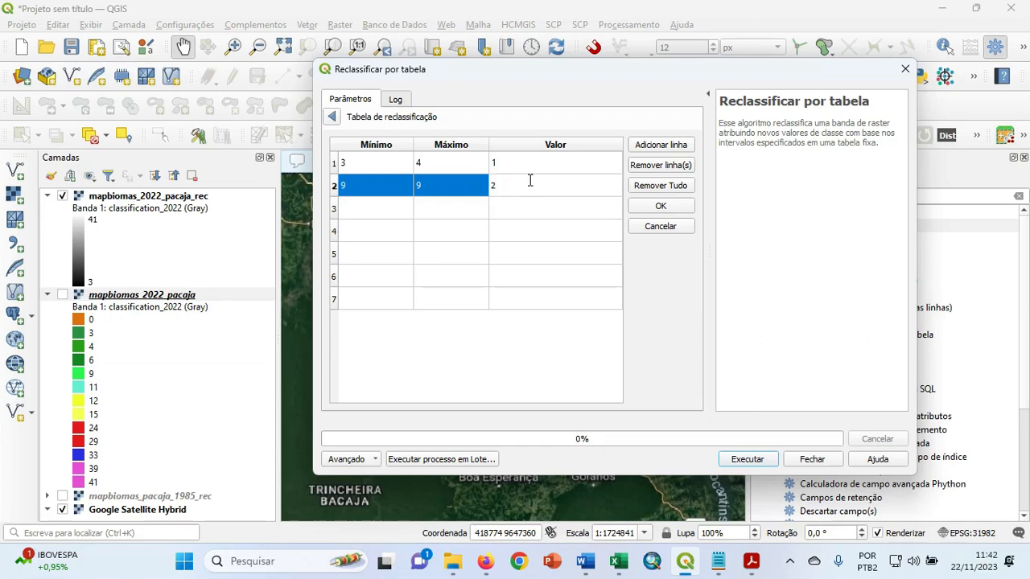
Fill the third reclassification row with minimum 11, maximum 11 and value 3.
click(373, 207)
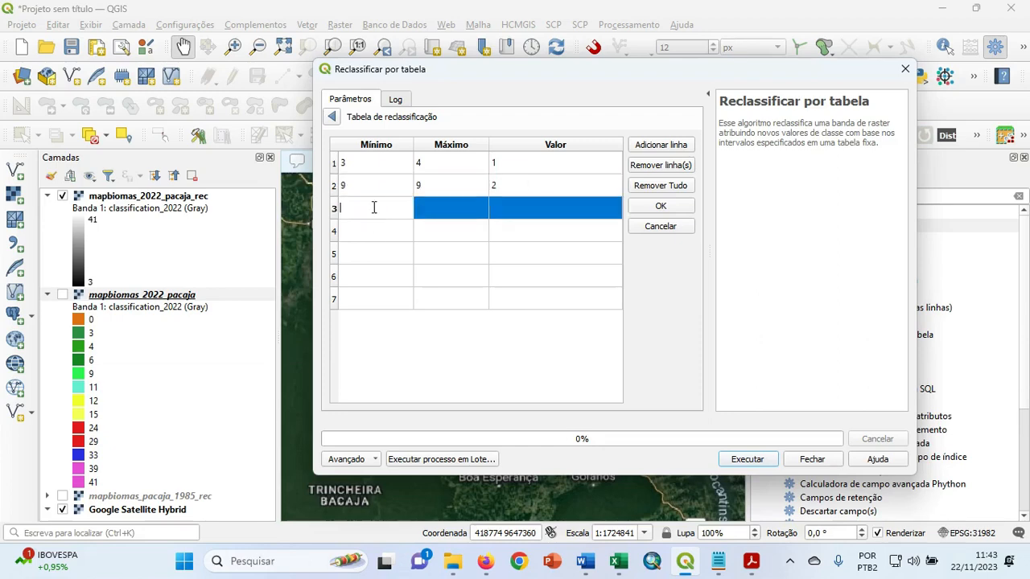
text(11)
click(449, 209)
text(11)
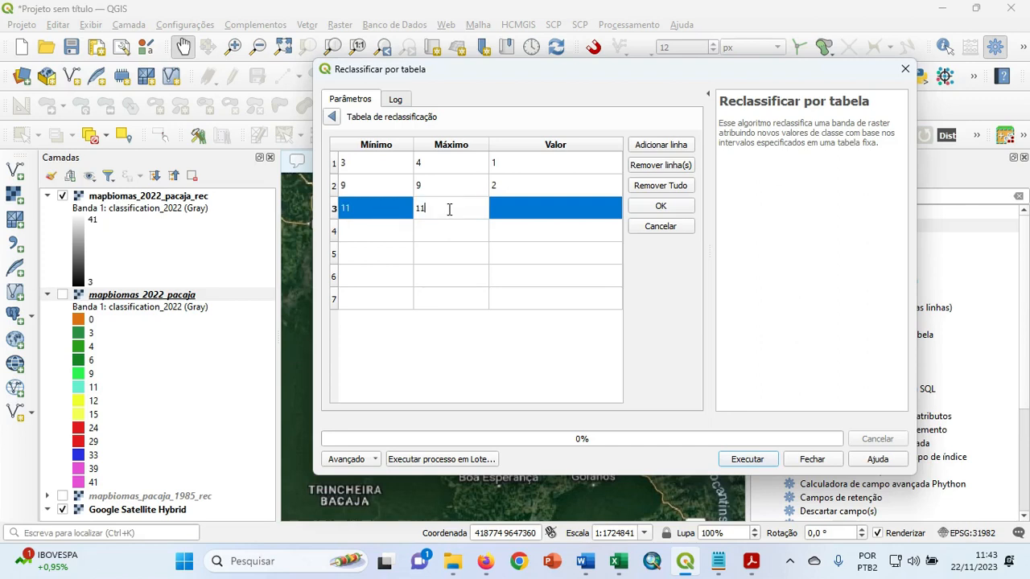
click(513, 214)
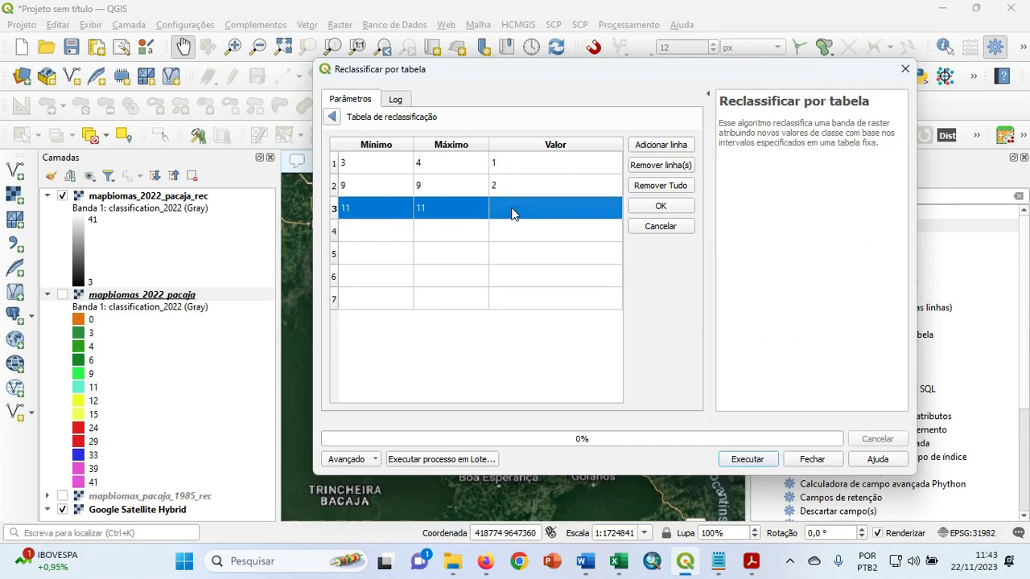
click(514, 213)
text(3)
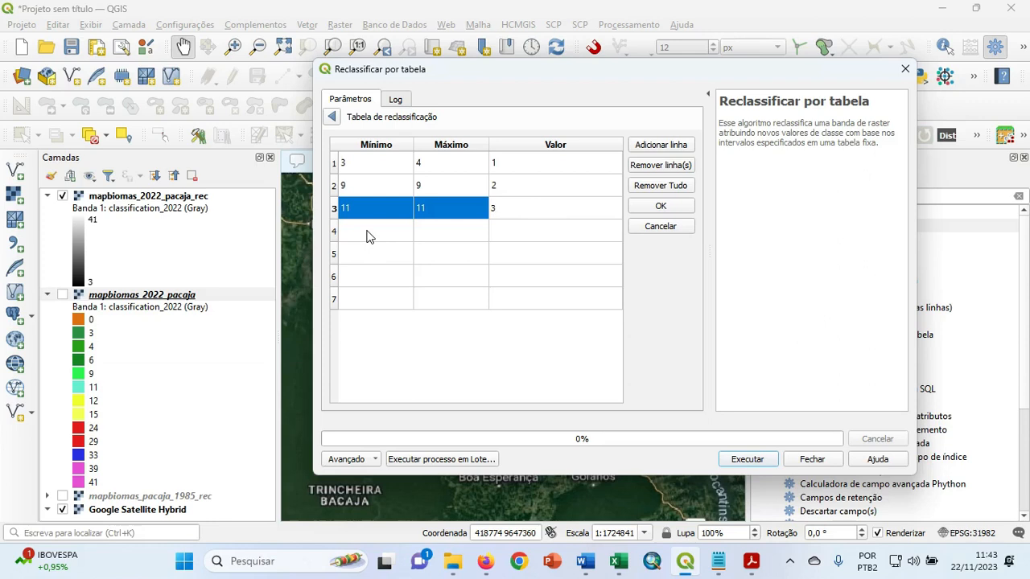
key(Return)
Fill the fourth reclassification row with minimum 12, maximum 15 and value 4.
click(380, 231)
text(12)
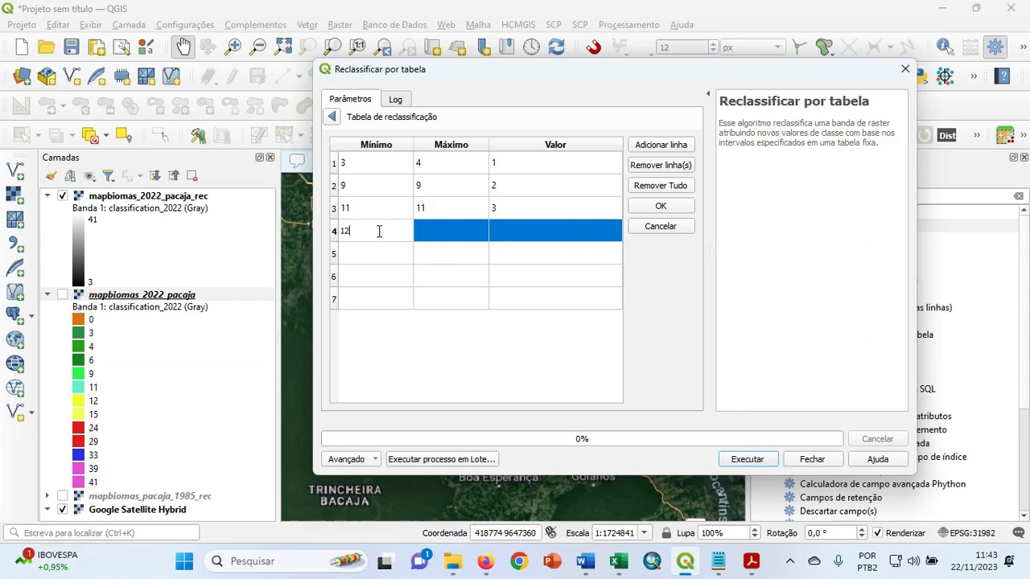
click(466, 224)
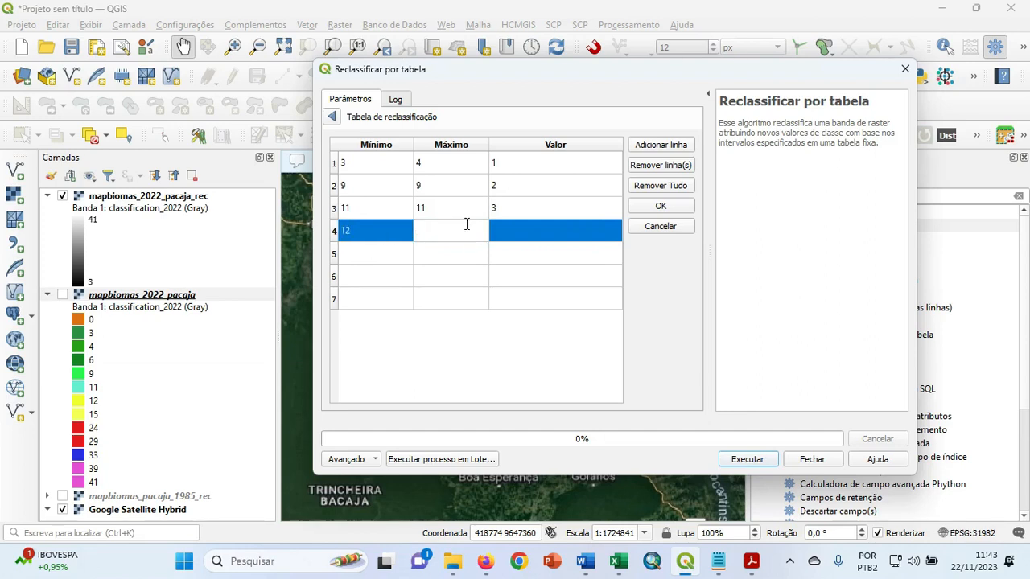
text(15)
click(509, 231)
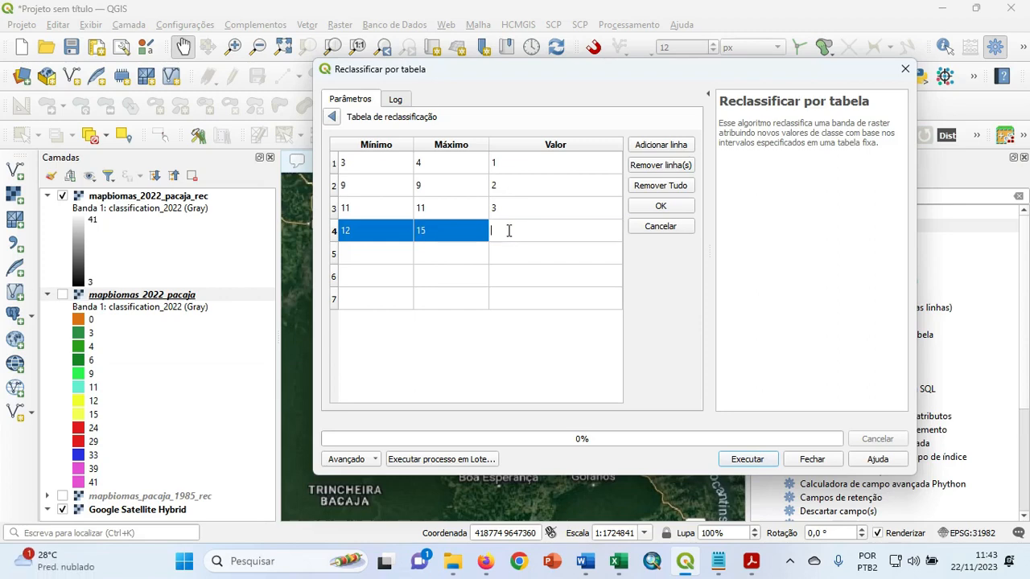
text(4)
Fill the fifth reclassification row with minimum 24, maximum 29 and value 5.
click(371, 252)
text(2)
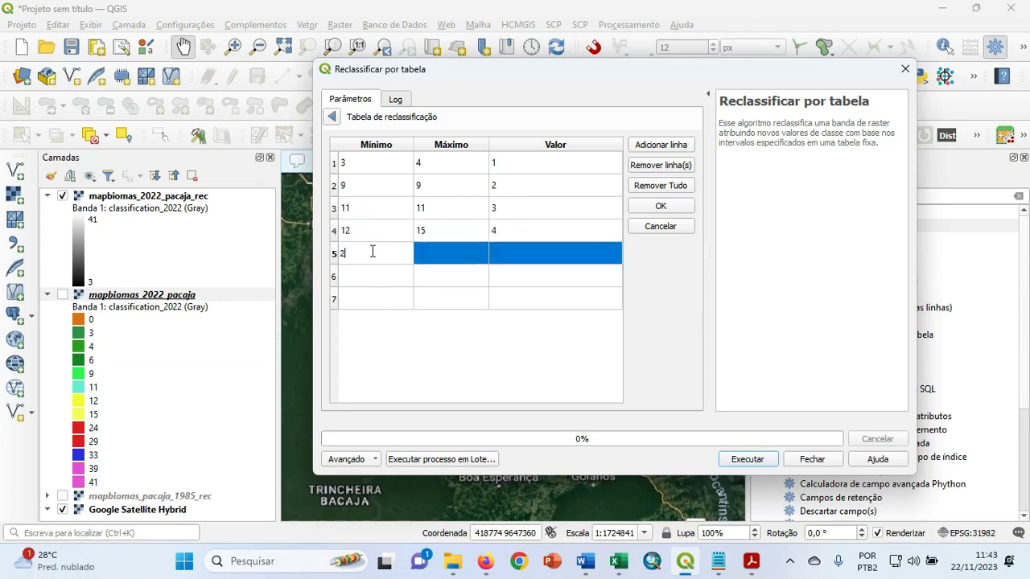
text(4)
click(440, 253)
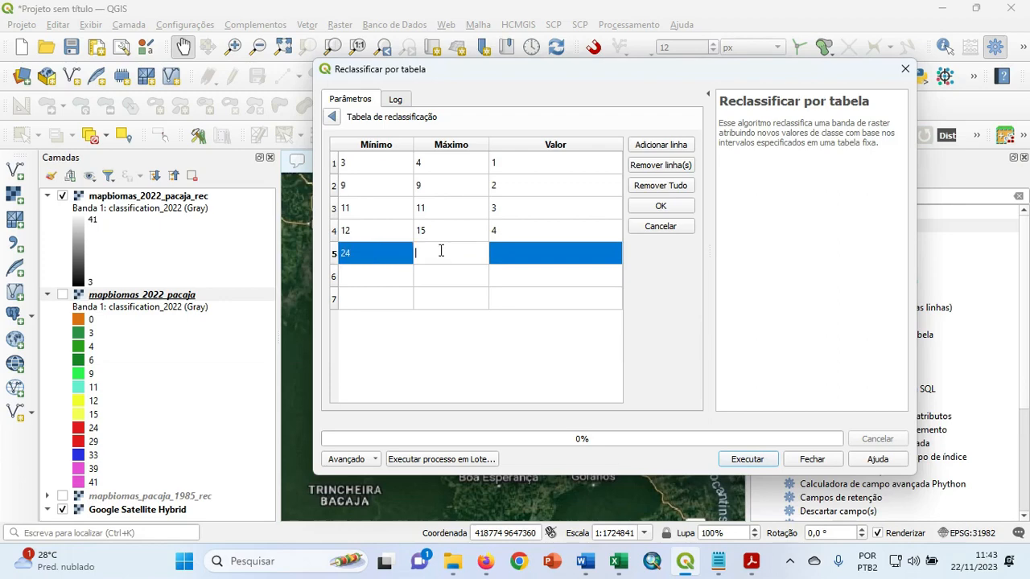
text(29)
click(515, 262)
text(5)
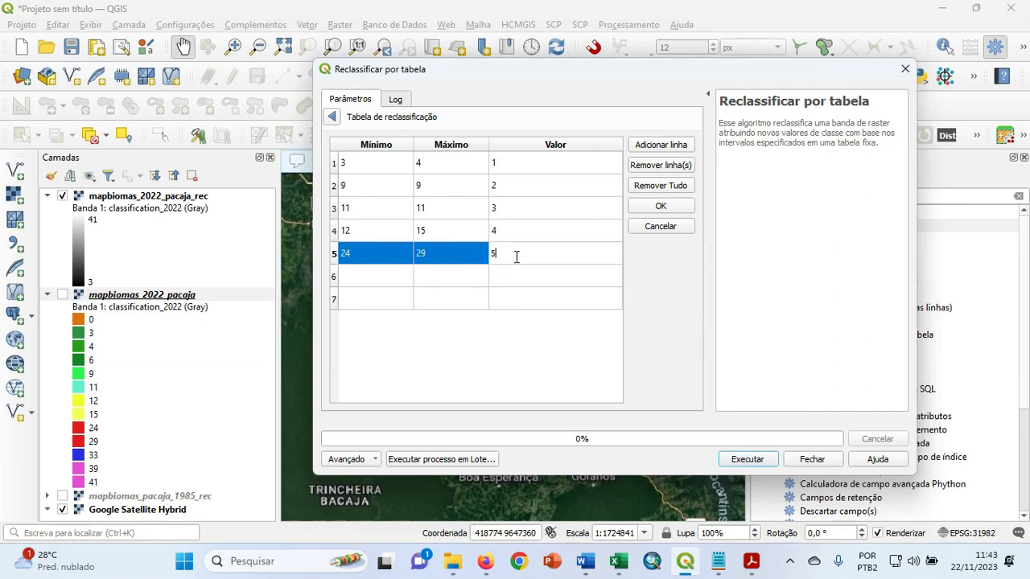
Fill the sixth reclassification row with minimum 33, maximum 33 and value 6.
click(370, 276)
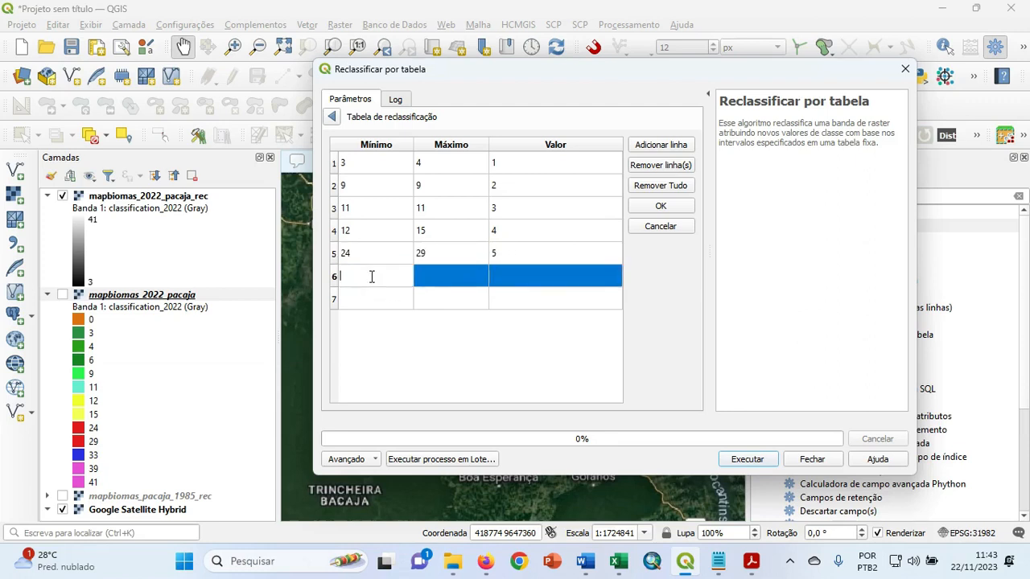
text(33)
click(442, 274)
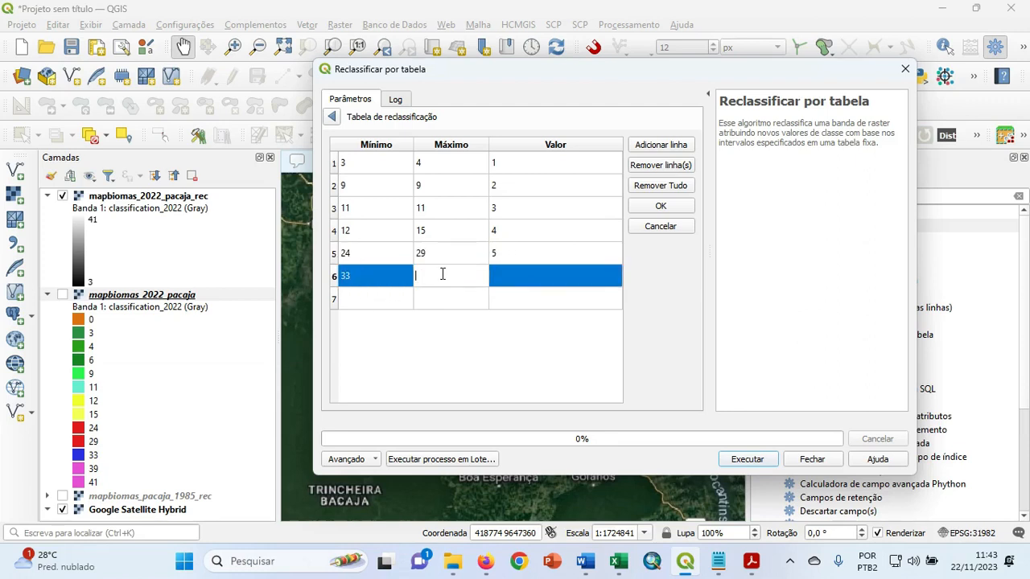
text(33)
click(508, 275)
text(6)
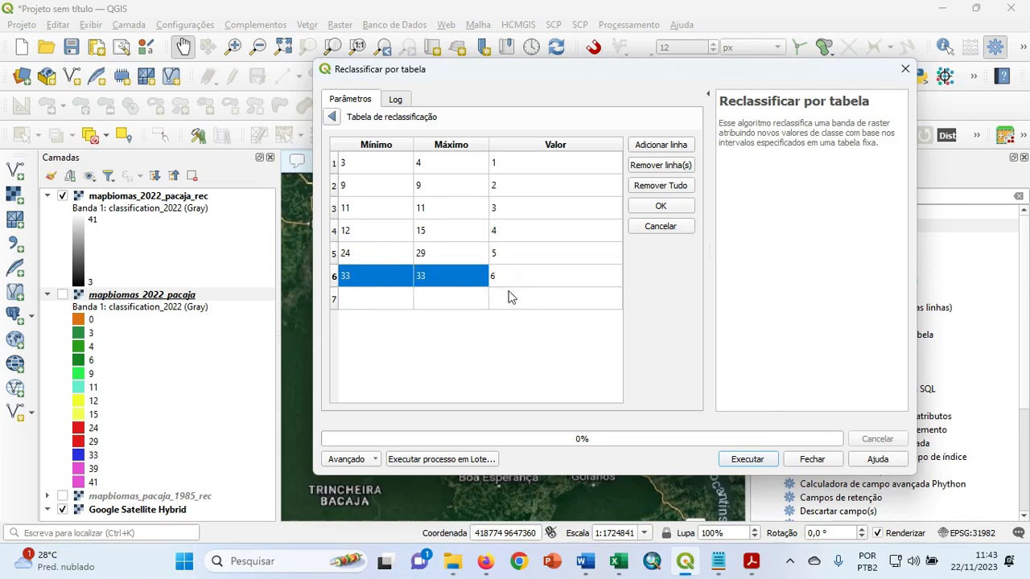
Fill the seventh reclassification row with minimum 39, maximum 41 and value 4.
click(362, 304)
click(362, 302)
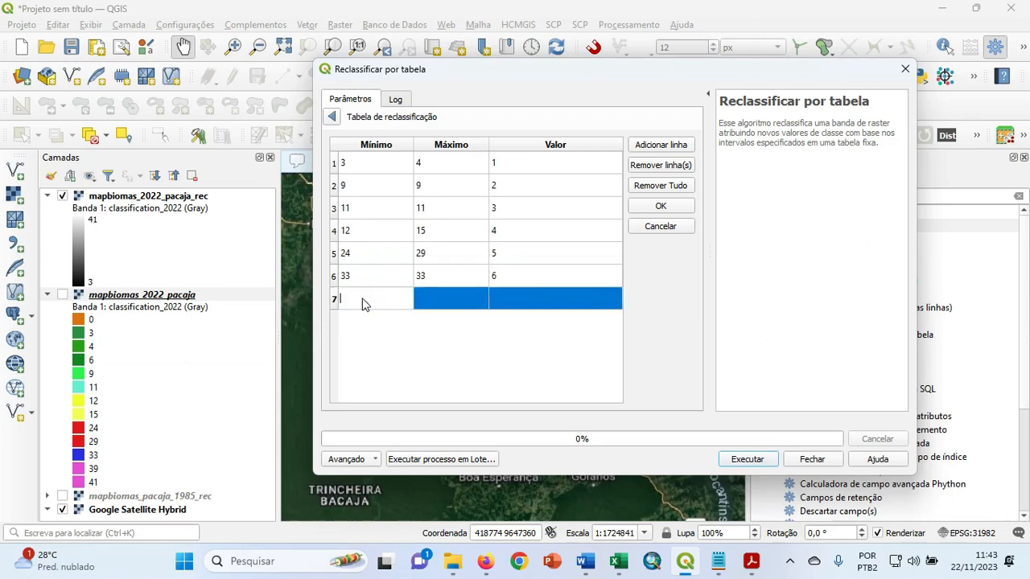
text(39)
click(436, 298)
text(41)
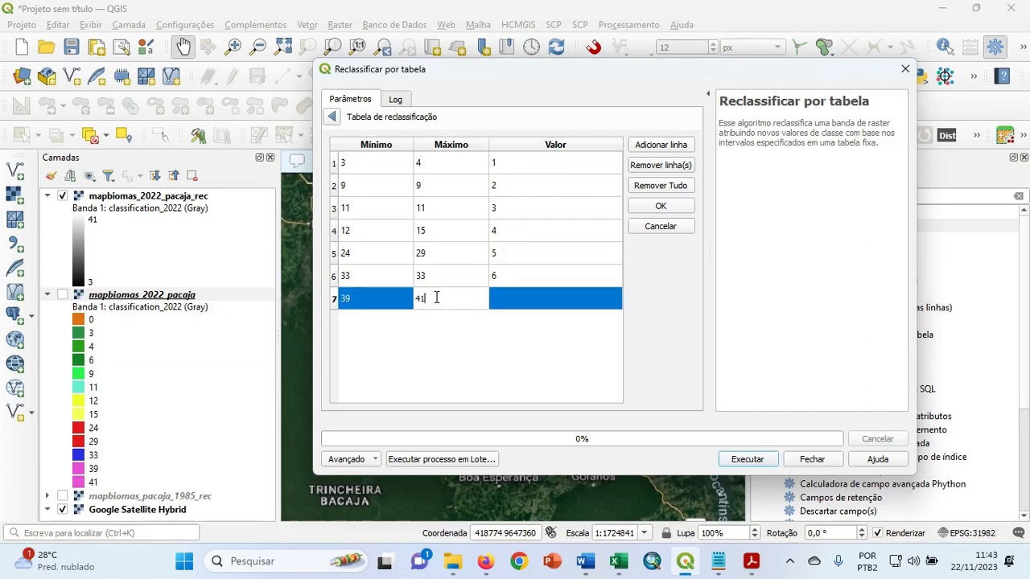
click(513, 295)
text(7)
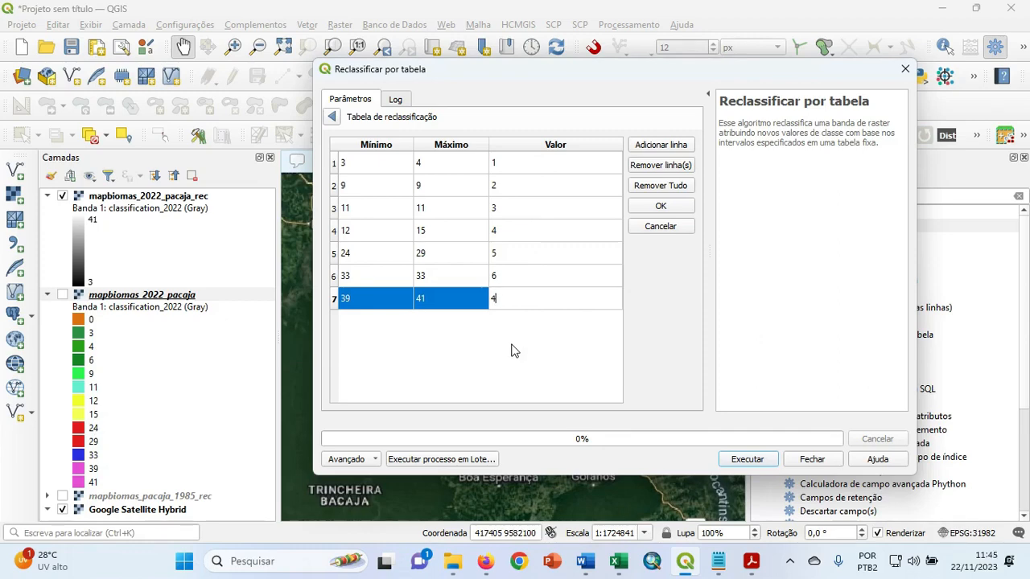
Return to the tool parameters and set the range boundaries to min <= valor <= max.
click(331, 118)
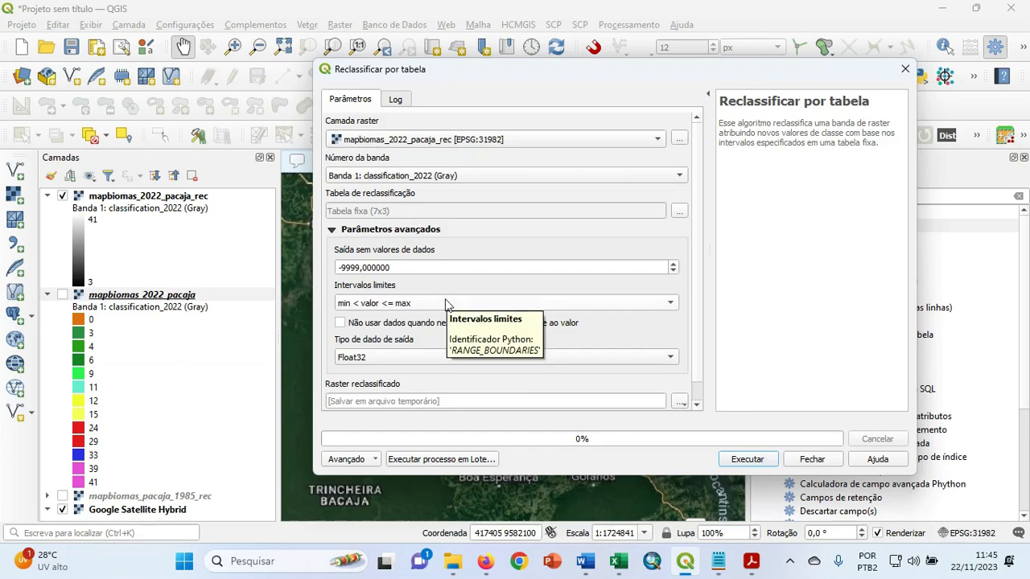
click(447, 303)
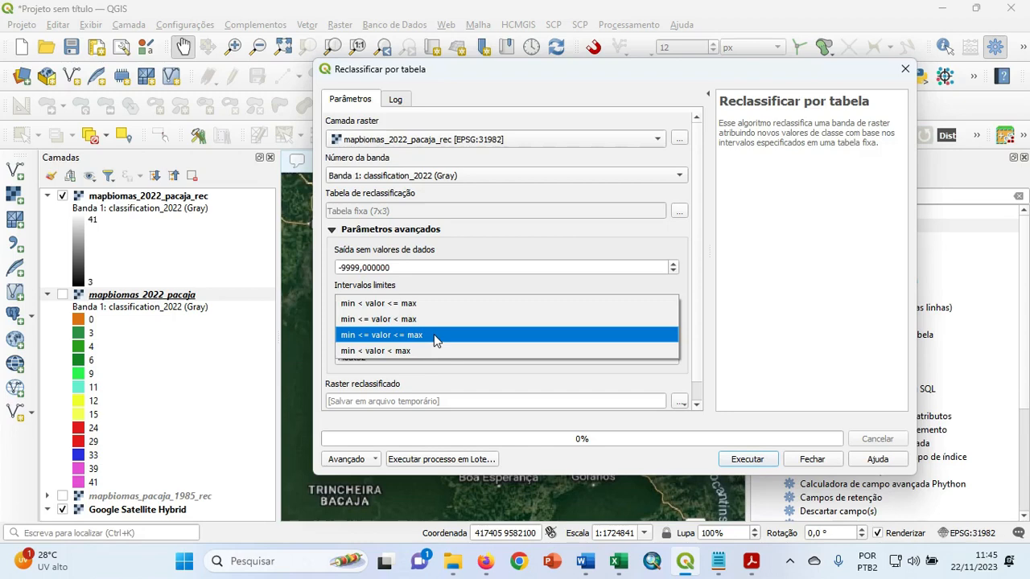
click(434, 335)
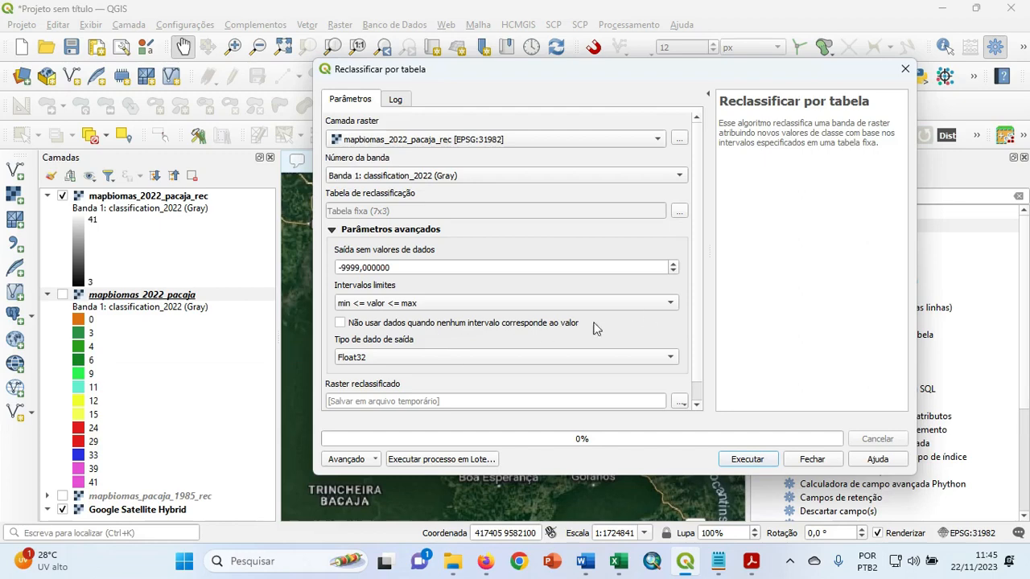
Set the reclassified raster's output file to mapbiomas_2022_pacaja_uso in the pacaja folder, and run the reclassification.
scroll(697, 338, down, 1)
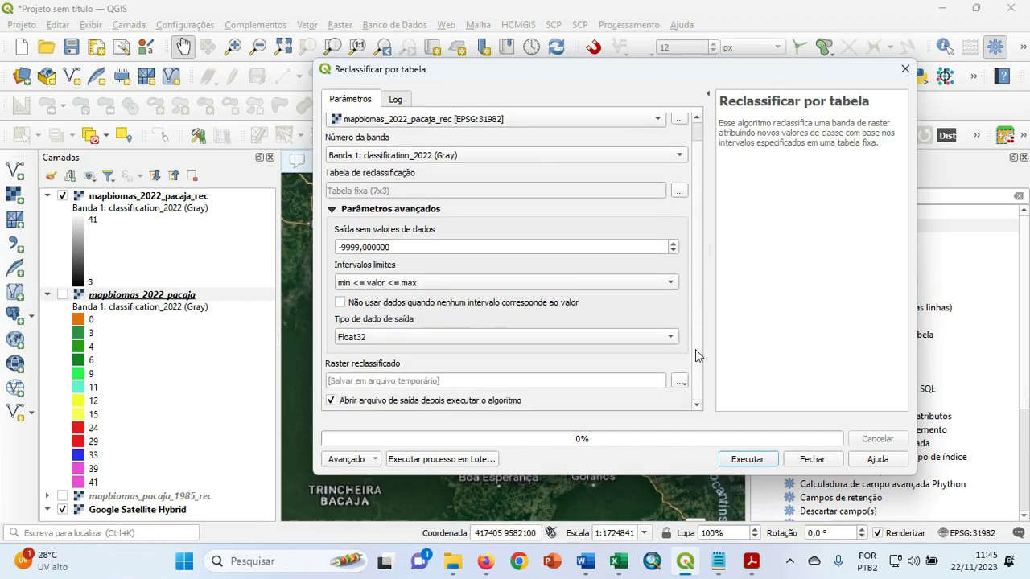
click(679, 382)
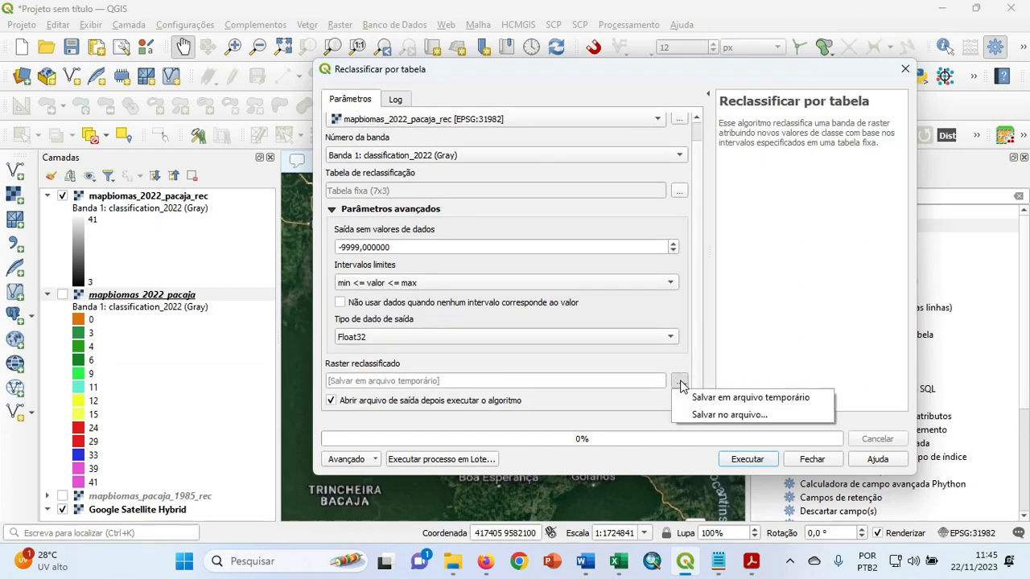
click(704, 414)
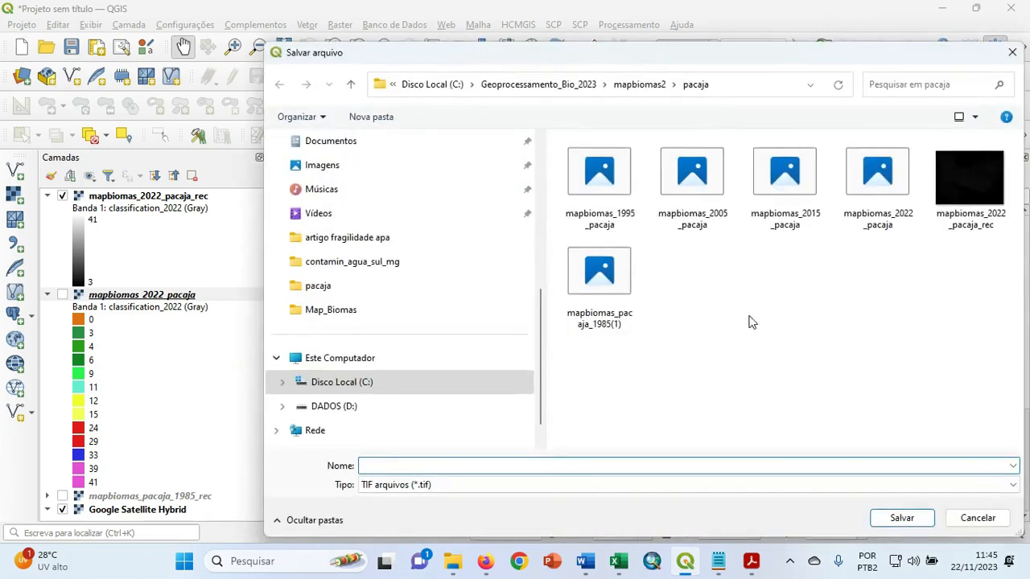
click(861, 186)
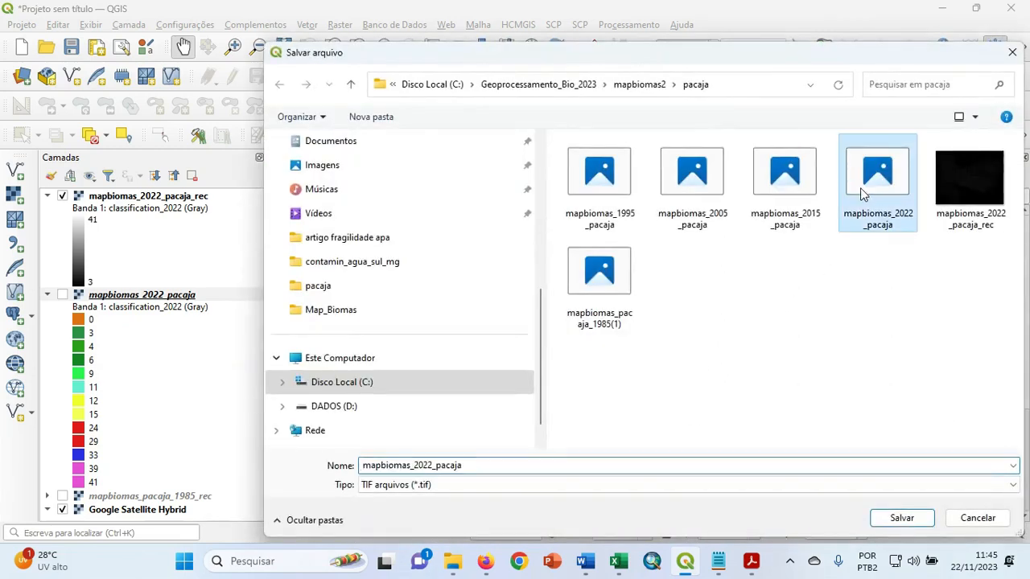
double_click(495, 465)
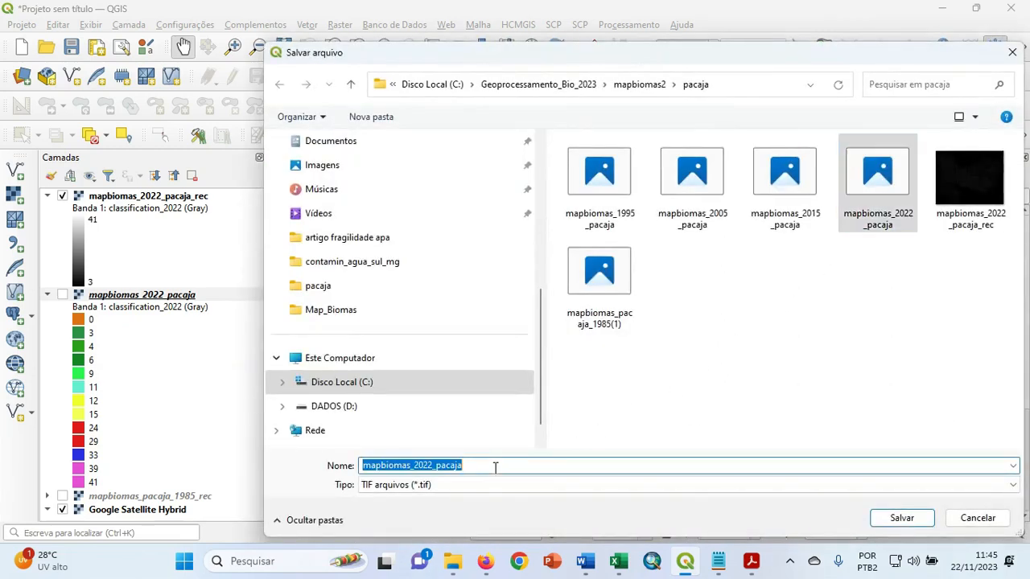
click(987, 195)
double_click(482, 466)
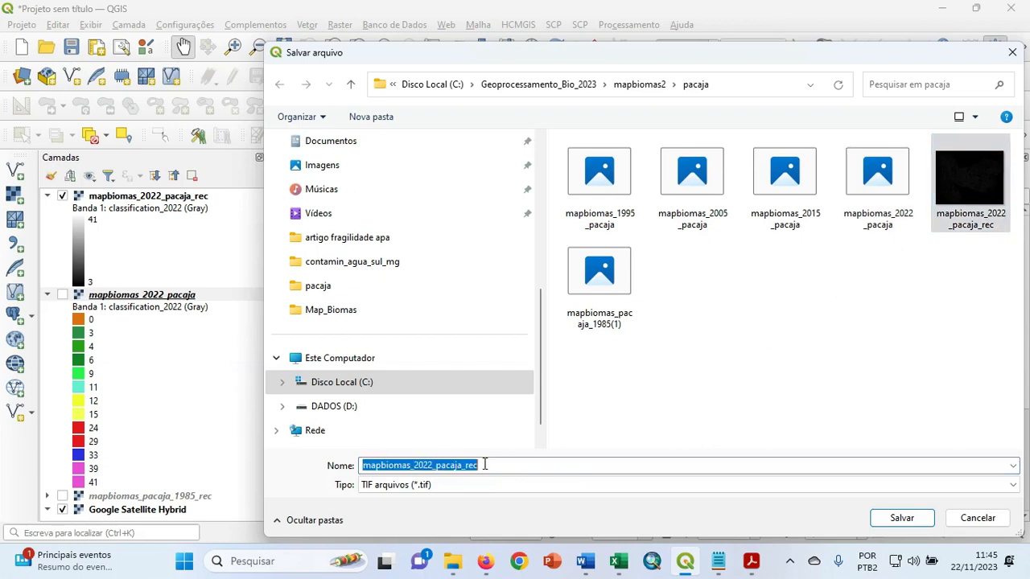
click(484, 466)
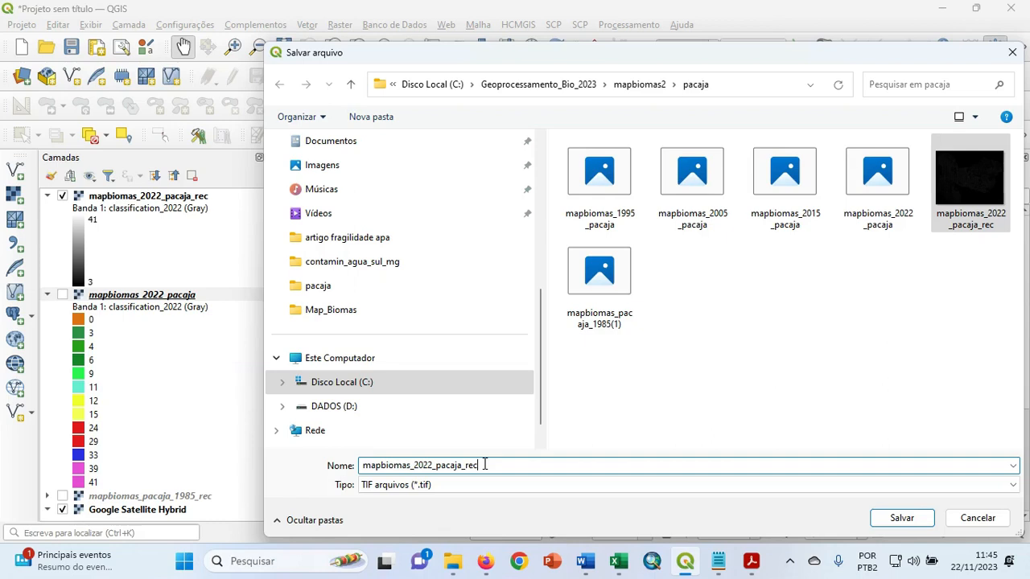
key(BackSpace)
key(BackSpace)
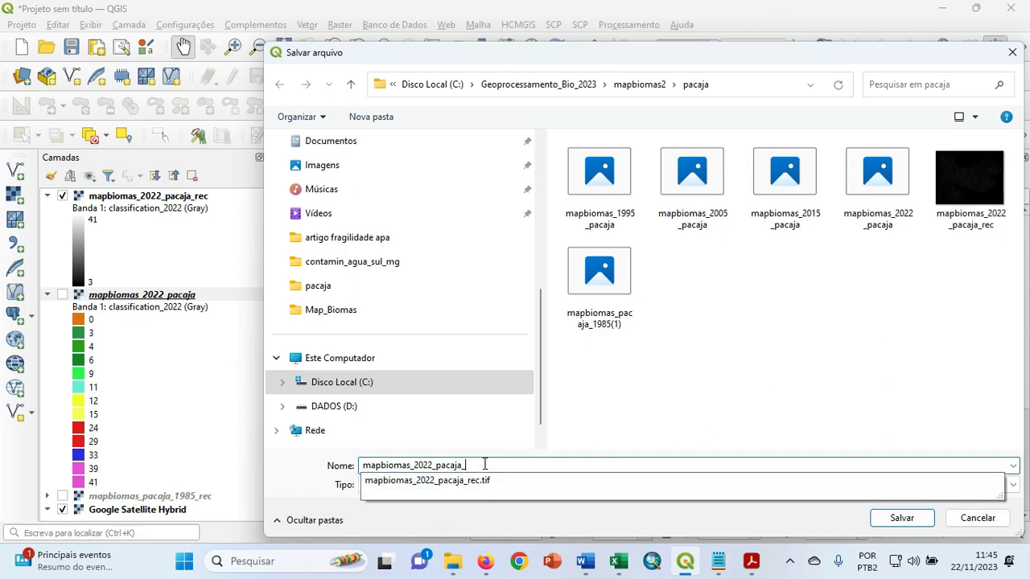
text(uso)
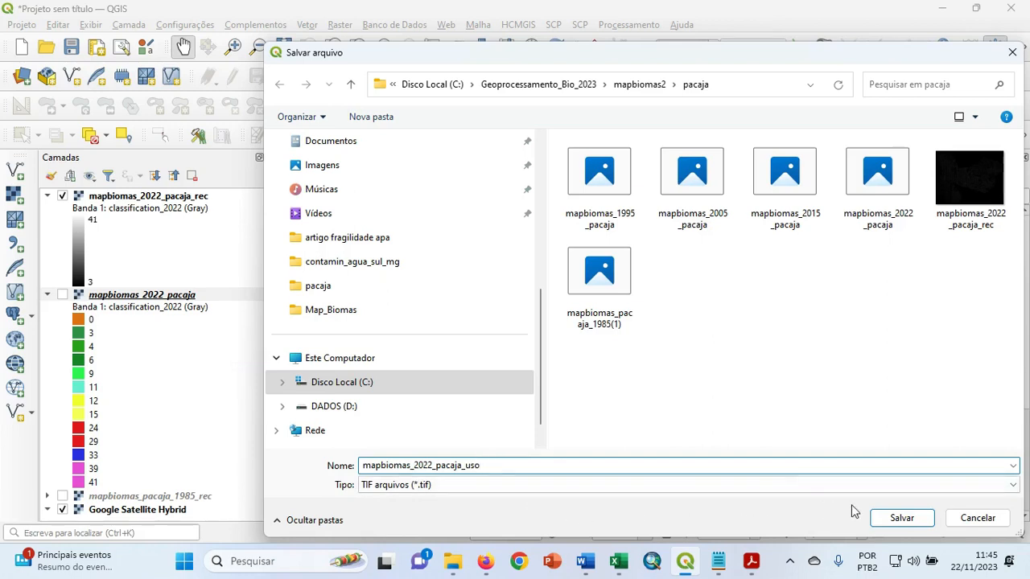
click(898, 518)
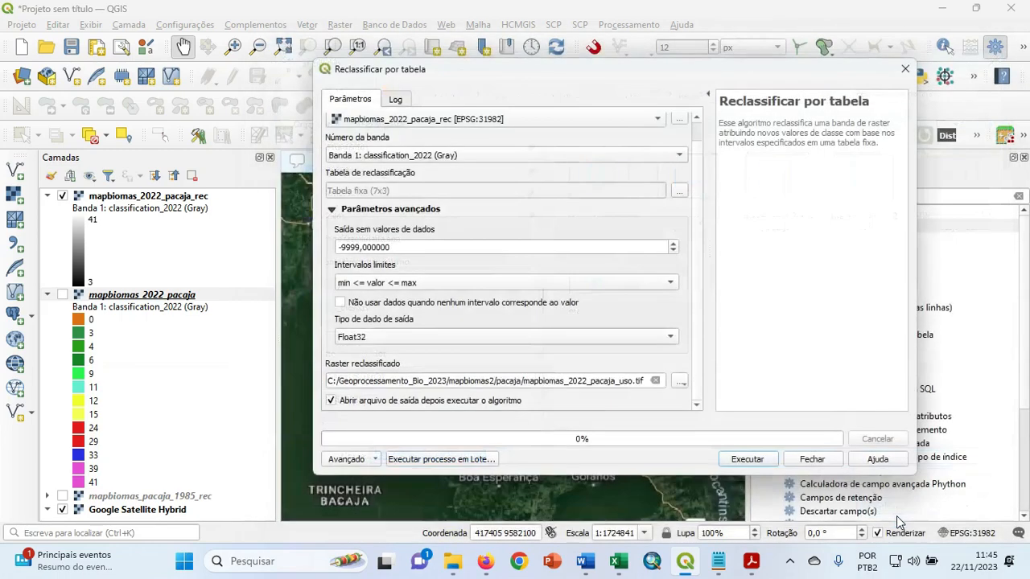
click(748, 459)
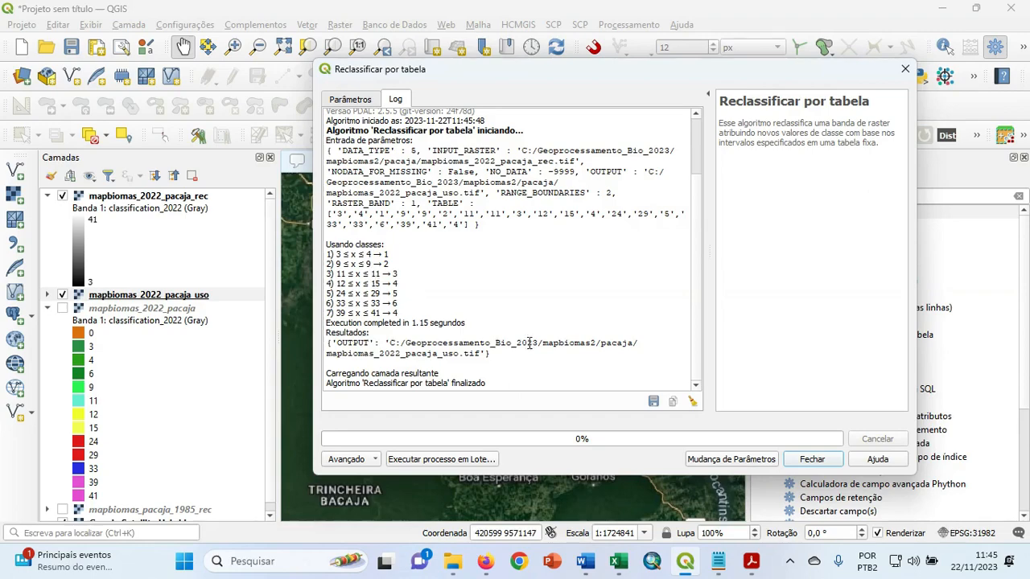
click(812, 460)
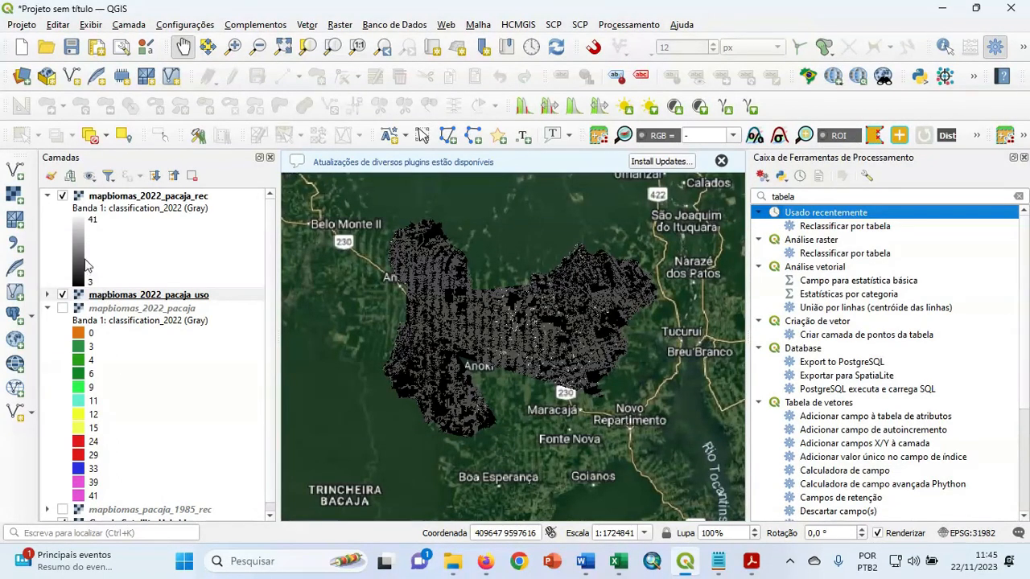
Hide the mapbiomas_2022_pacaja_rec layer and expand the legend of mapbiomas_2022_pacaja_uso to compare its values with the original classes.
click(63, 197)
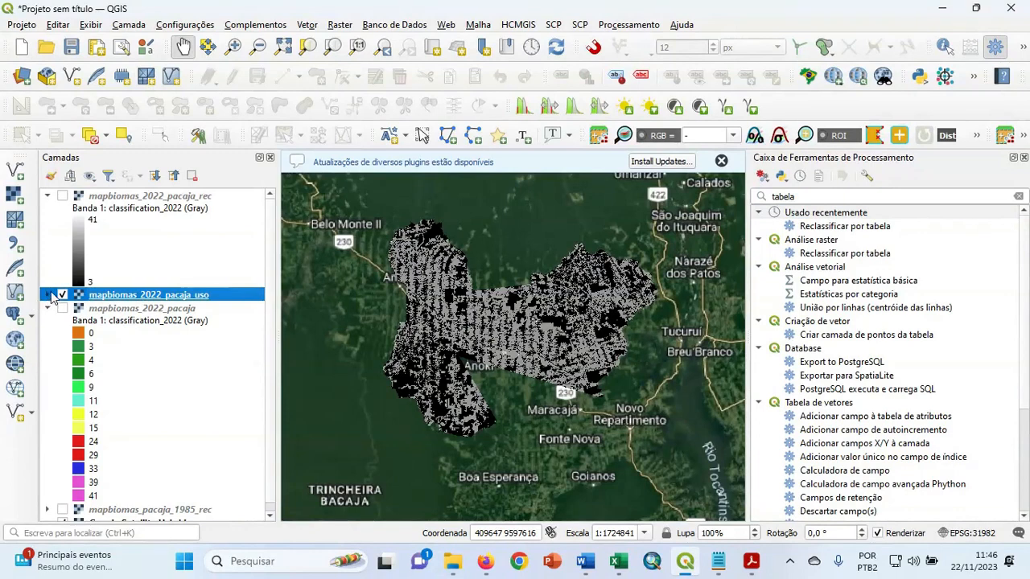
click(48, 295)
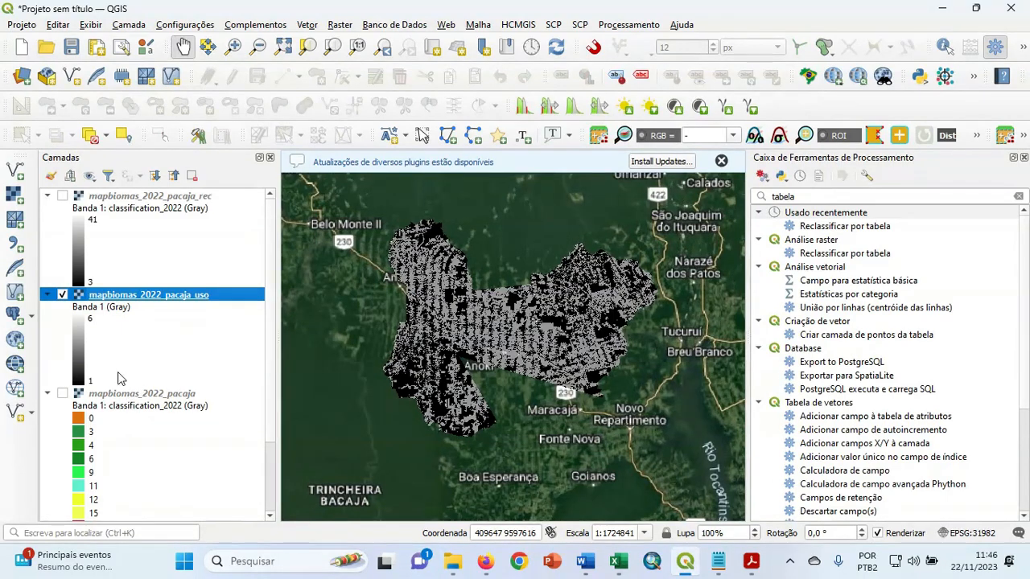
scroll(121, 378, down, 2)
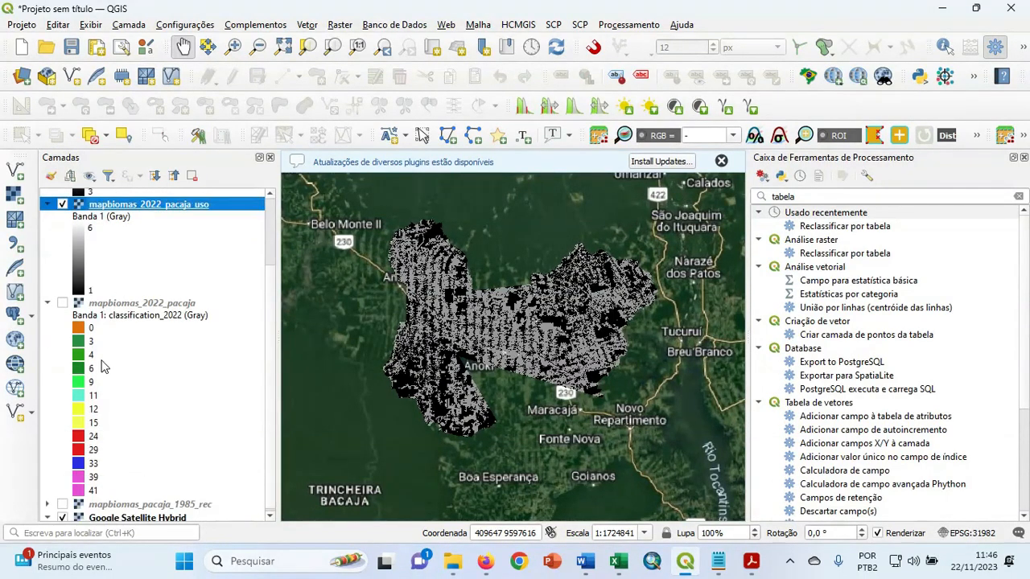
scroll(110, 368, up, 1)
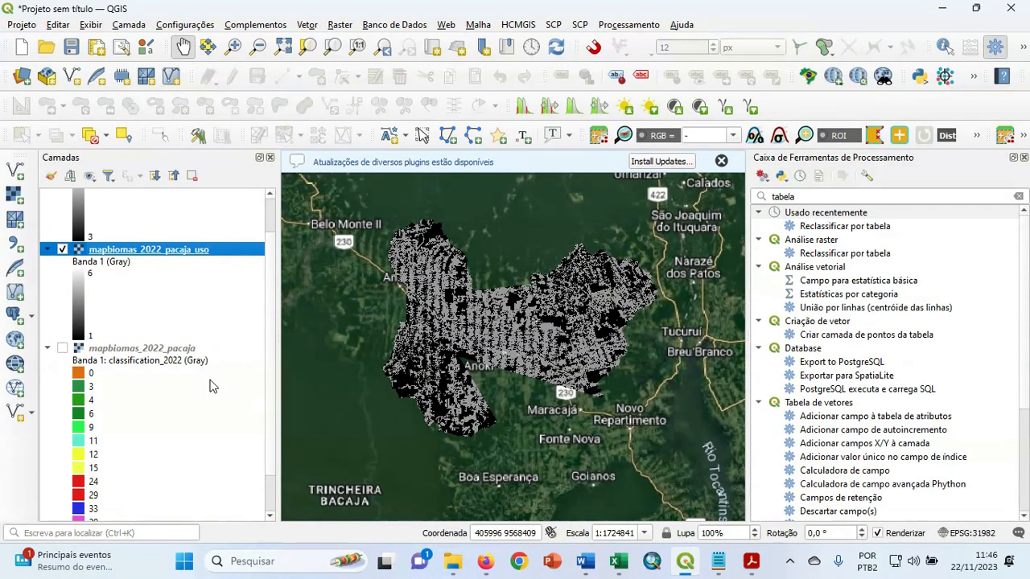
Set the mapbiomas_2022_pacaja_uso layer's rendering to Paletizado/Valores únicos and classify its values with random colors.
right_click(134, 254)
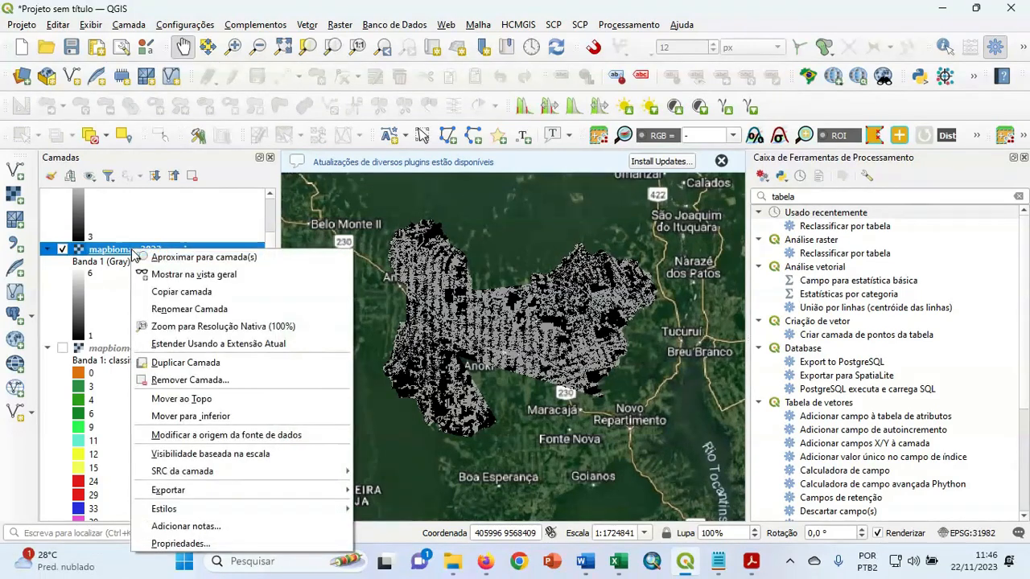
click(223, 544)
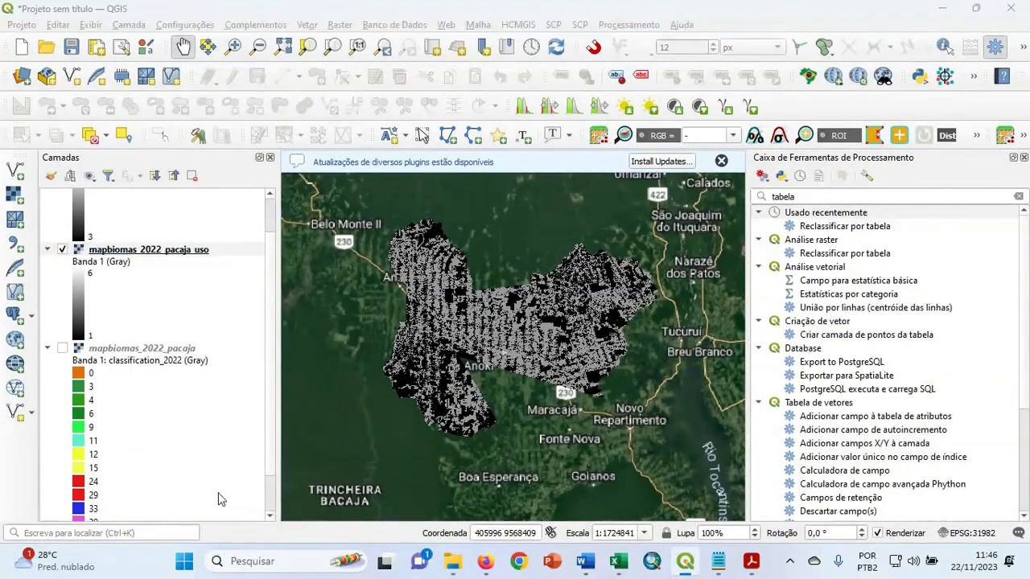
click(350, 56)
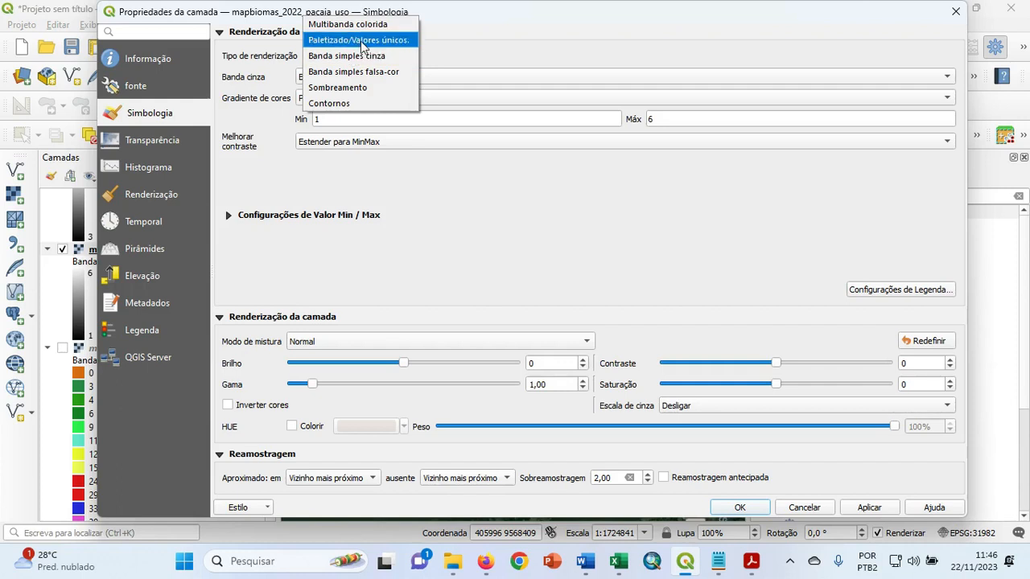
click(361, 40)
click(369, 336)
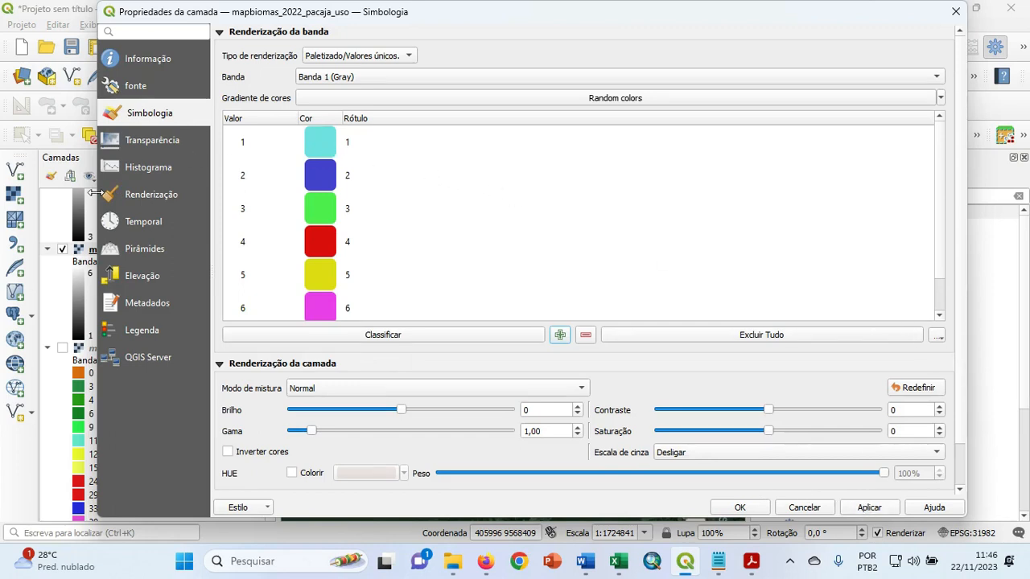
drag(94, 194, 283, 194)
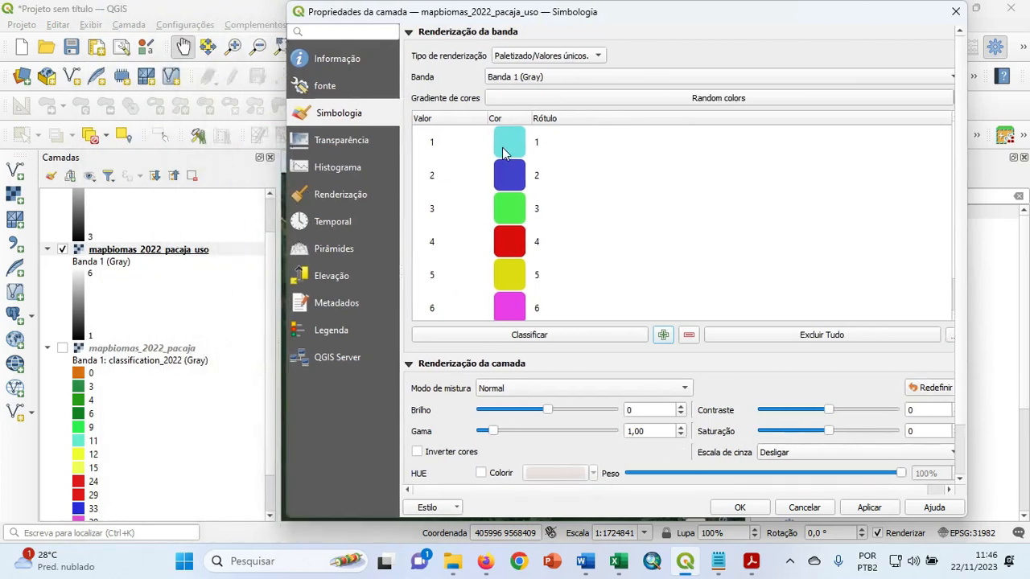
Change the color of class 1 to dark green (#1b903e).
double_click(510, 145)
click(435, 255)
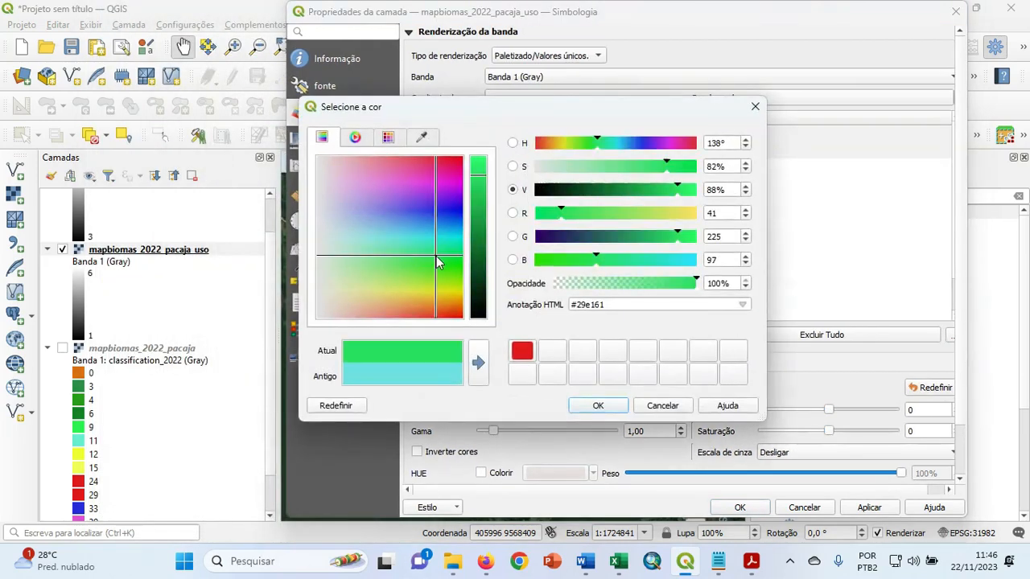
click(480, 210)
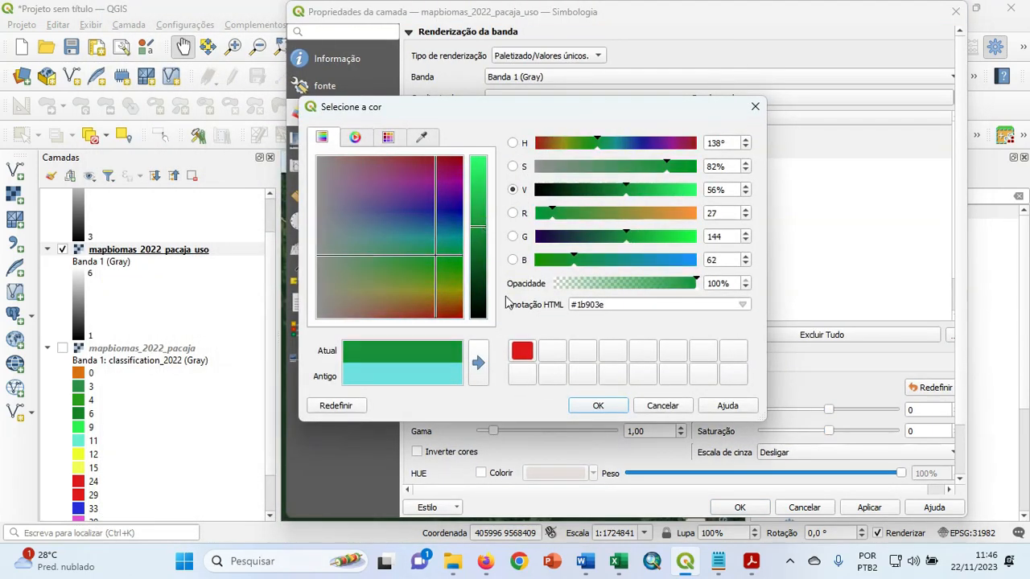
click(598, 406)
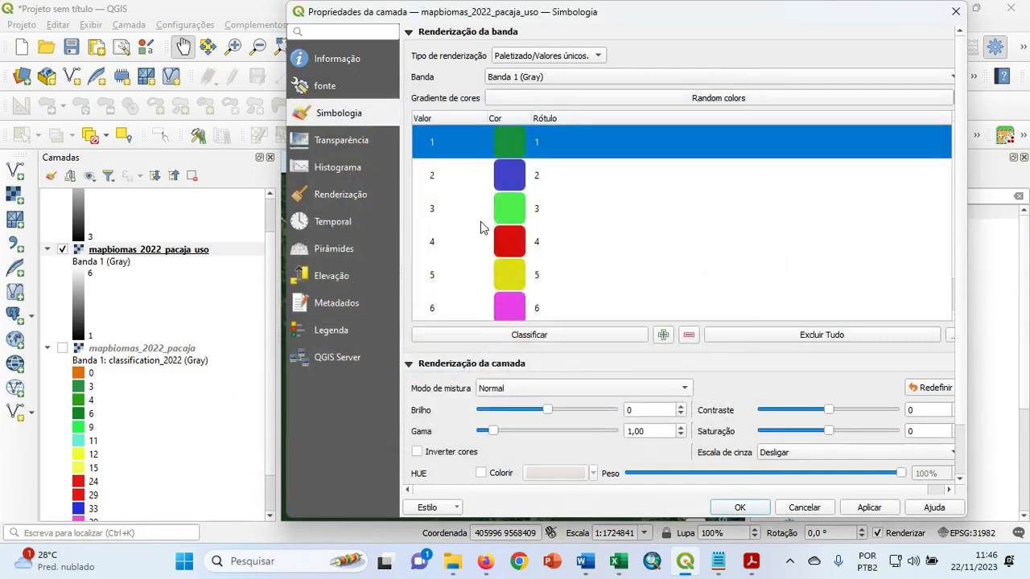
Change the color of class 2 to light green and class 3 to cyan (#48e1ef).
double_click(515, 182)
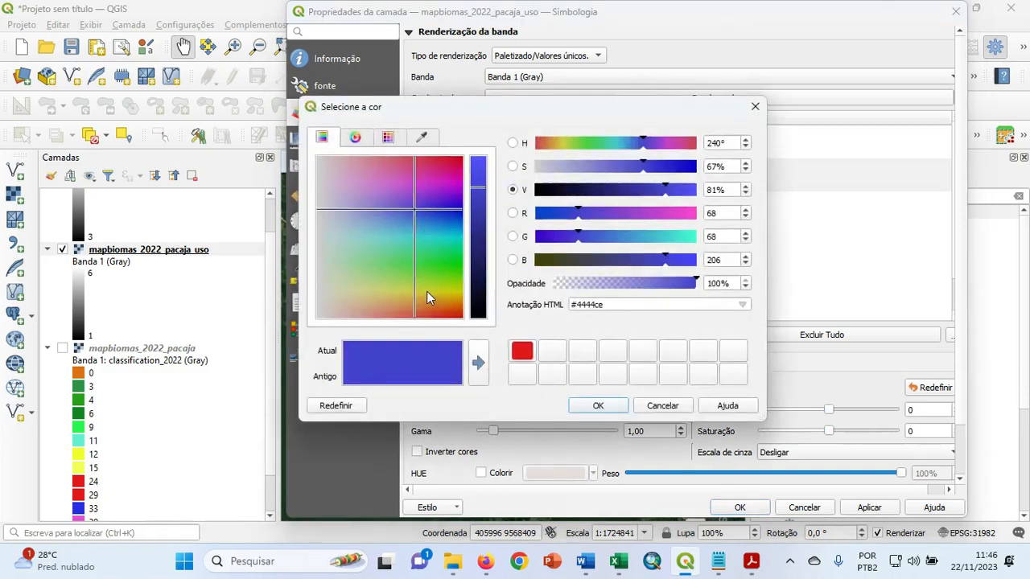
drag(432, 253, 408, 271)
click(596, 407)
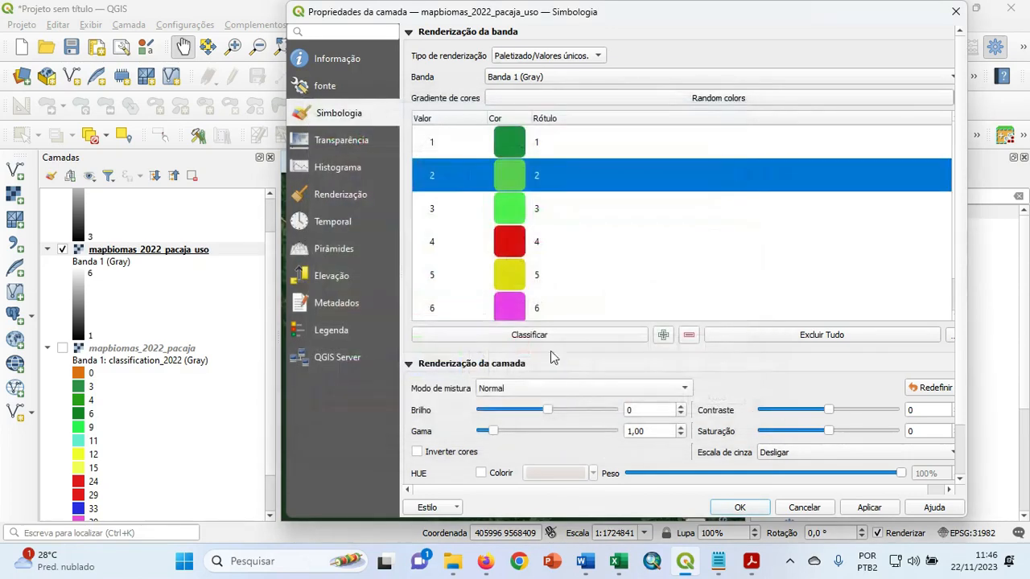
double_click(517, 216)
click(418, 236)
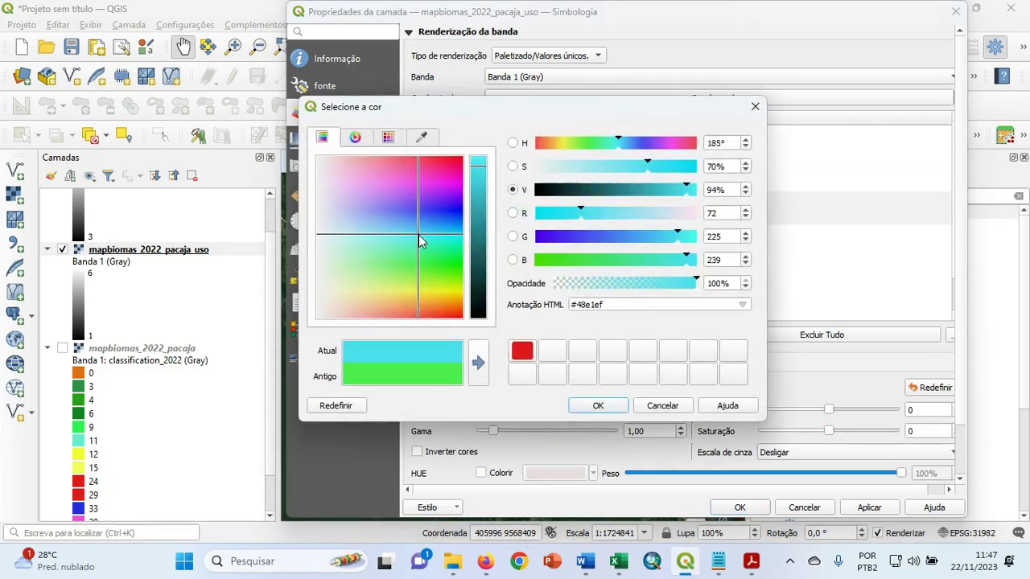
click(598, 406)
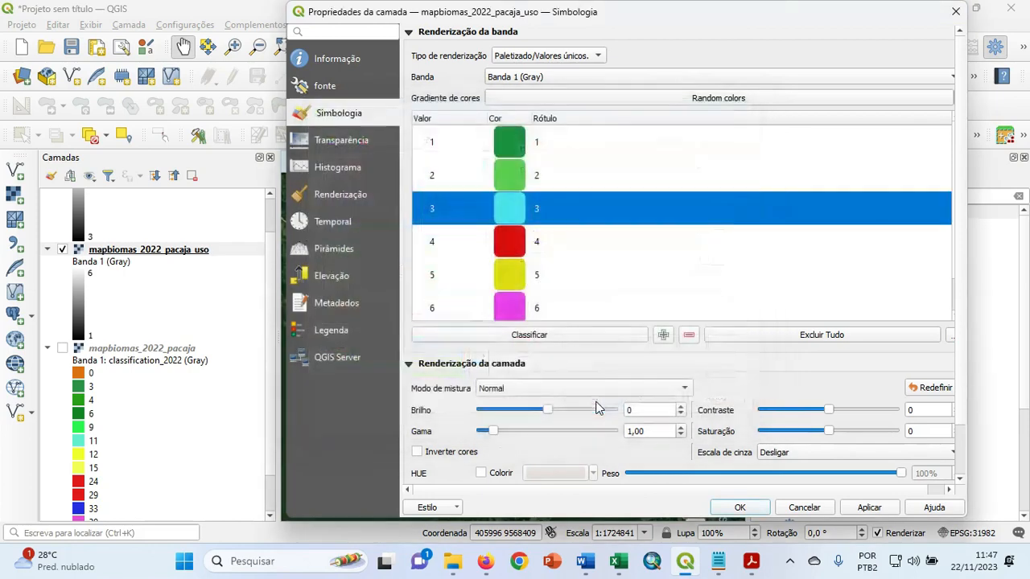
Change the color of class 4 to bright yellow (#f2ff40).
double_click(513, 250)
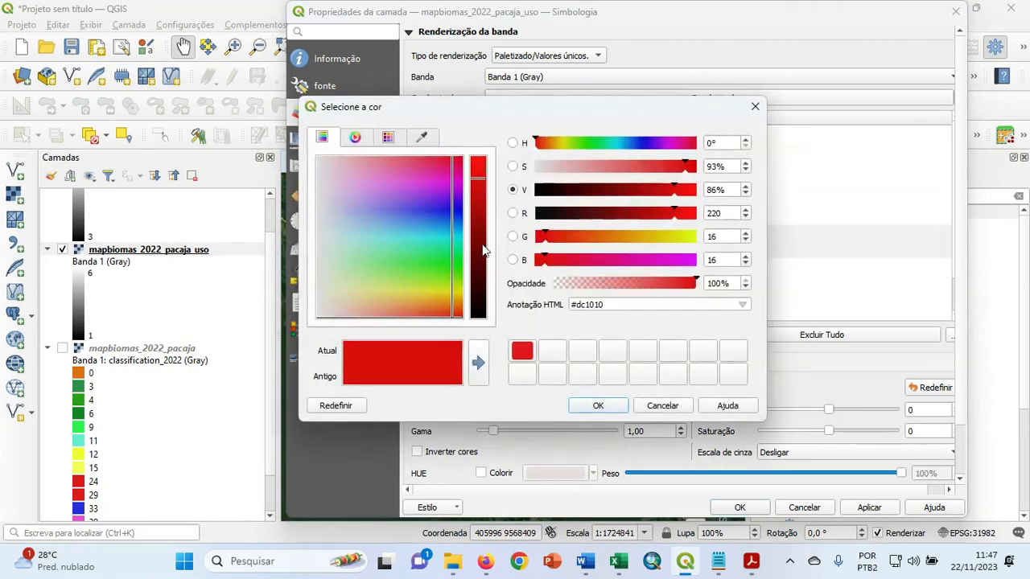
click(430, 294)
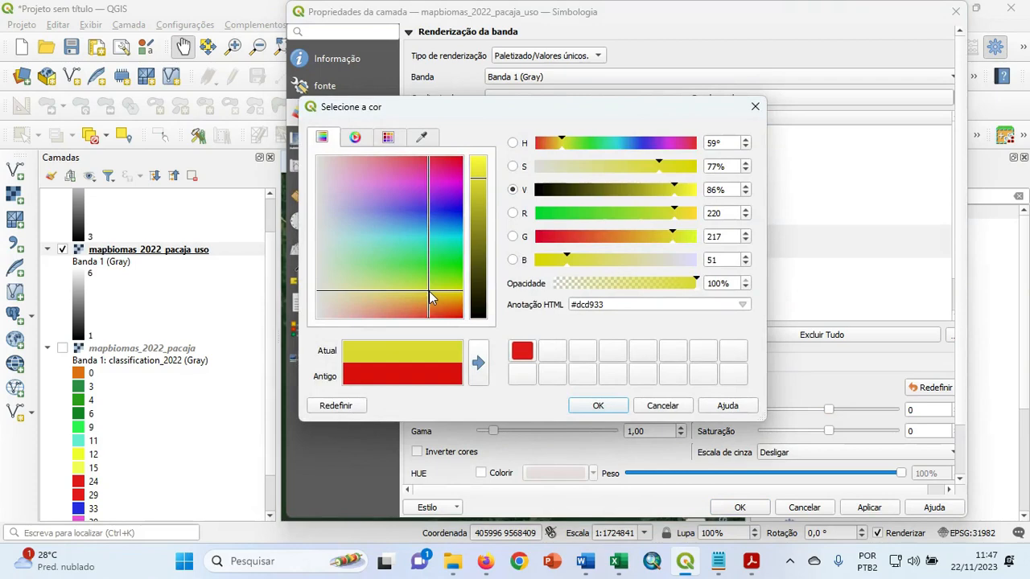
click(479, 167)
drag(478, 167, 479, 155)
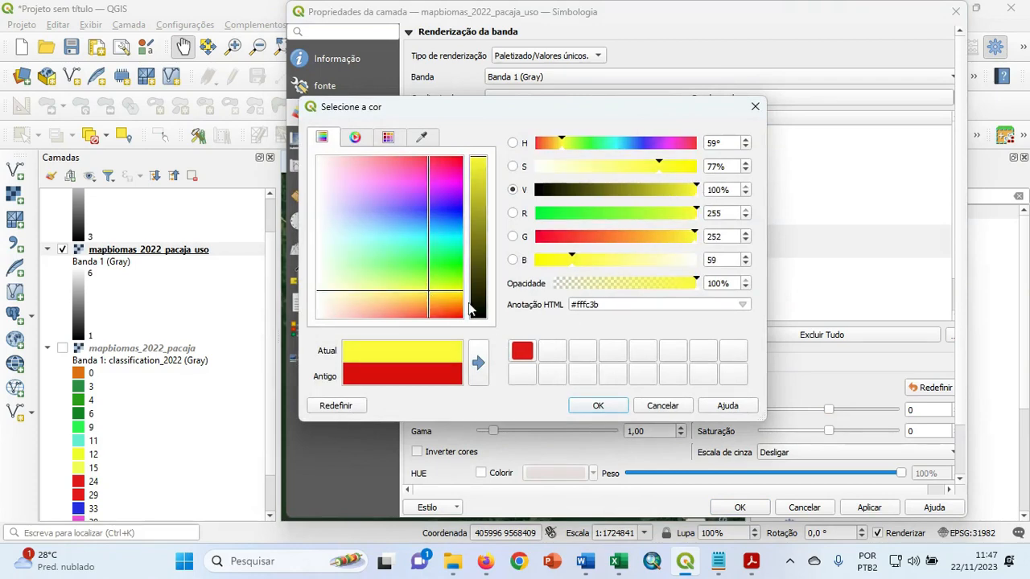
drag(429, 291, 425, 288)
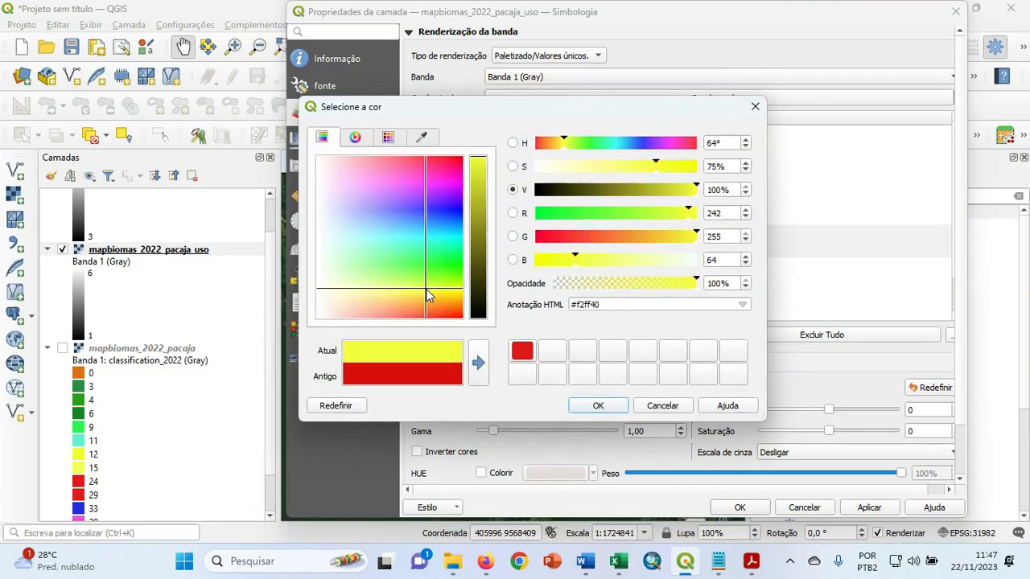
click(589, 405)
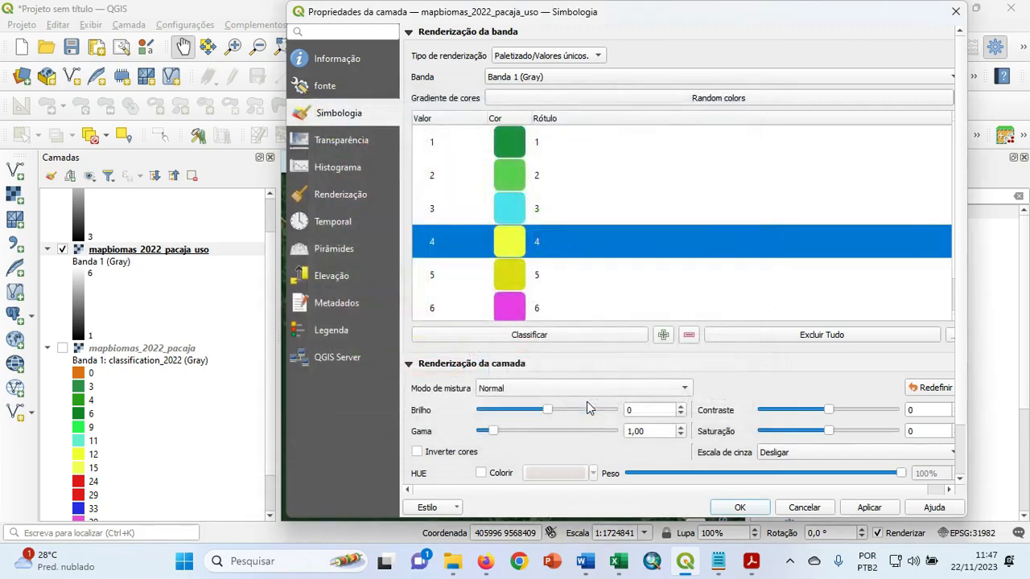
Color class 5 with the saved red (#e31a1c) and class 6 blue, and apply the symbology to the layer.
double_click(507, 276)
click(523, 349)
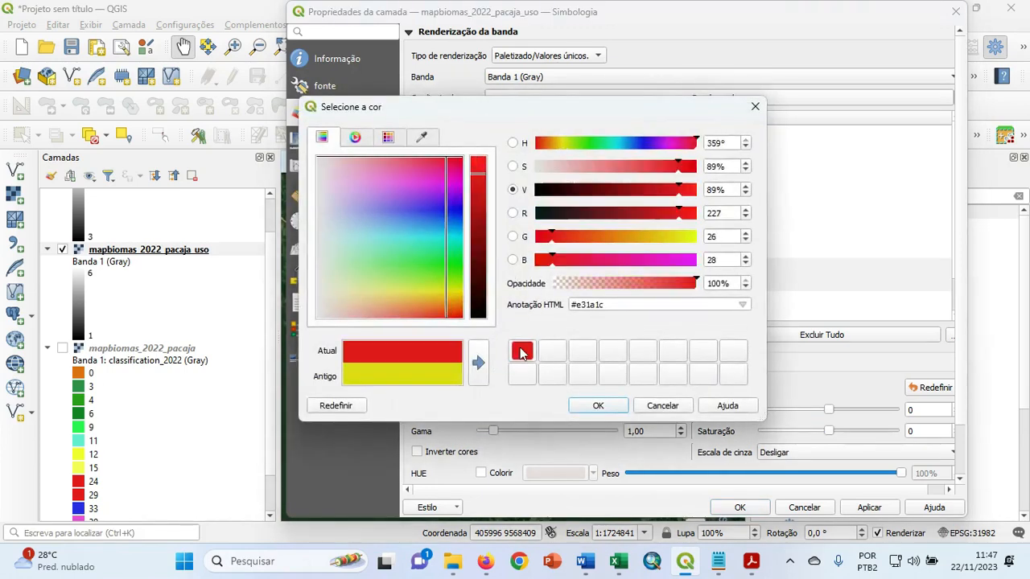
click(609, 409)
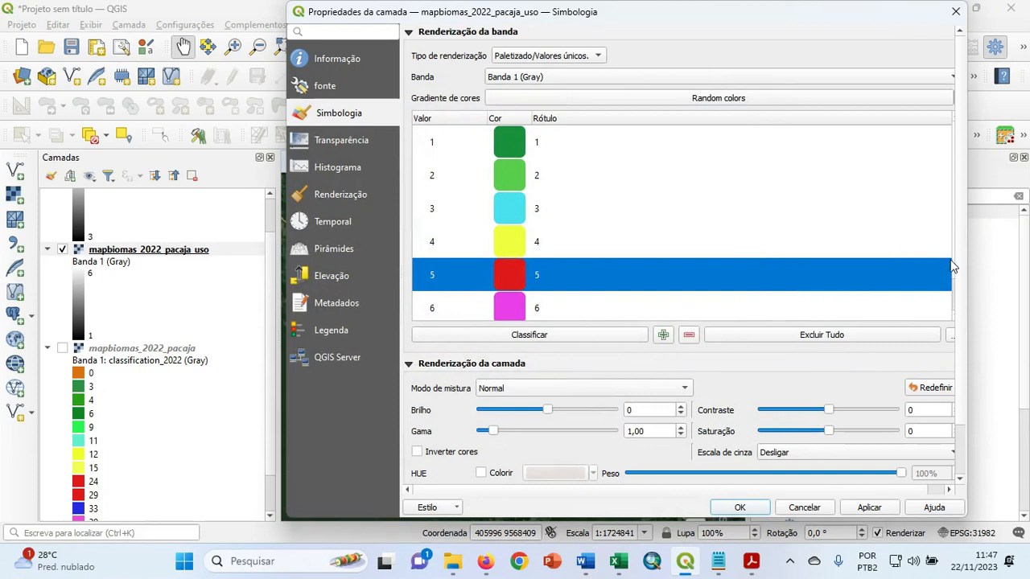
scroll(953, 279, down, 1)
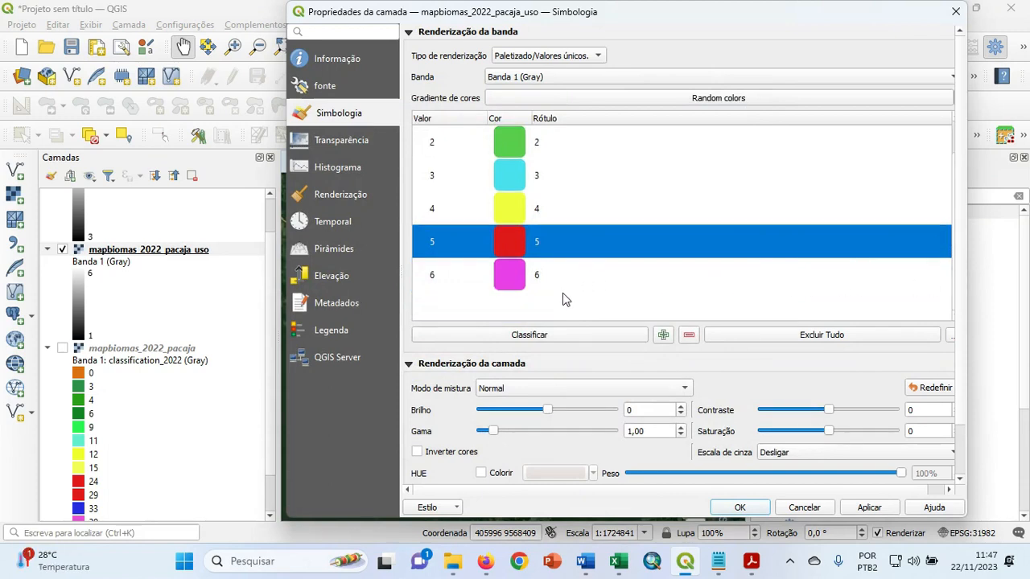
double_click(512, 276)
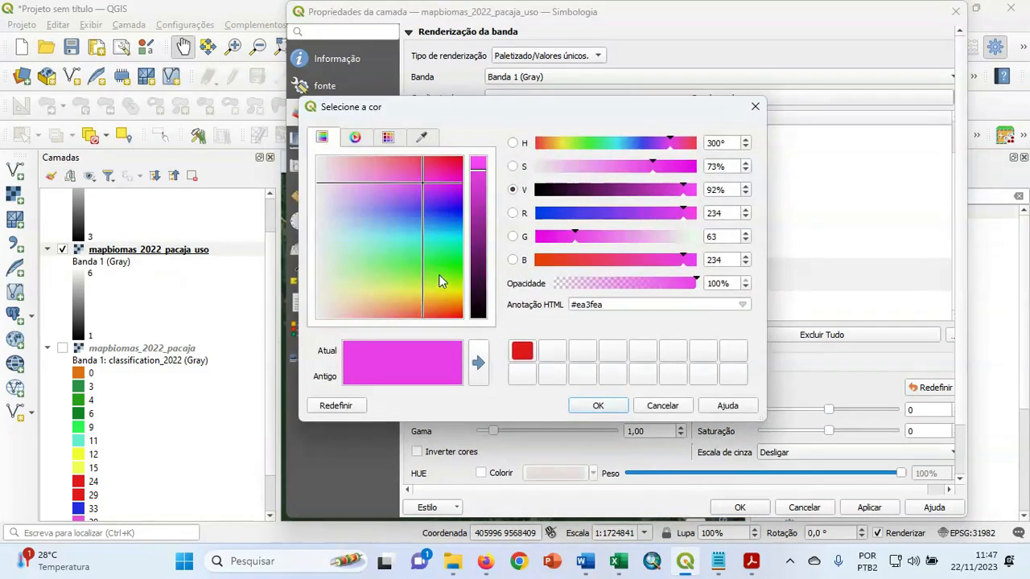
click(442, 207)
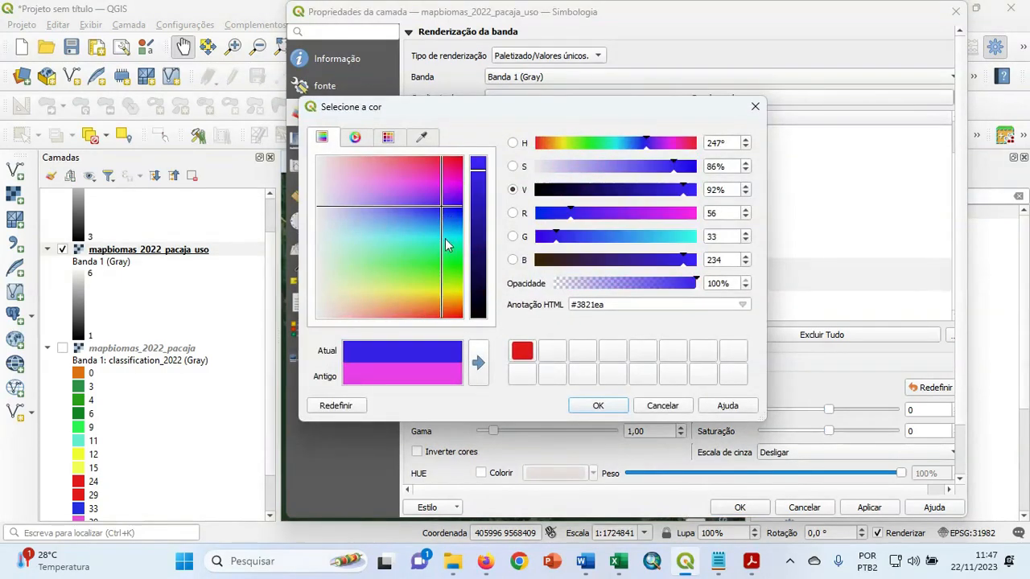
drag(479, 169, 478, 164)
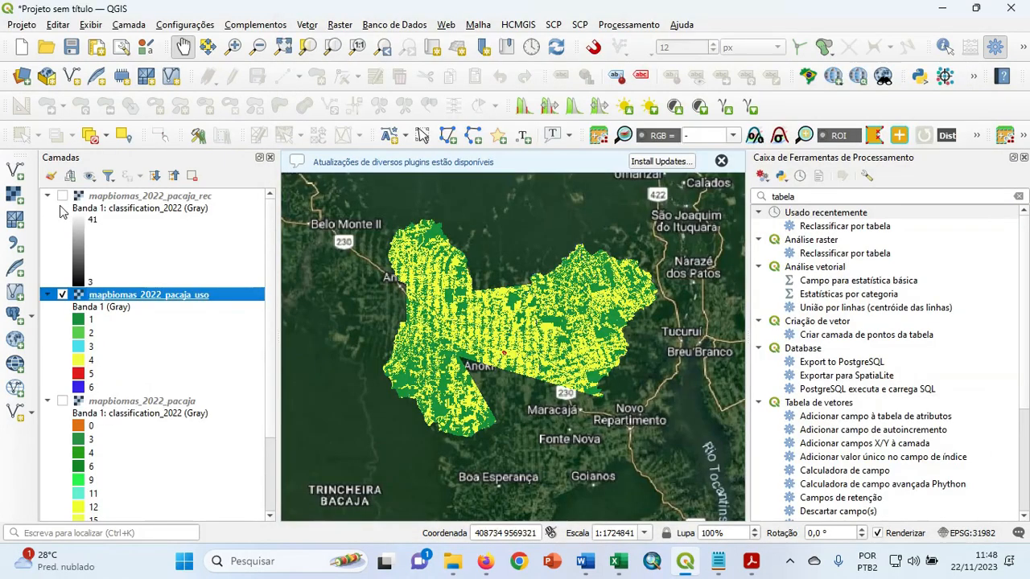
Collapse the legends of mapbiomas_2022_pacaja_rec and mapbiomas_2022_pacaja, and inspect the red urban patch on the reclassified map up close.
click(47, 196)
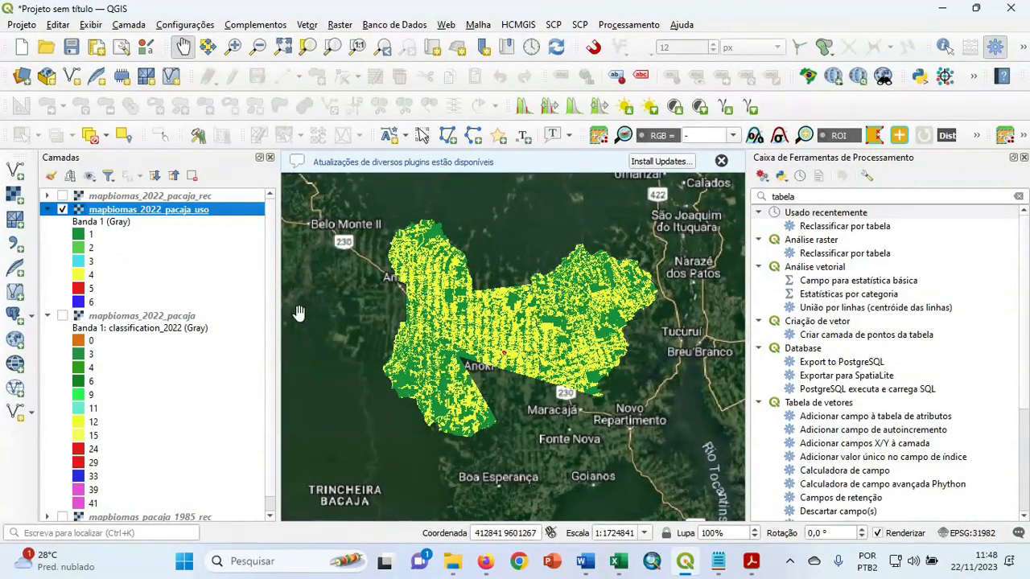
scroll(483, 370, up, 3)
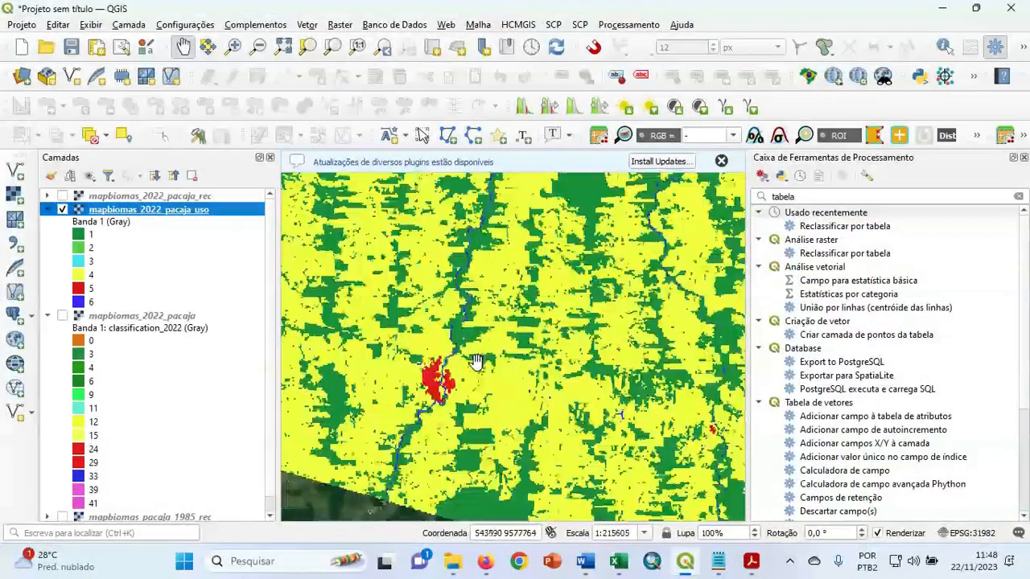
scroll(465, 366, up, 2)
drag(426, 389, 505, 330)
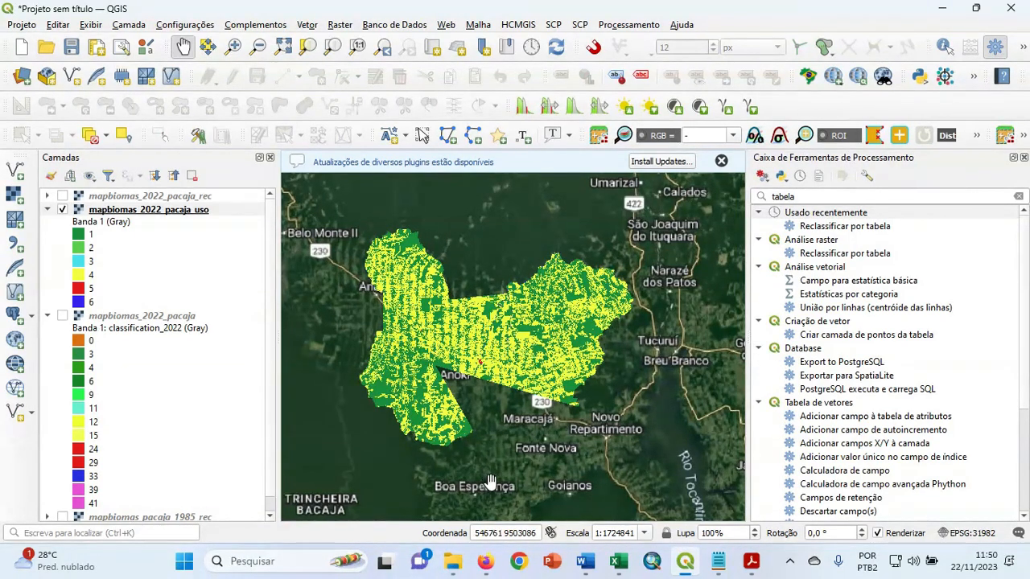
click(47, 317)
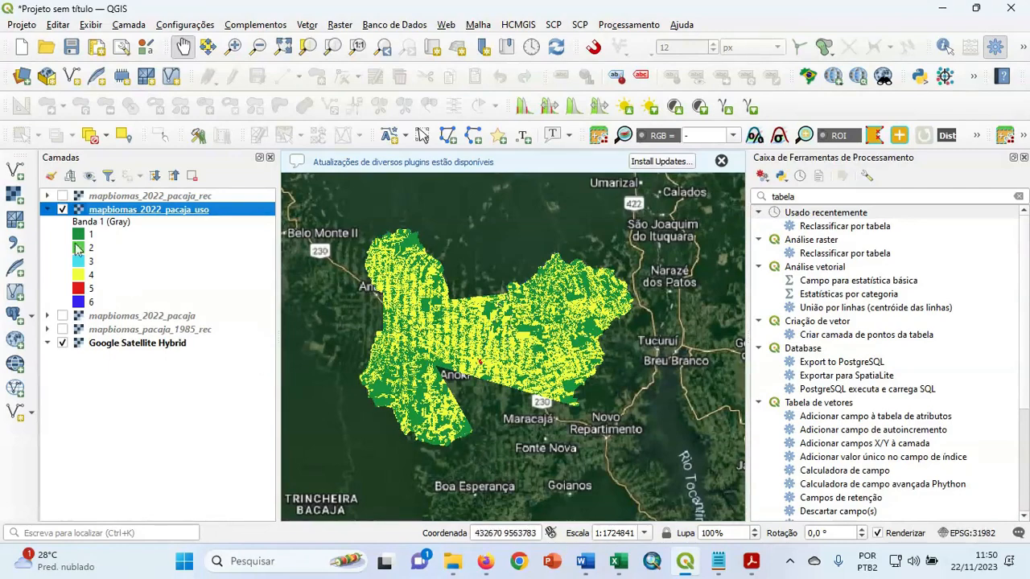
Start saving the style of mapbiomas_2022_pacaja_uso to a file and browse to C:\Geoprocessamento_Bio_2023\mapbiomas2\pacaja.
right_click(171, 212)
click(282, 505)
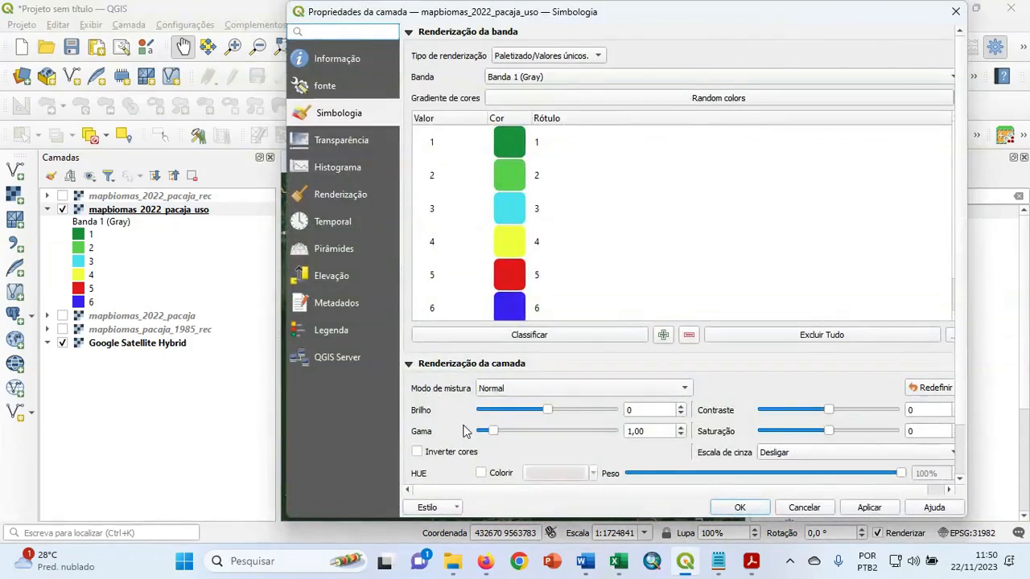
scroll(962, 248, down, 2)
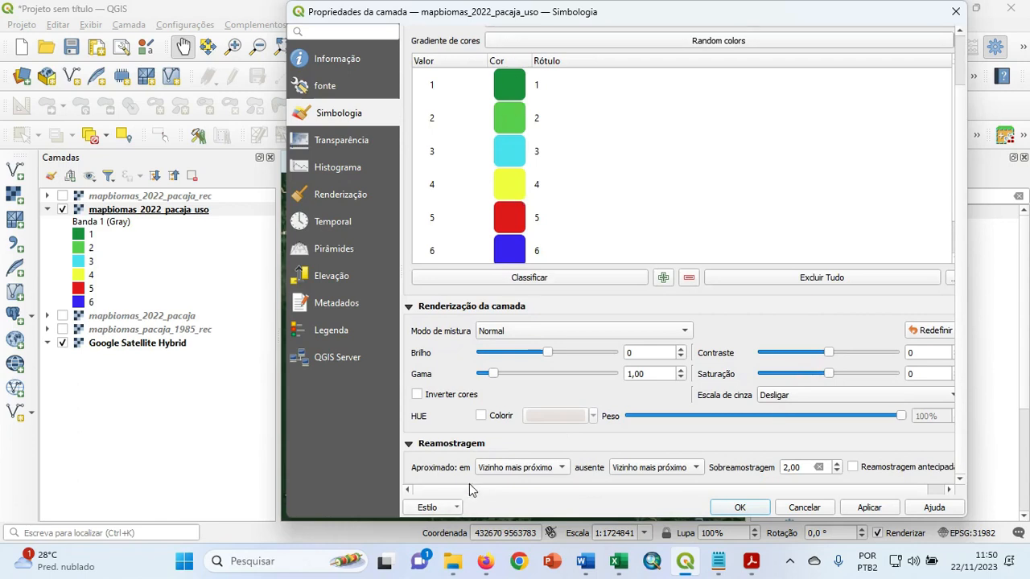
click(455, 508)
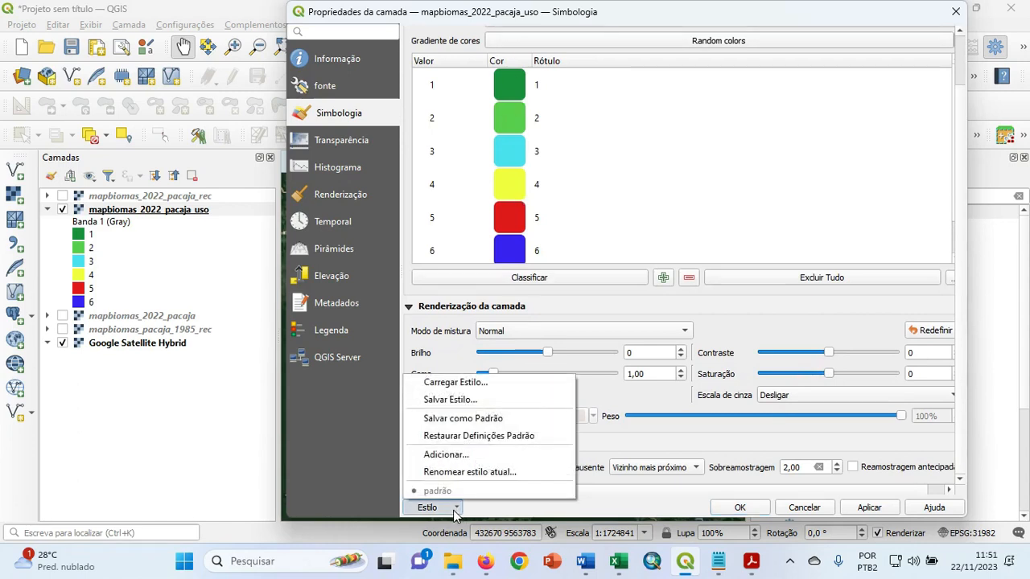
click(497, 402)
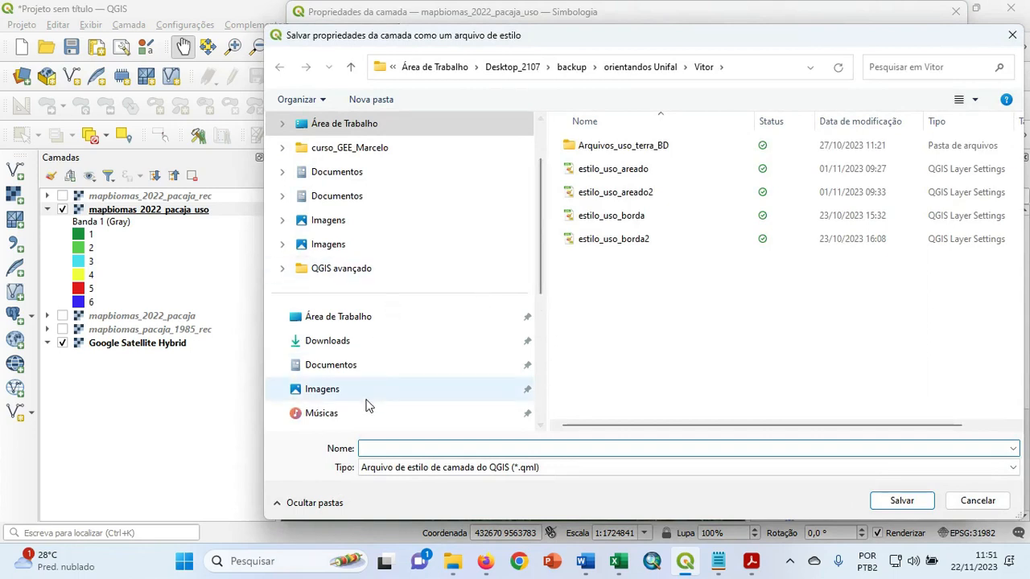
scroll(375, 303, down, 1)
scroll(380, 312, down, 1)
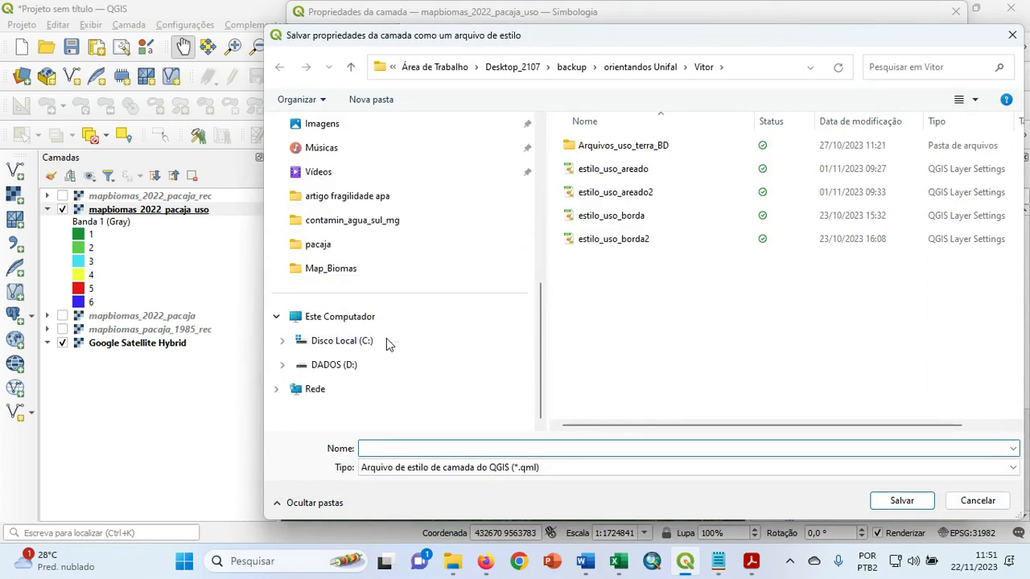
click(385, 342)
double_click(596, 335)
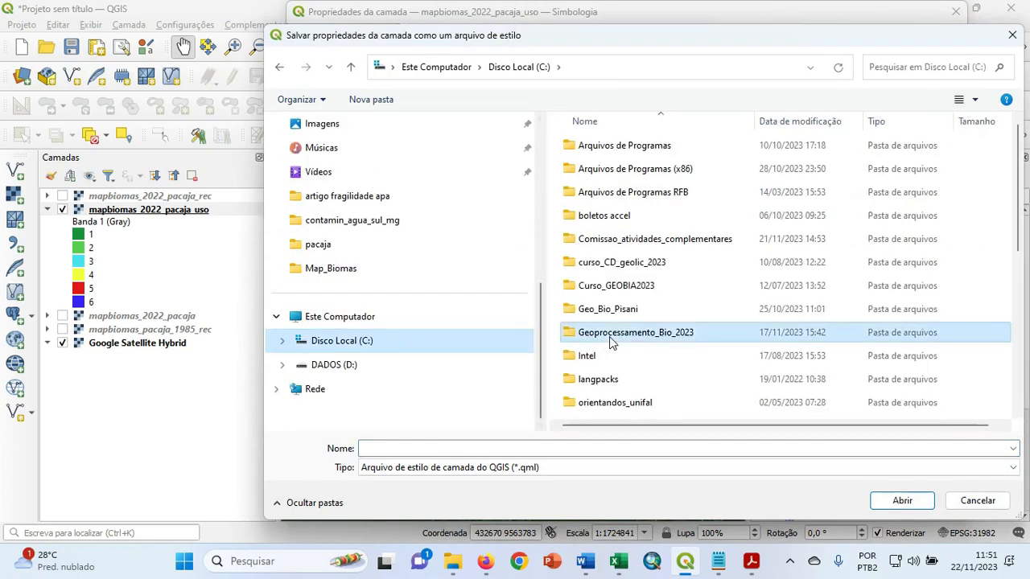
double_click(620, 402)
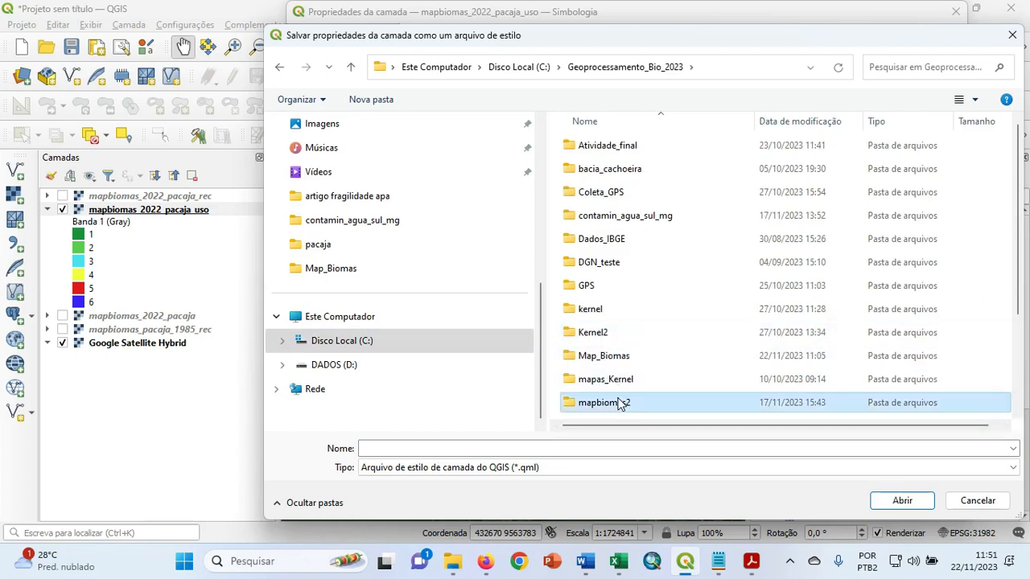
double_click(567, 148)
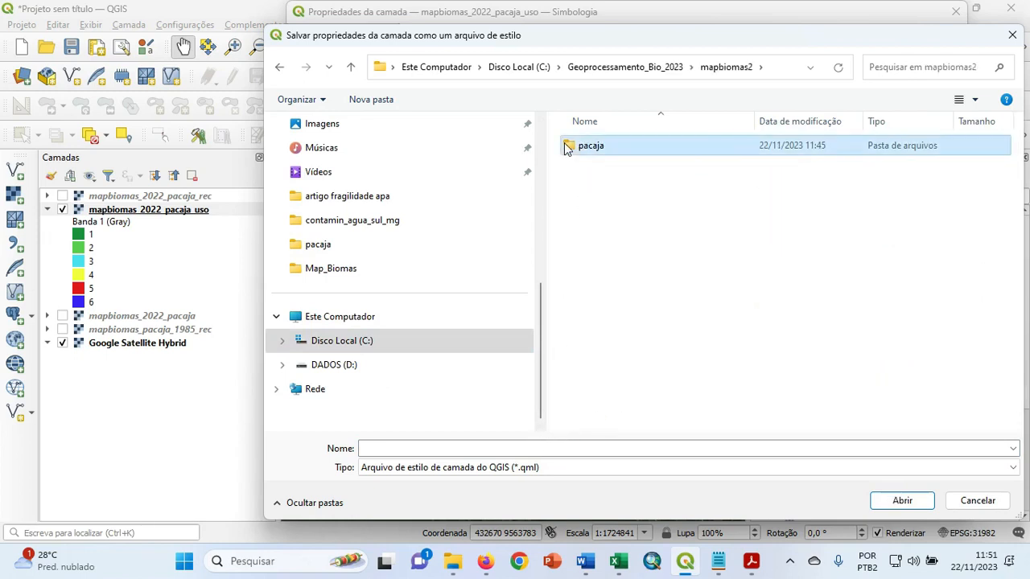
Save the QML style file as estilo_uso_pacaja, apply the symbology and close the layer properties.
click(471, 446)
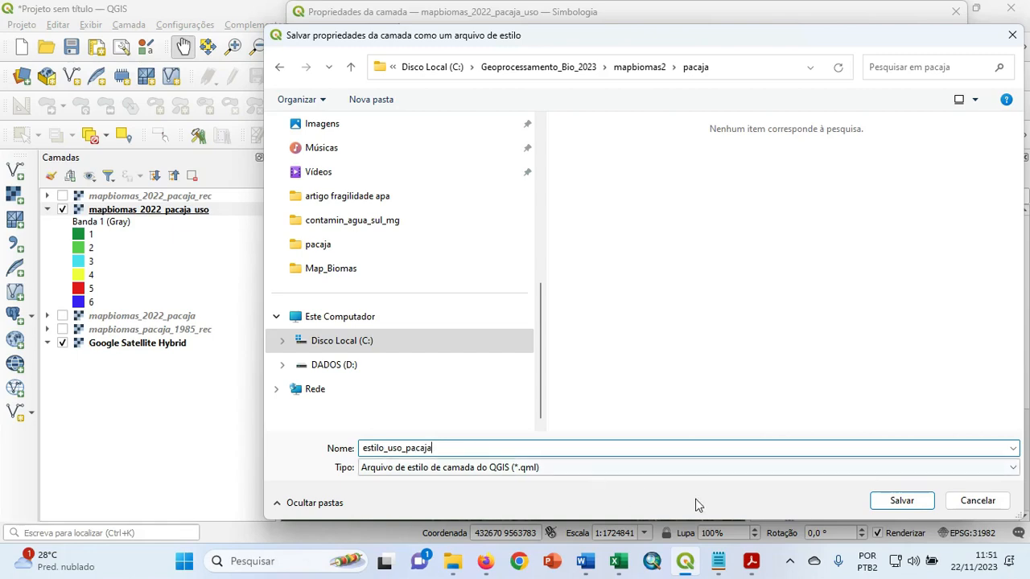
click(908, 502)
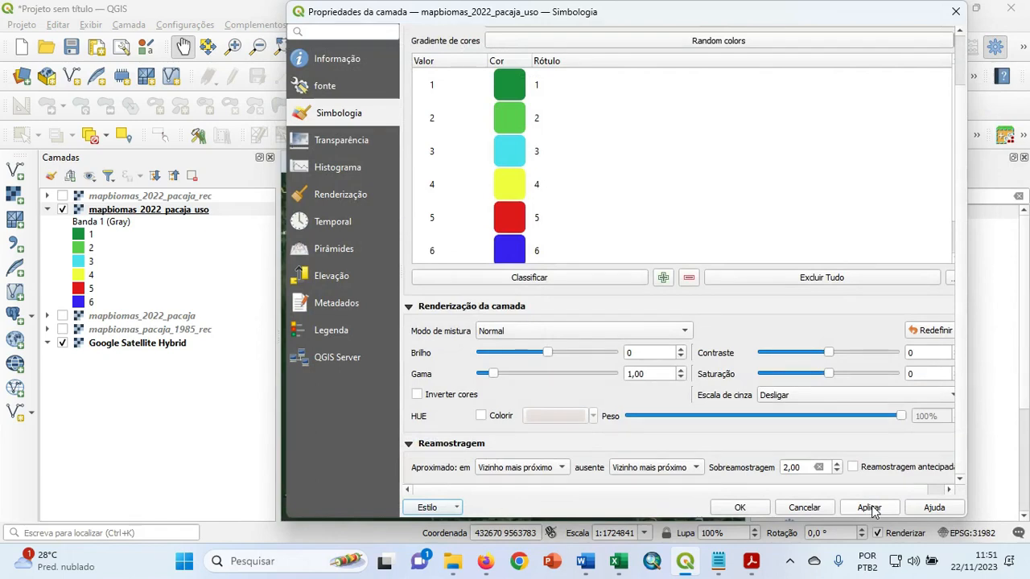
click(870, 508)
click(739, 508)
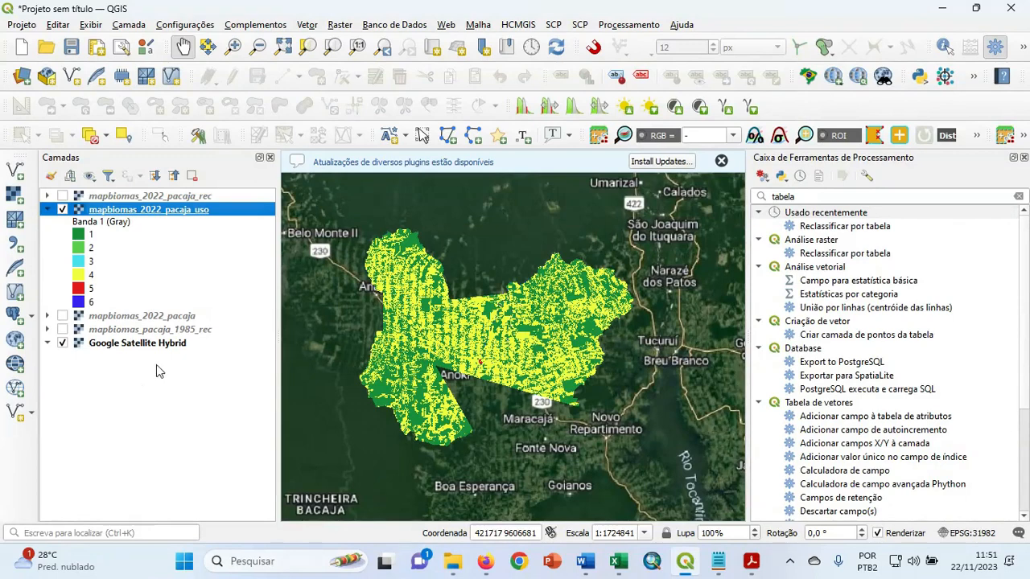
Add the raster mapbiomas_2022_pacaja_uso from the pacaja folder to the project a second time.
click(14, 194)
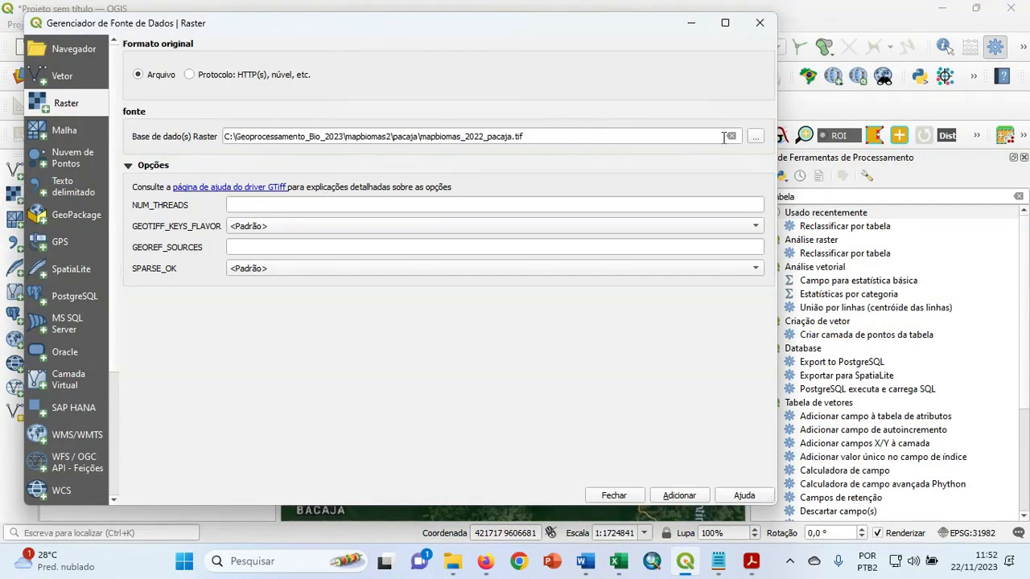
click(755, 137)
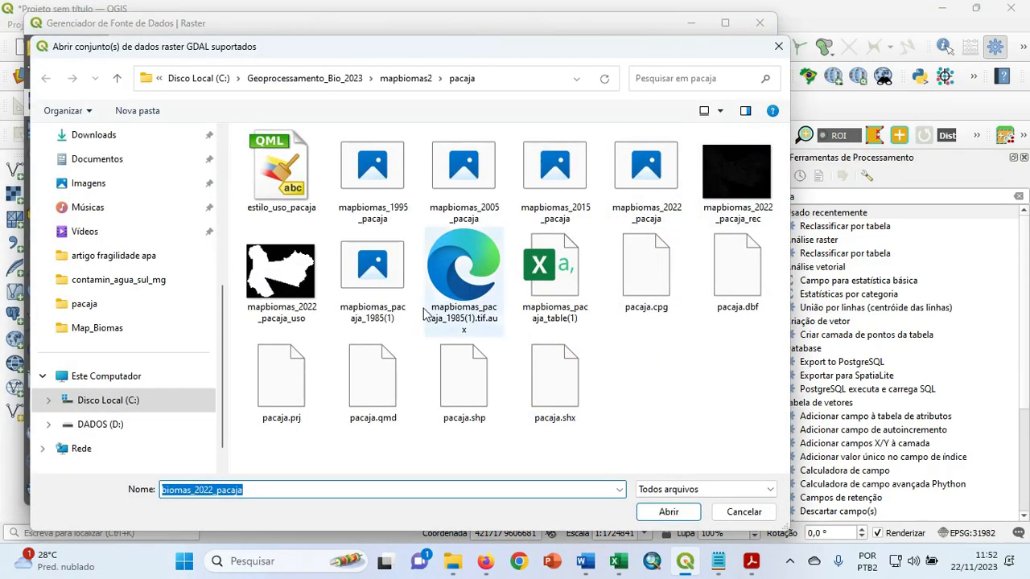
click(276, 279)
click(669, 512)
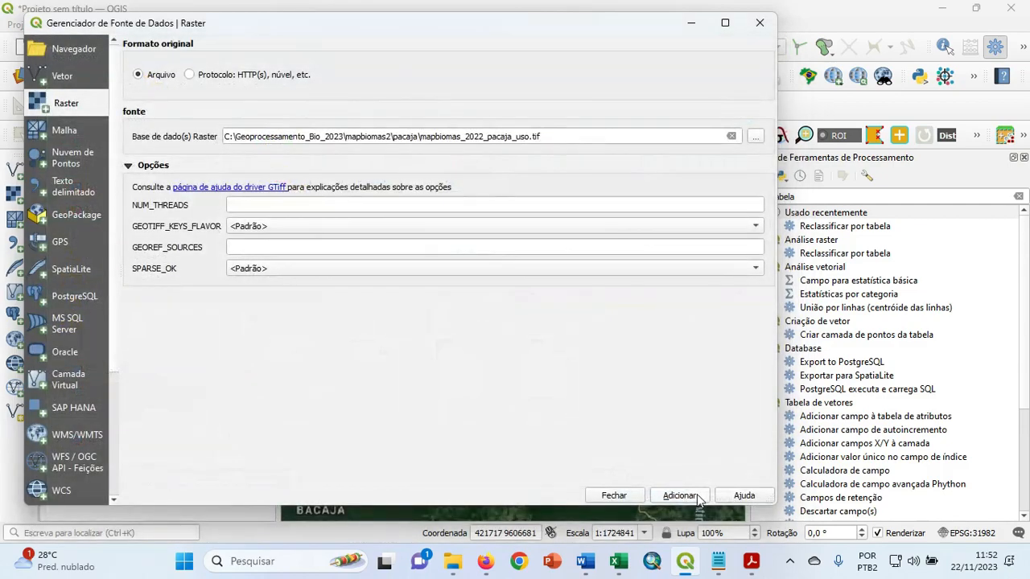
click(680, 496)
click(613, 496)
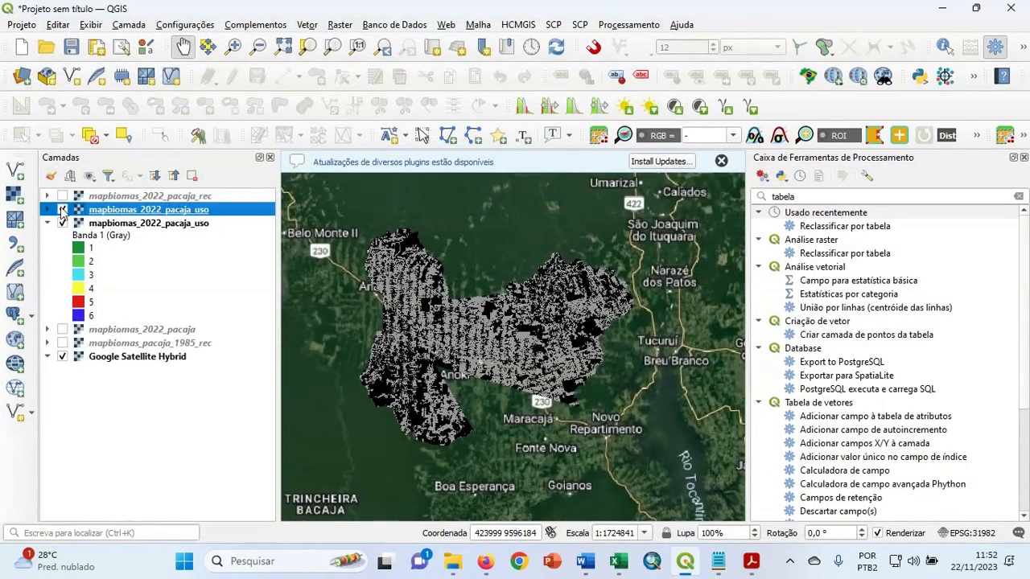
Switch the newly added grayscale copy of mapbiomas_2022_pacaja_uso off and on, and expand its legend.
click(62, 210)
click(62, 209)
click(48, 210)
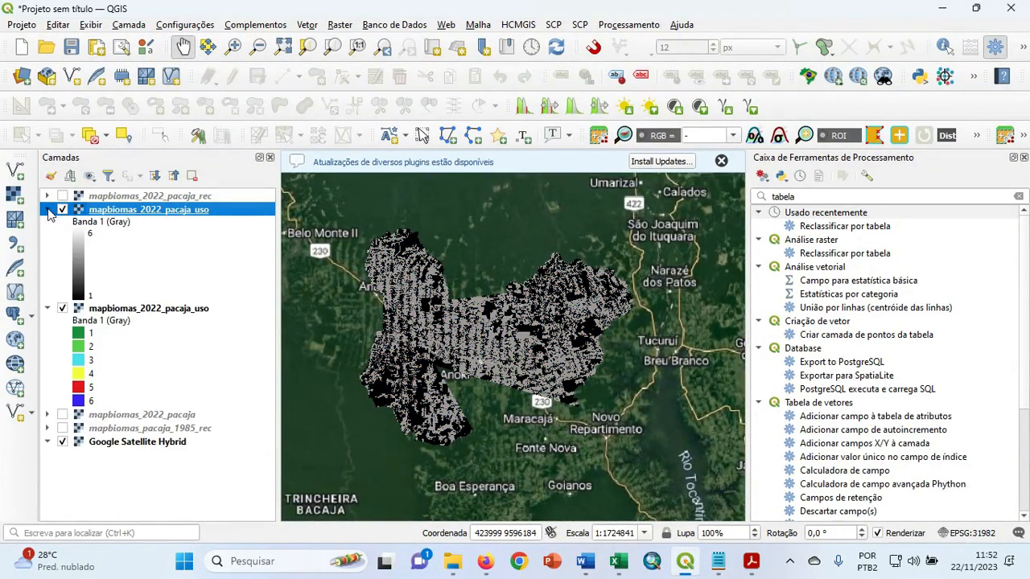
Load the style file estilo_uso_pacaja onto the grayscale copy of mapbiomas_2022_pacaja_uso and accept its symbology.
right_click(159, 214)
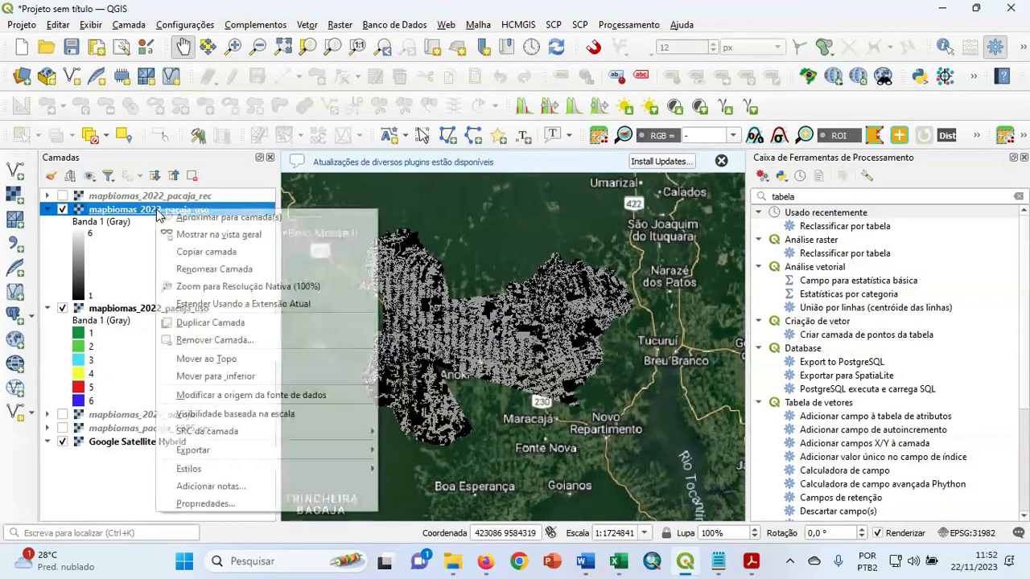
click(100, 492)
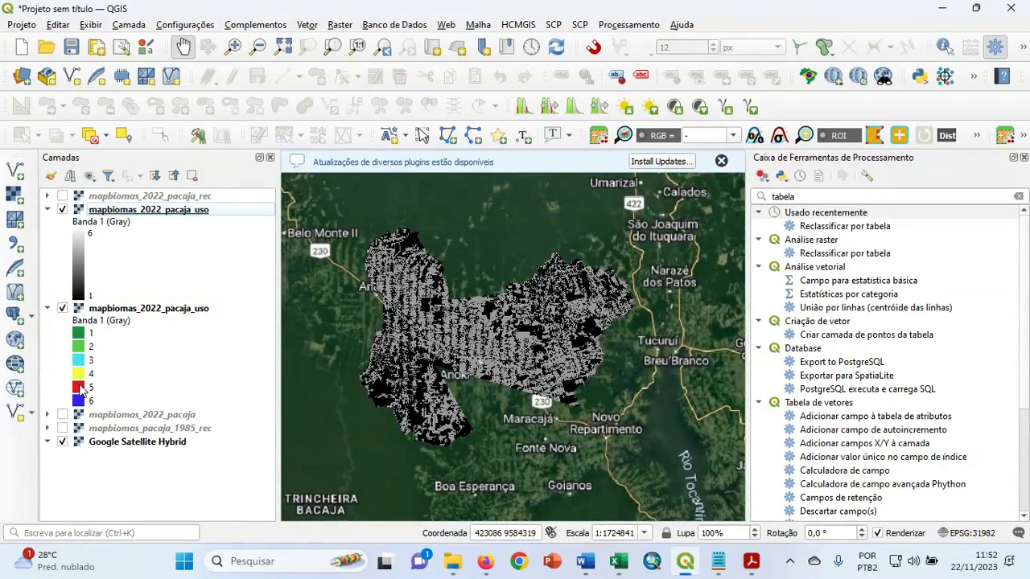
right_click(143, 209)
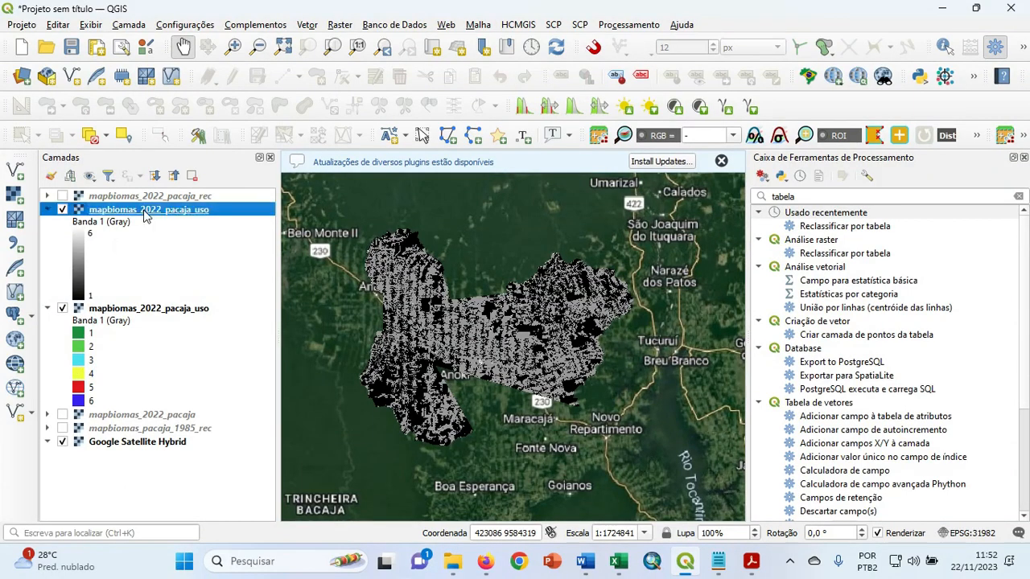
click(193, 504)
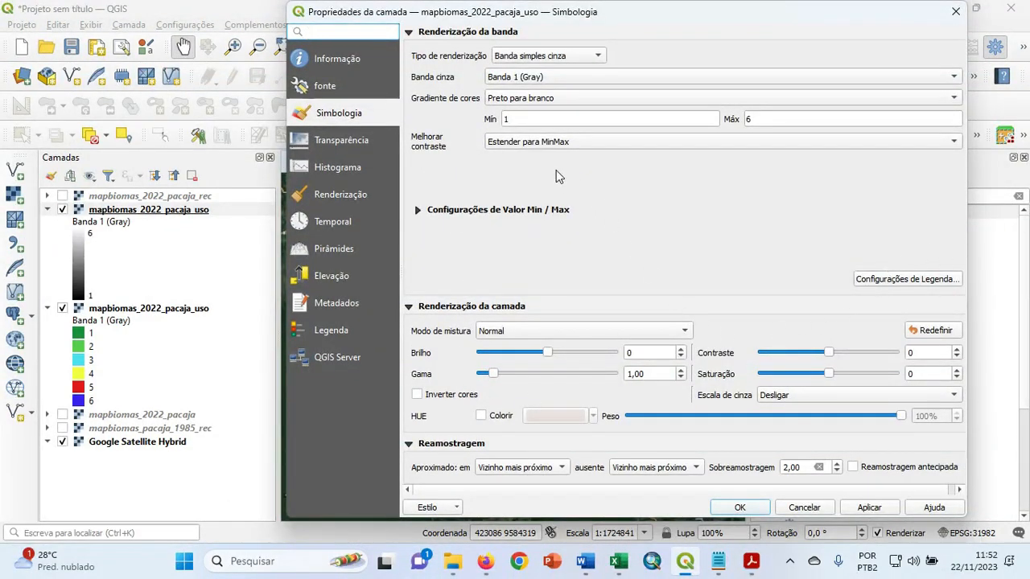
click(450, 513)
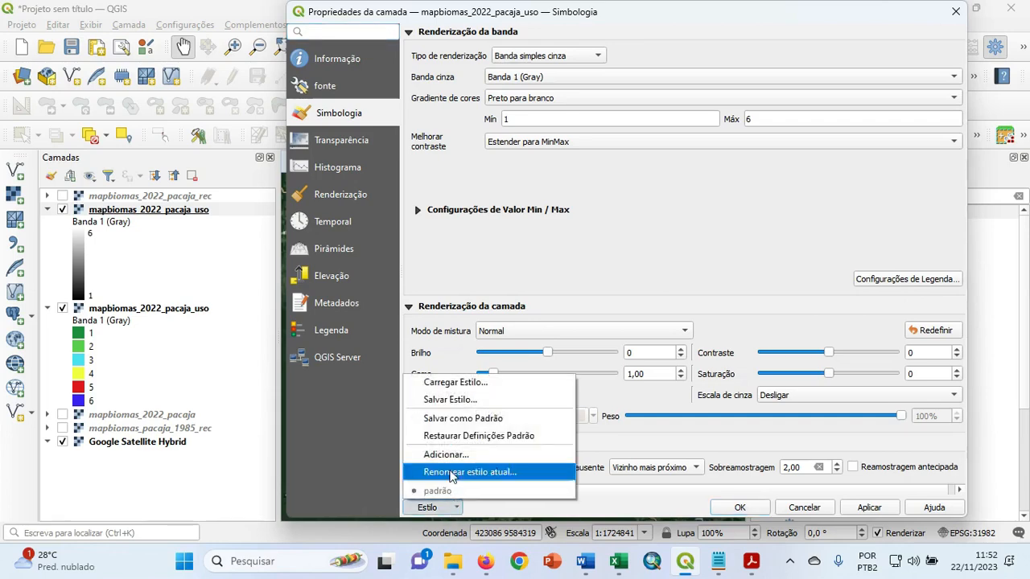
click(465, 392)
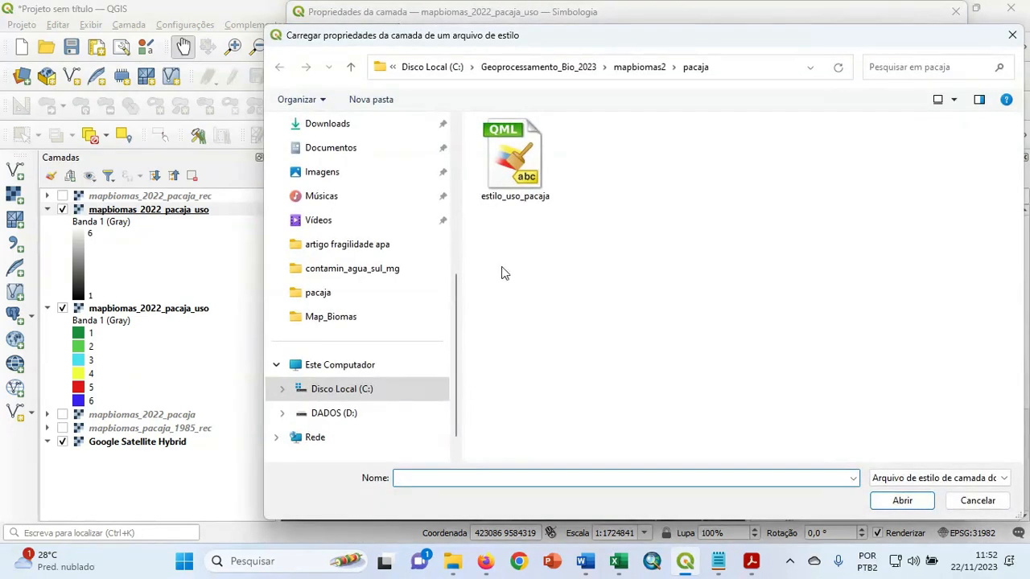
click(520, 139)
click(900, 501)
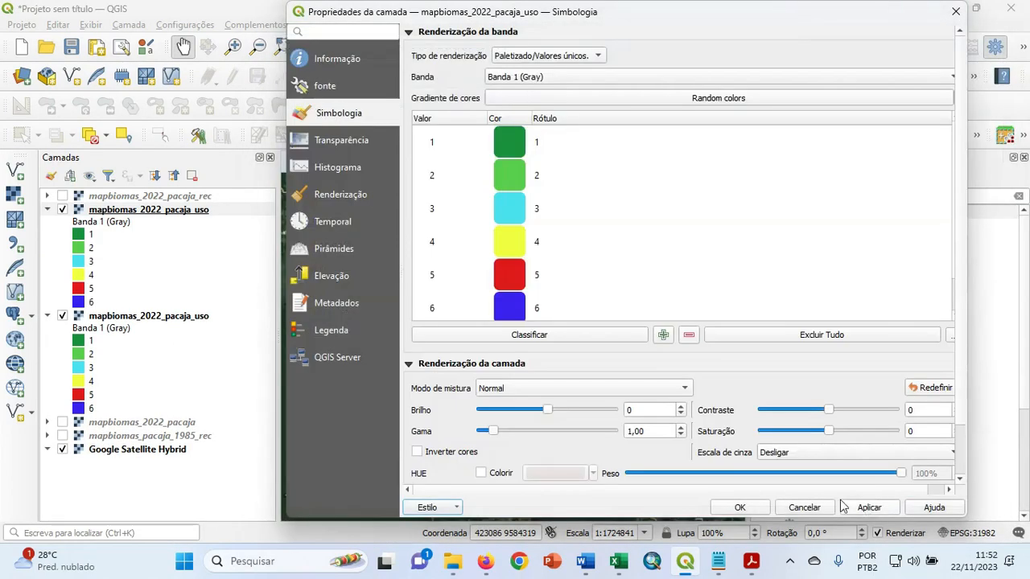
click(739, 508)
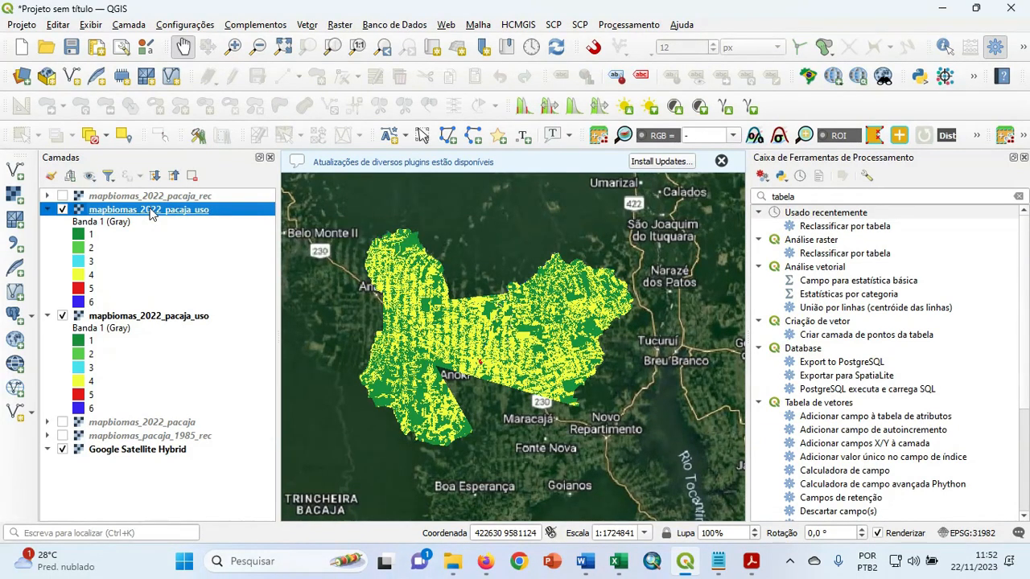
Remove the upper duplicate of the mapbiomas_2022_pacaja_uso layer from the project.
right_click(149, 210)
click(221, 341)
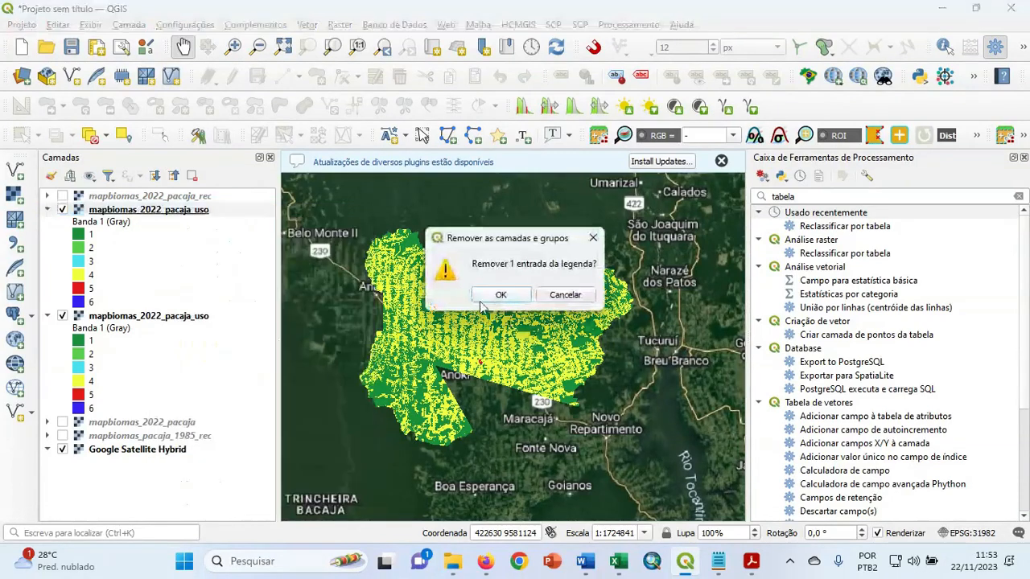
click(499, 296)
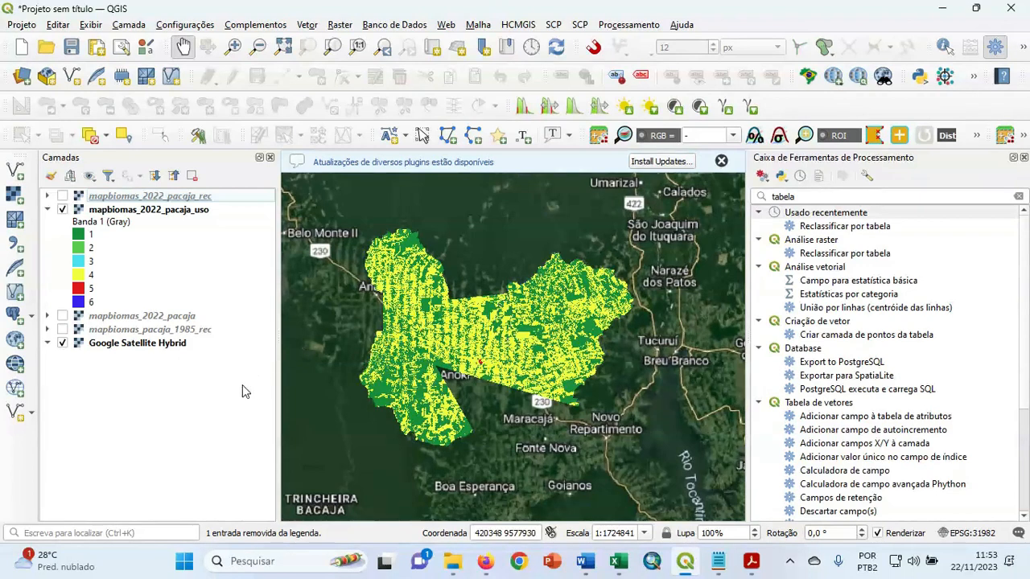
Search the processing tools for report and open the GRASS r.report raster tool.
click(805, 196)
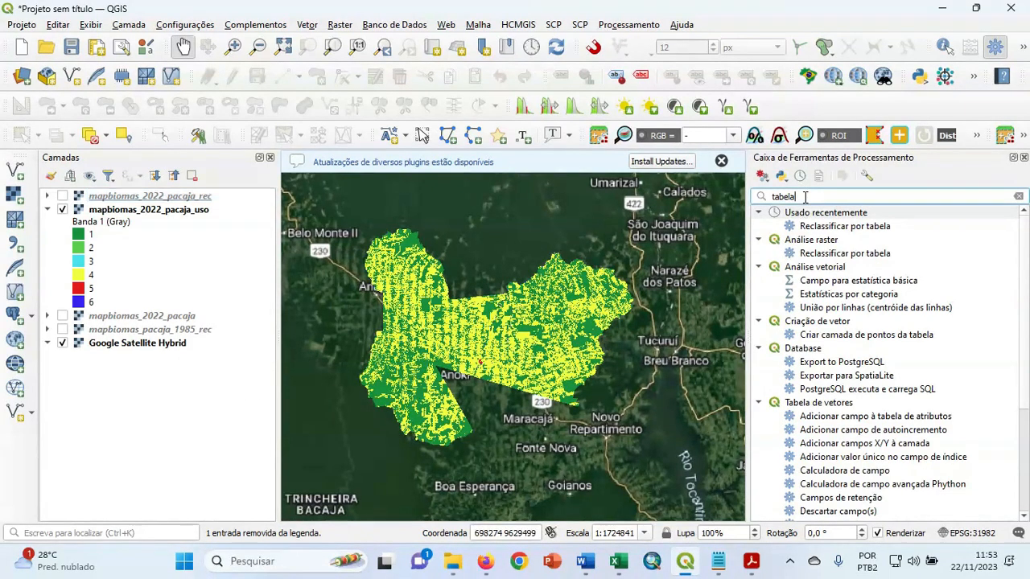
key(BackSpace)
key(BackSpace)
key(BackSpace)
key(BackSpace)
key(BackSpace)
key(BackSpace)
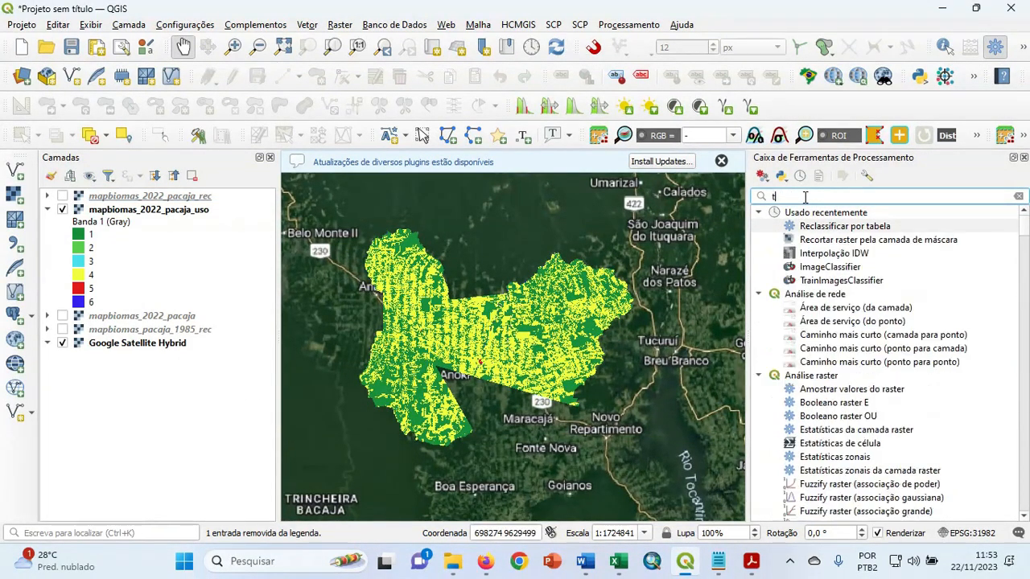
text(report)
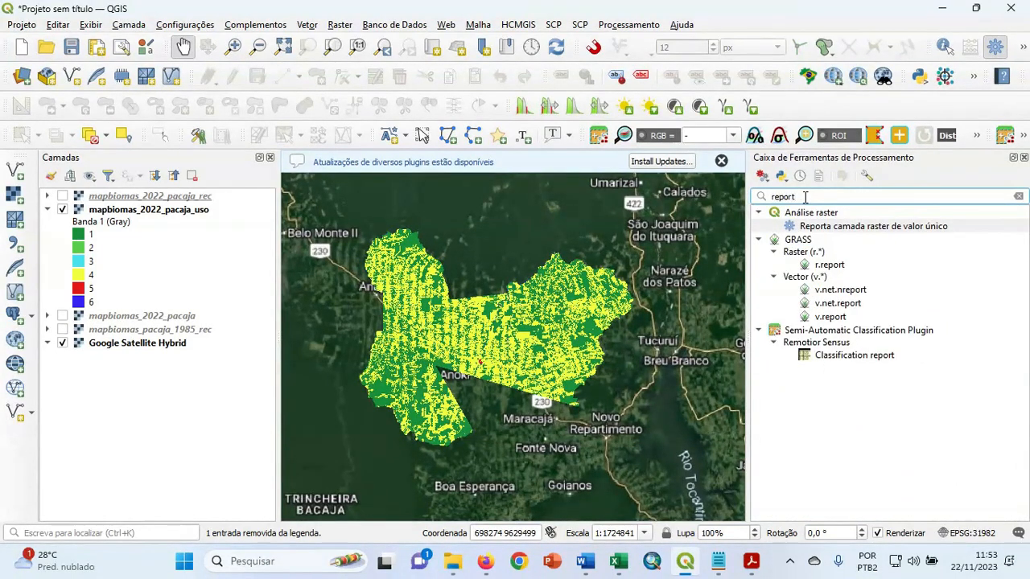
click(845, 265)
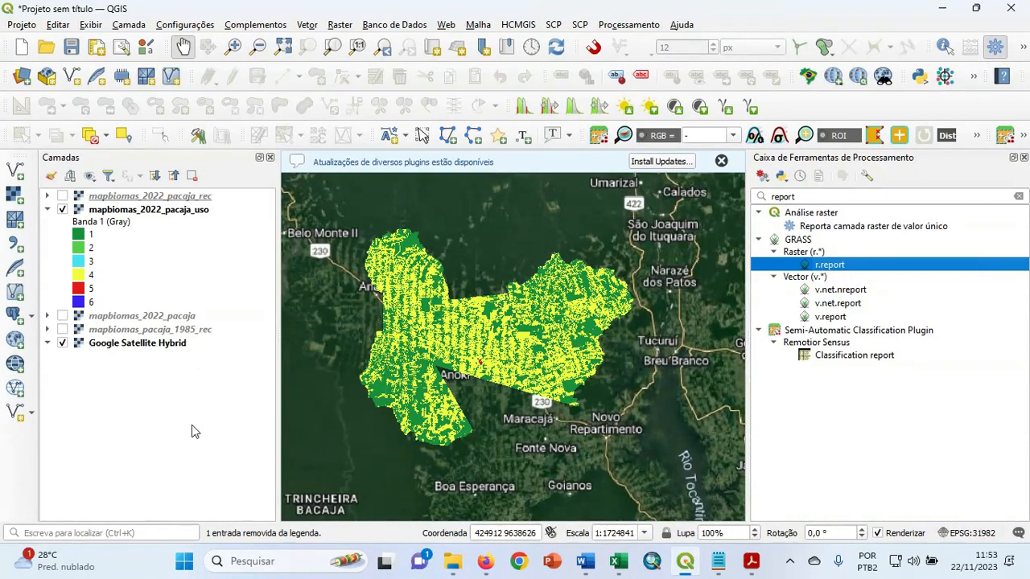
double_click(841, 266)
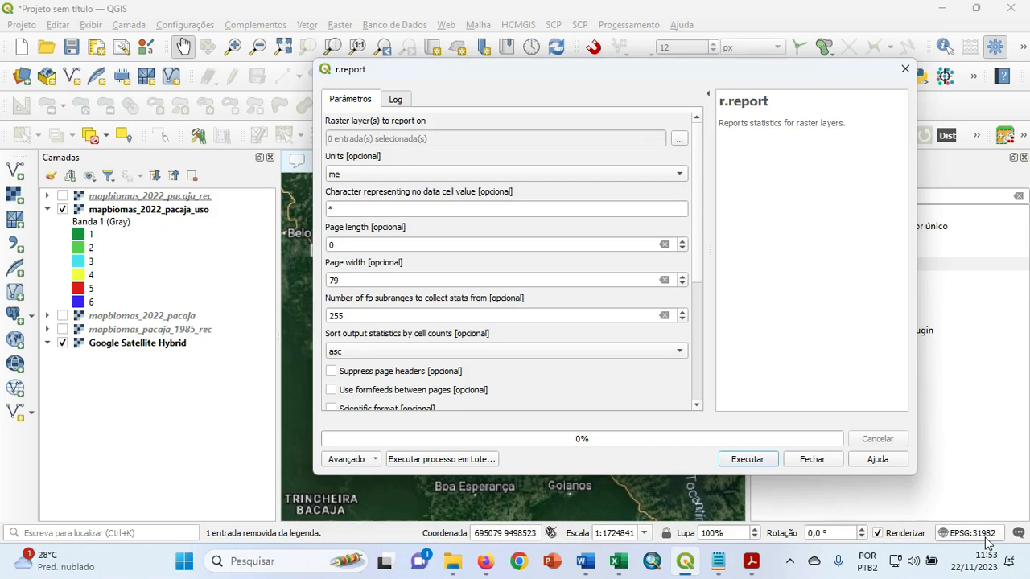
Choose mapbiomas_2022_pacaja_uso as the raster layer to report on and set the units to k.
click(679, 140)
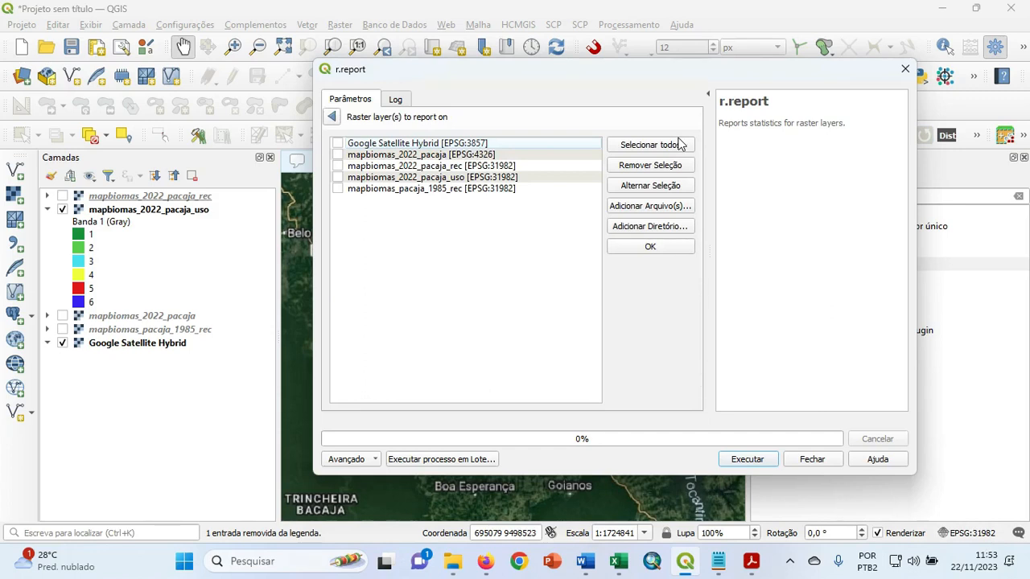
click(338, 178)
click(331, 117)
click(363, 174)
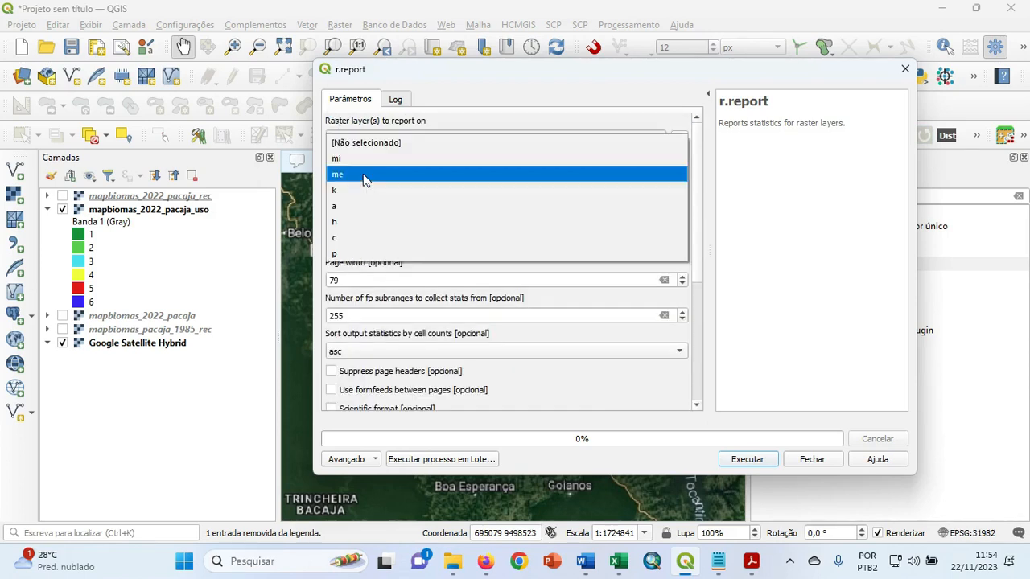
click(362, 190)
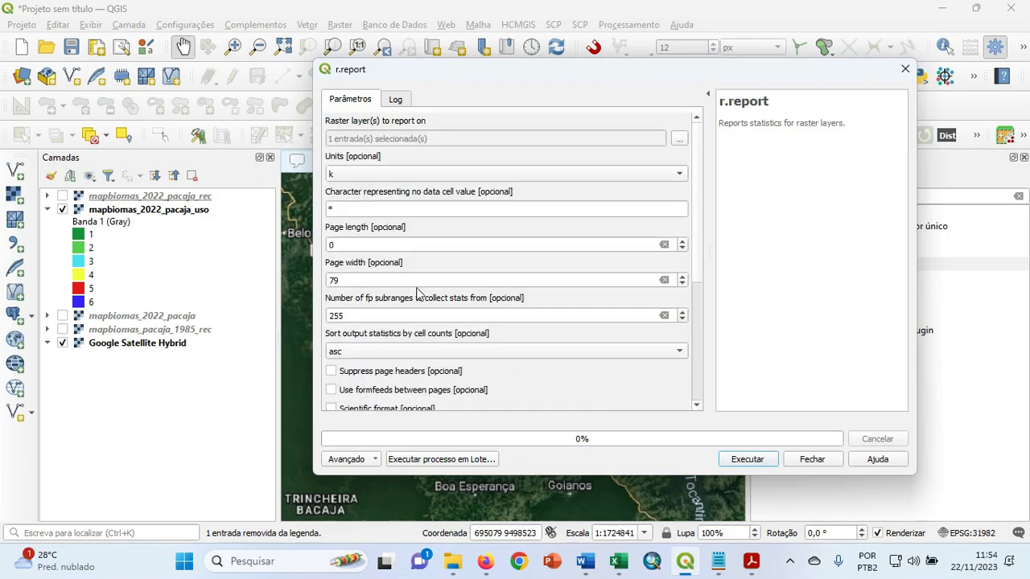
Exclude no data cells and run r.report with its output saved as area_km2_pacaja_2022.txt in the mapbiomas2/pacaja folder.
drag(699, 243, 709, 347)
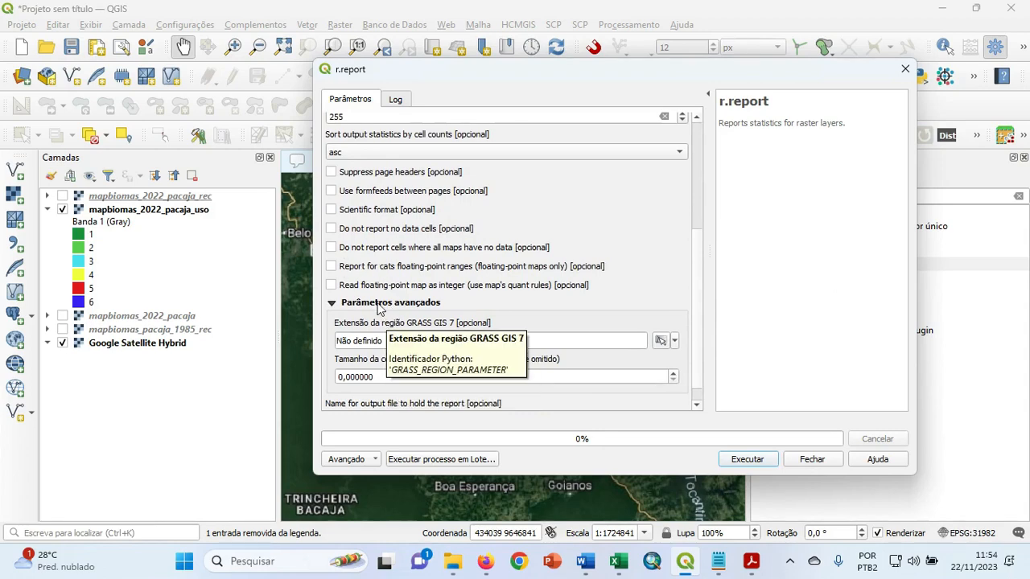
click(330, 229)
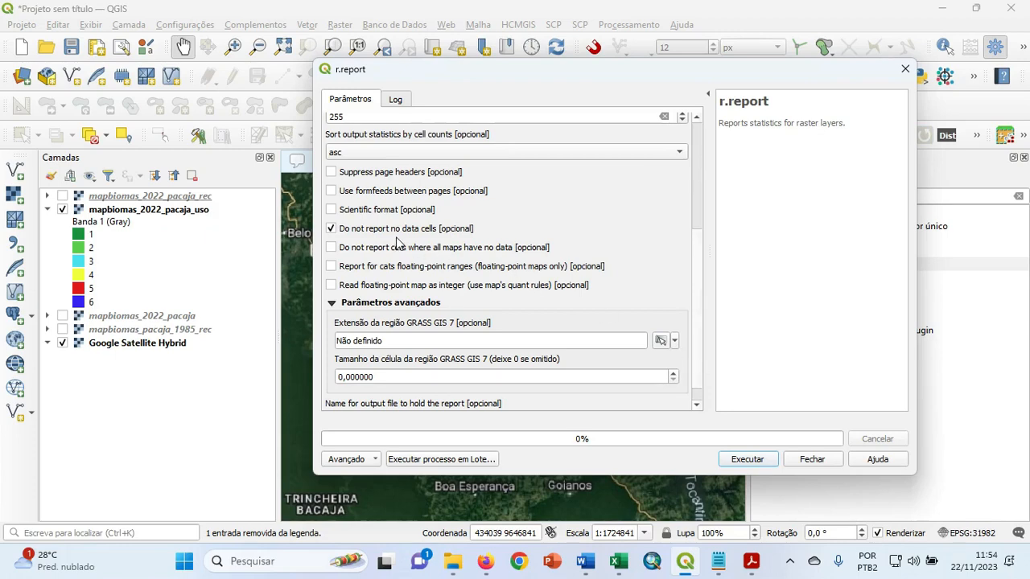
scroll(698, 291, down, 1)
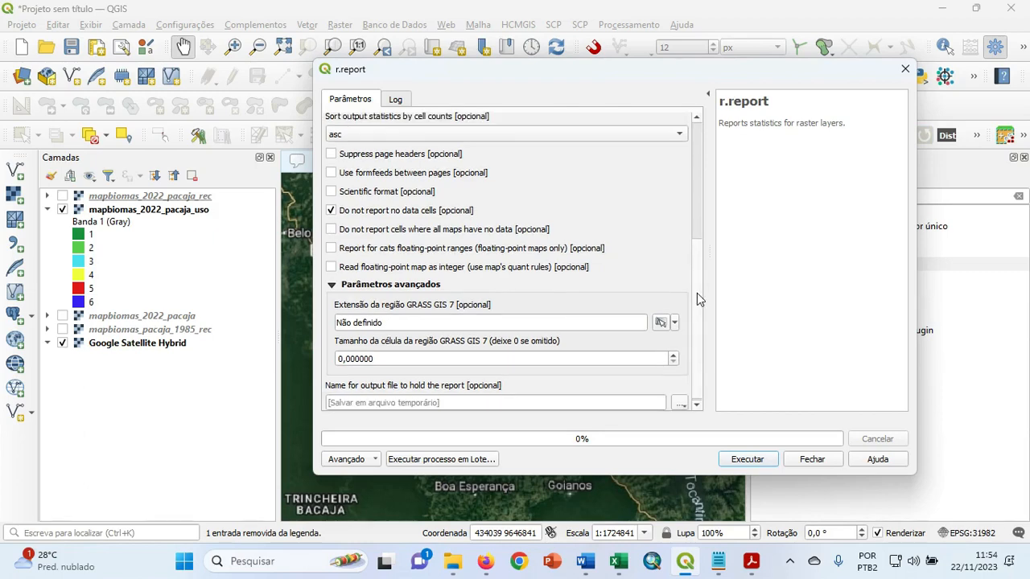
scroll(697, 293, down, 1)
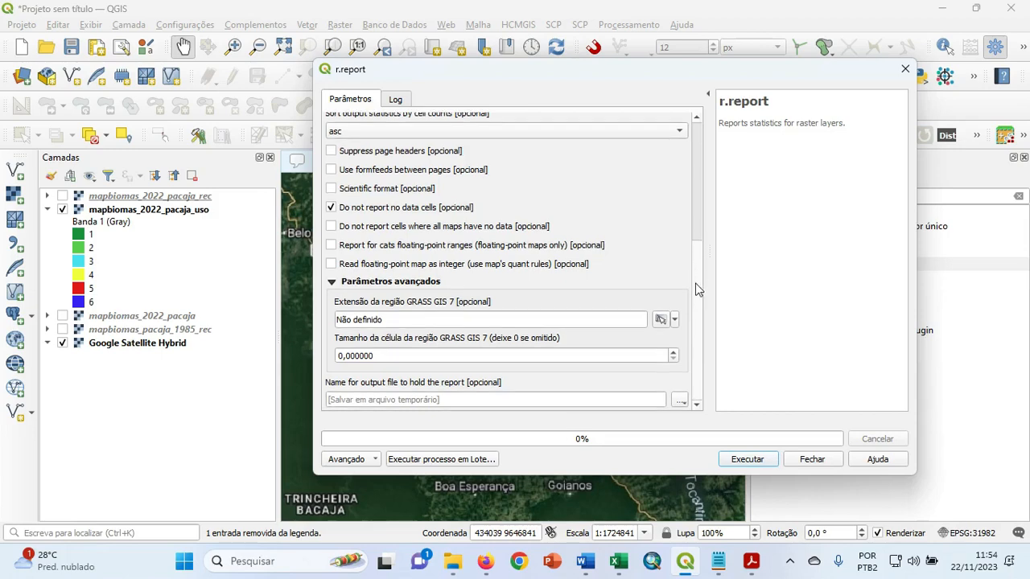
click(678, 402)
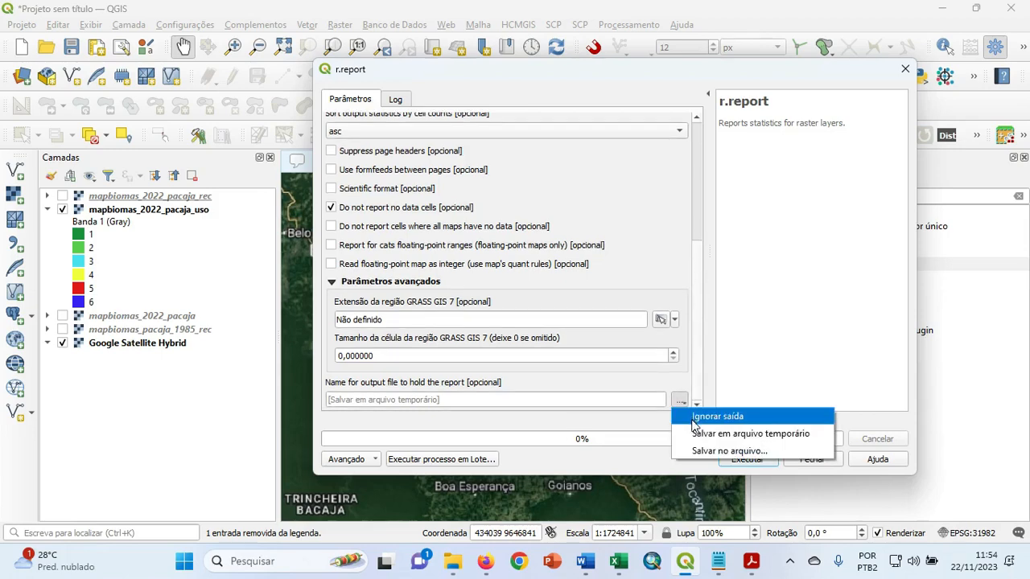
click(700, 451)
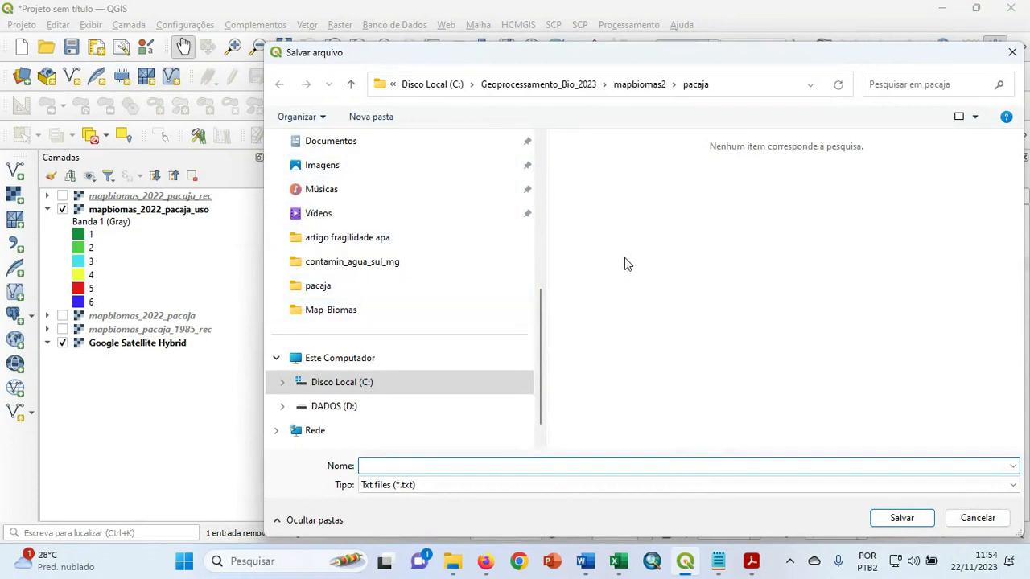
text(area)
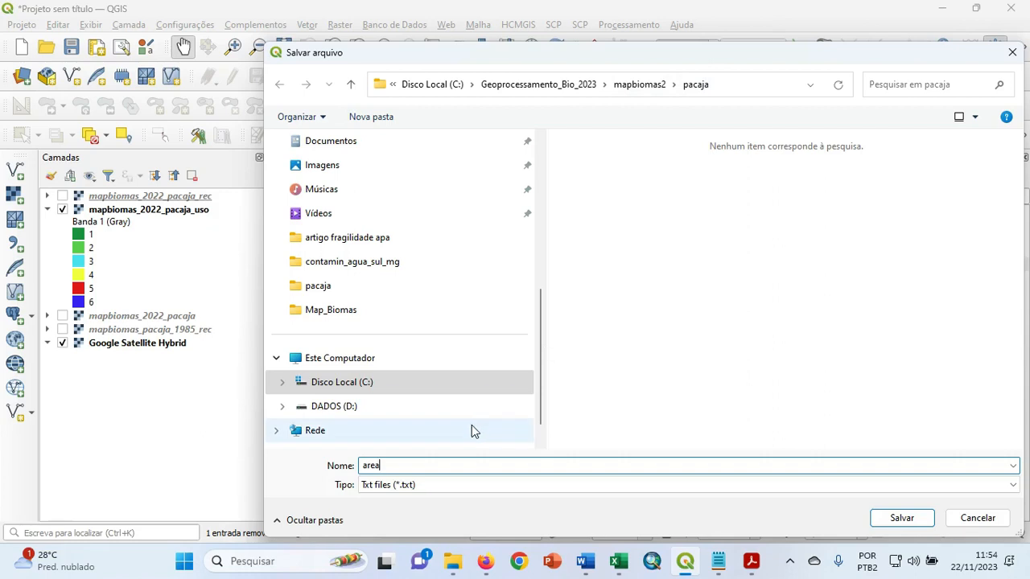
text(_km2_pacaja_2022)
click(901, 518)
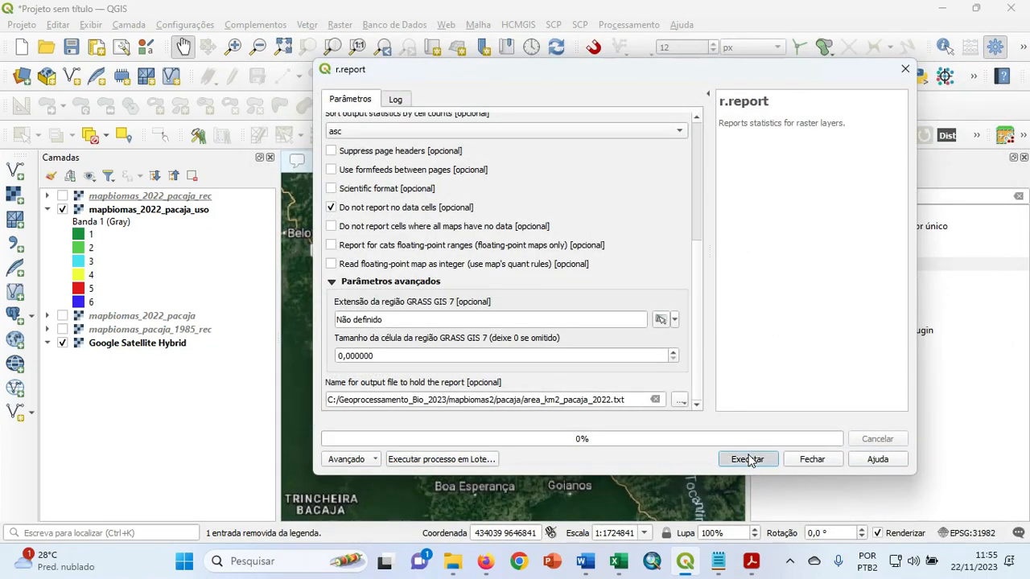
click(747, 458)
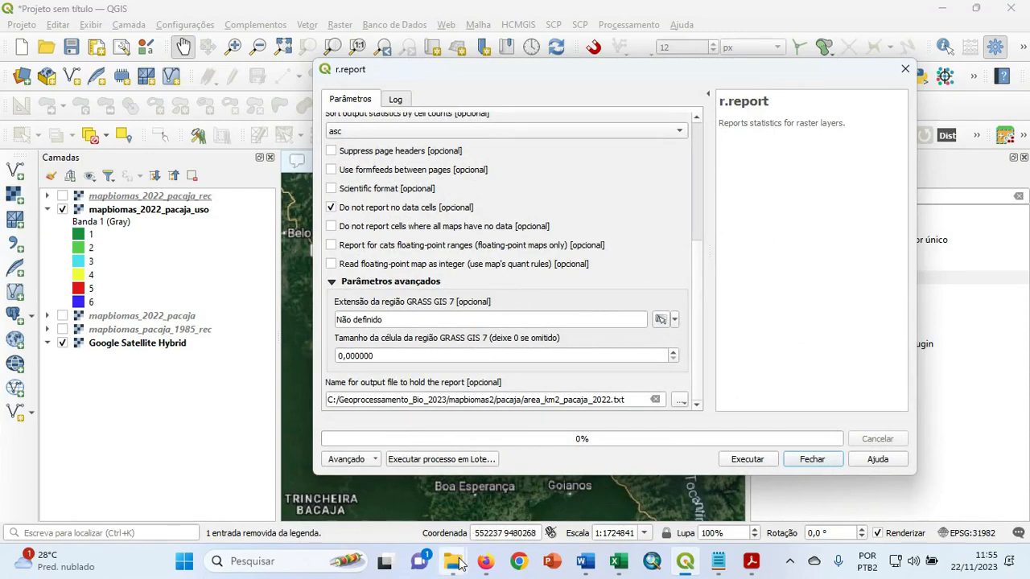
Switch to File Explorer and open the area_km2_pacaja_2022 report from the Geoprocessamento_Bio_2023/mapbiomas2/pacaja folder on drive C.
mouse_move(461, 567)
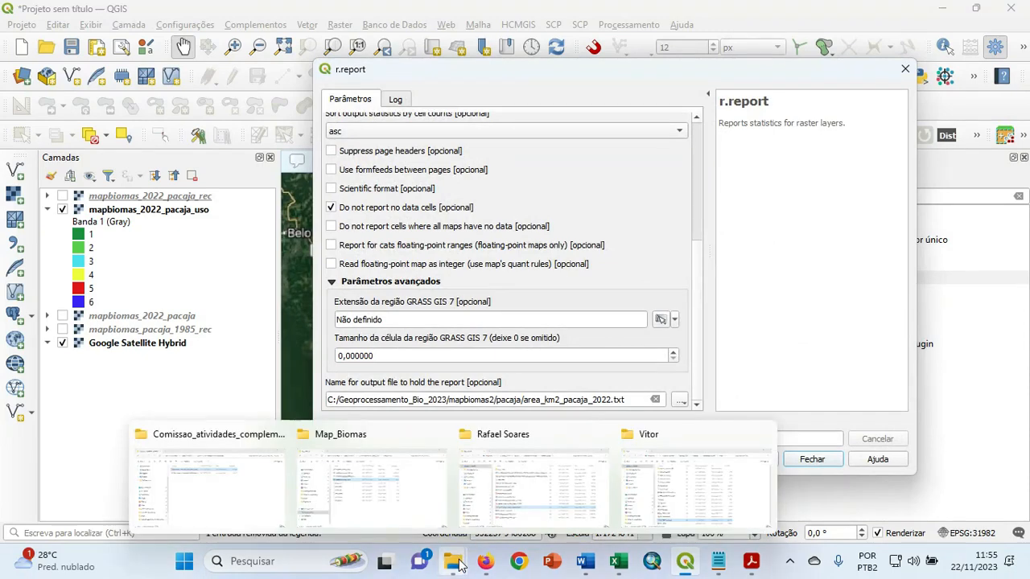
right_click(457, 563)
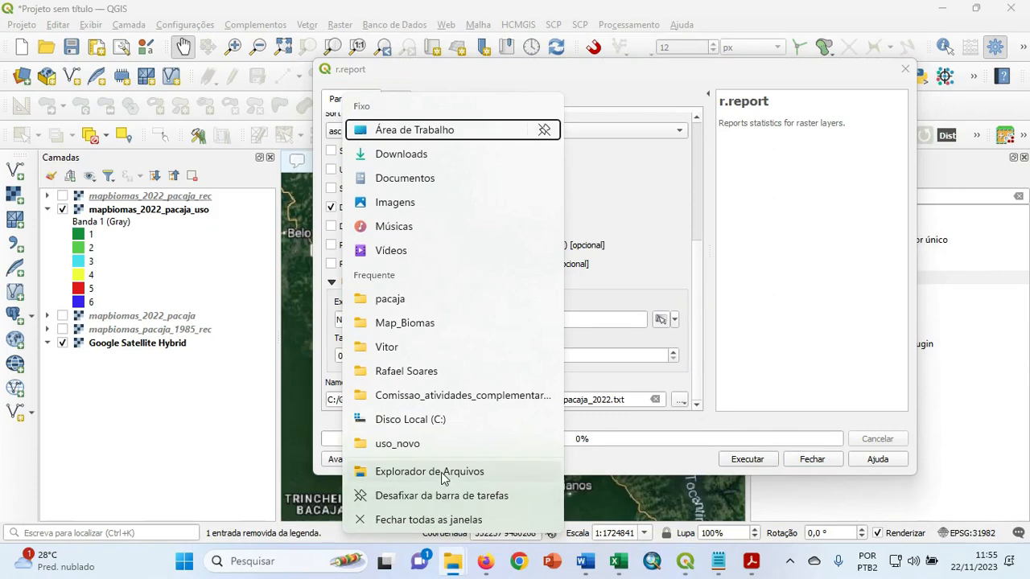
click(439, 425)
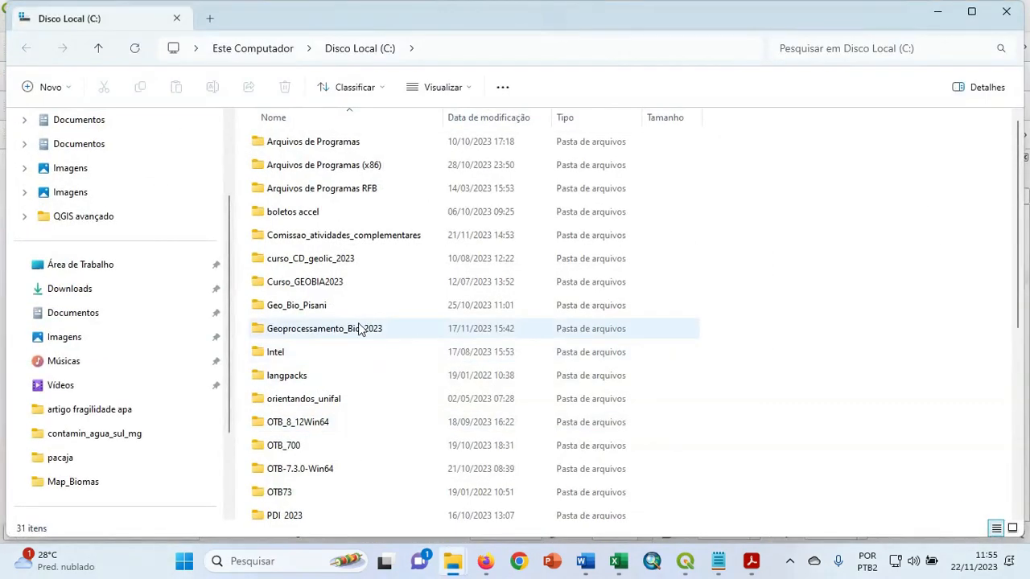
double_click(359, 328)
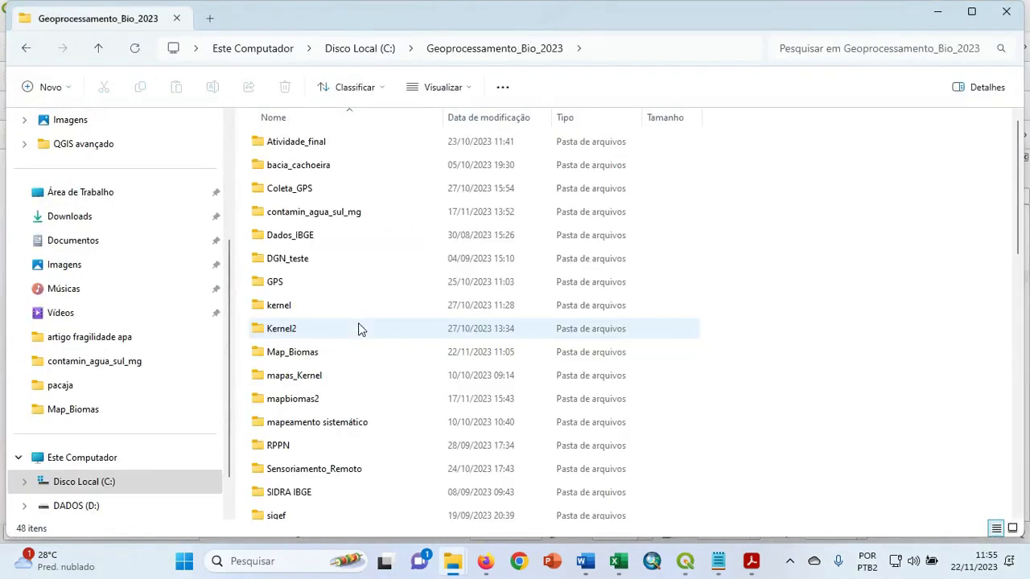
double_click(327, 399)
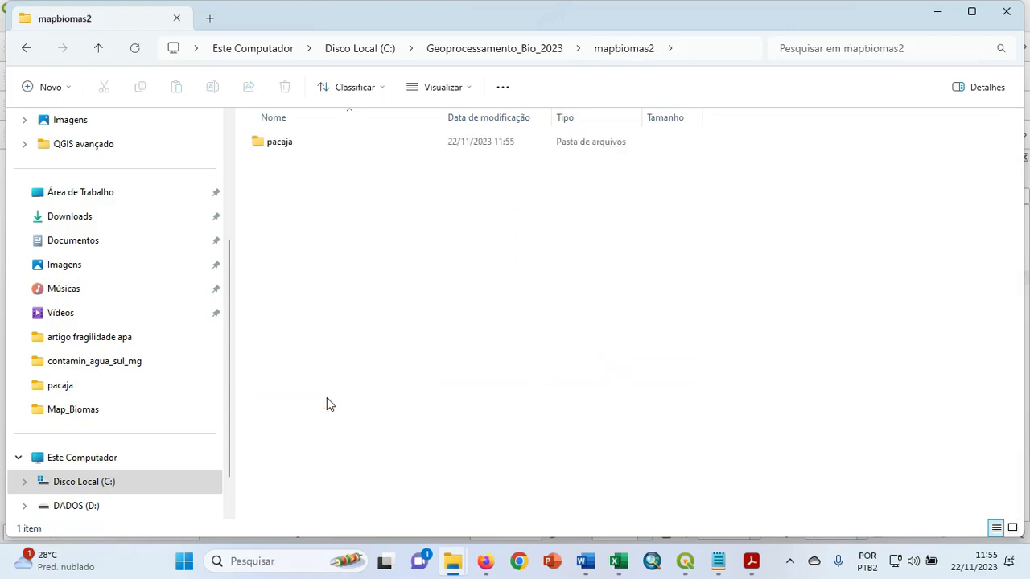
double_click(271, 143)
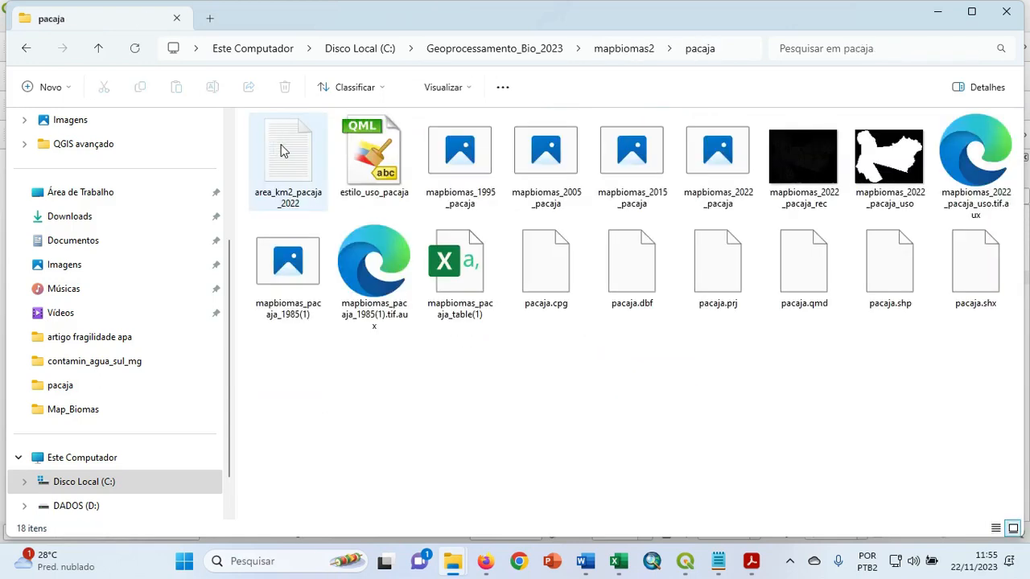
click(293, 162)
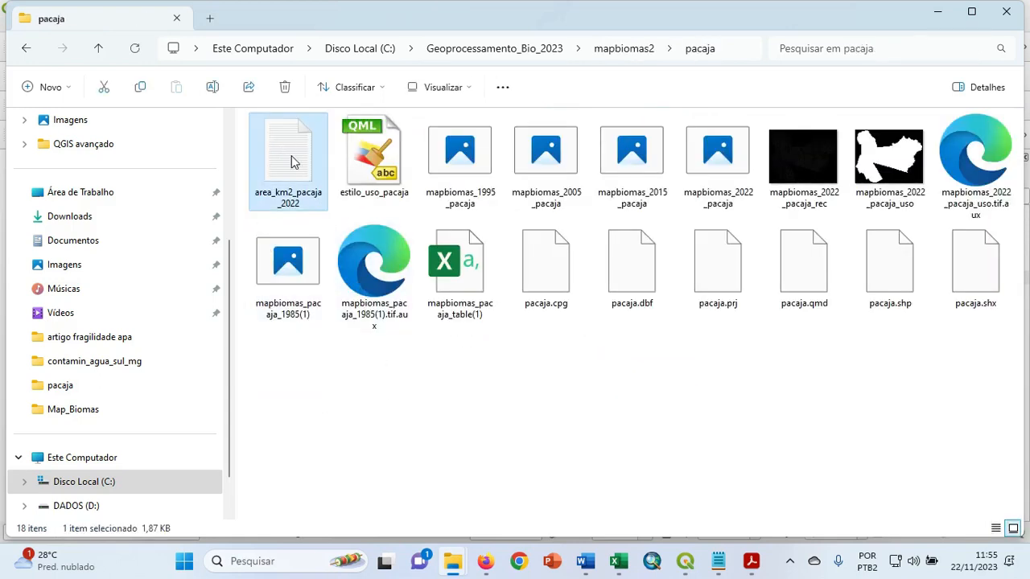
double_click(294, 162)
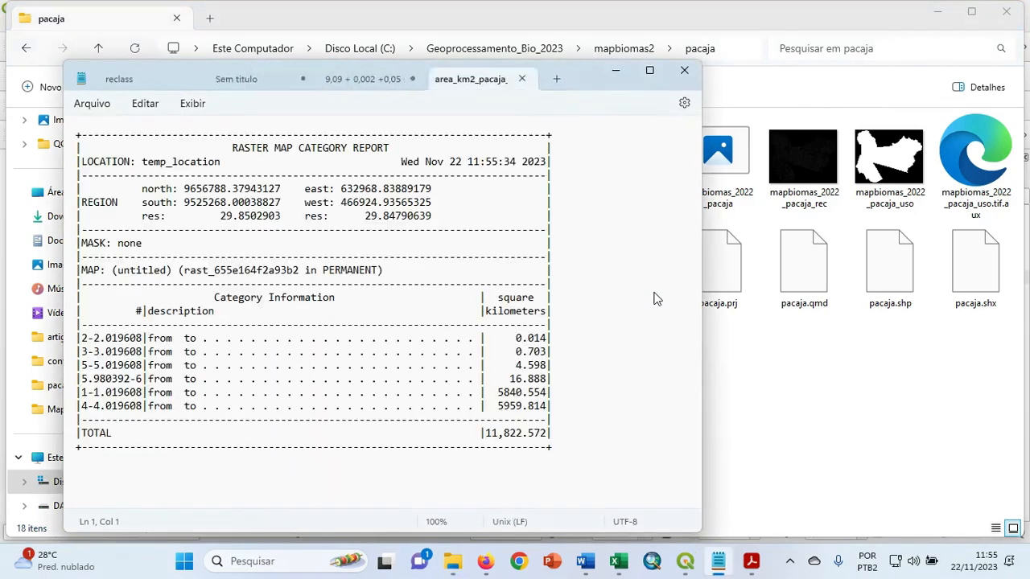
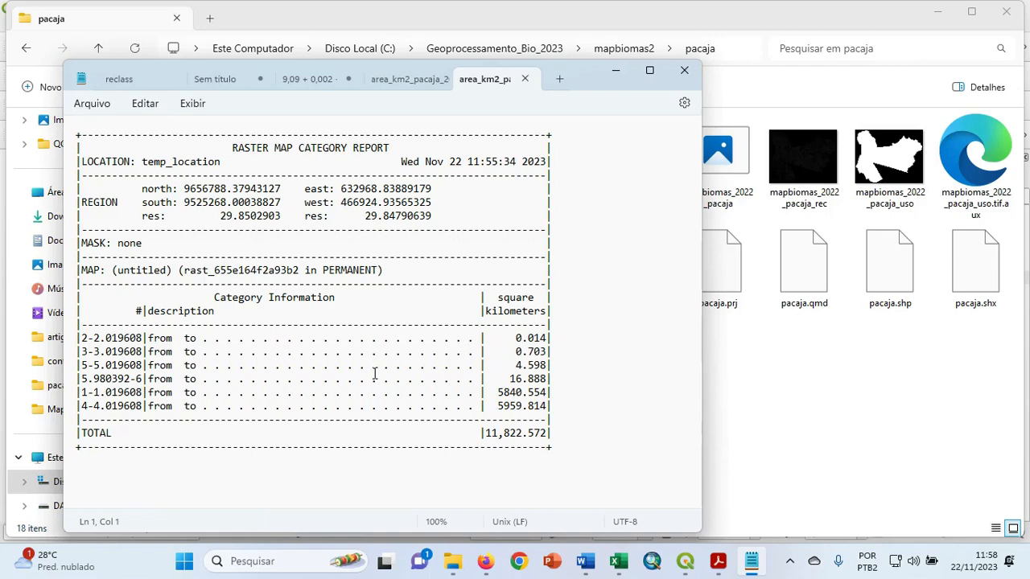
Switch back to QGIS, close the r.report tool and hide the mapbiomas_2022_pacaja_rec layer.
click(616, 70)
mouse_move(691, 563)
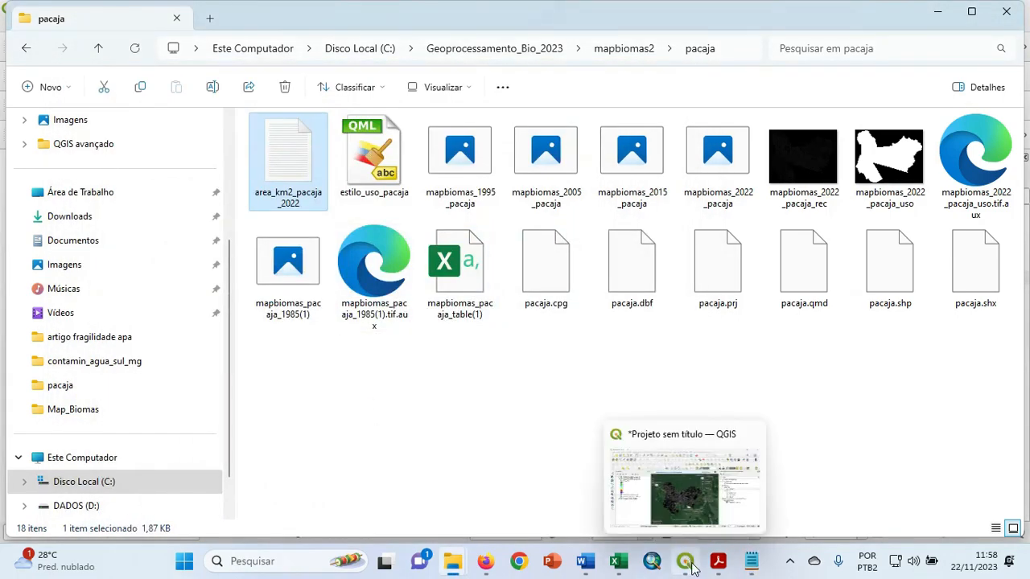
click(688, 503)
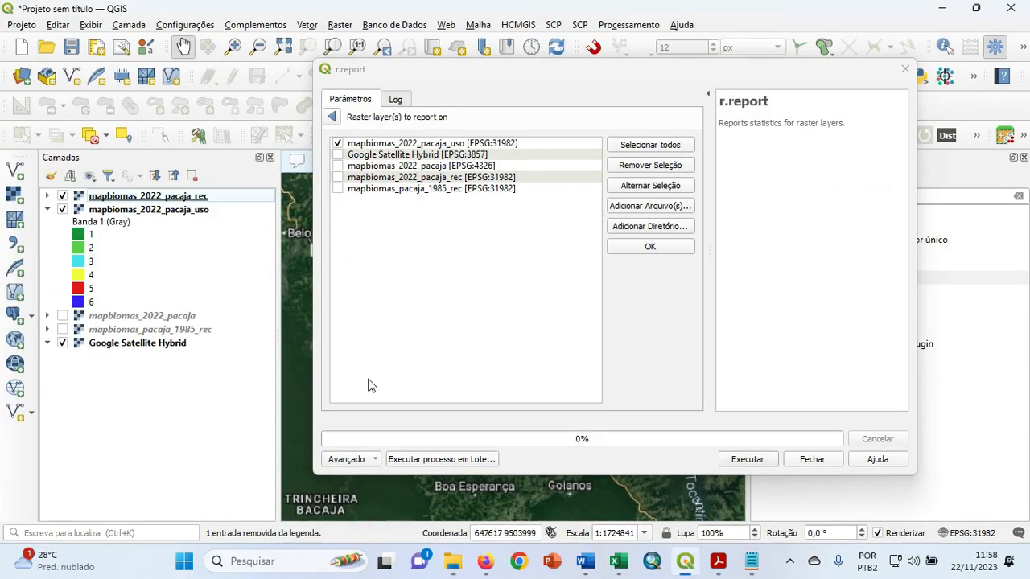
click(809, 460)
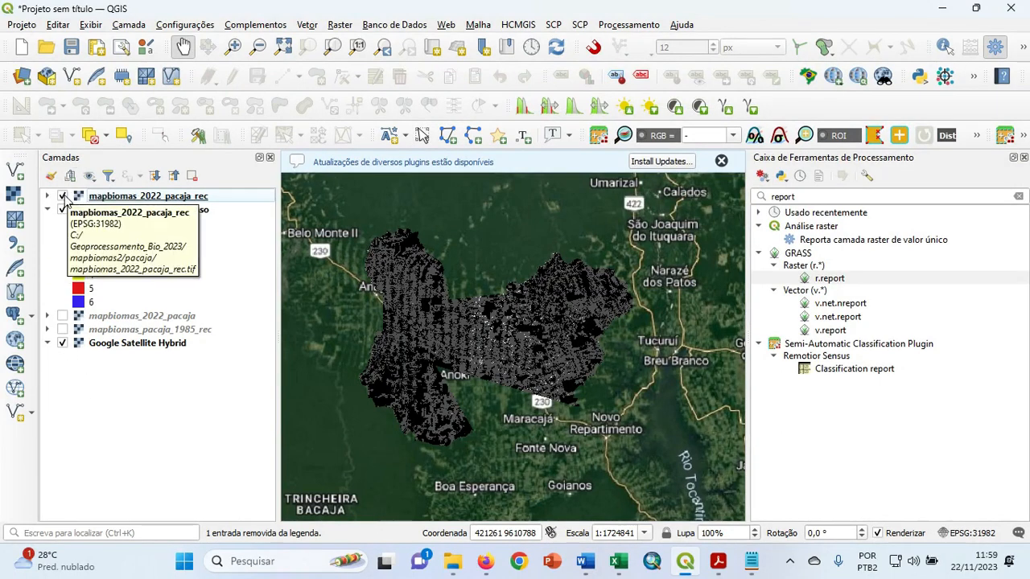
click(63, 197)
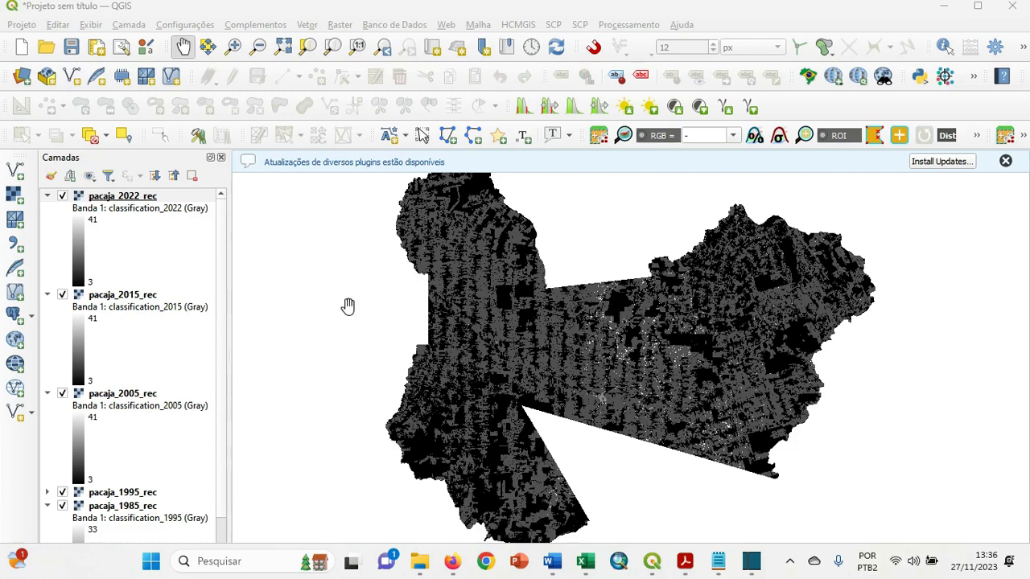
scroll(224, 306, down, 2)
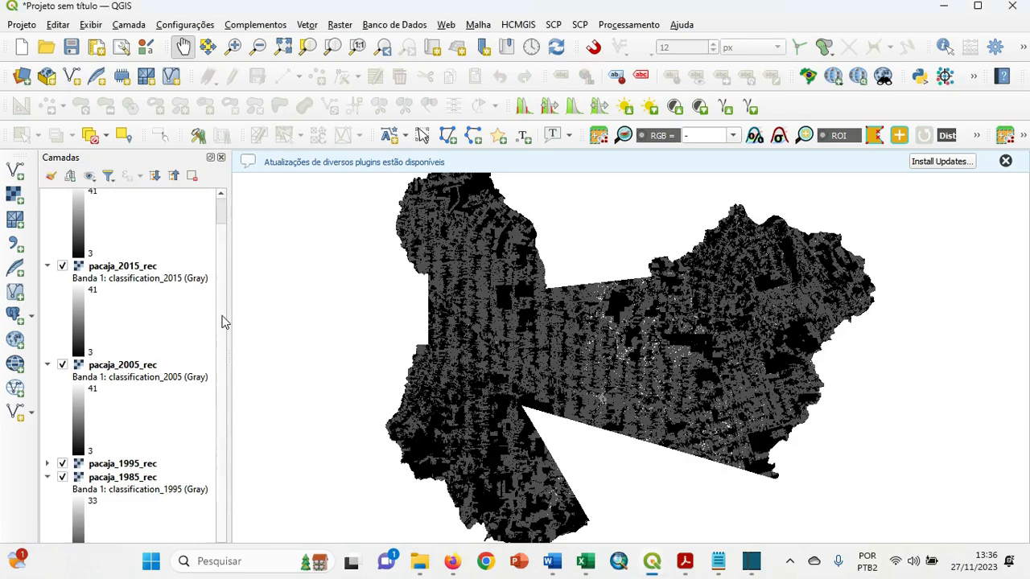
scroll(229, 311, up, 2)
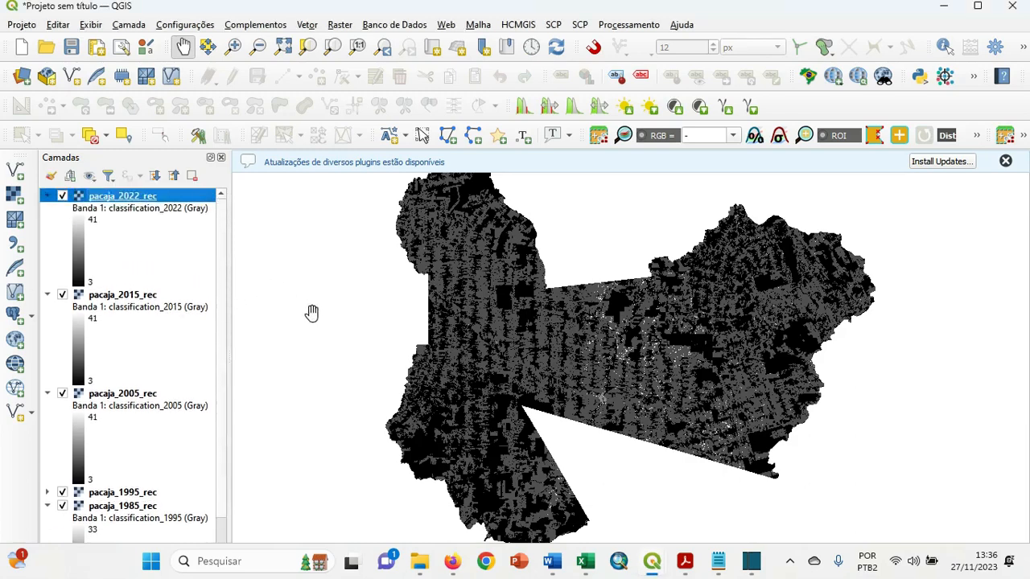
mouse_move(545, 319)
mouse_down()
mouse_move(489, 345)
mouse_move(523, 298)
mouse_move(535, 310)
mouse_up()
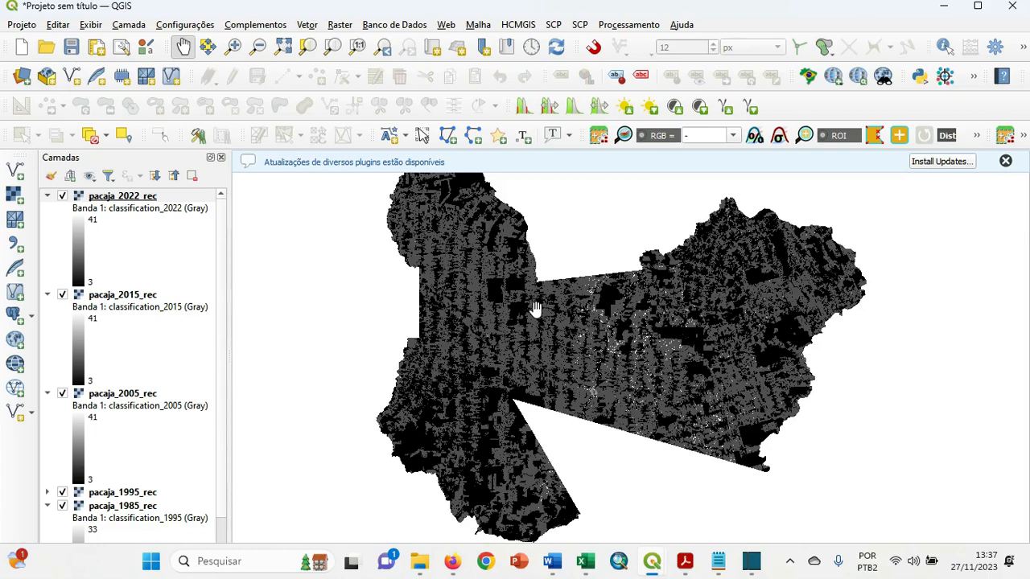
drag(805, 344, 793, 358)
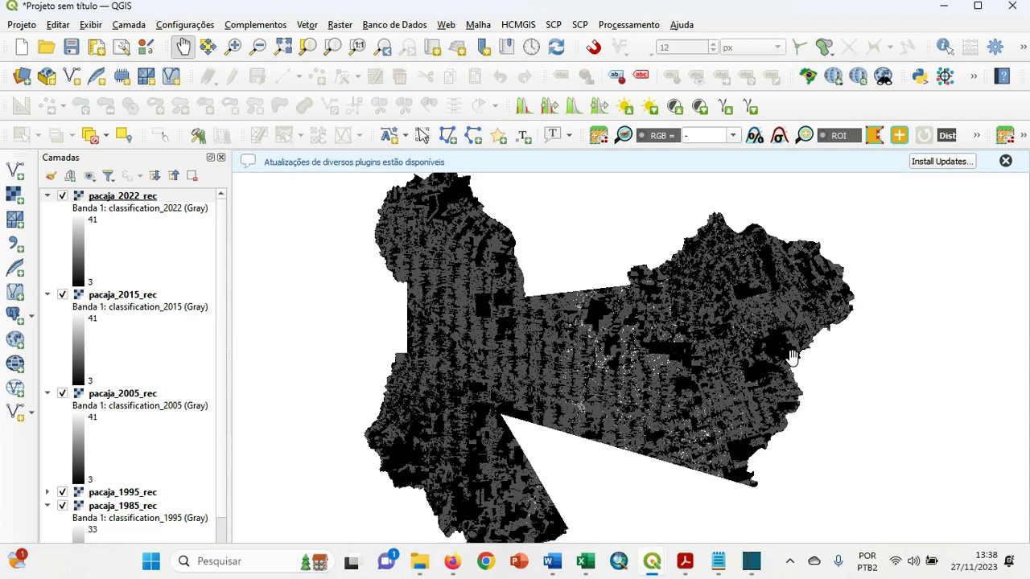
drag(793, 358, 790, 355)
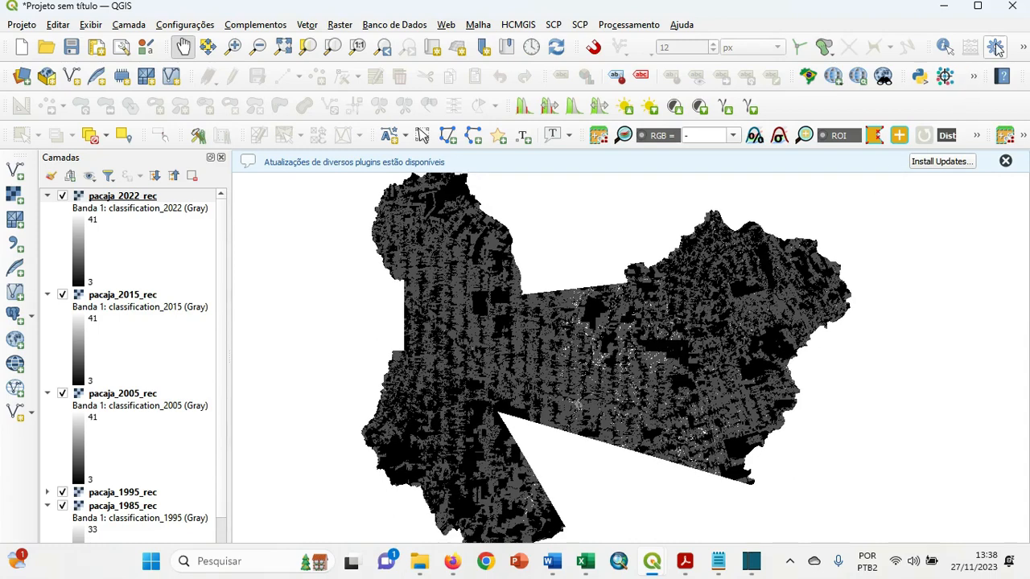
Search the processing toolbox for tabela and open the Reclassificar por tabela tool.
click(996, 48)
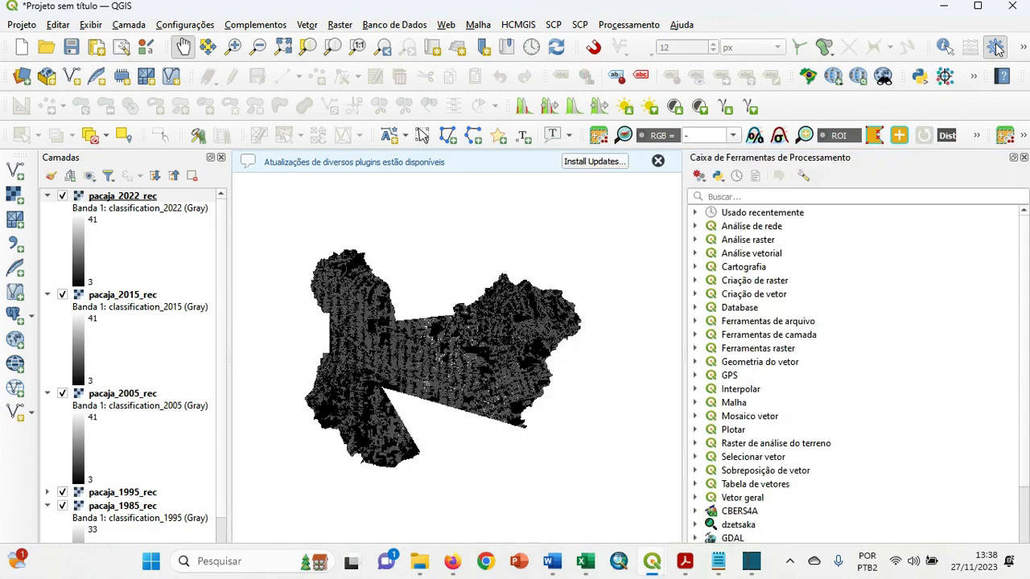
click(840, 195)
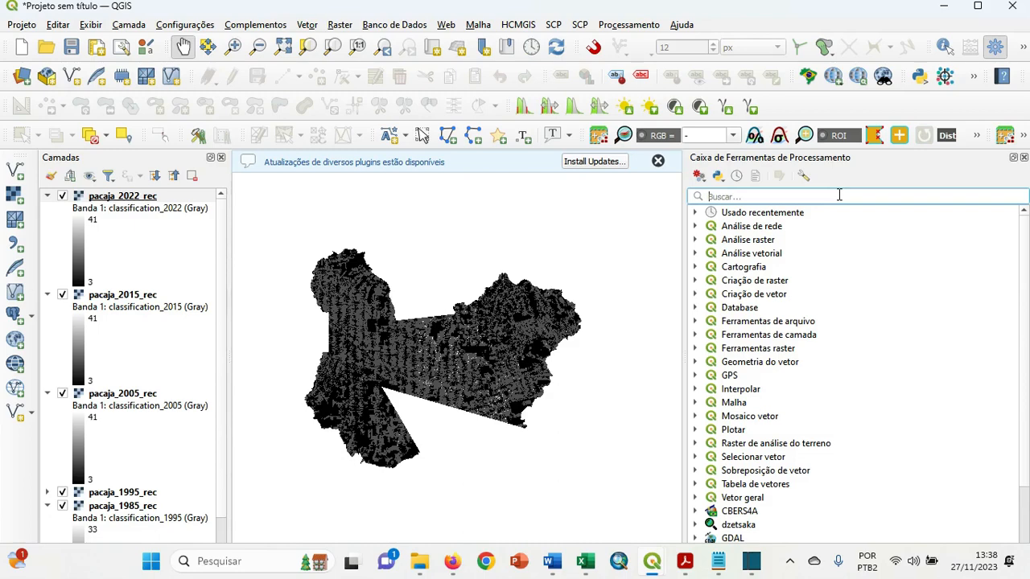
text(tabela)
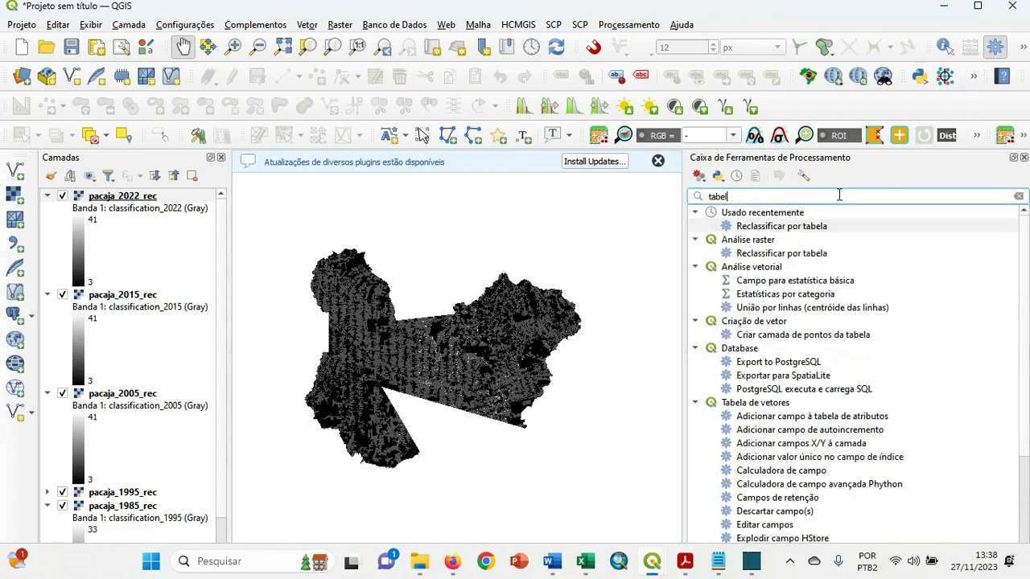
click(815, 228)
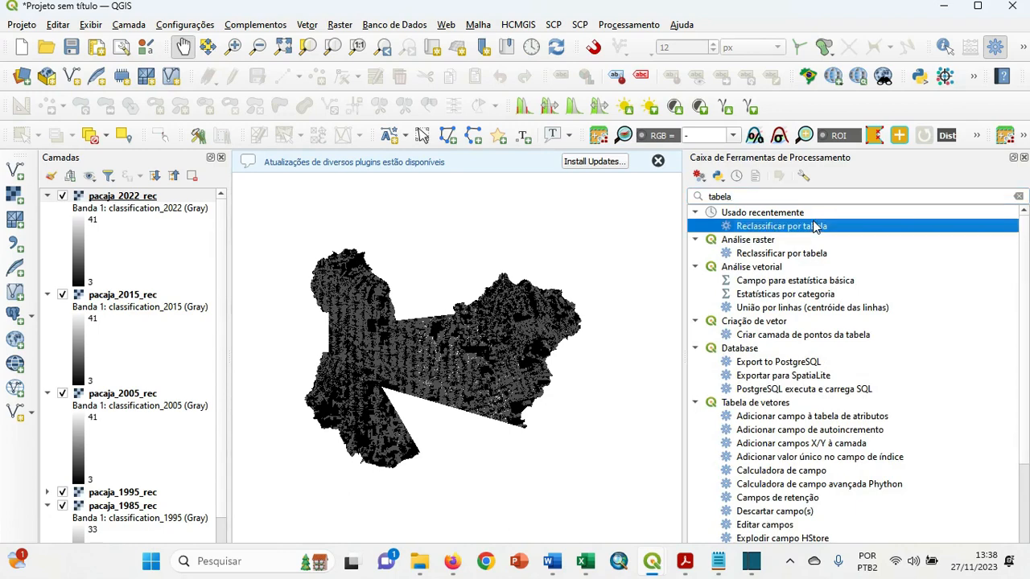
double_click(813, 227)
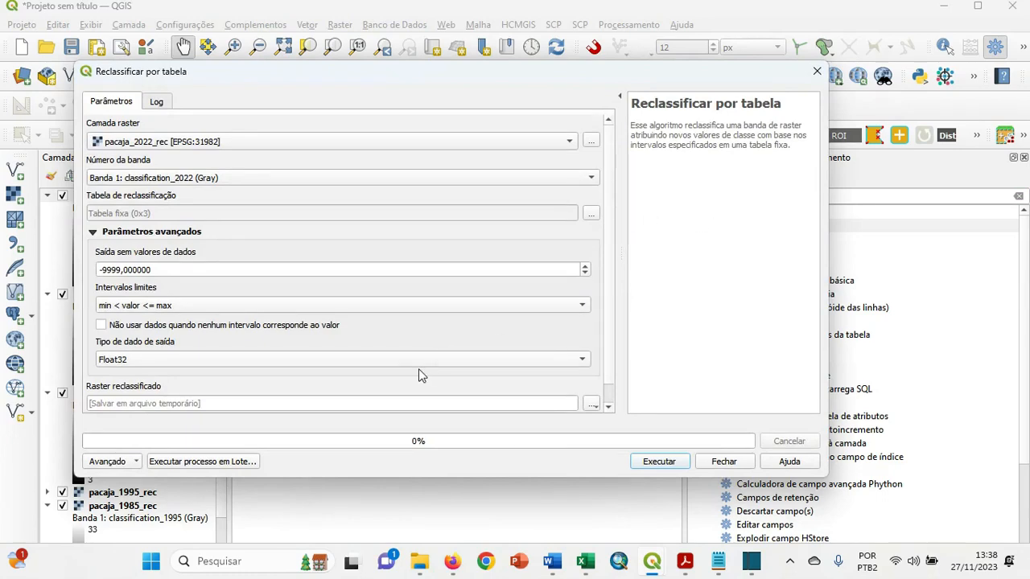
Run Reclassificar por tabela as a batch process and add three more rows to the batch.
click(226, 461)
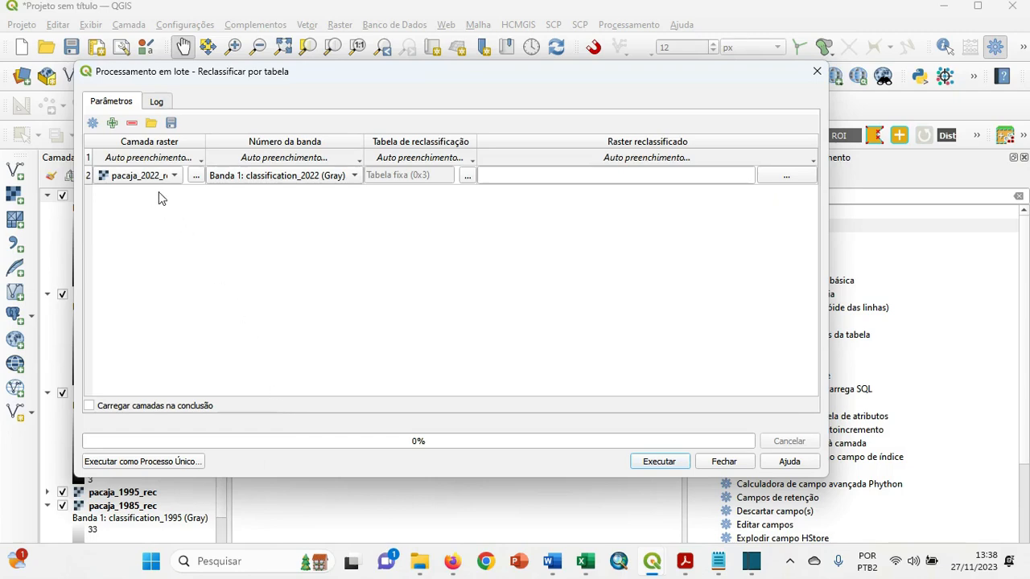
drag(286, 96, 374, 102)
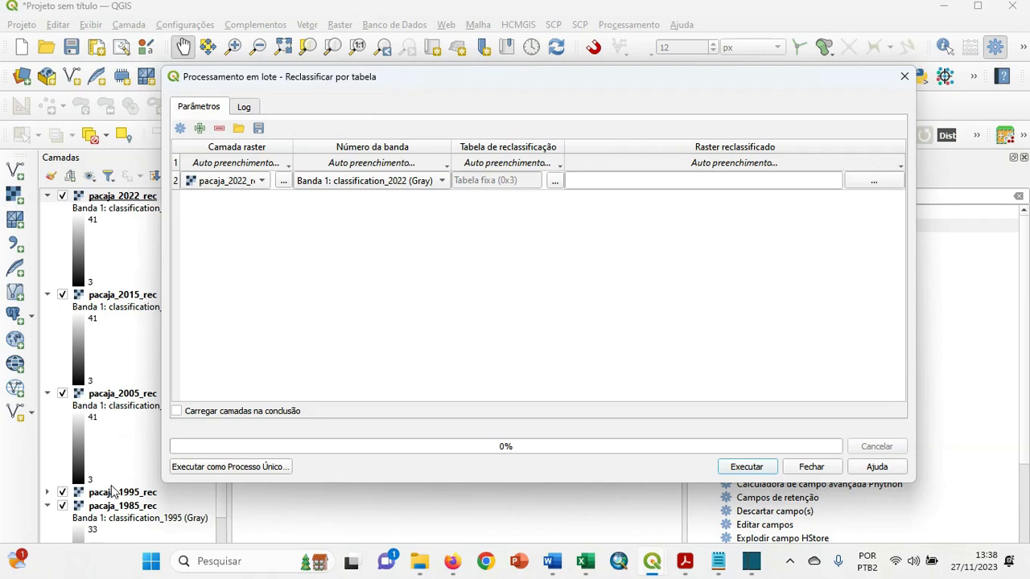
click(200, 129)
click(199, 128)
click(199, 128)
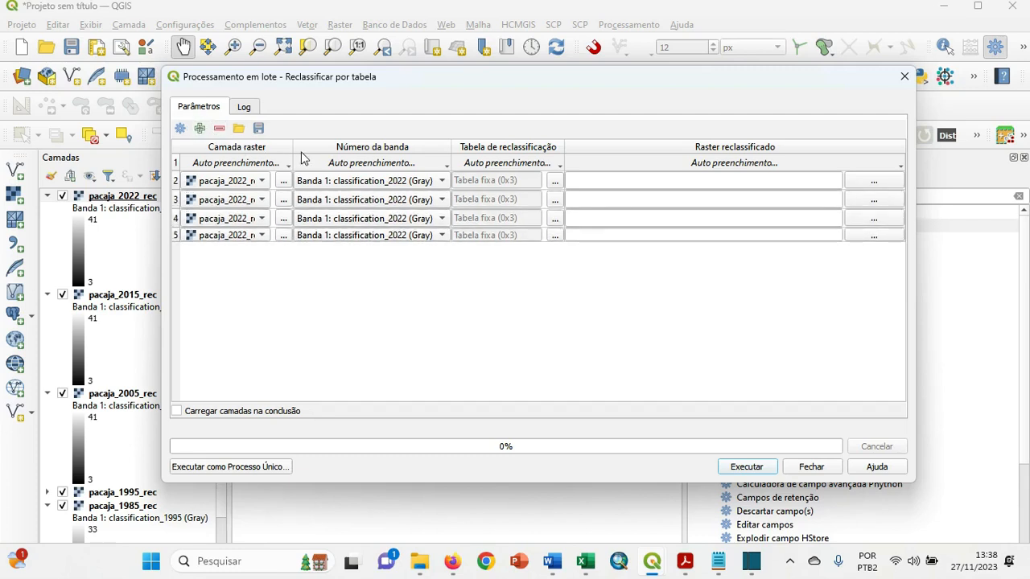
Assign pacaja_2015_rec, pacaja_2005_rec and pacaja_1995_rec to the added batch rows, and add a further row for pacaja_1985_rec.
drag(292, 147, 383, 158)
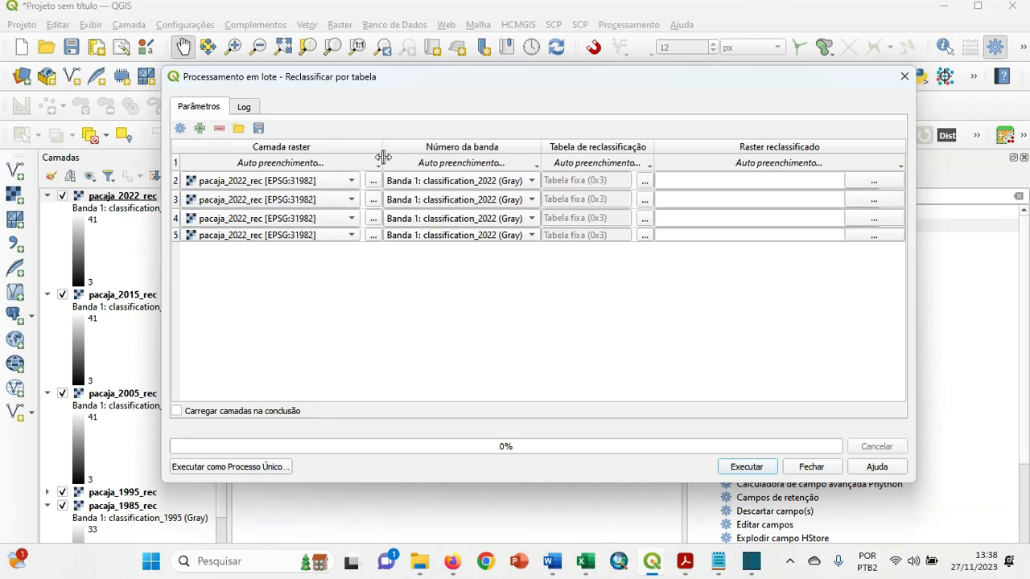
click(330, 204)
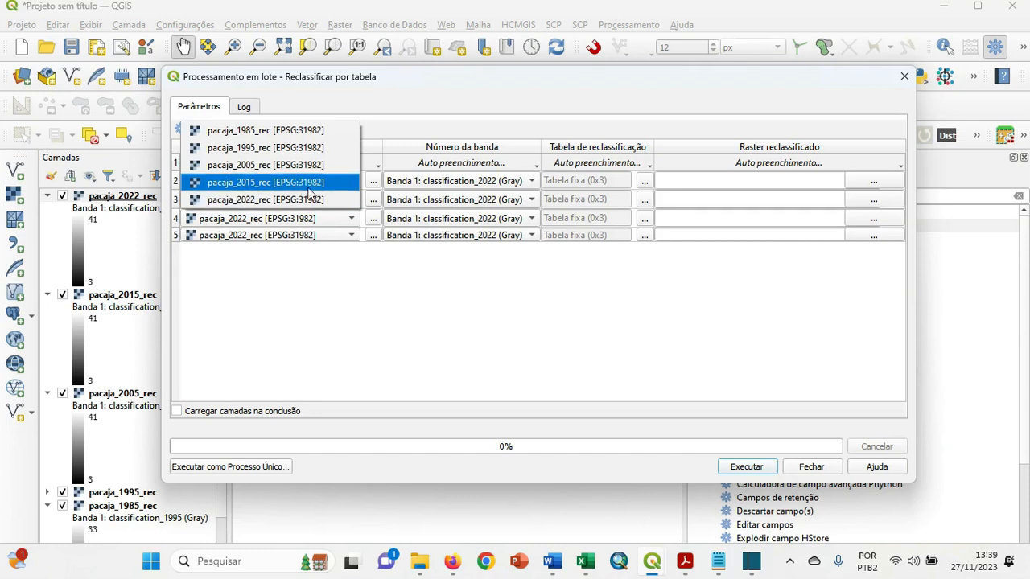
click(310, 182)
click(311, 222)
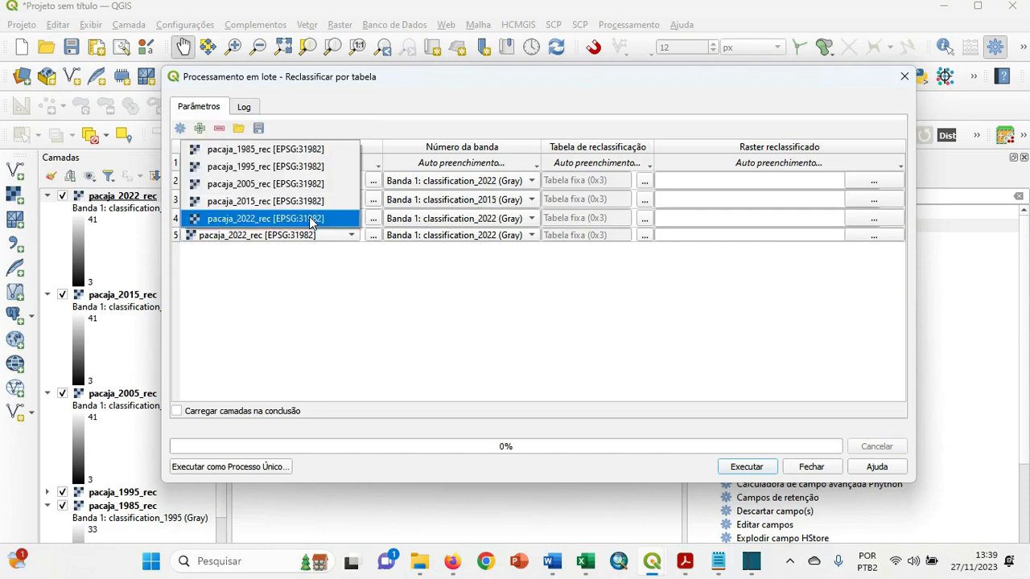
click(290, 186)
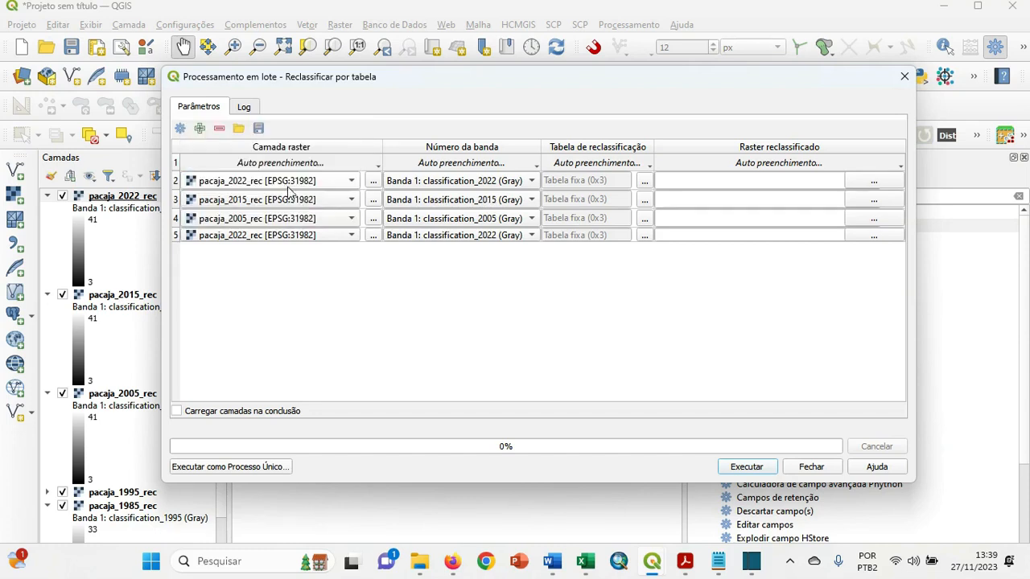
click(297, 238)
click(271, 188)
click(201, 129)
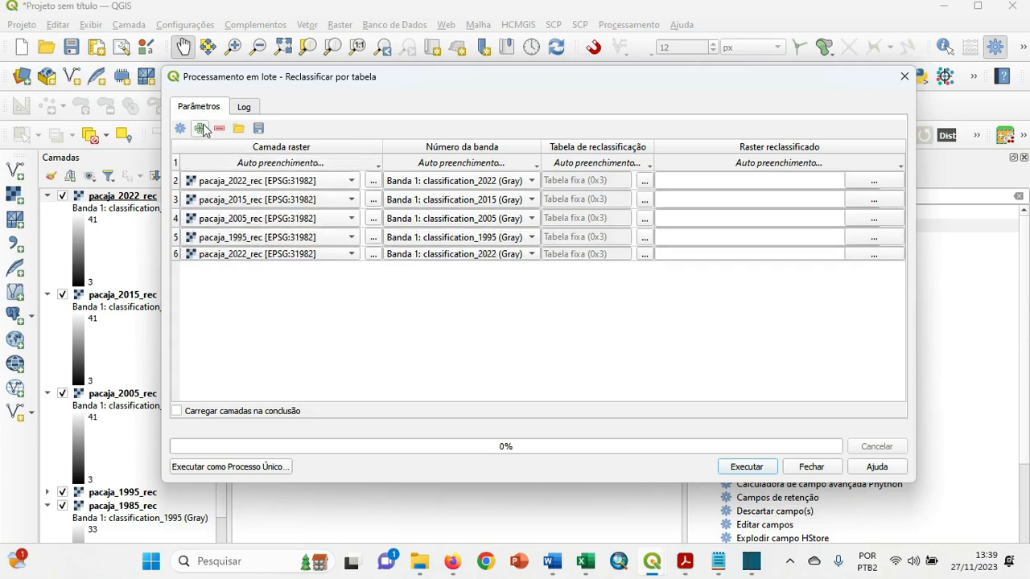
click(279, 254)
click(247, 206)
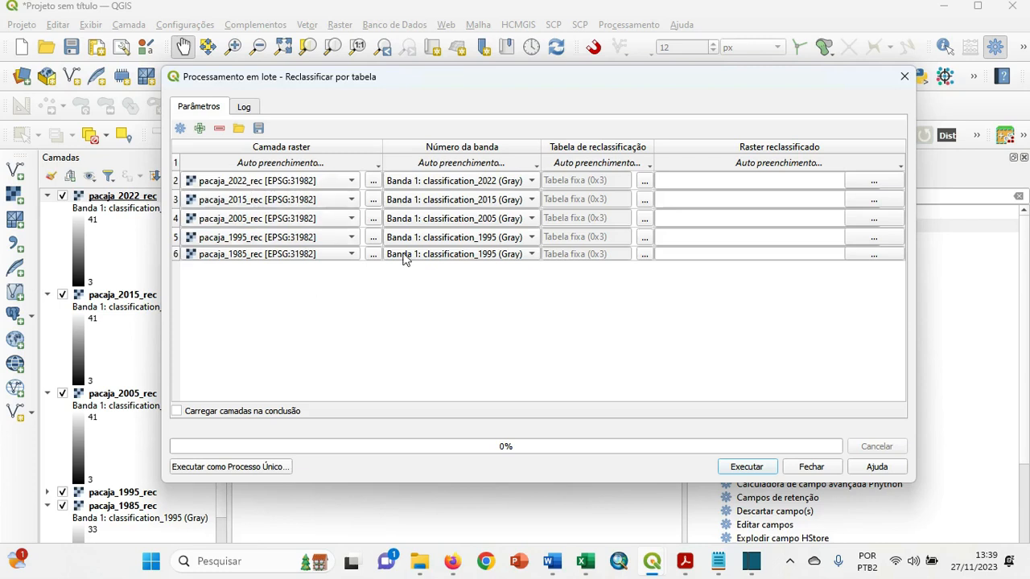
Open the reclassification table of the pacaja_2022_rec batch row and add five empty rows to it.
click(645, 181)
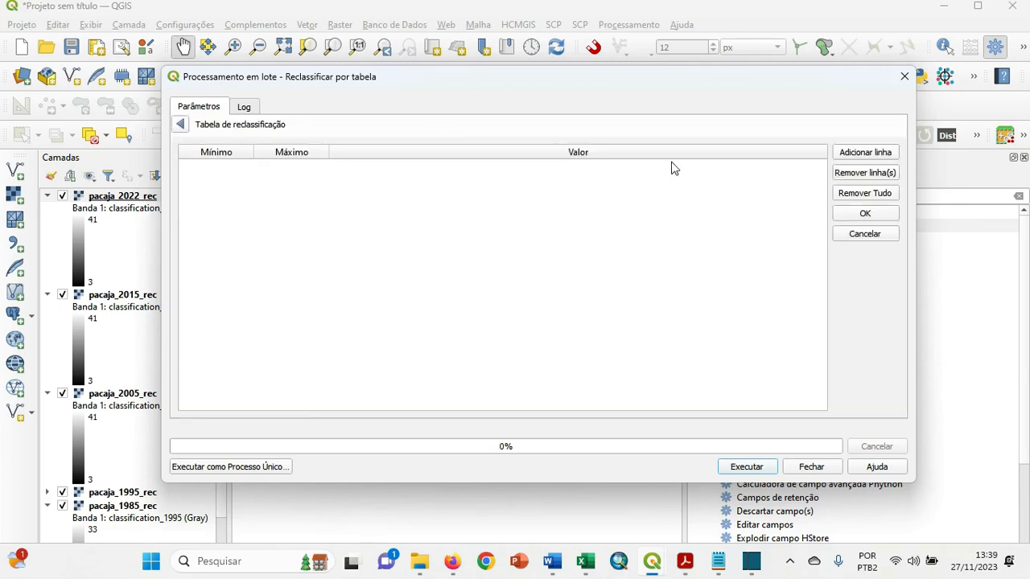
click(182, 126)
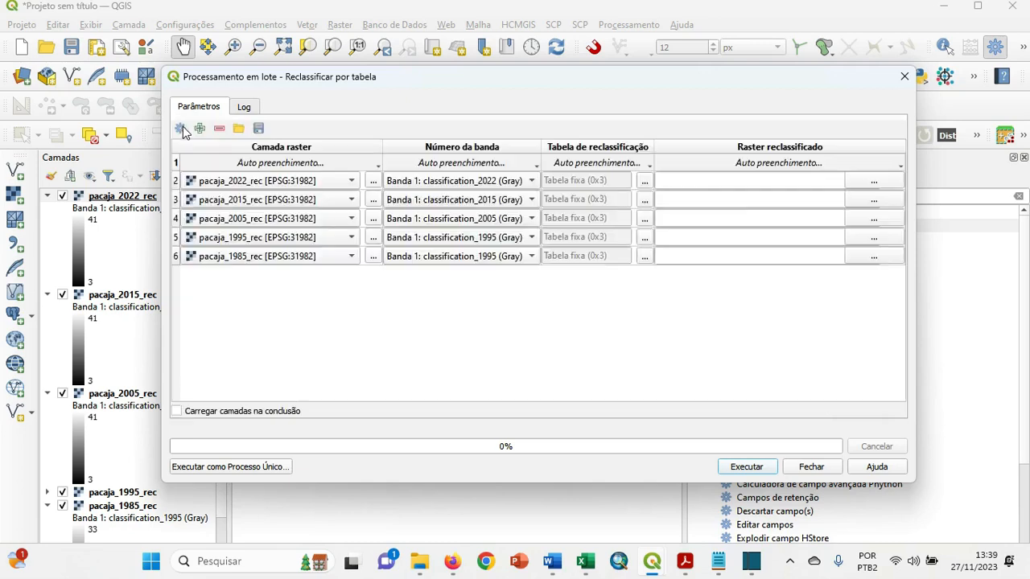
click(645, 181)
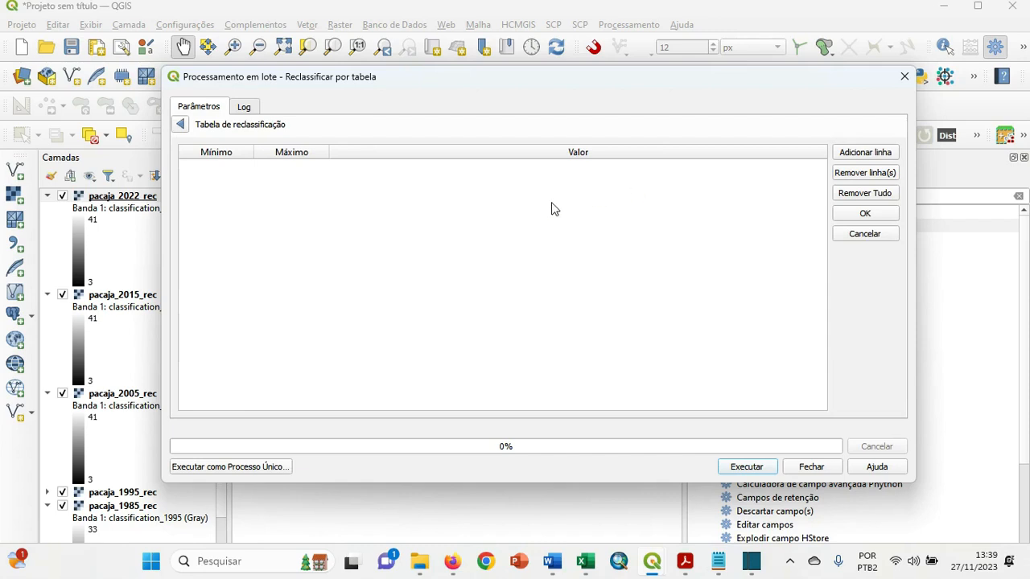
click(853, 154)
click(853, 155)
click(853, 154)
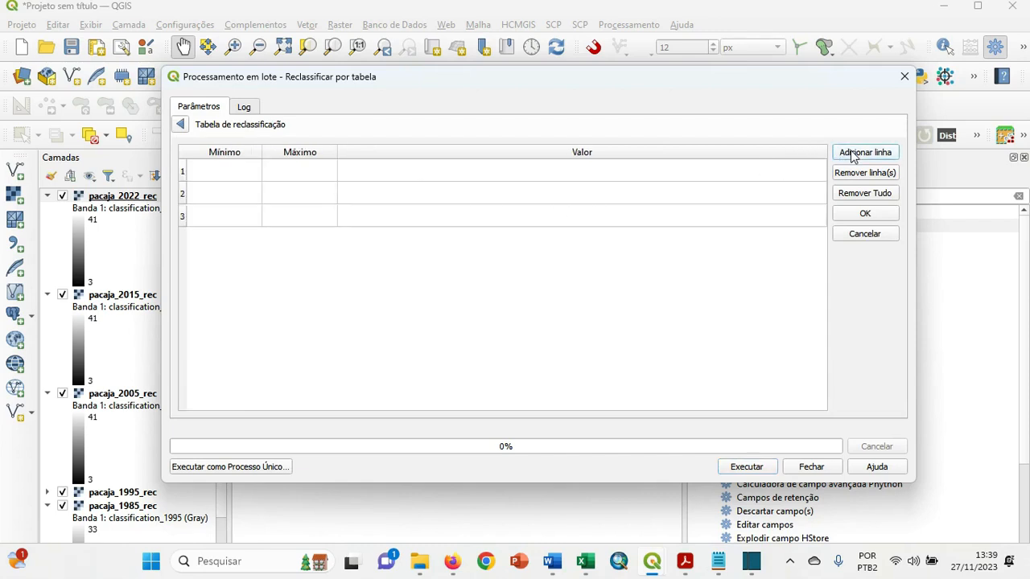
click(853, 154)
click(853, 155)
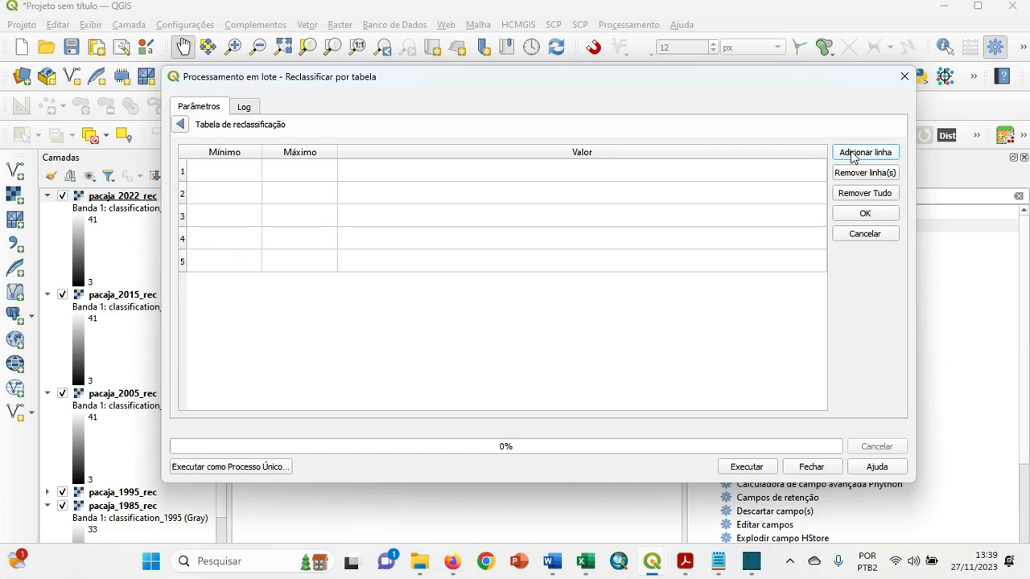
Set the pacaja_2022_rec layer's symbology to Paletizado/Valores únicos, classify it and review its list of class values.
click(146, 200)
right_click(143, 199)
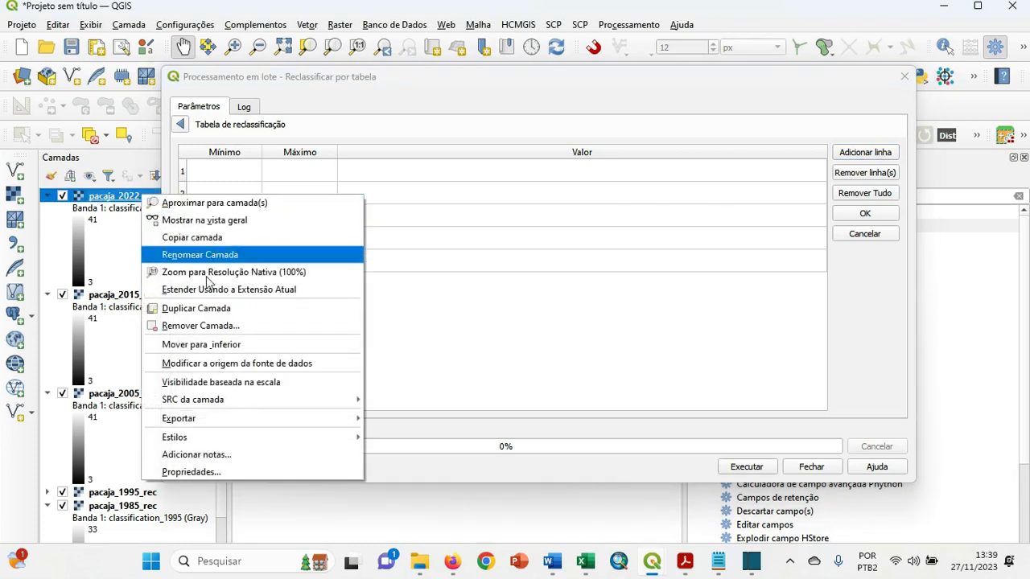
click(215, 473)
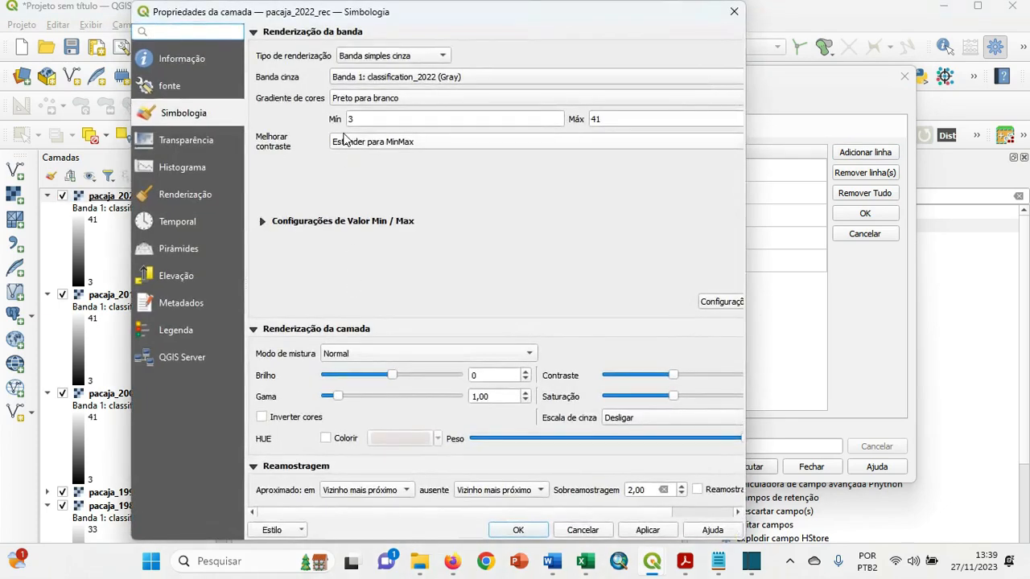
click(381, 62)
click(399, 40)
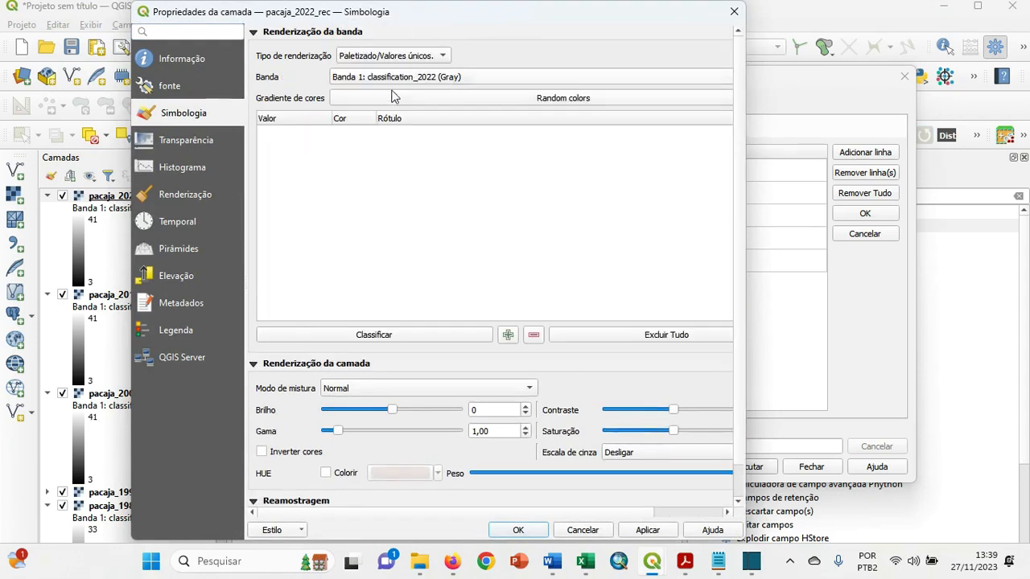
click(387, 334)
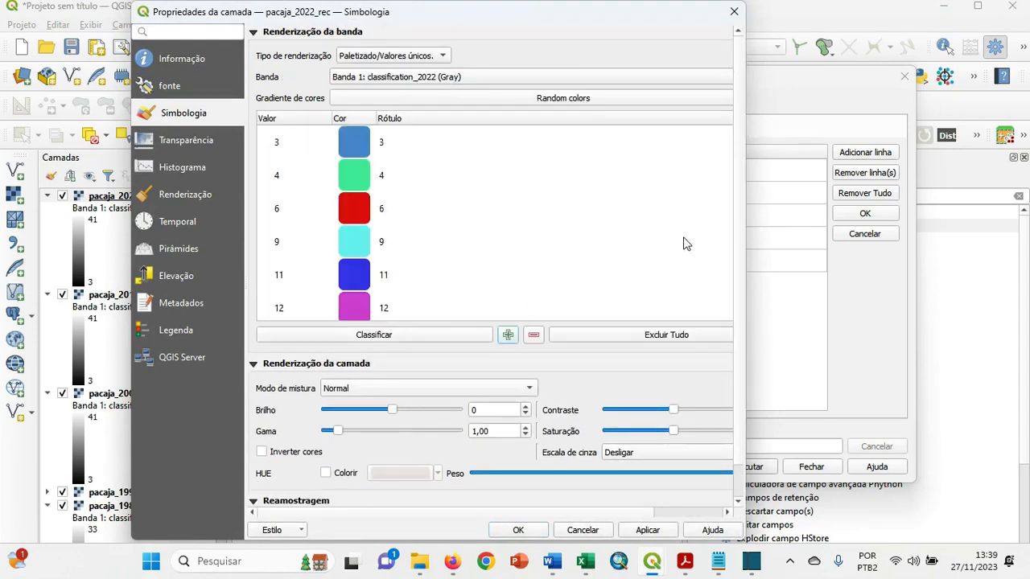
drag(746, 222, 876, 197)
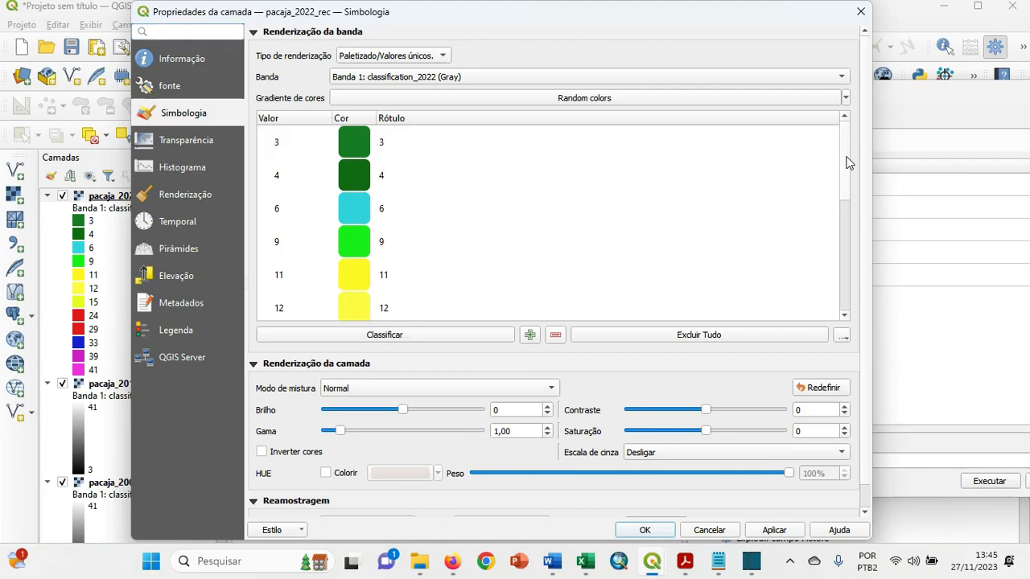
drag(846, 163, 839, 281)
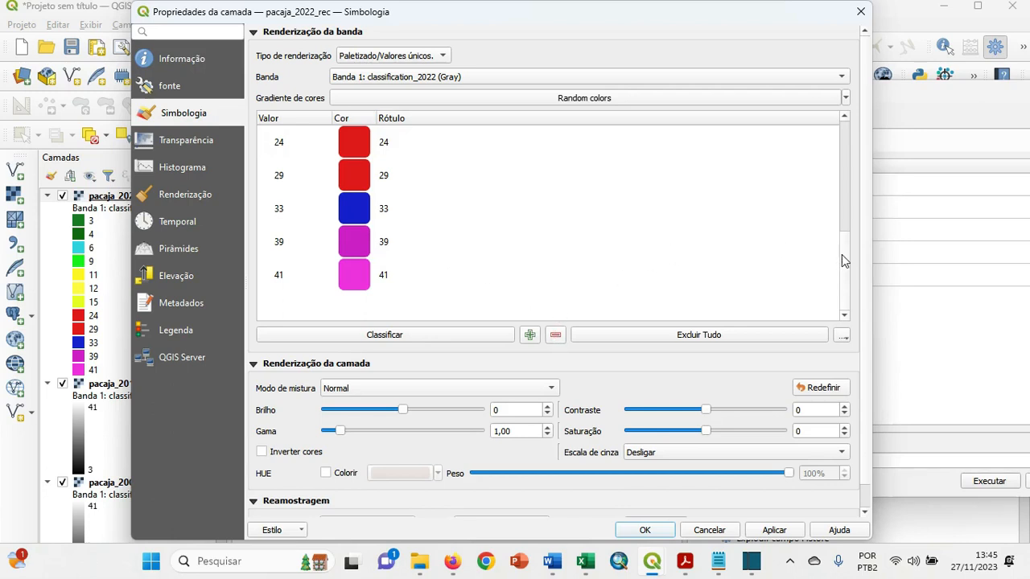
drag(844, 254, 838, 132)
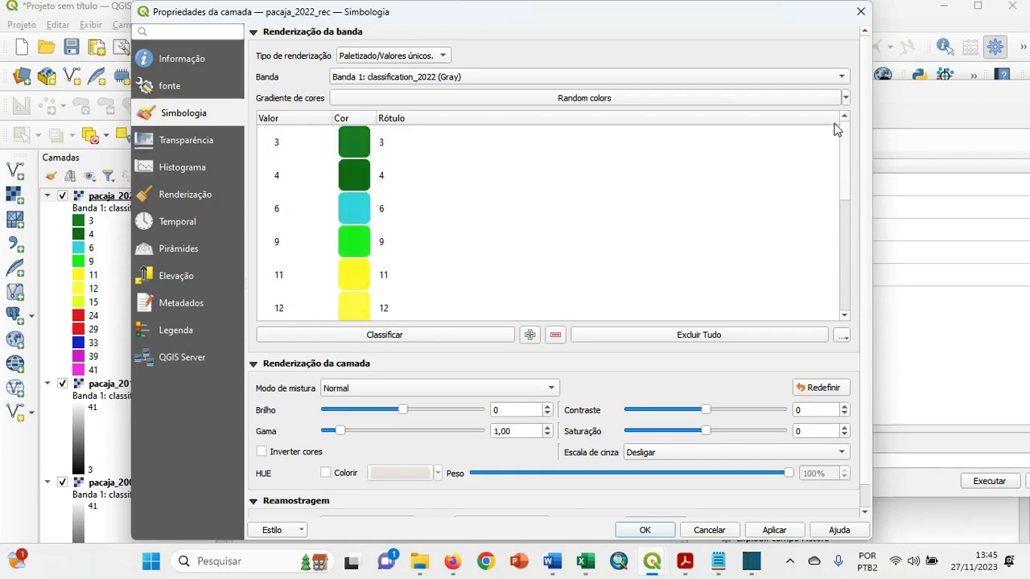
Apply the unique-value symbology to pacaja_2022_rec and return to the batch reclassification table.
click(779, 532)
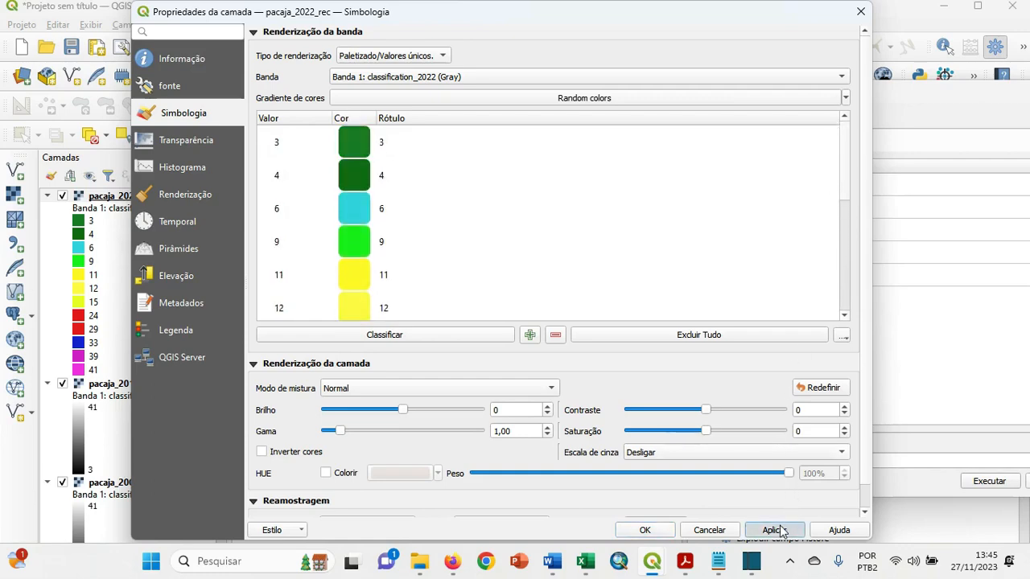
click(644, 531)
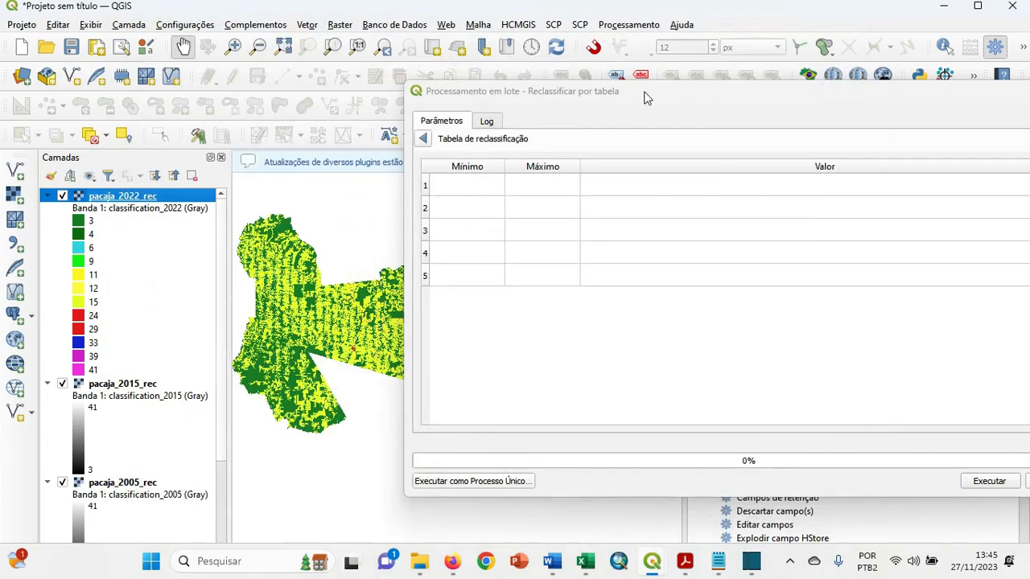
drag(646, 93, 480, 78)
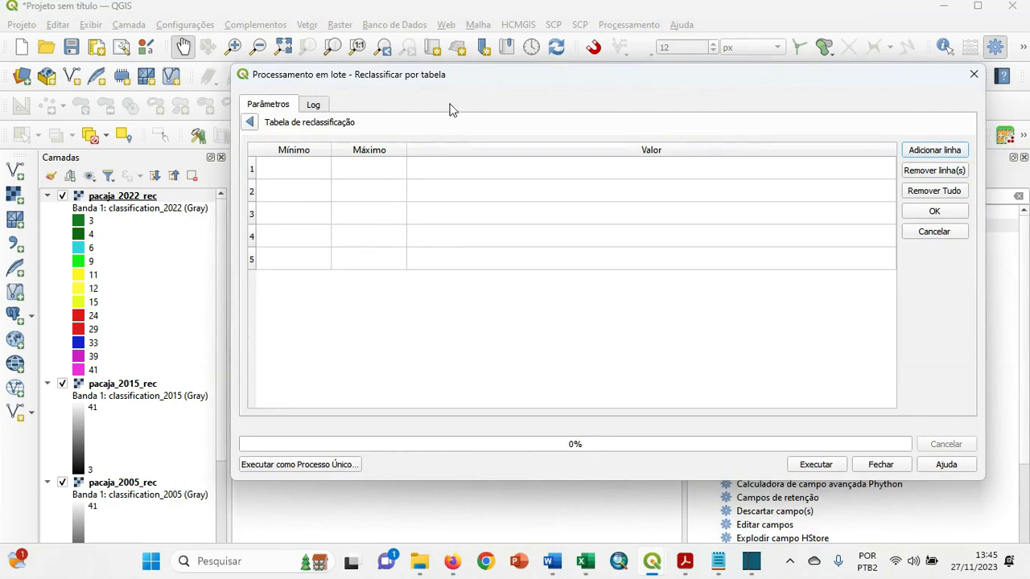
Fill row 1 of the reclassification table with minimum 3, maximum 4 and value 1.
double_click(308, 171)
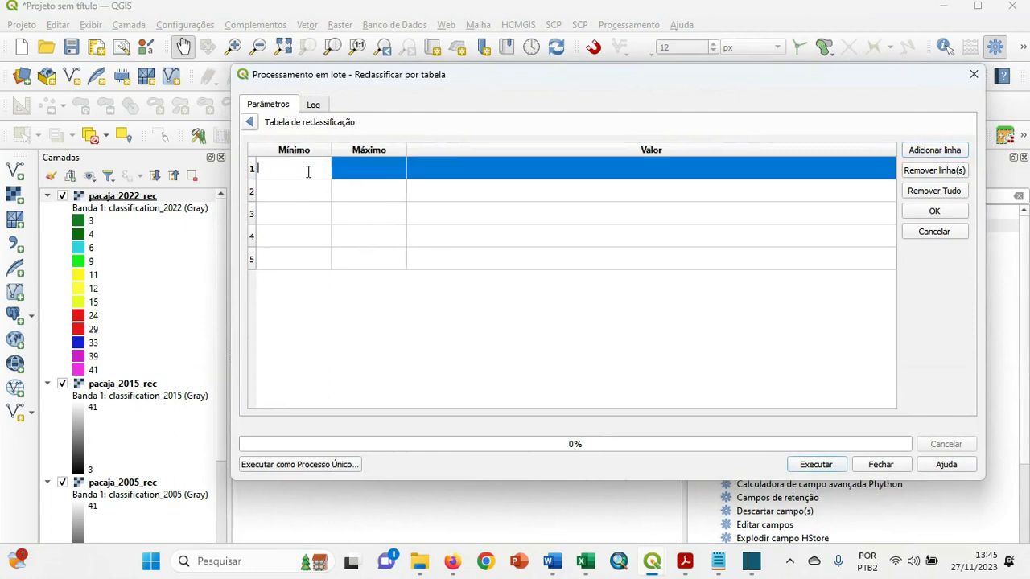
text(3)
click(394, 175)
click(396, 169)
text(4)
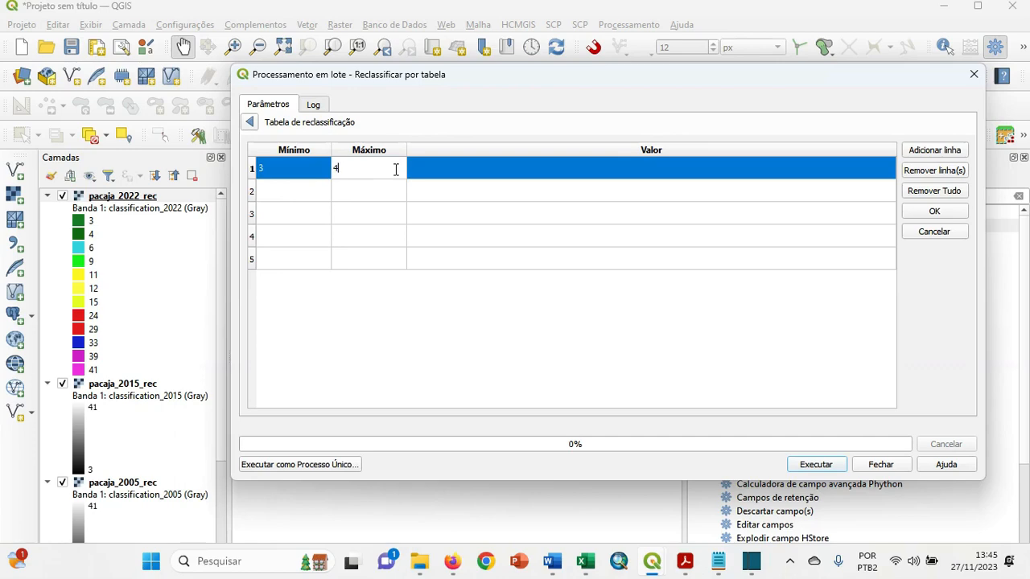
drag(468, 81, 453, 128)
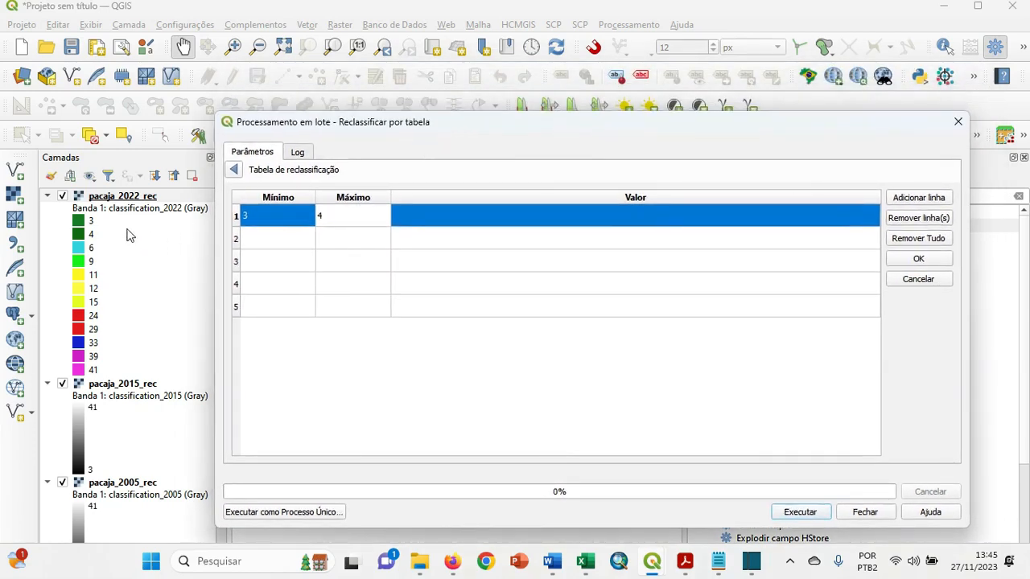
click(420, 214)
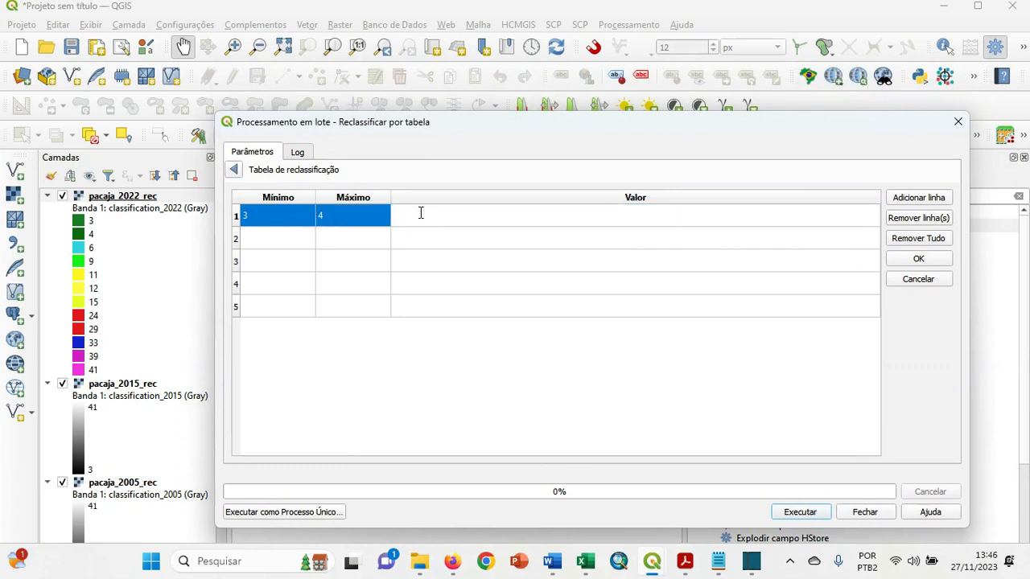
text(1)
Fill row 2 of the reclassification table with minimum 6, maximum 6 and value 2.
click(294, 244)
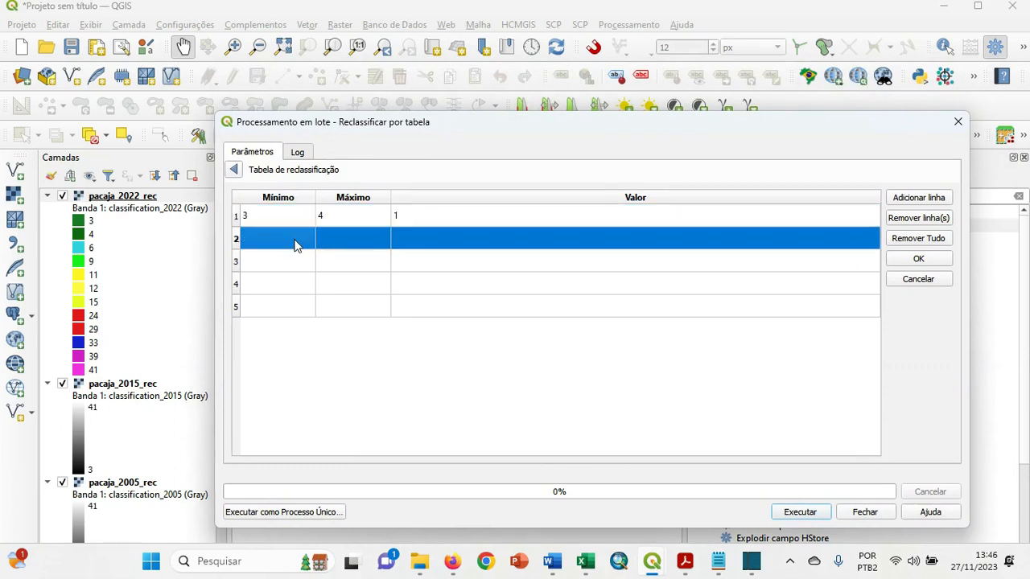
double_click(295, 239)
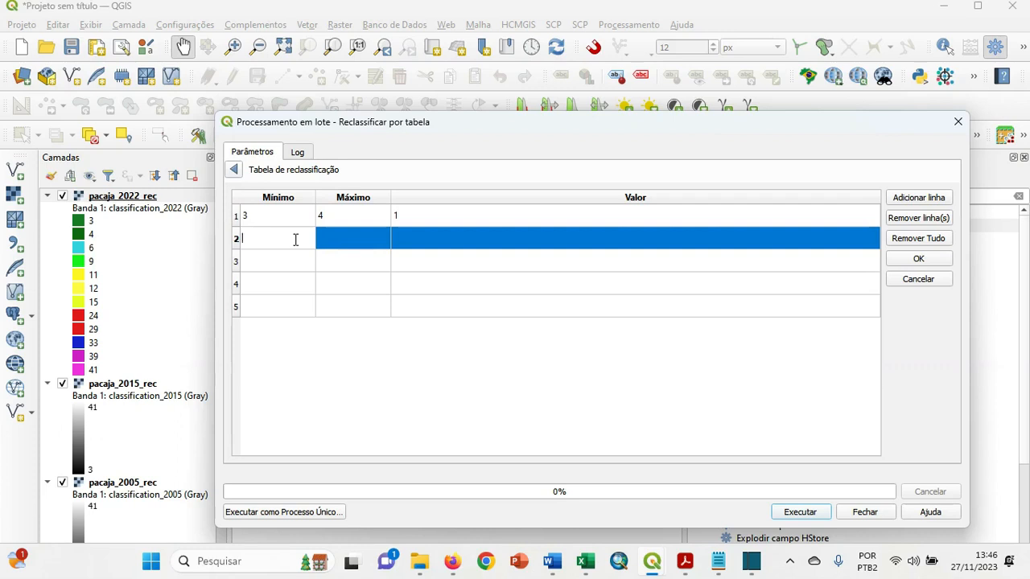
text(6)
click(355, 236)
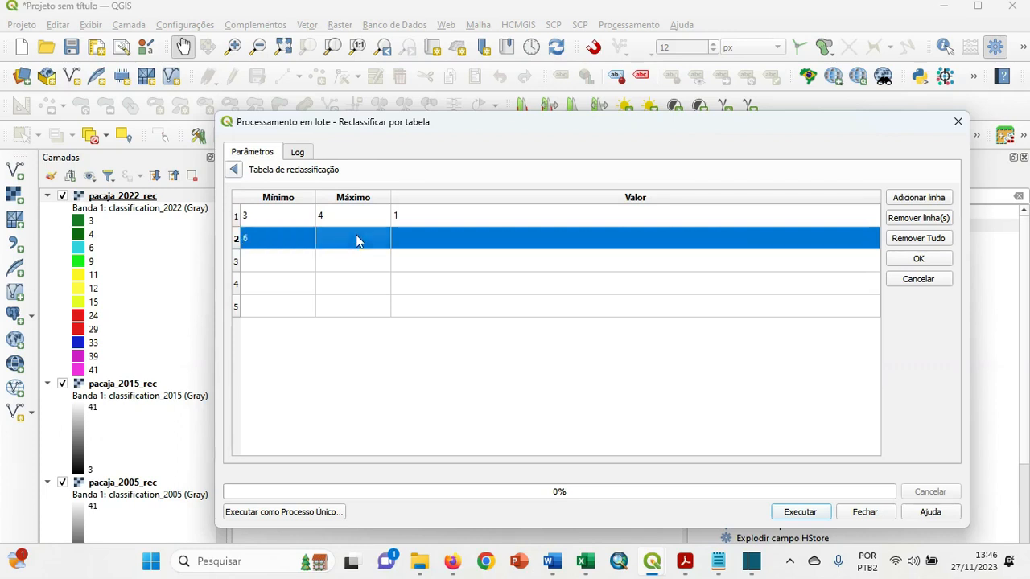
click(357, 236)
text(6)
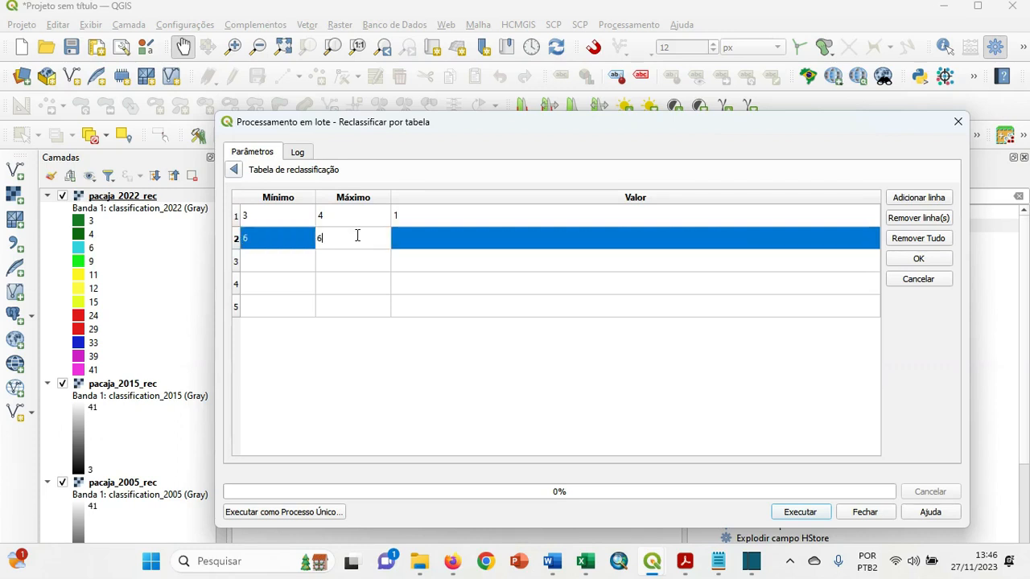
click(431, 236)
text(2)
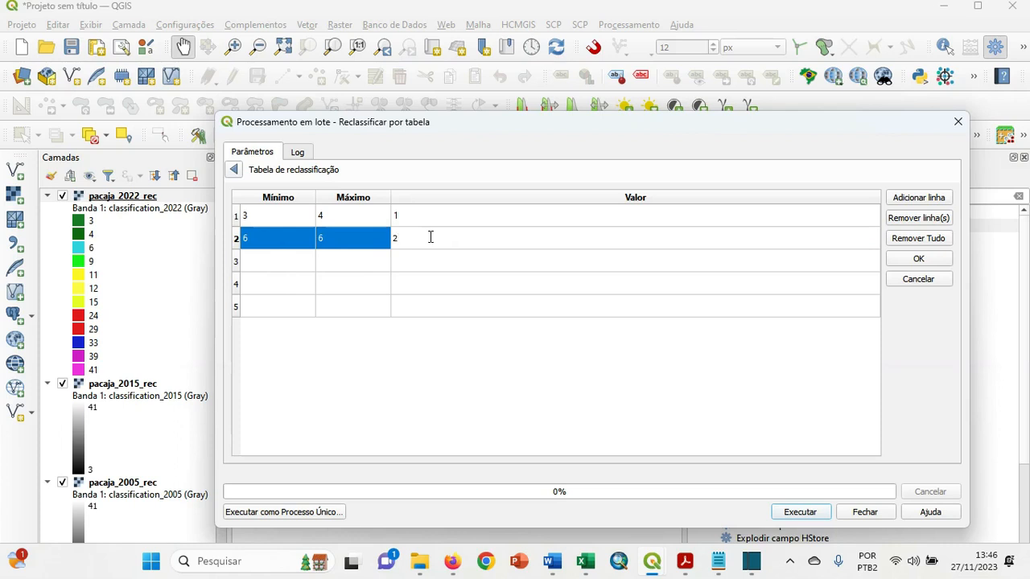
Fill row 3 of the reclassification table with minimum 9, maximum 9 and value 3.
click(294, 259)
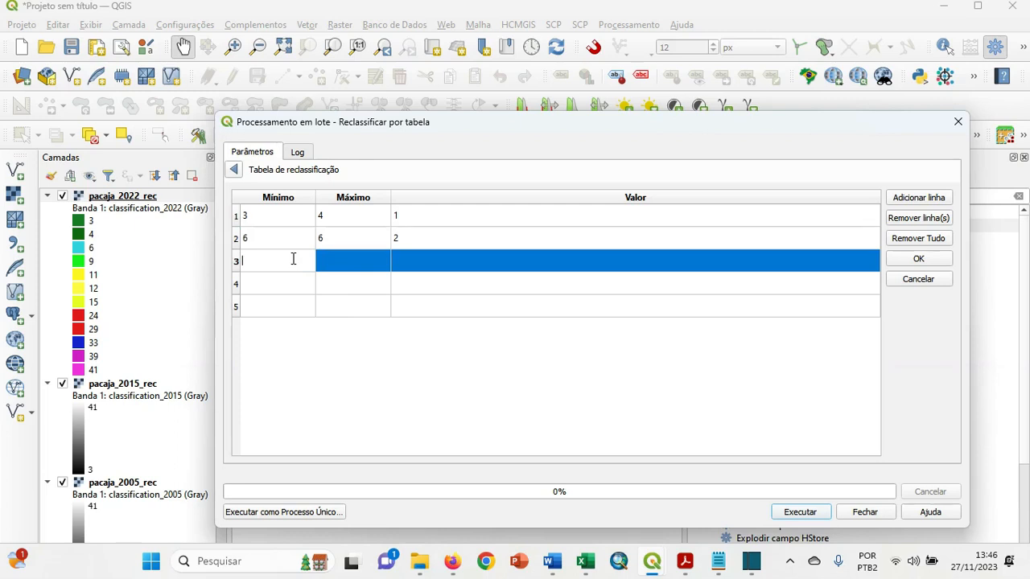
text(9)
click(339, 261)
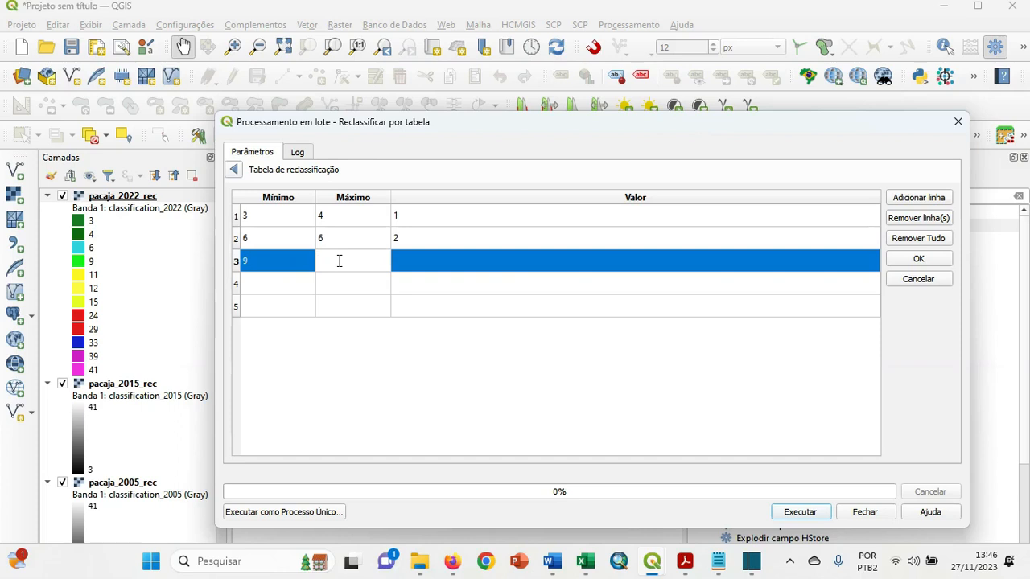
text(9)
click(420, 257)
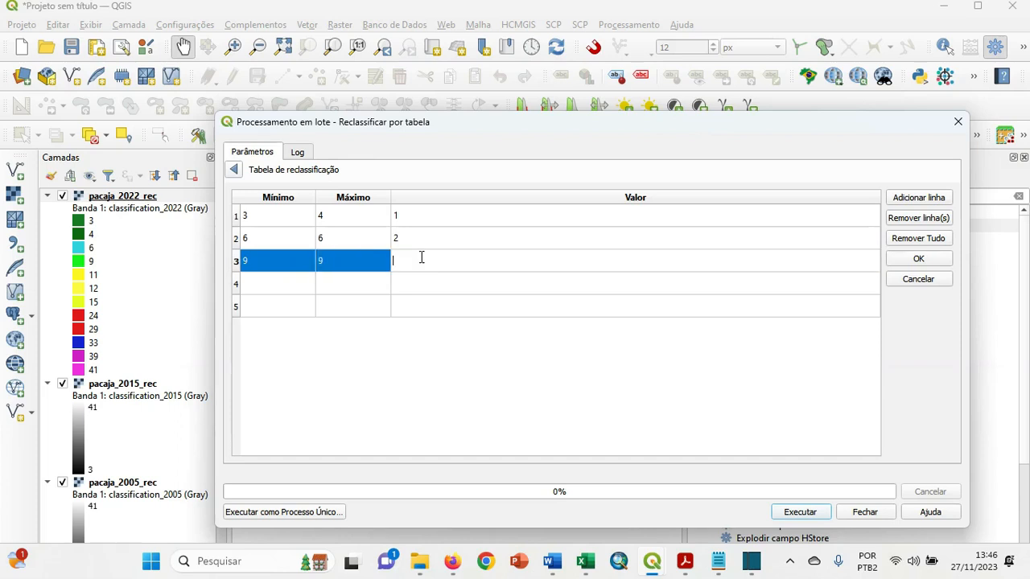
text(3)
Add a sixth row to the reclassification table and fill row 4 with minimum 11, maximum 15 and value 4.
click(894, 201)
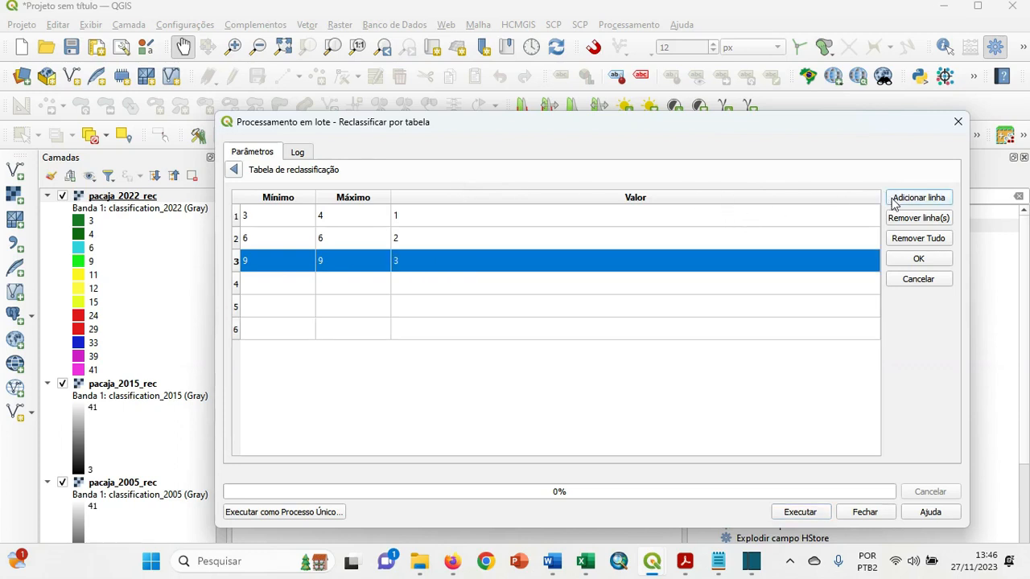
double_click(291, 280)
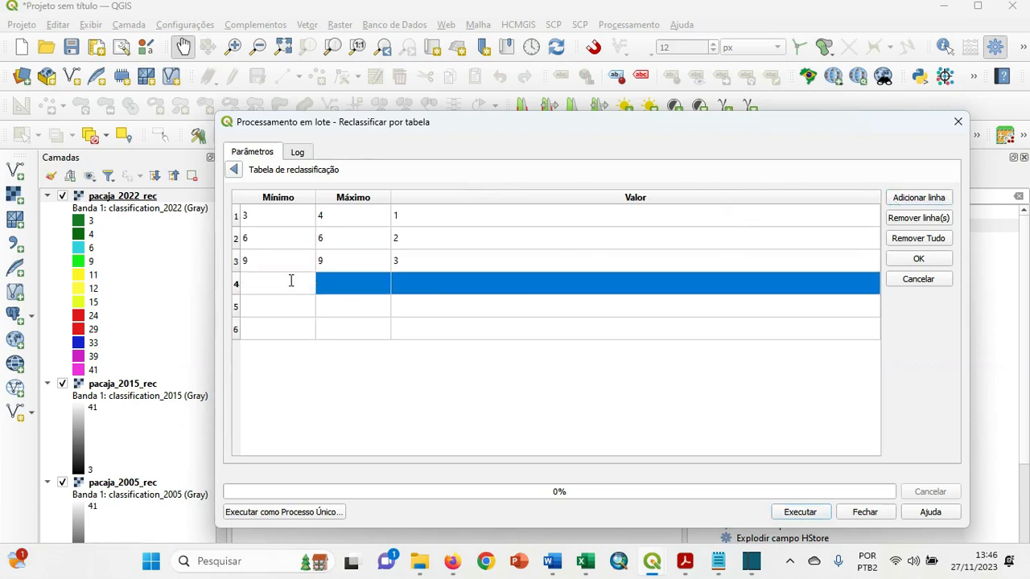
text(11)
double_click(335, 284)
text(15)
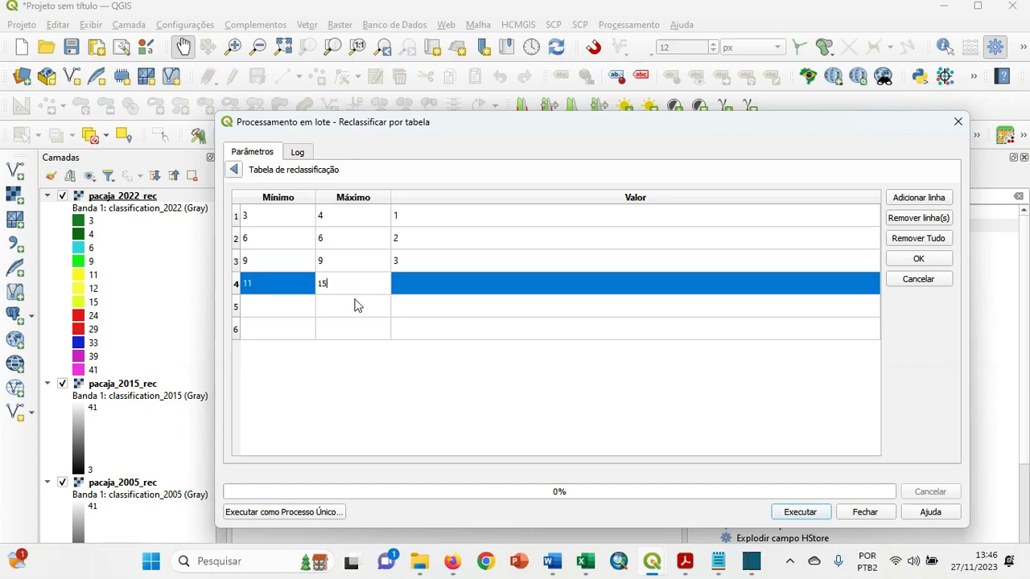
double_click(415, 283)
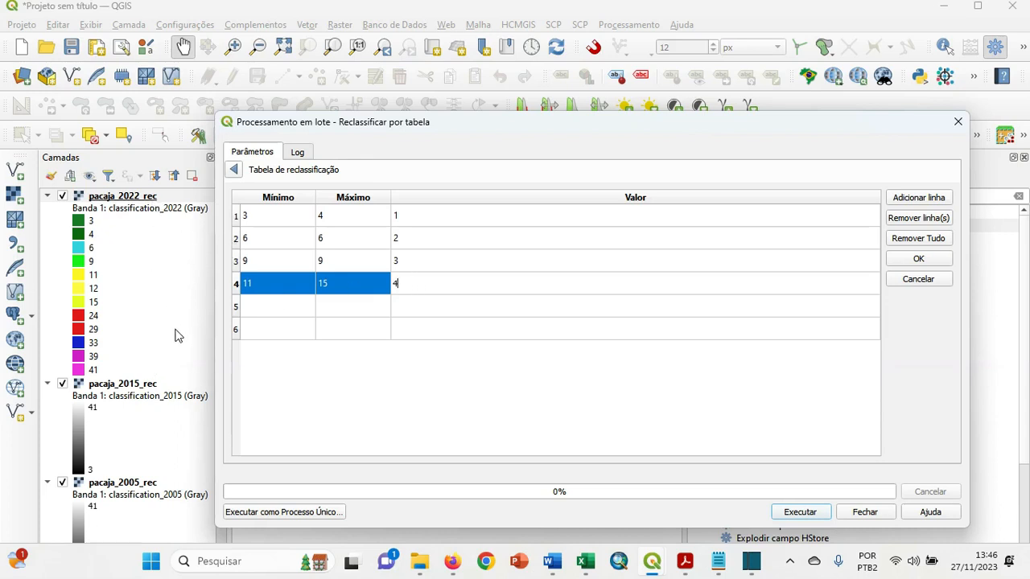
Fill row 5 of the reclassification table with minimum 24, maximum 29 and value 5.
double_click(289, 304)
text(24)
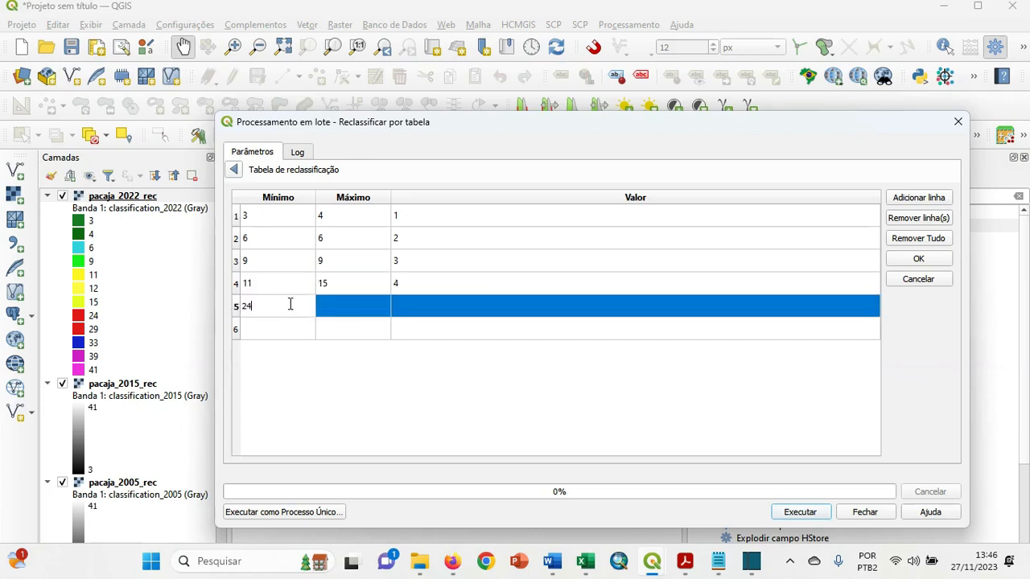
double_click(329, 302)
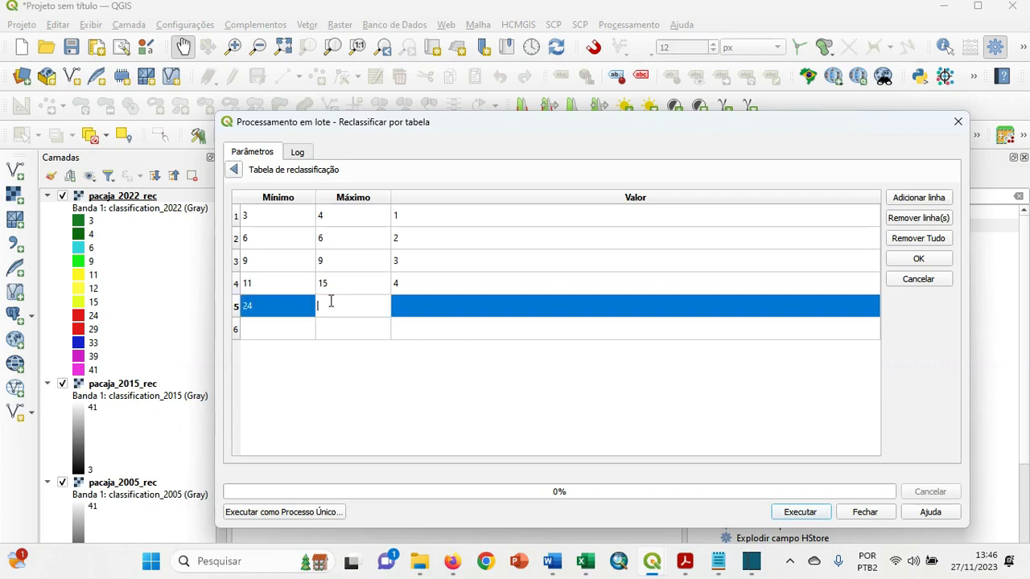
text(29)
double_click(422, 305)
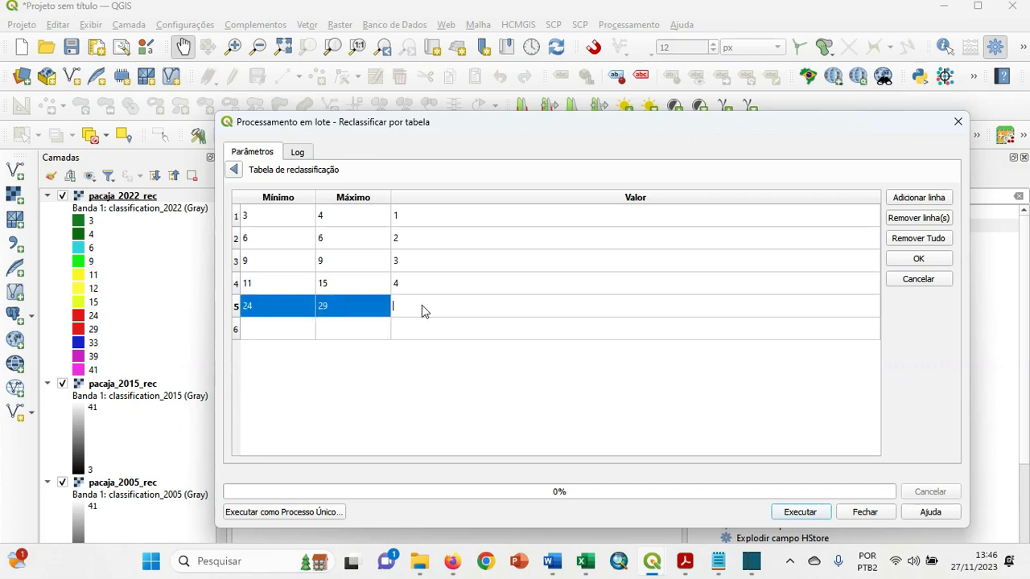
text(5)
Fill row 6 of the reclassification table with minimum 33, maximum 33 and value 6.
double_click(281, 331)
text(33)
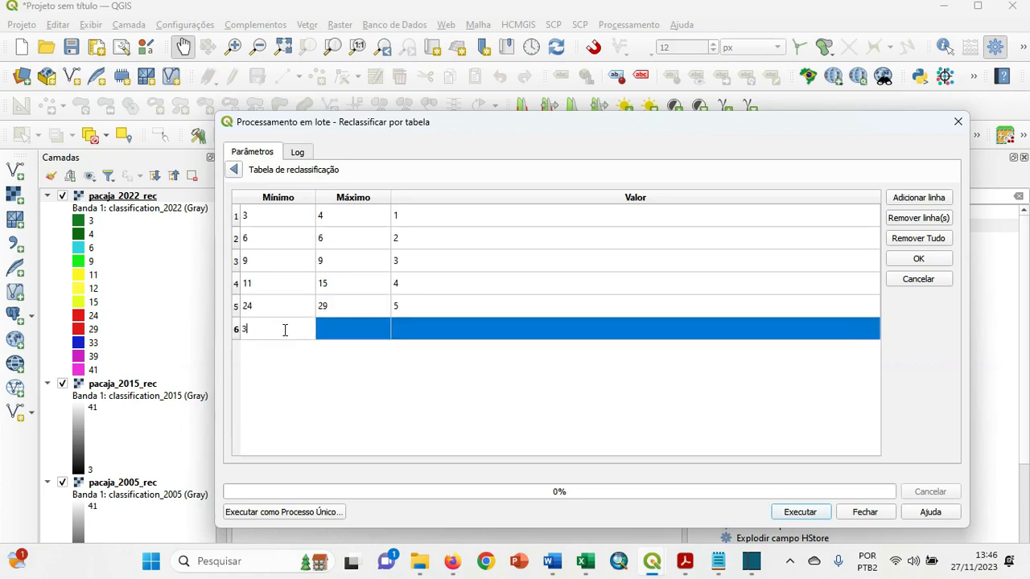
double_click(336, 323)
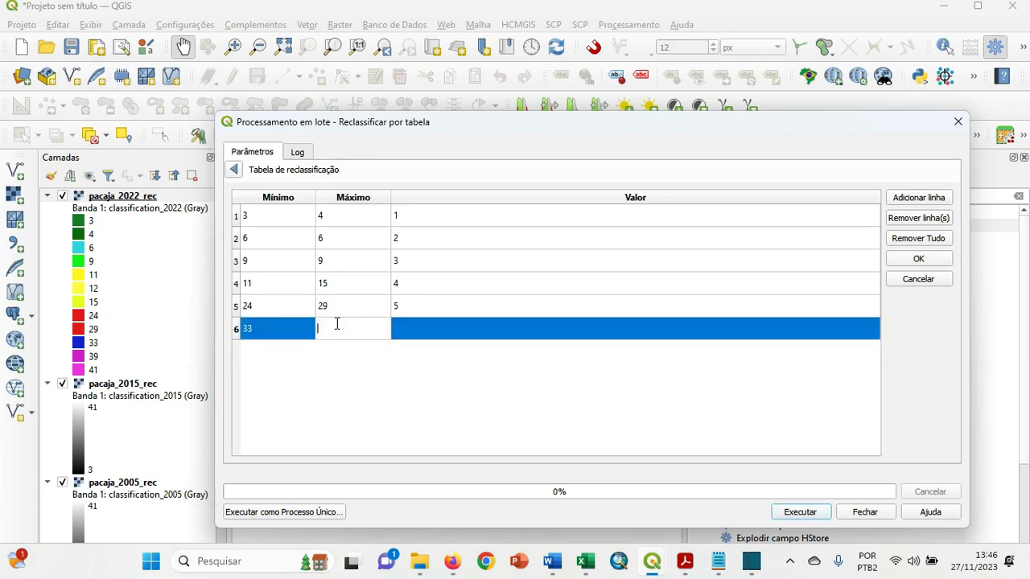
text(33)
click(425, 333)
double_click(425, 333)
text(6)
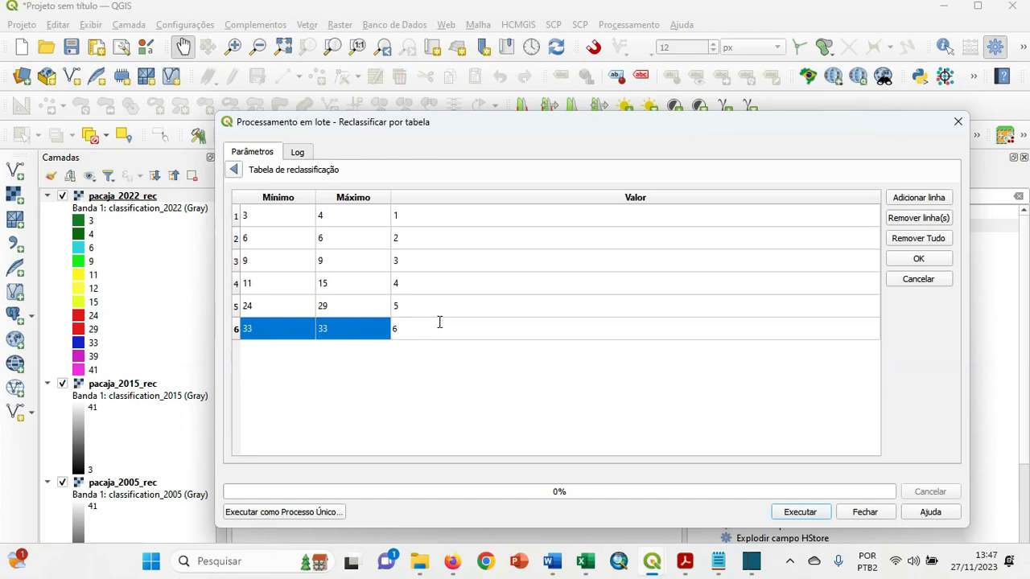
Add a seventh row with minimum 39, maximum 41 and value 7, and accept the reclassification table.
click(919, 197)
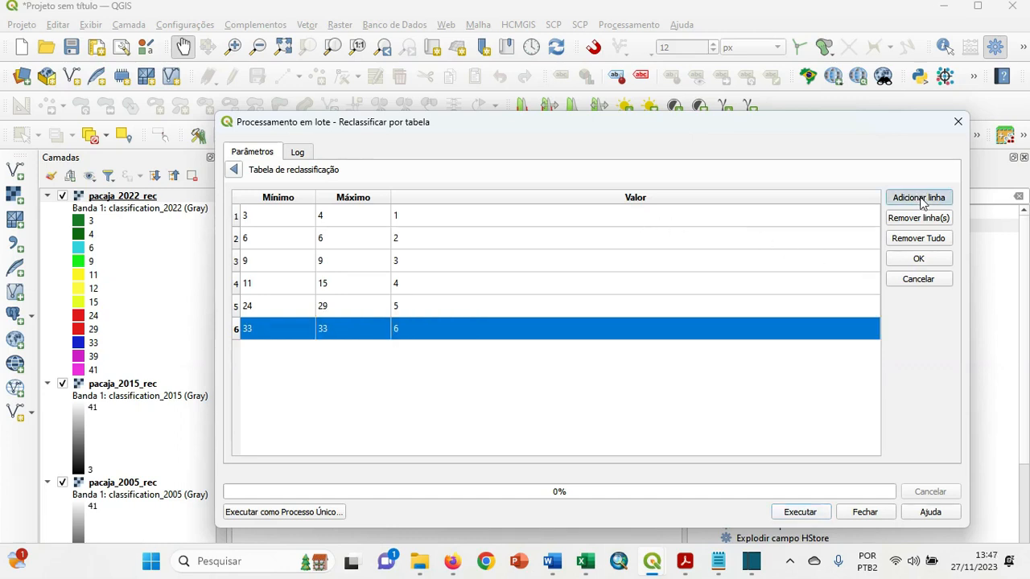
double_click(305, 347)
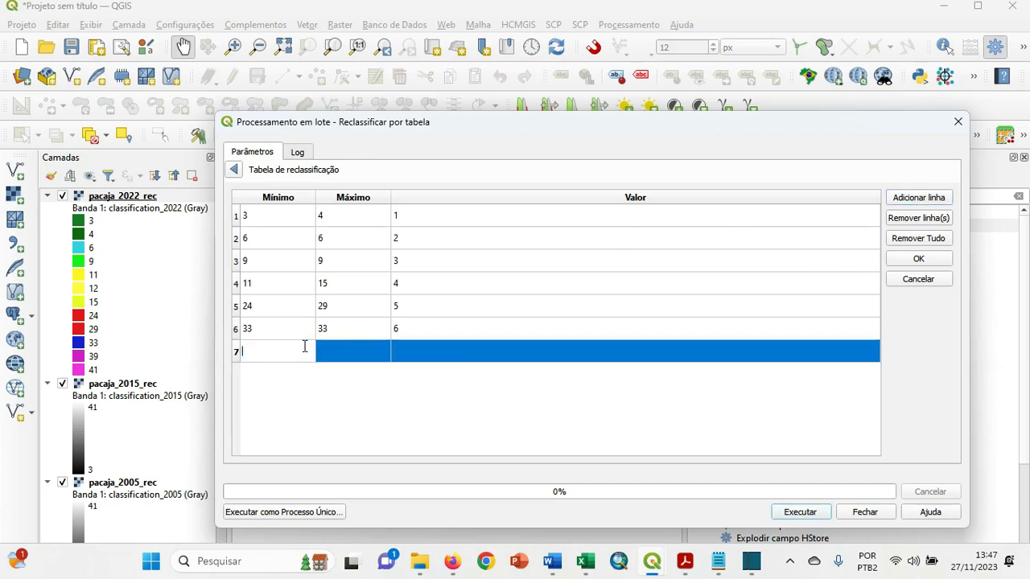
text(39)
click(341, 359)
text(41)
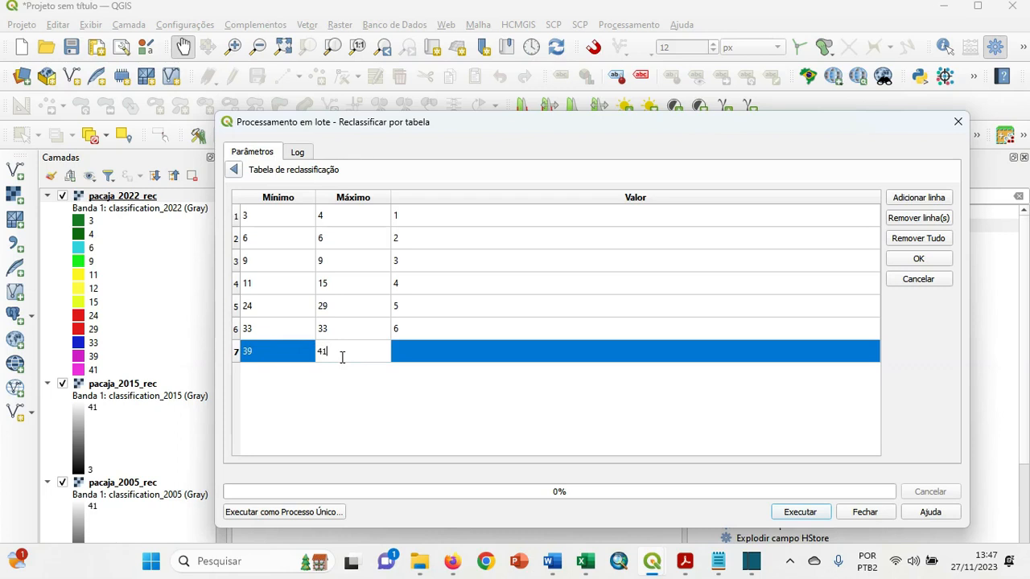
click(421, 352)
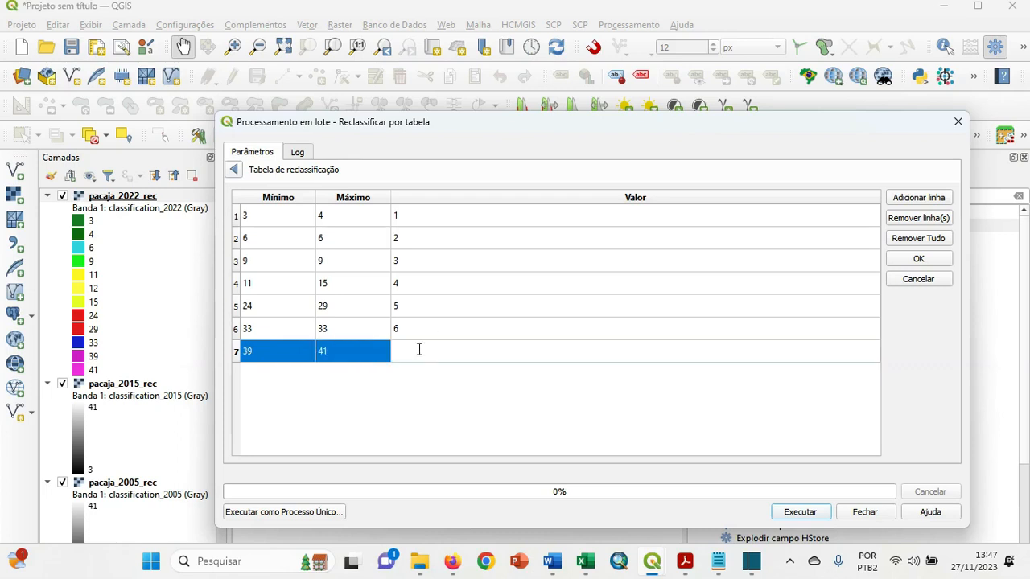
text(7)
click(918, 260)
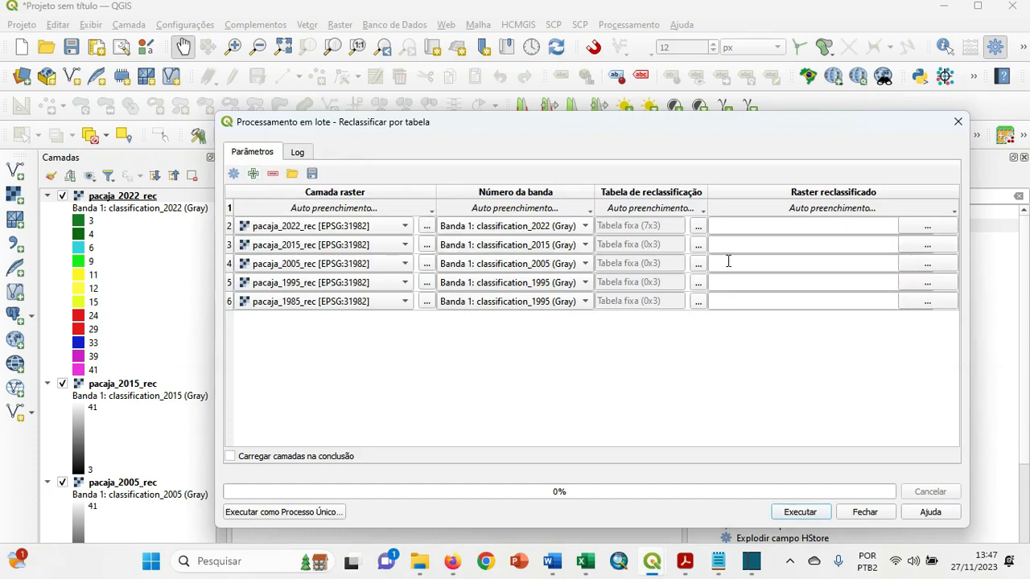
Show the advanced batch parameters and set the output no-data value (Saída sem valores de dados) to 0 for all five layers.
click(233, 174)
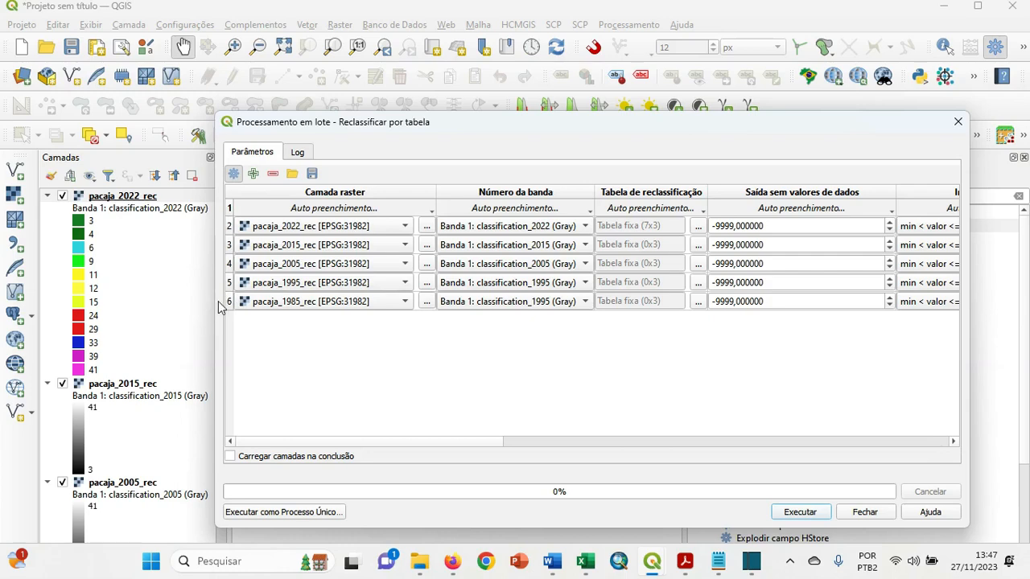
drag(215, 301, 112, 315)
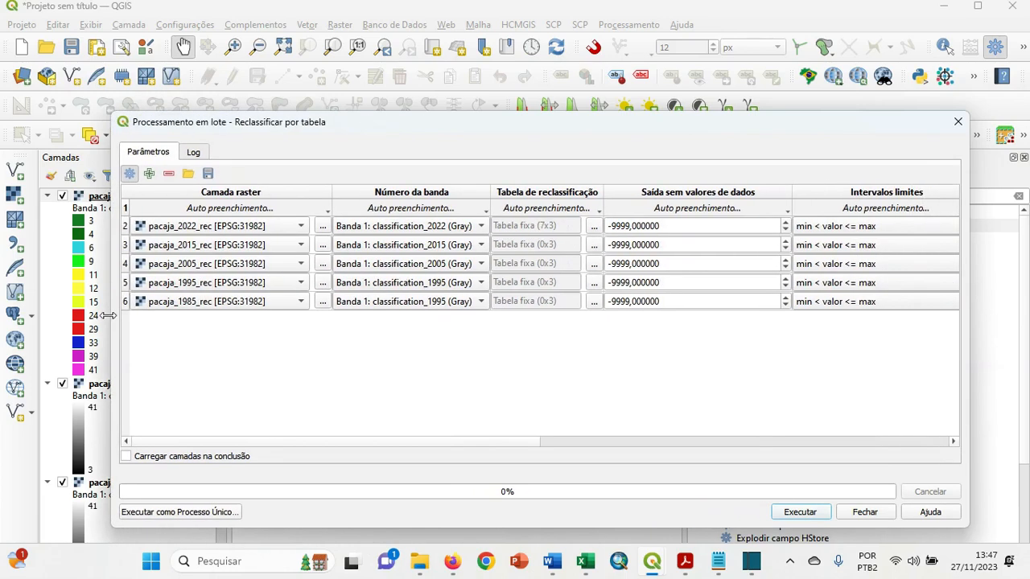
triple_click(779, 226)
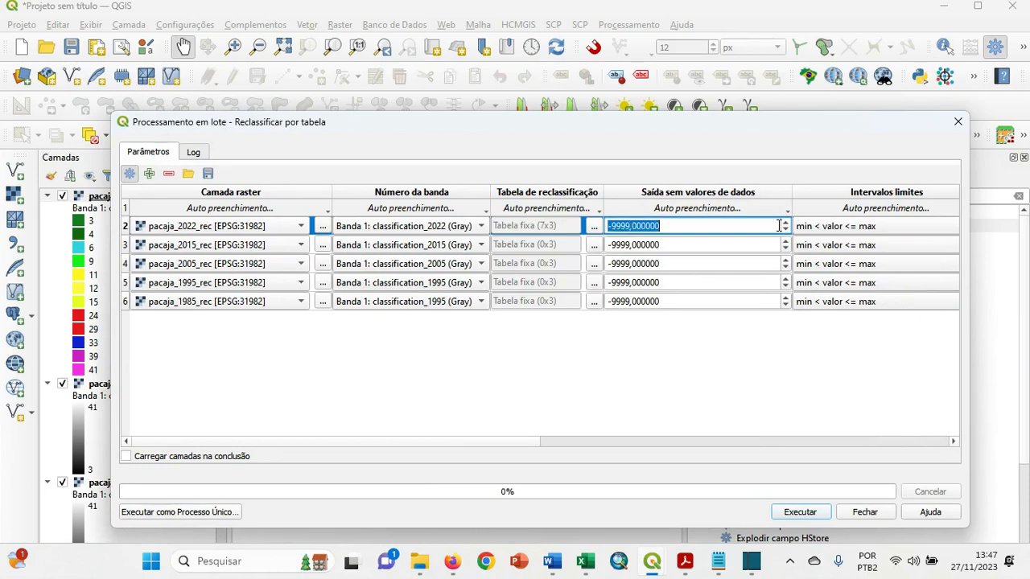
text(0)
click(765, 208)
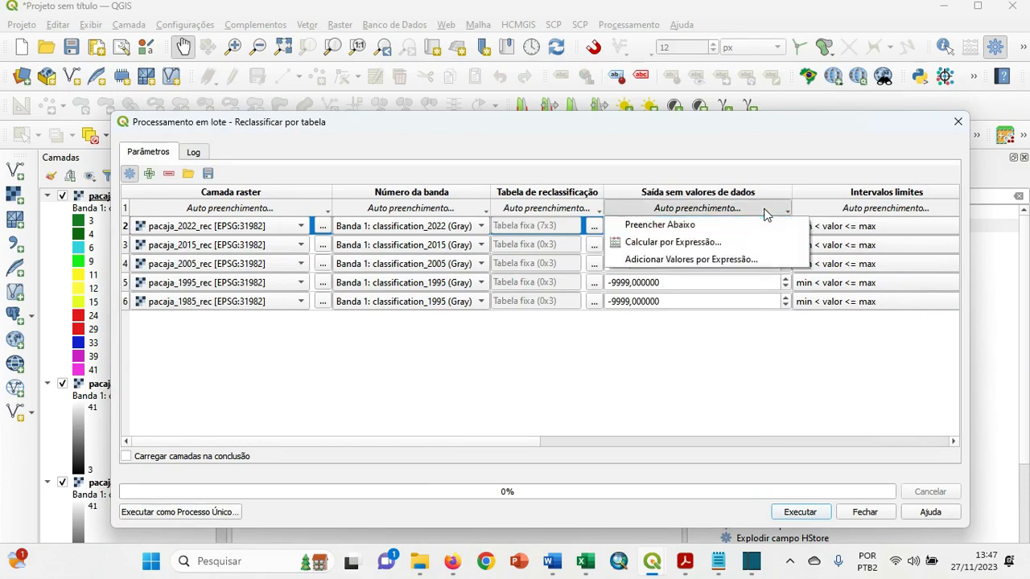
click(747, 223)
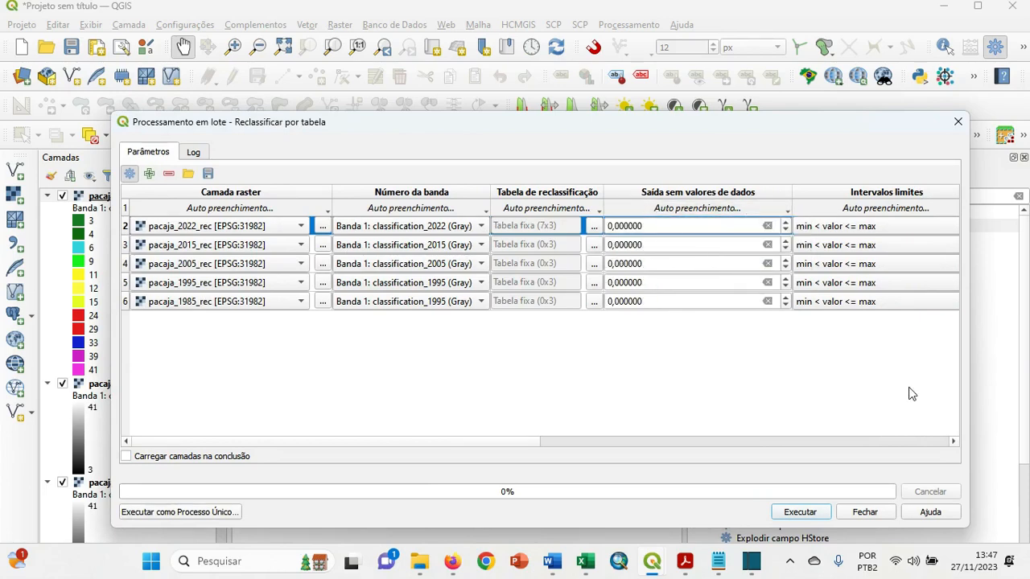
Set the range boundaries (Intervalos limites) to min <= valor <= max for all five layers.
click(952, 442)
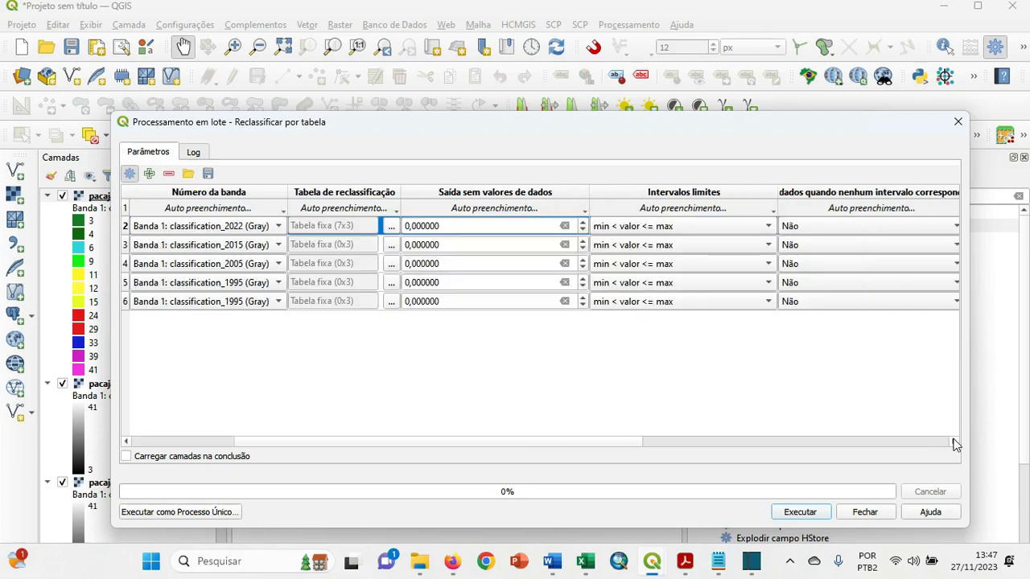
click(708, 230)
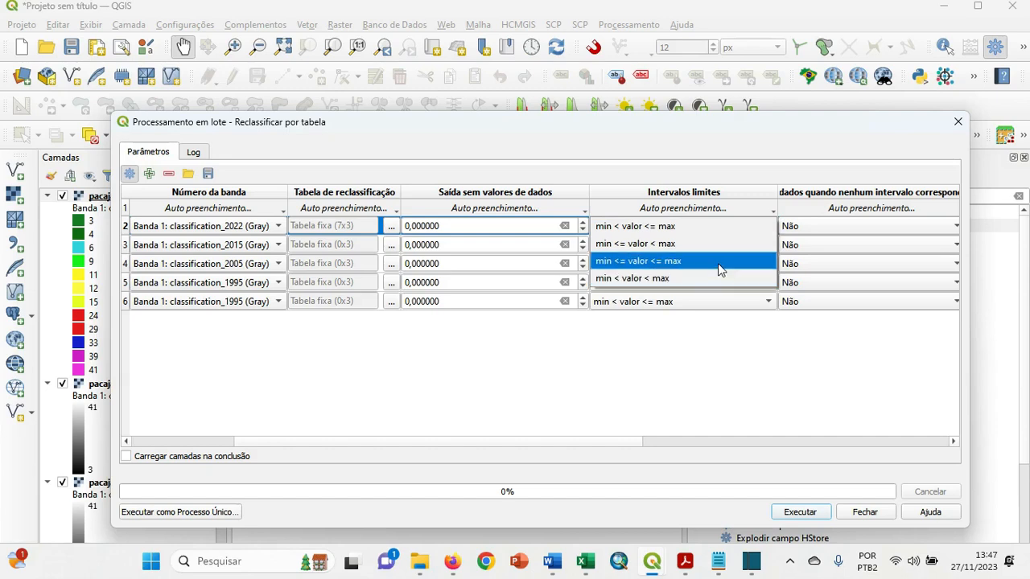
click(718, 264)
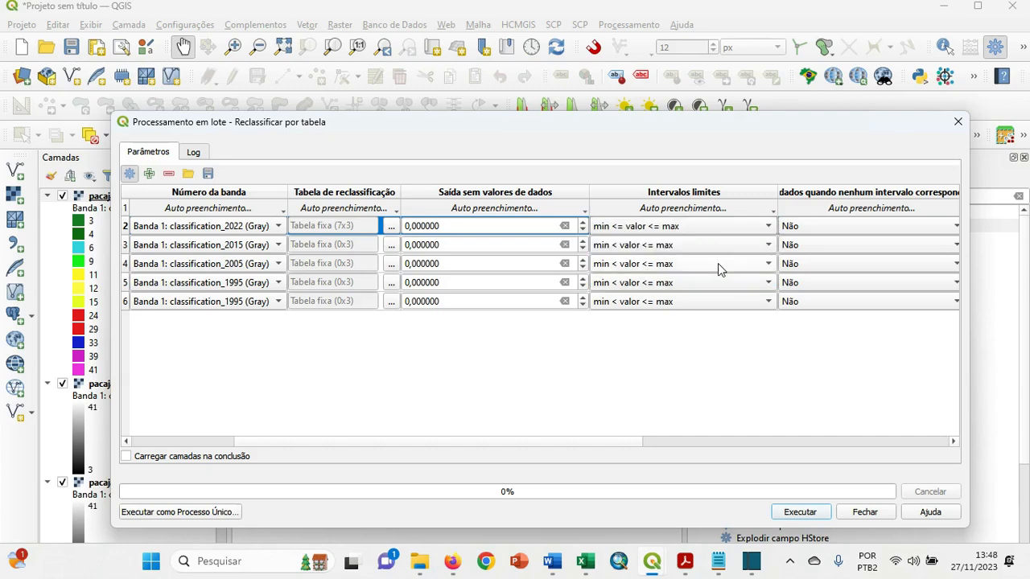
click(740, 211)
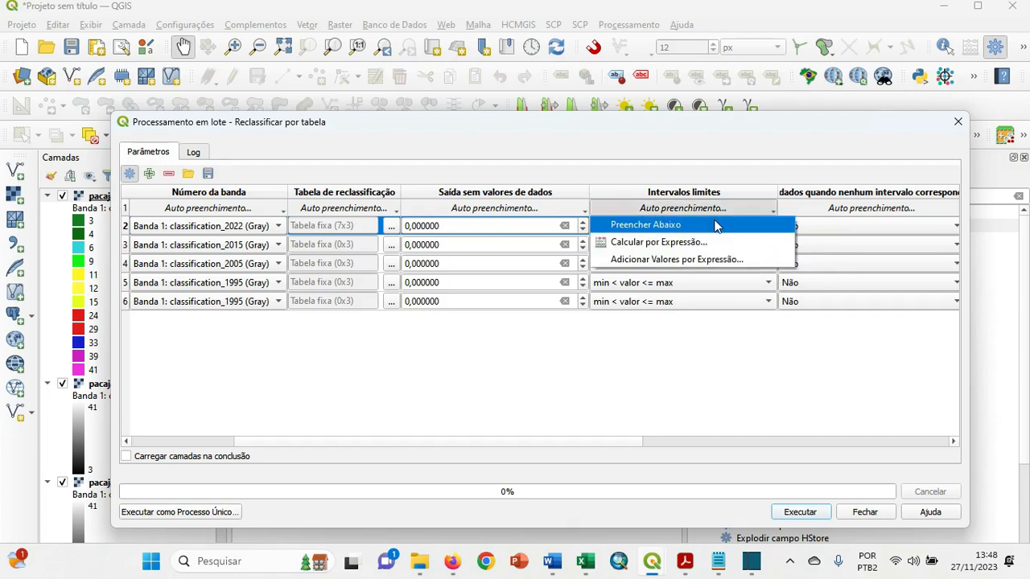
click(716, 223)
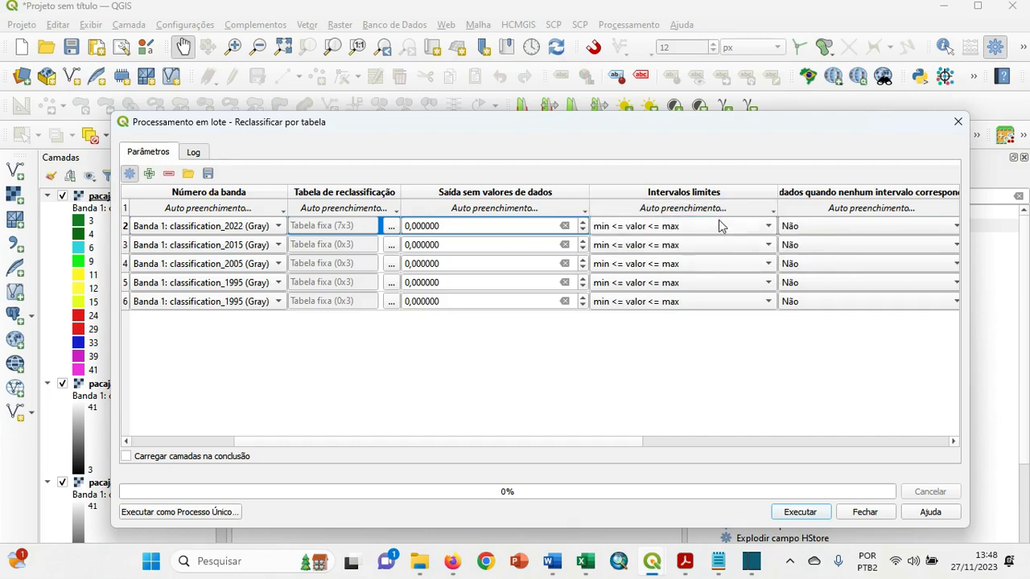
Open the output file selection for the 2022 layer's reclassified raster and browse to C:\Geoprocessamento_Bio_2023\mapbiomas2\pacaja.
click(951, 442)
click(952, 443)
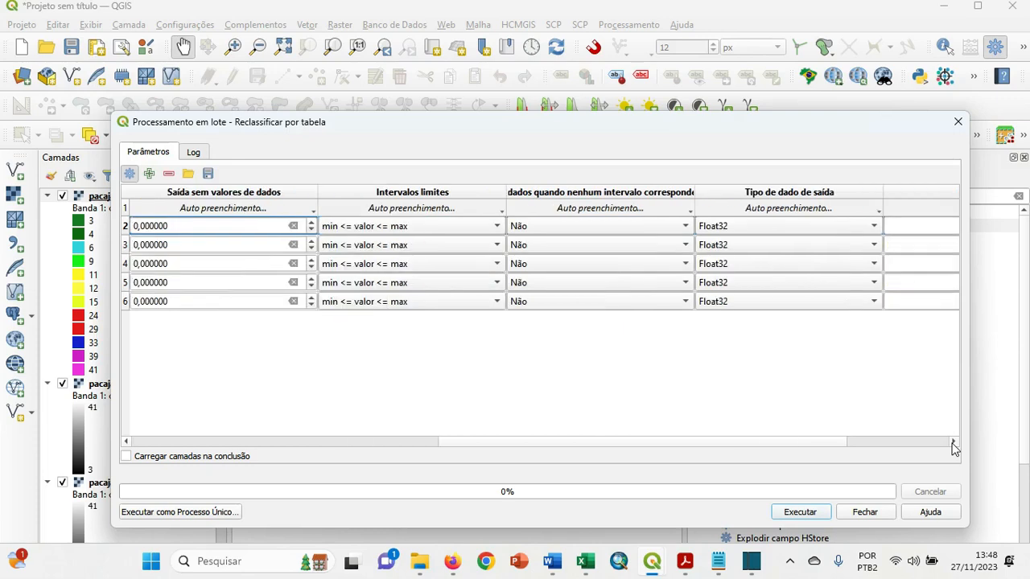
click(952, 442)
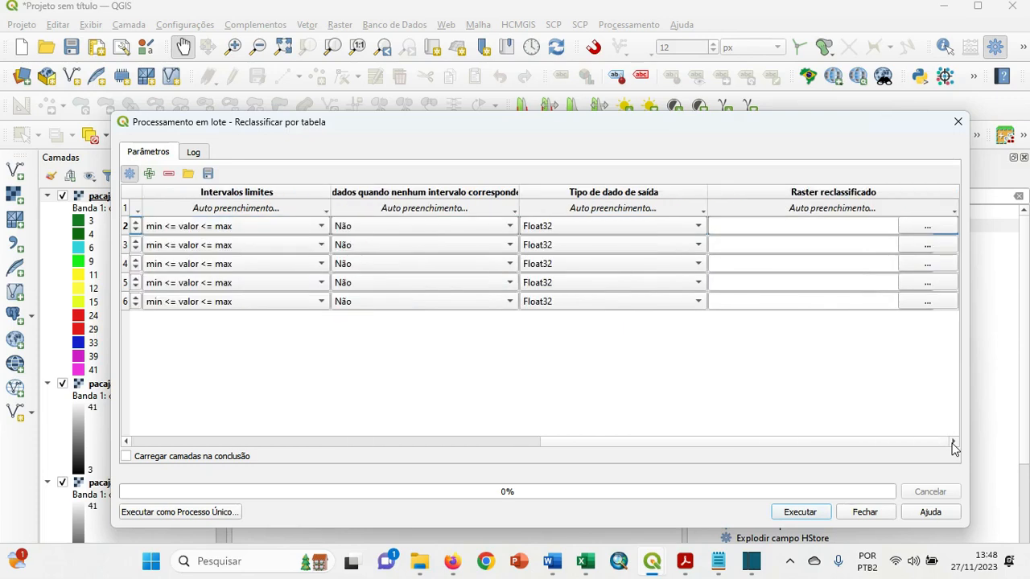
click(920, 228)
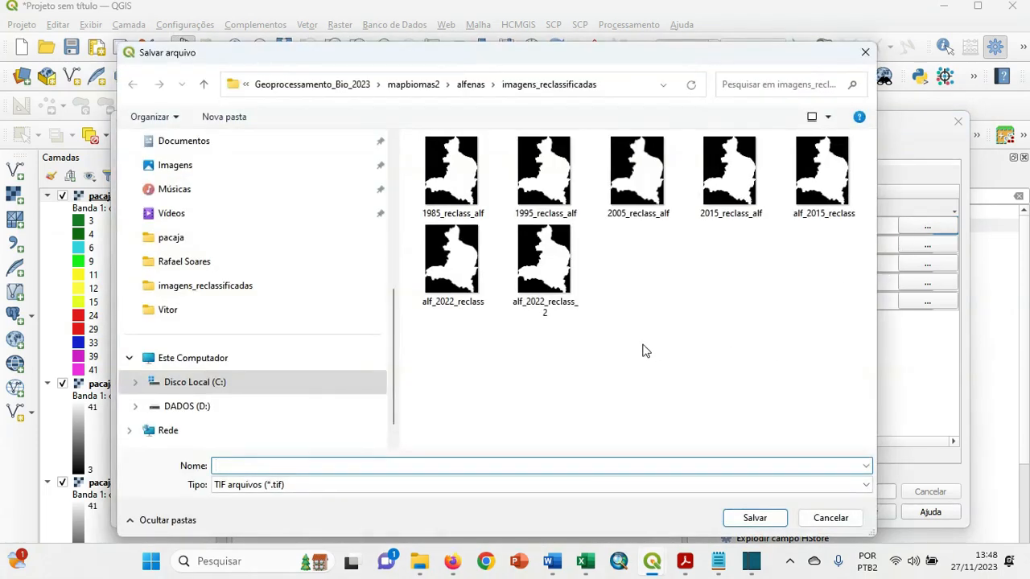
click(221, 383)
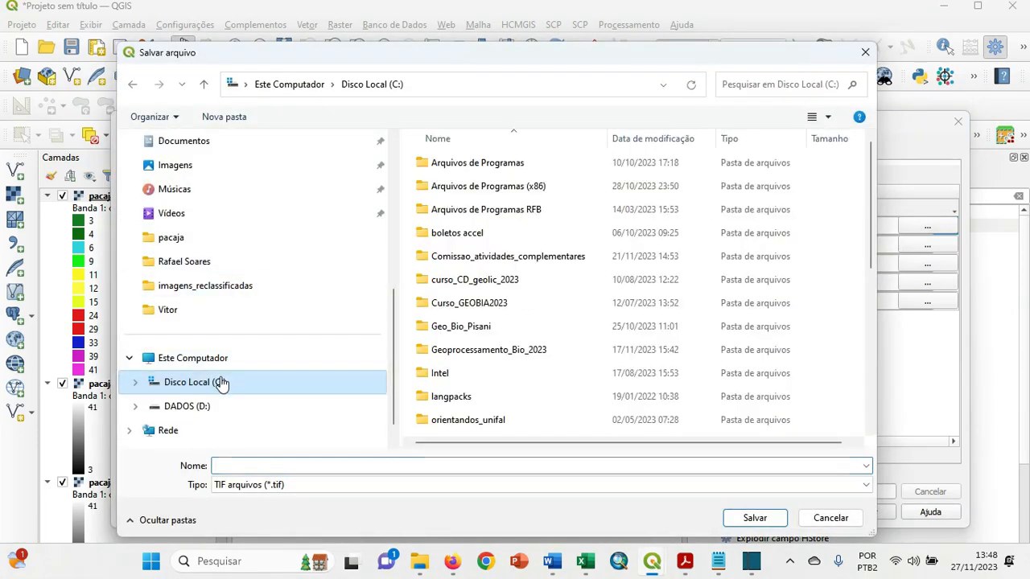
scroll(516, 362, down, 1)
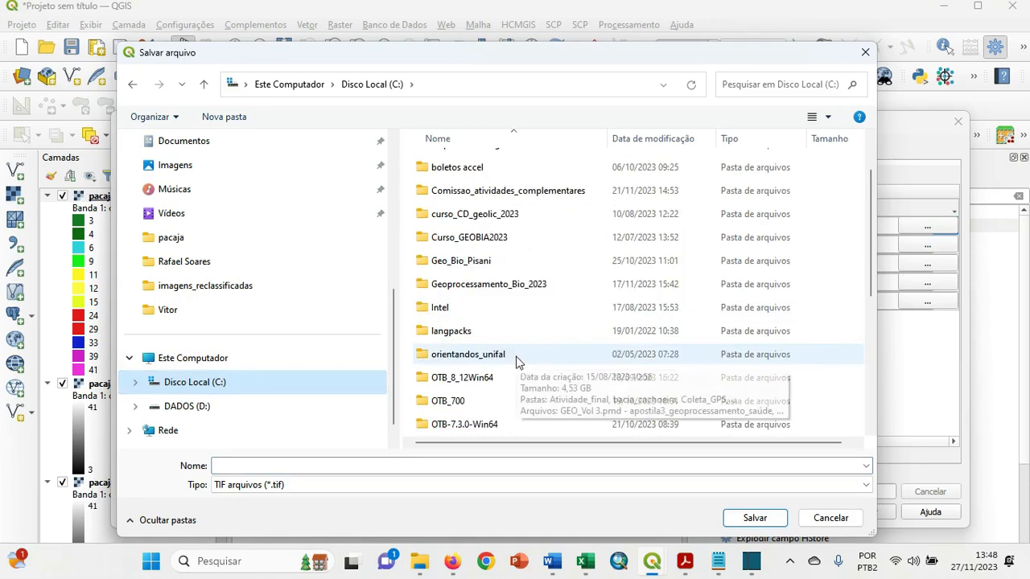
double_click(507, 292)
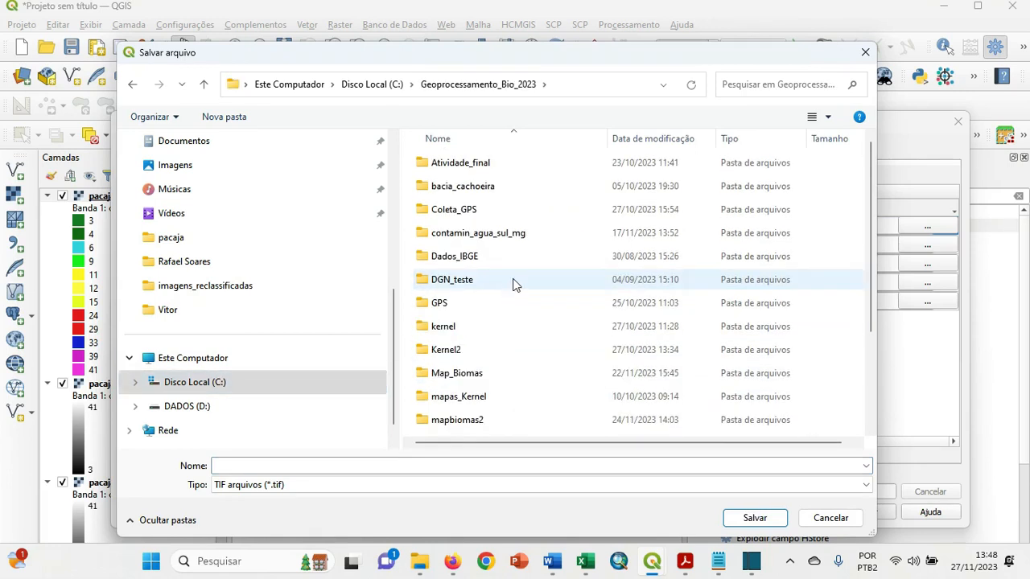
double_click(490, 419)
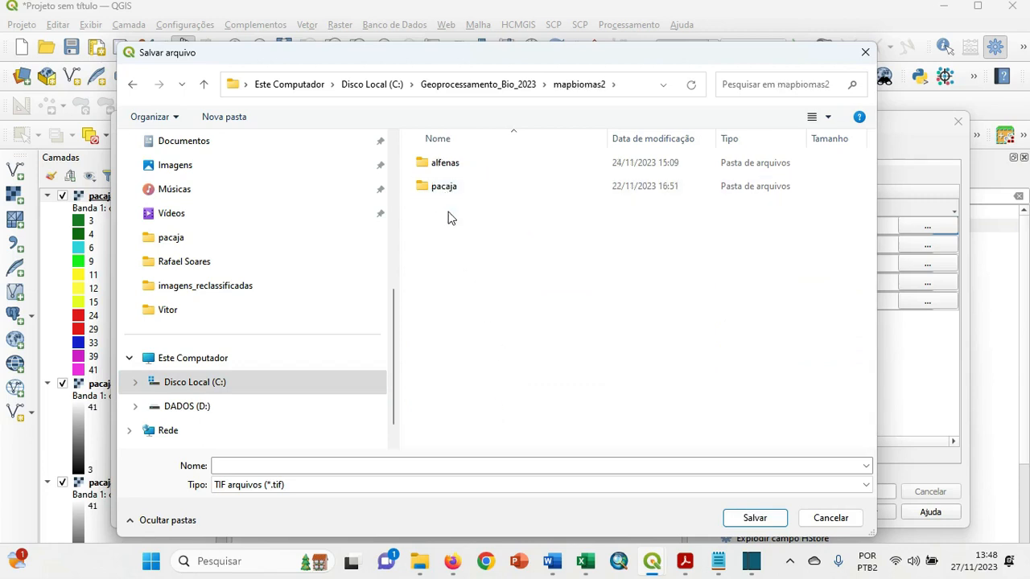
double_click(445, 185)
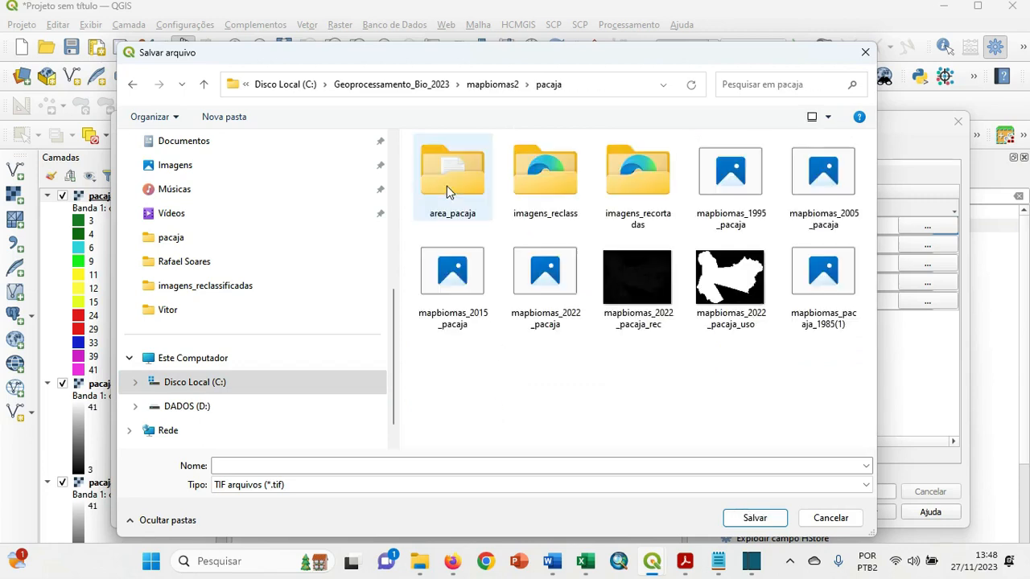
Create a folder named imagem_reclass2 inside the pacaja folder and open it.
click(566, 189)
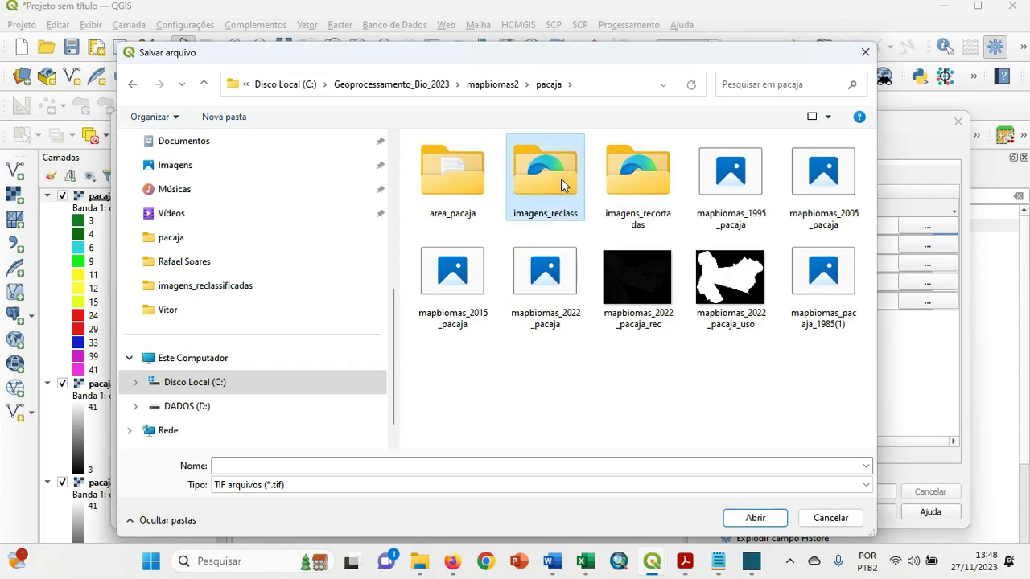
click(499, 372)
right_click(498, 372)
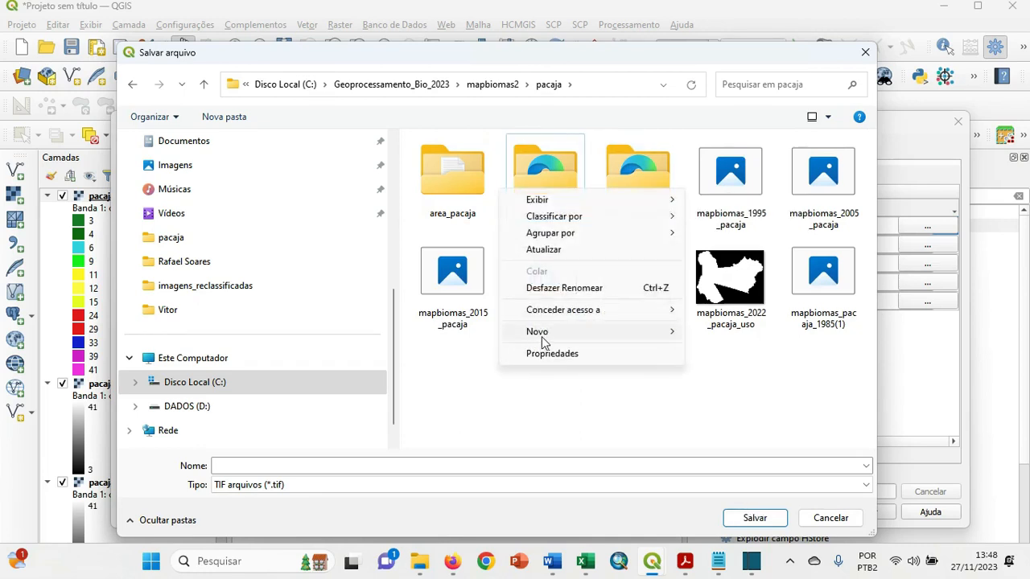
mouse_move(562, 338)
click(710, 334)
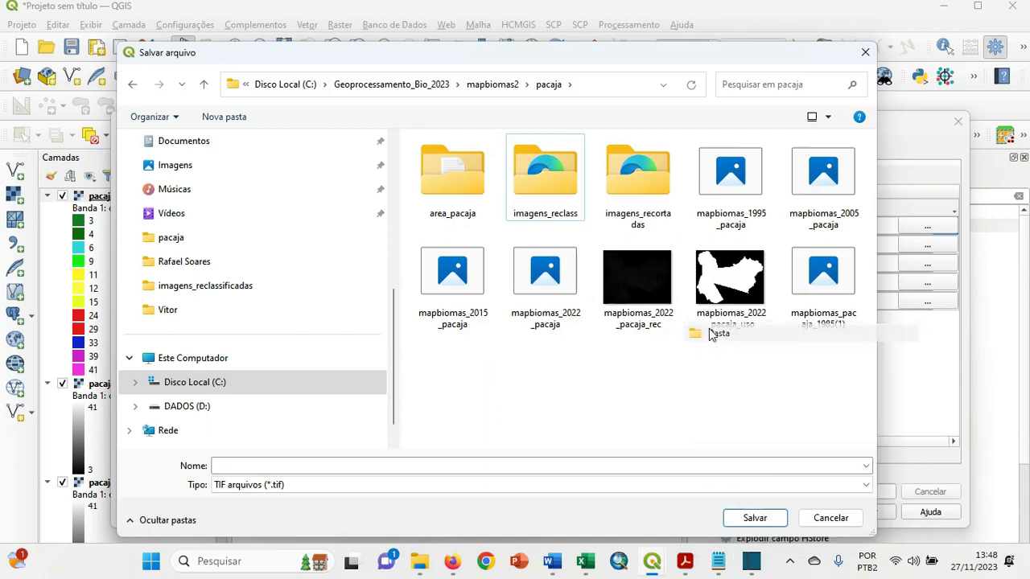
text(i)
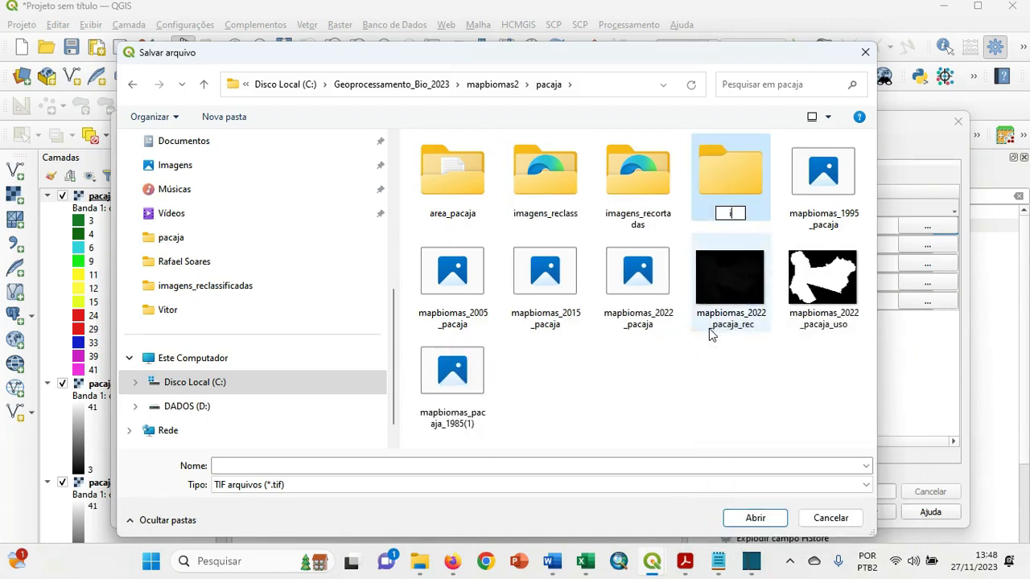
text(magem_)
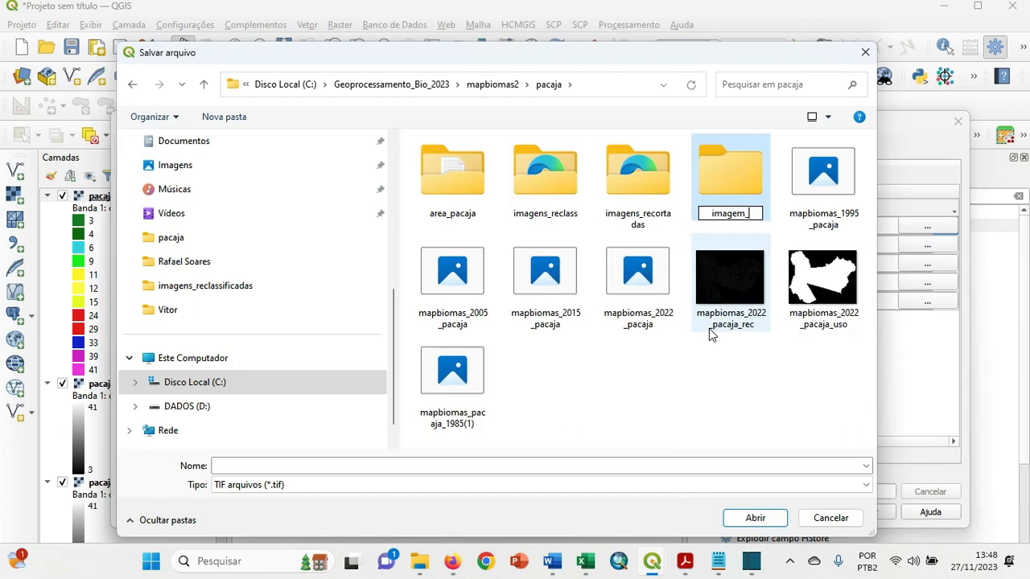
text(reclass2)
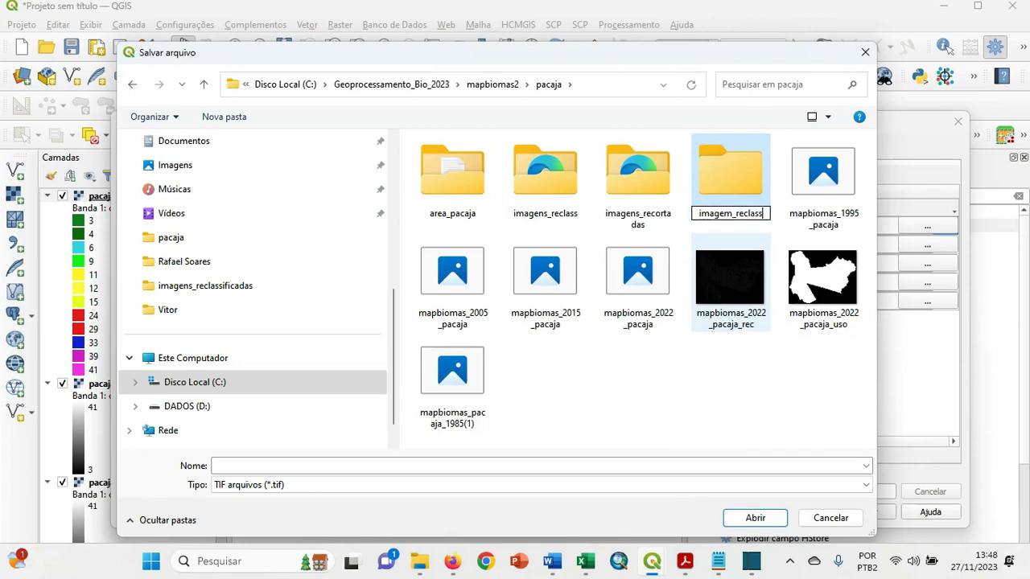
double_click(740, 178)
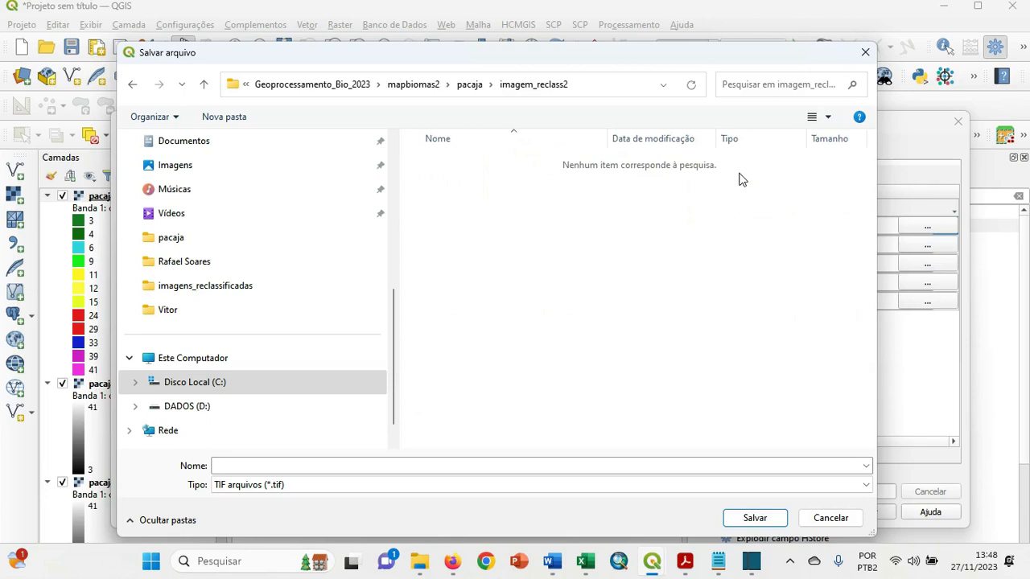
Save the 2022 layer's output as 2022_pacaja_reclass in TIF format, without autofilling the other rows.
click(563, 460)
text(2)
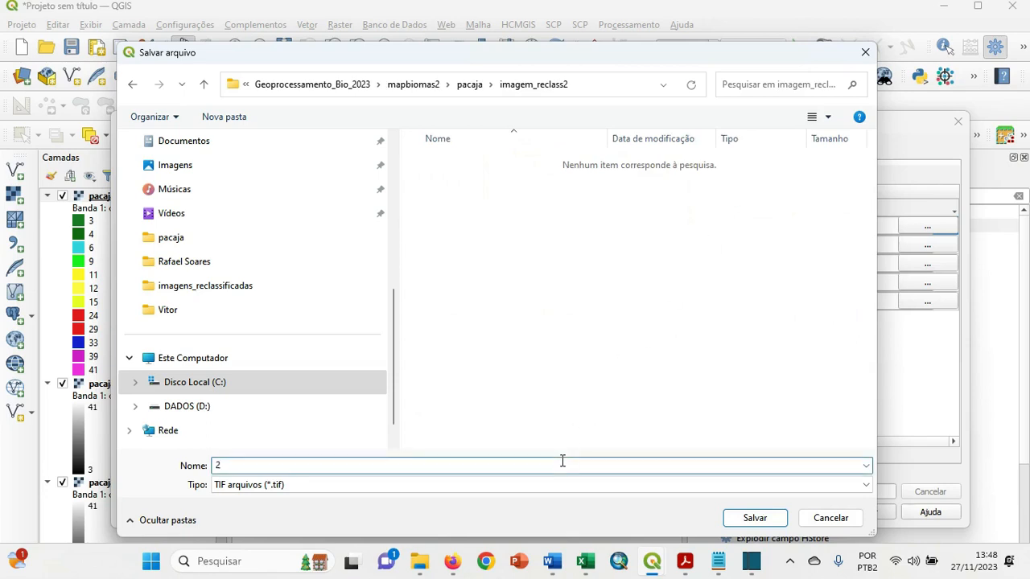
text(022_pacaja_reclass)
click(754, 517)
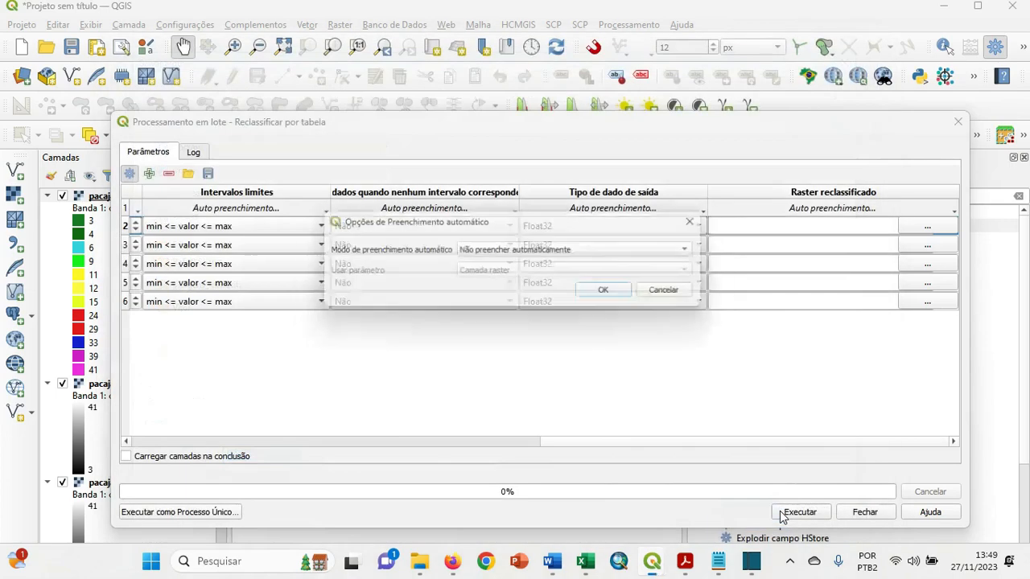
click(609, 293)
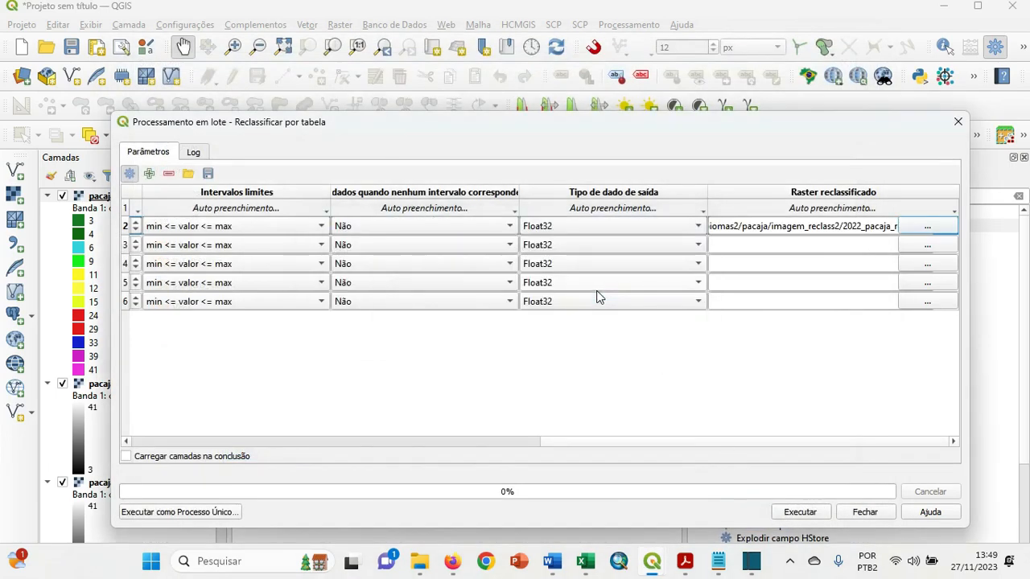
Copy the output path down to all rows, and change the file name's year to 2015 in row 3 and 2005 in row 4.
click(859, 212)
click(841, 222)
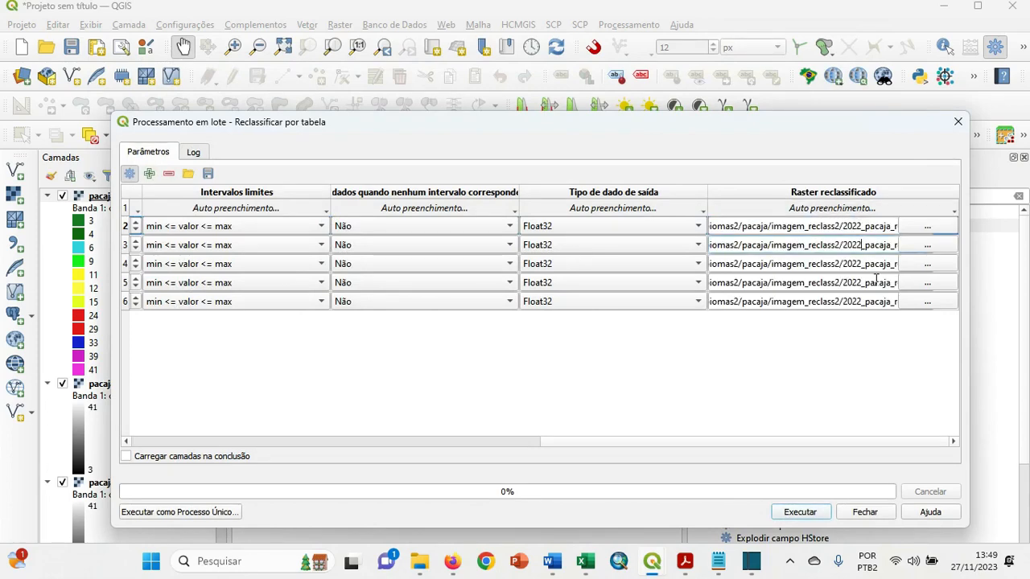
key(BackSpace)
key(BackSpace)
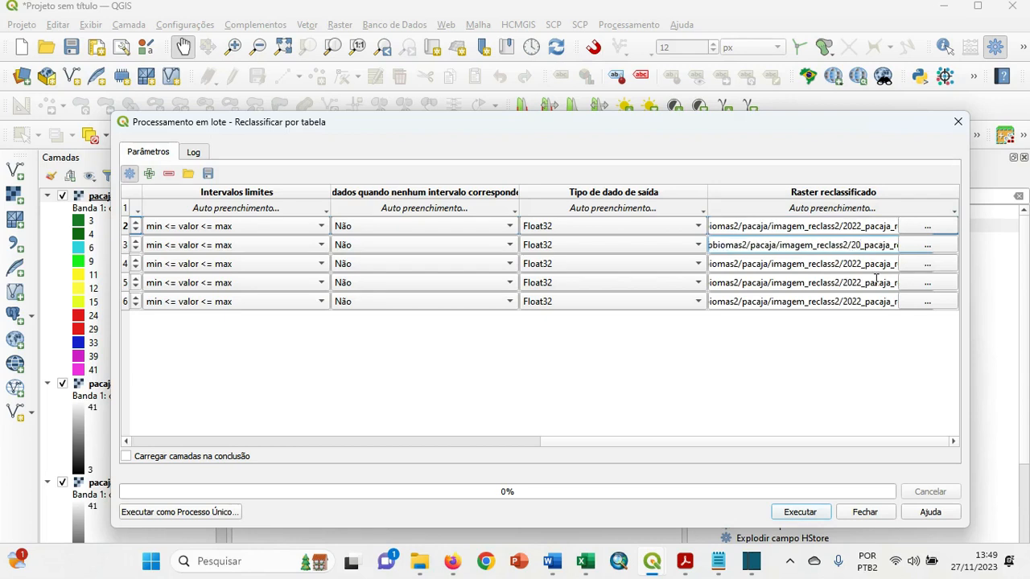
text(15)
click(862, 264)
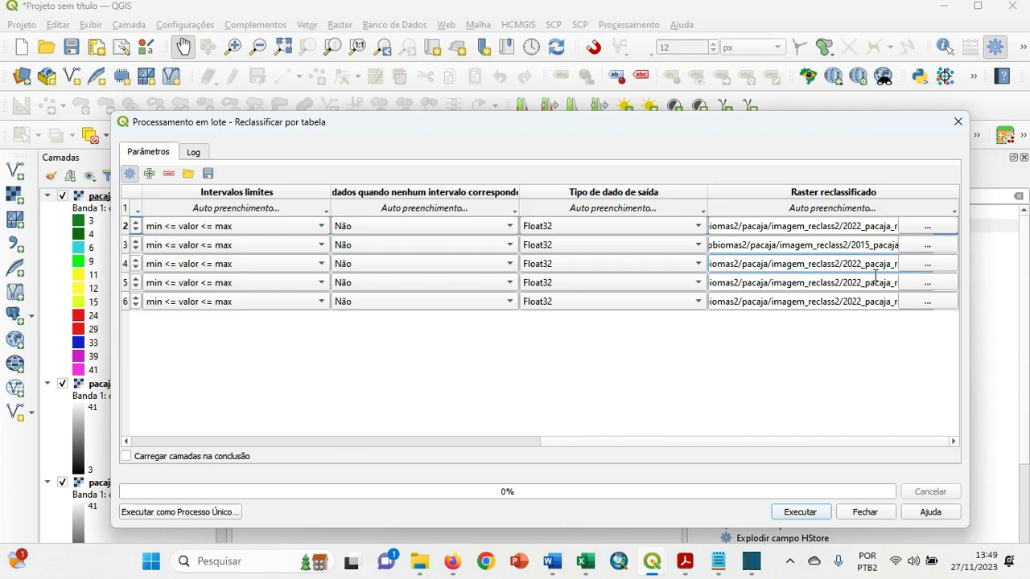
key(BackSpace)
key(BackSpace)
text(05)
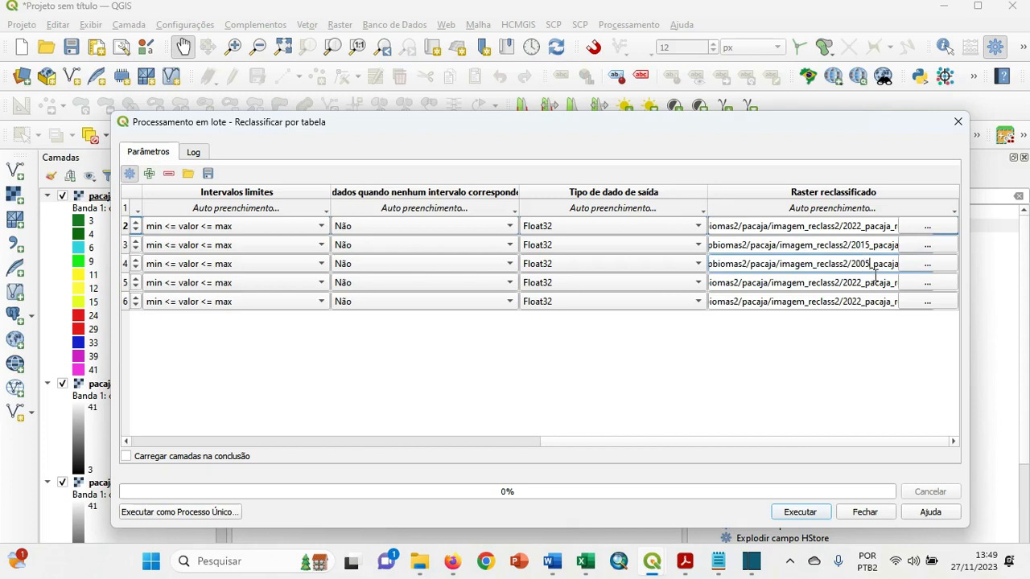
Change the year in the output file name to 1995 in row 5 and 1985 in row 6.
click(863, 283)
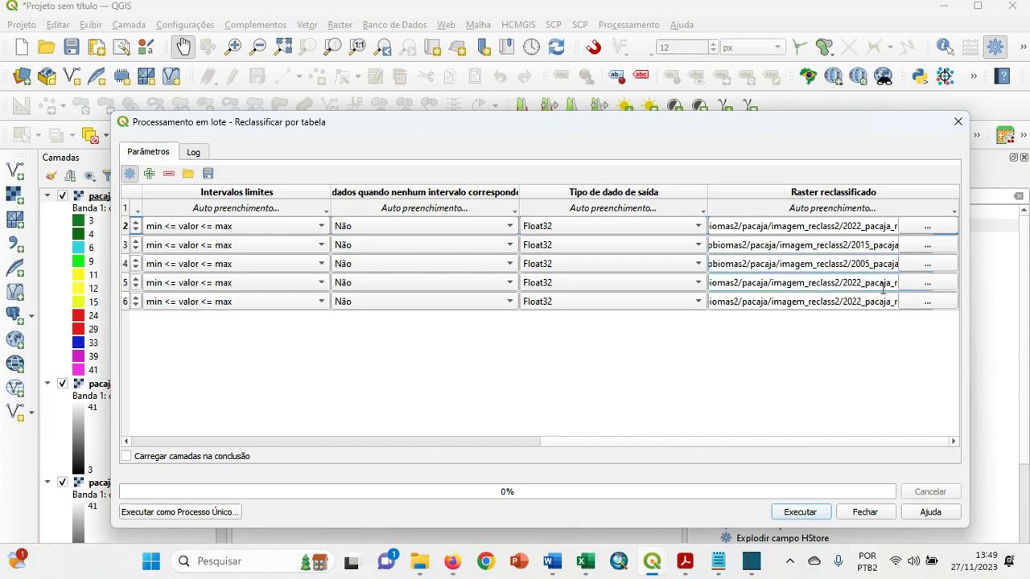
key(BackSpace)
key(BackSpace)
key(BackSpace)
key(BackSpace)
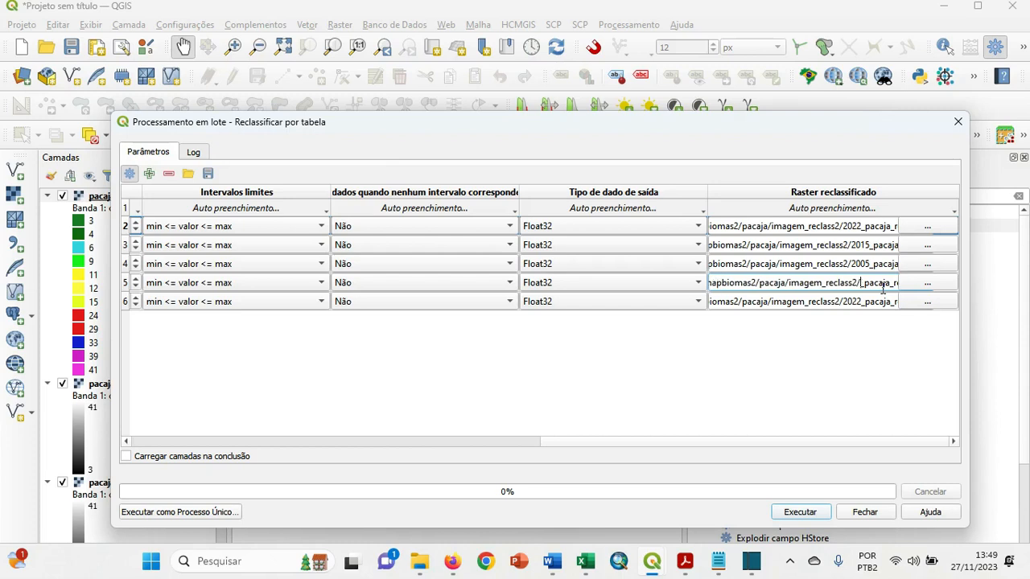
text(19)
text(95)
click(865, 303)
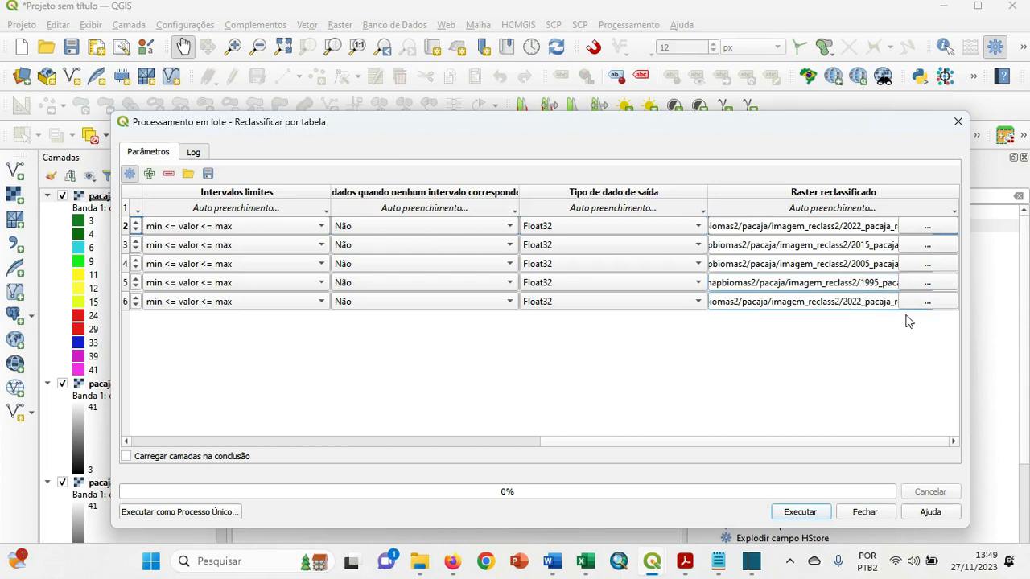
key(BackSpace)
key(BackSpace)
key(BackSpace)
key(BackSpace)
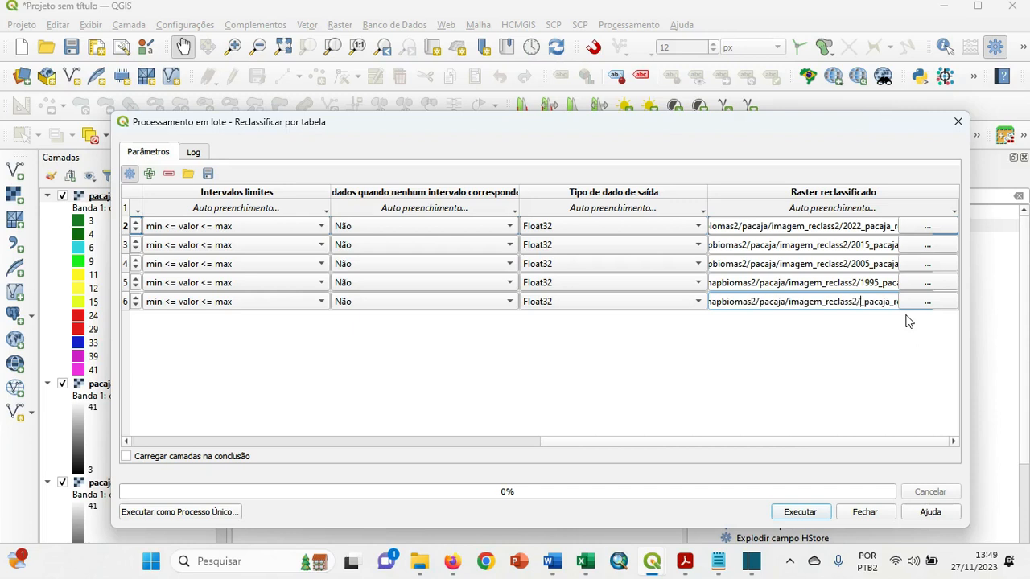
text(1985)
Enable loading the layers on completion (Carregar camadas na conclusão), review the batch parameters and run the batch reclassification.
click(126, 456)
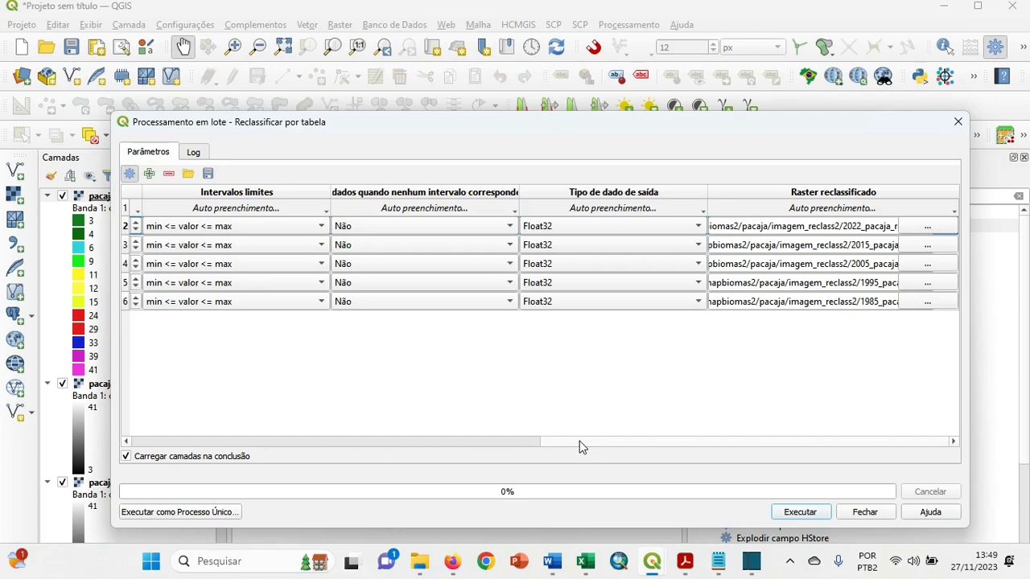
drag(579, 441, 243, 449)
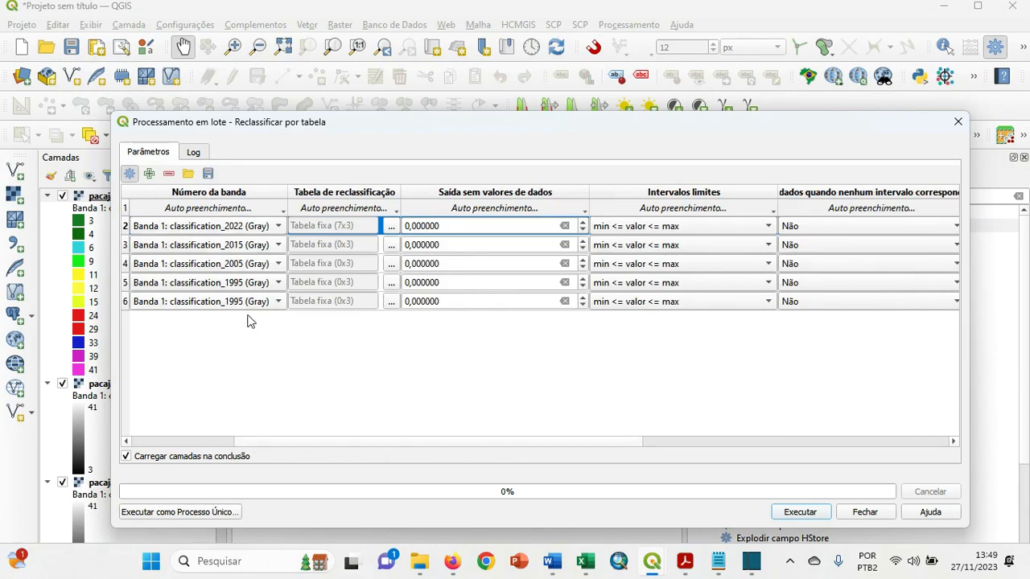
drag(375, 443, 679, 429)
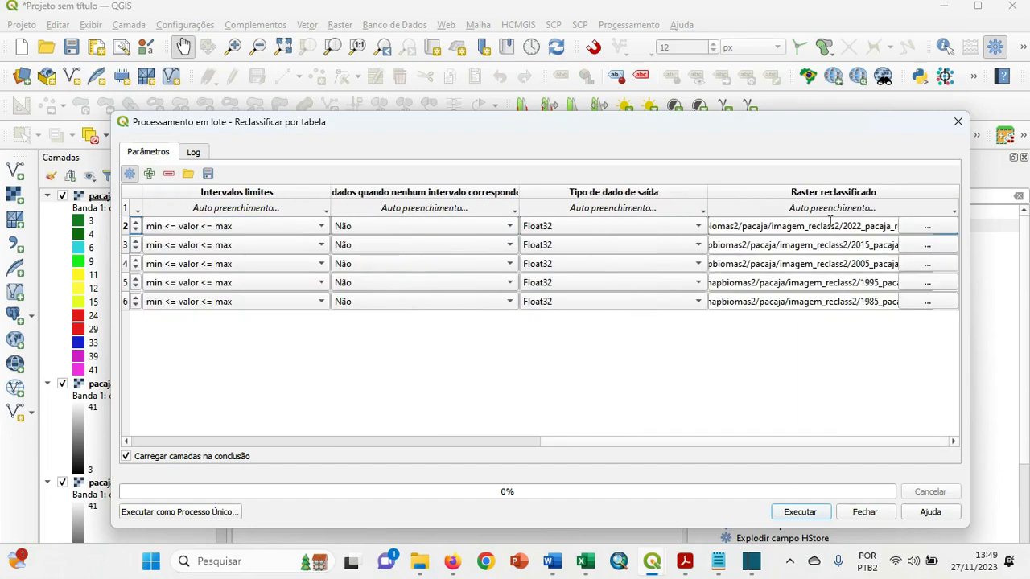
click(801, 512)
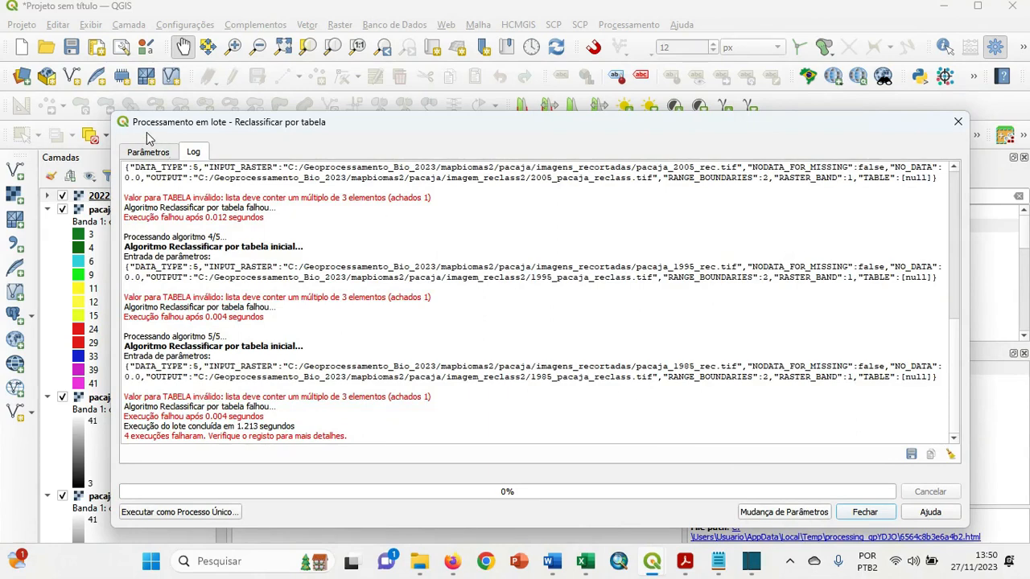
Return to the batch parameters and fill the seven-class reclassification table of the 2022 row down to all the other rows.
click(156, 152)
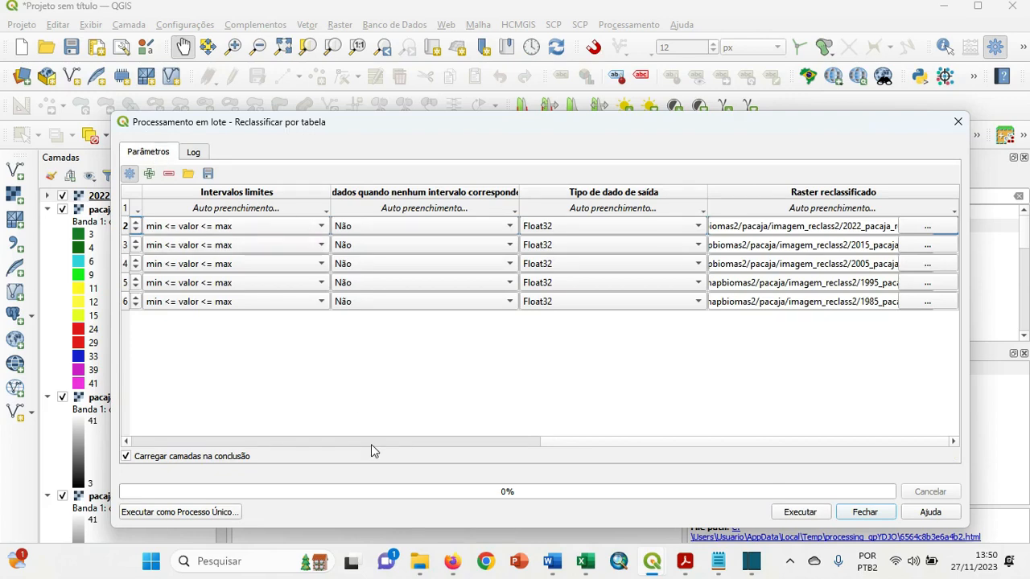
click(126, 442)
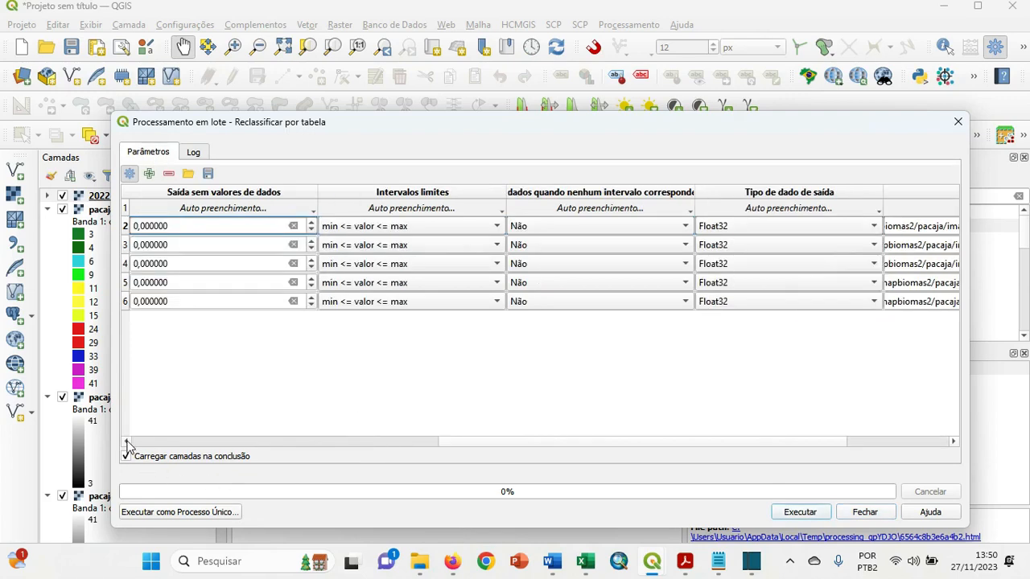
click(441, 231)
click(441, 228)
click(257, 441)
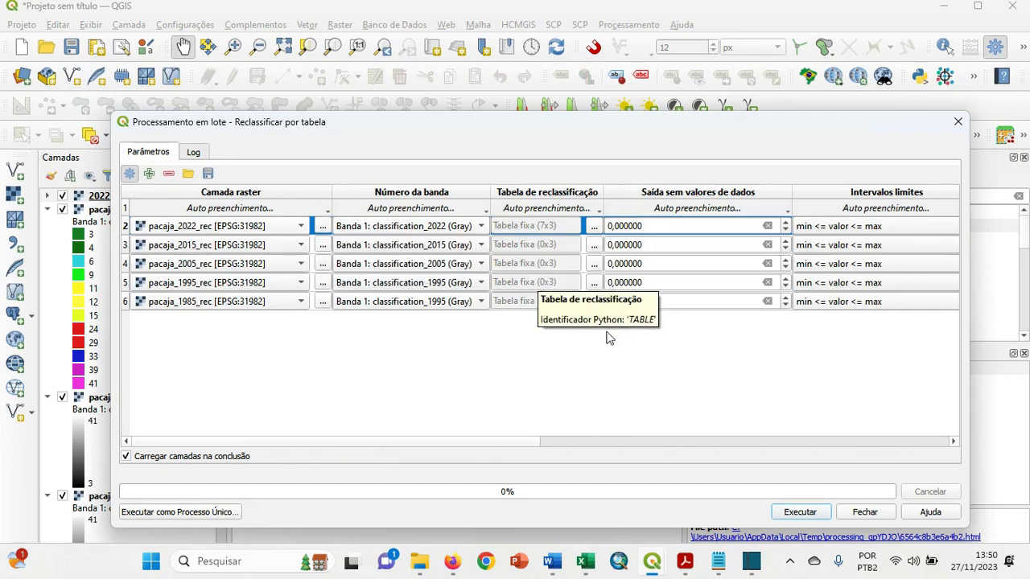
click(589, 213)
click(576, 223)
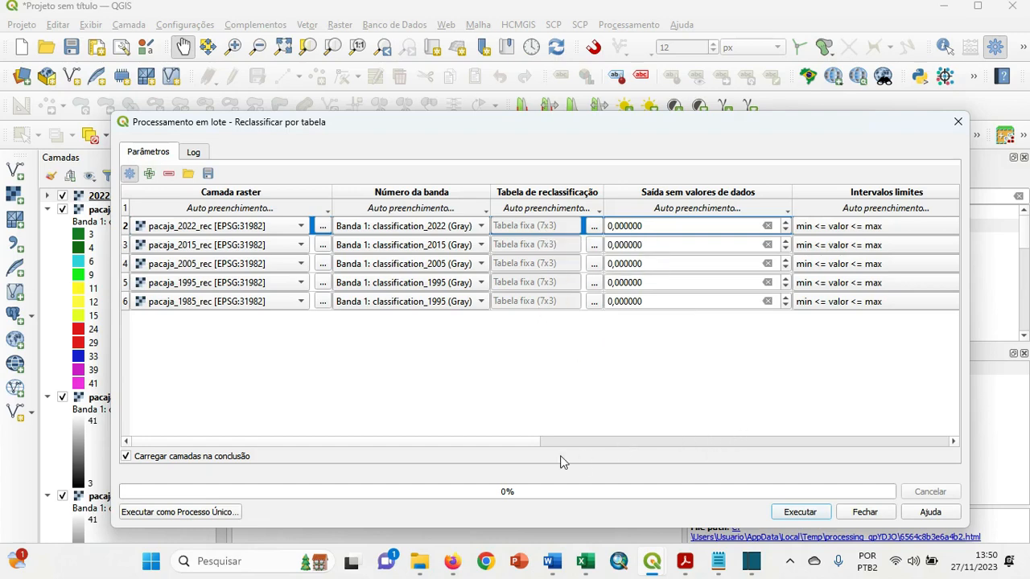
Change the 2022 row's output file name to 2022_2_pacaja_reclass.
drag(530, 441, 922, 430)
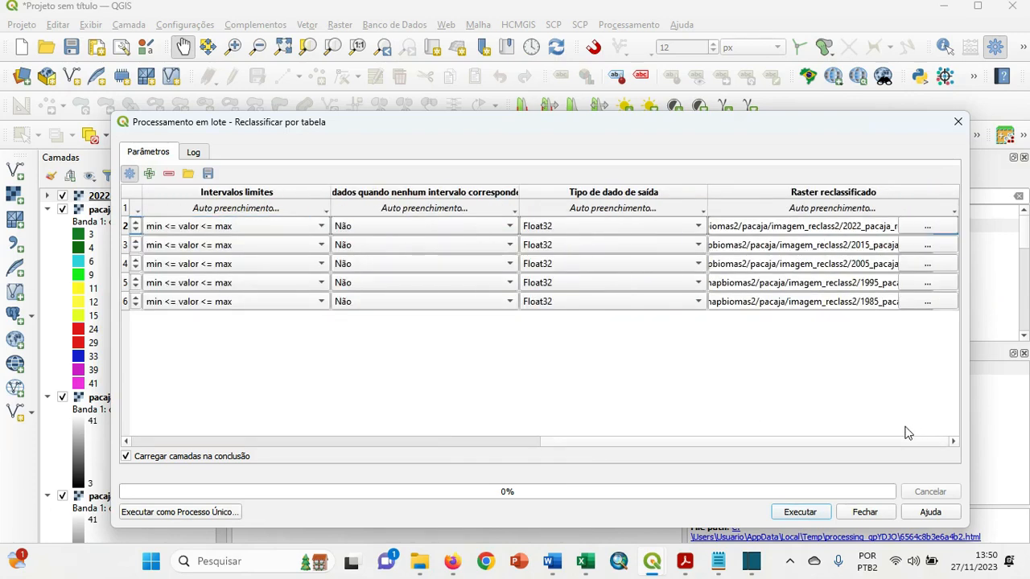
click(862, 230)
text(_)
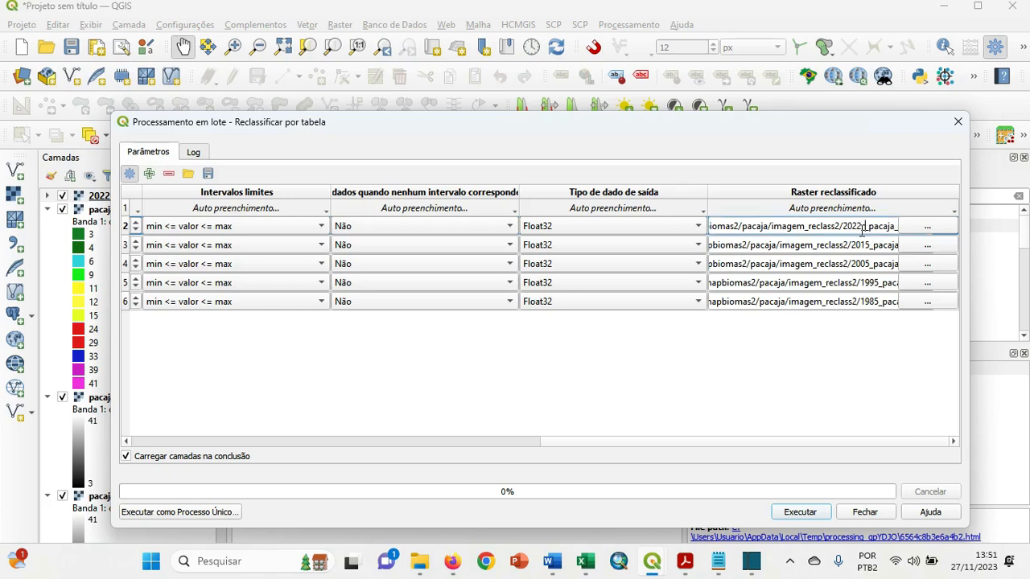
text(r2)
Review the parameters of all rows, run the batch reclassification again and close the dialog.
scroll(829, 444, left, 3)
scroll(712, 452, left, 2)
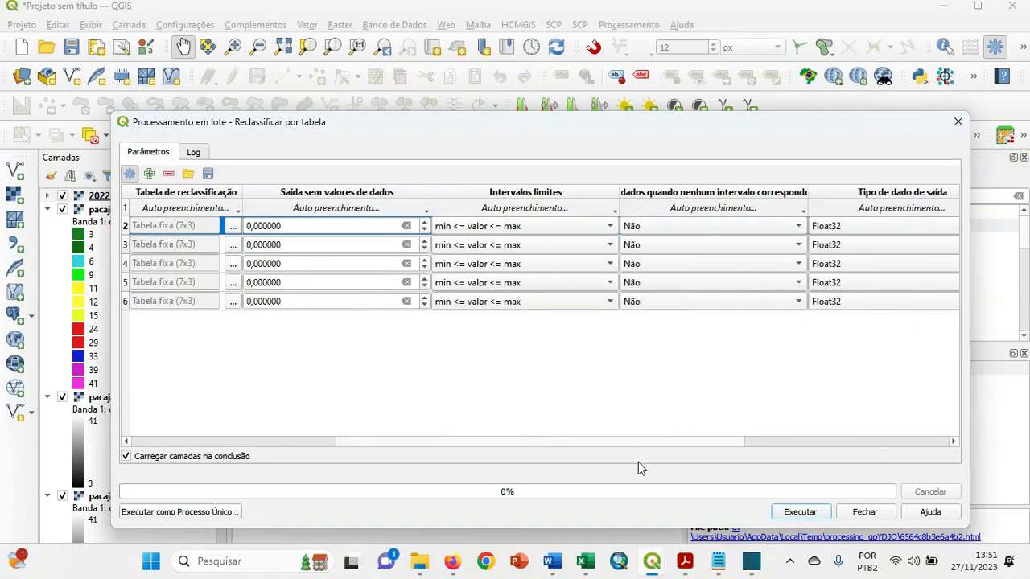
scroll(575, 451, left, 2)
scroll(595, 456, right, 2)
drag(656, 442, 847, 419)
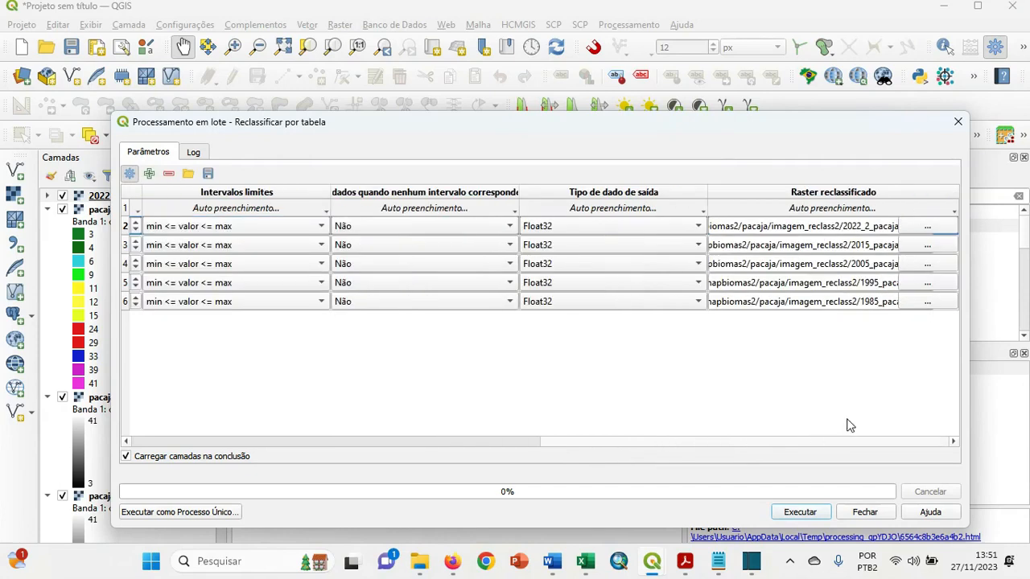
click(799, 512)
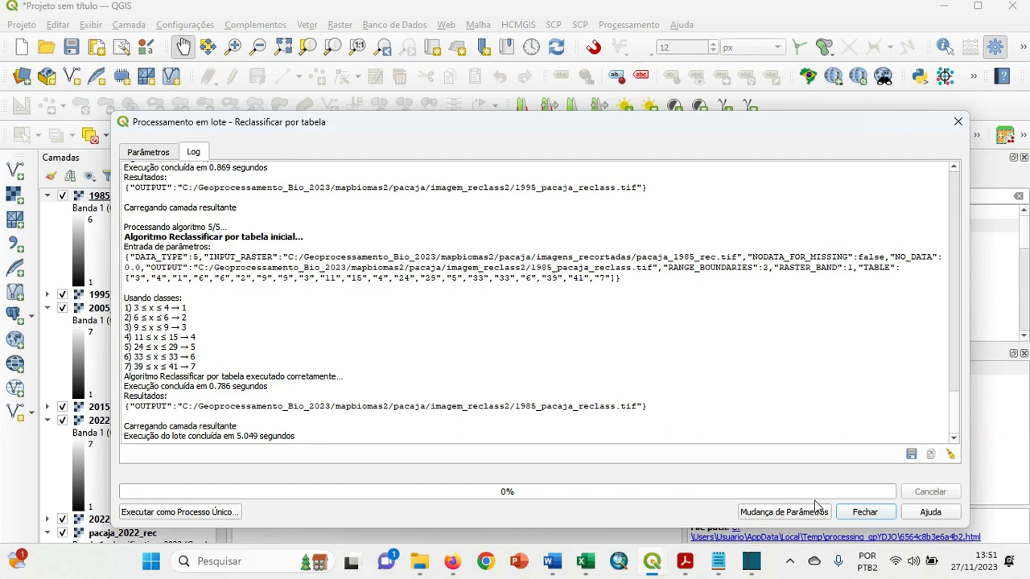
click(864, 513)
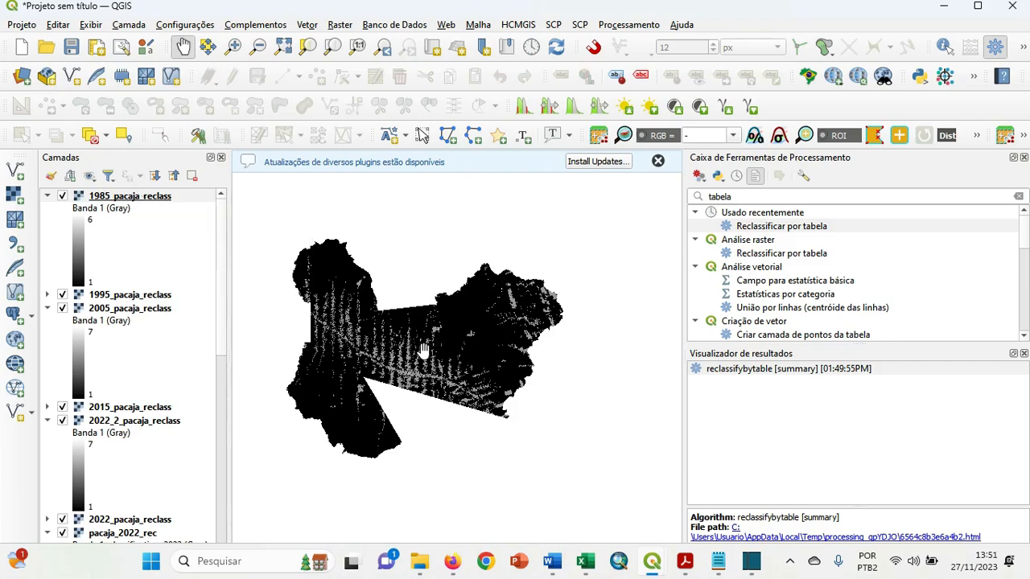
Examine the reclassified rasters on the map, hiding and reshowing the 1985, 1995, 2005 and 2015 layers to compare the years.
drag(424, 351, 454, 358)
scroll(454, 358, up, 2)
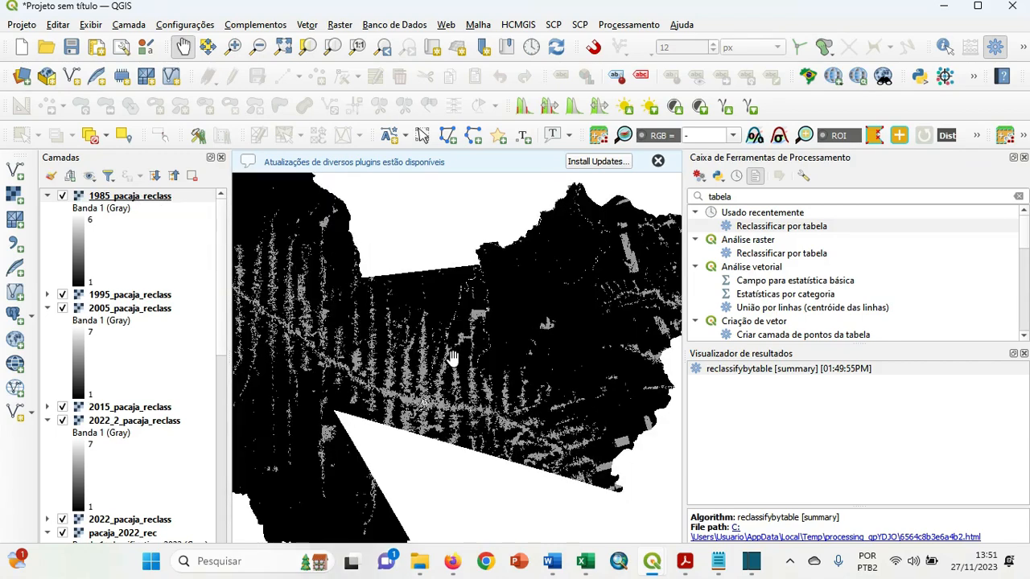
scroll(453, 358, down, 3)
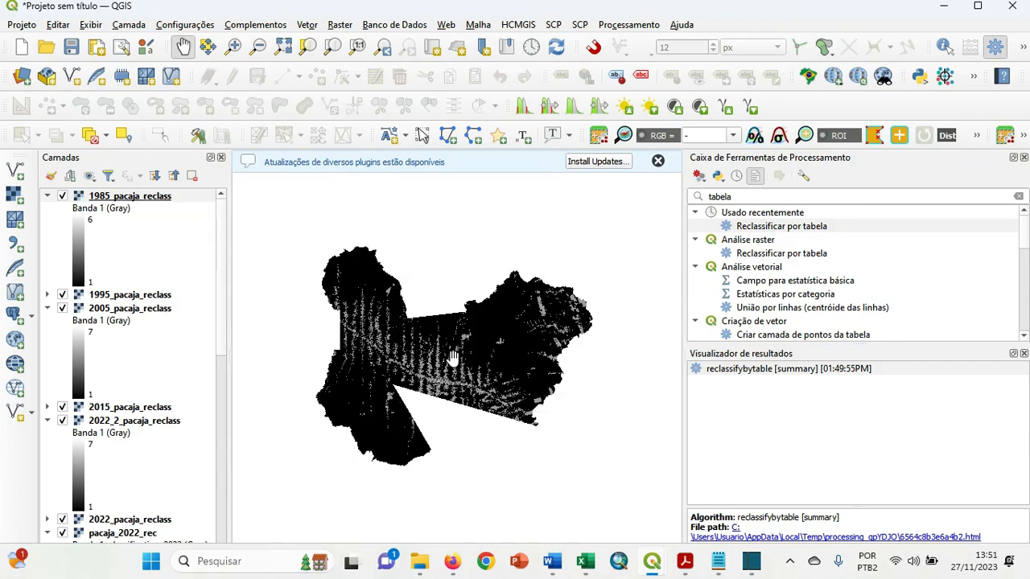
click(62, 197)
click(63, 295)
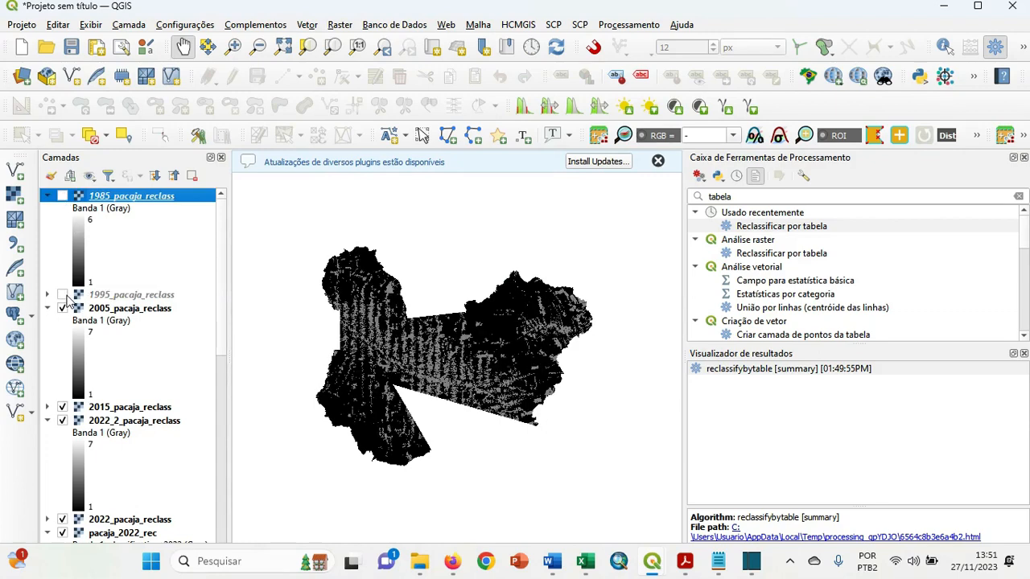
click(63, 309)
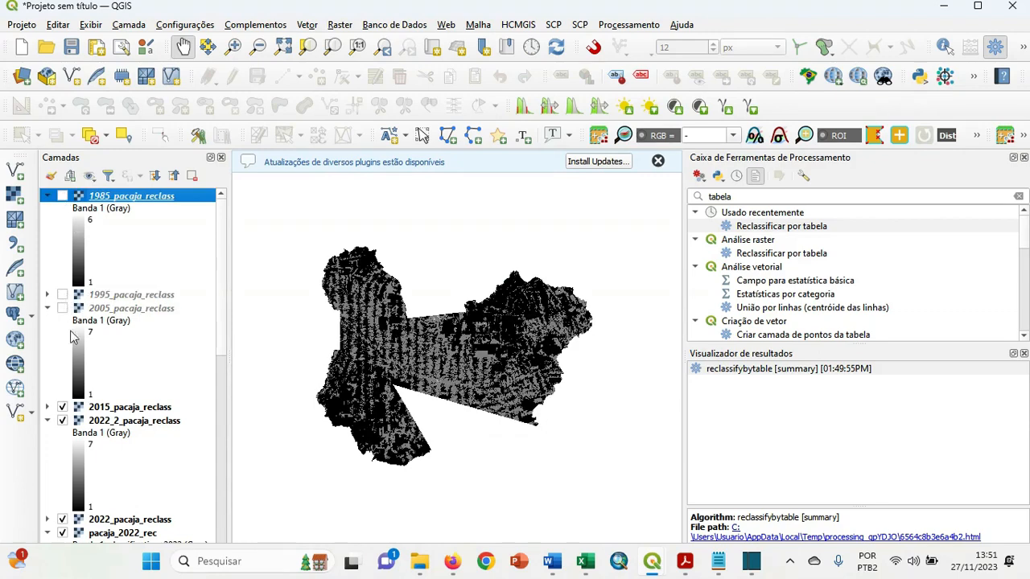
click(63, 408)
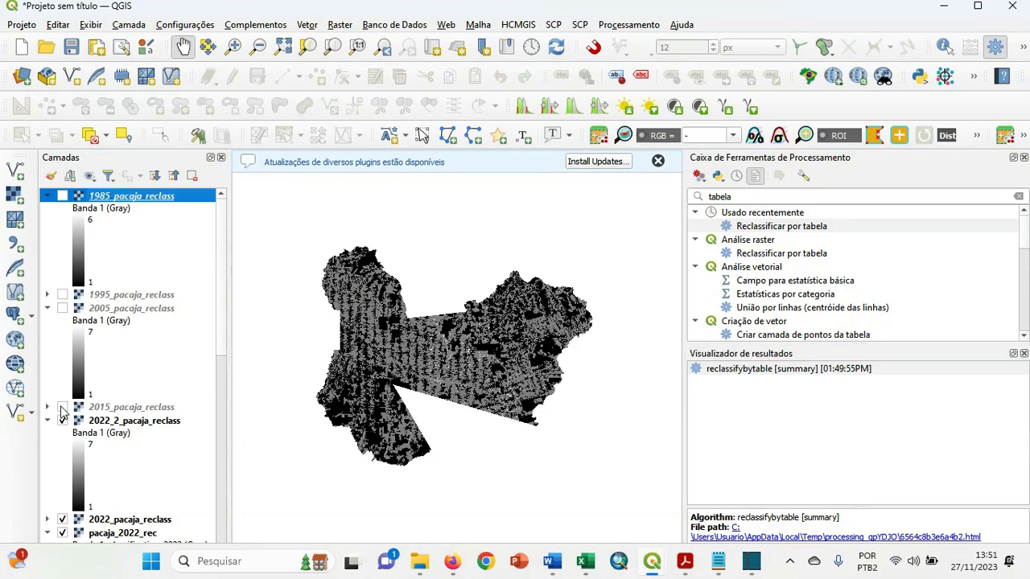
click(63, 408)
click(63, 309)
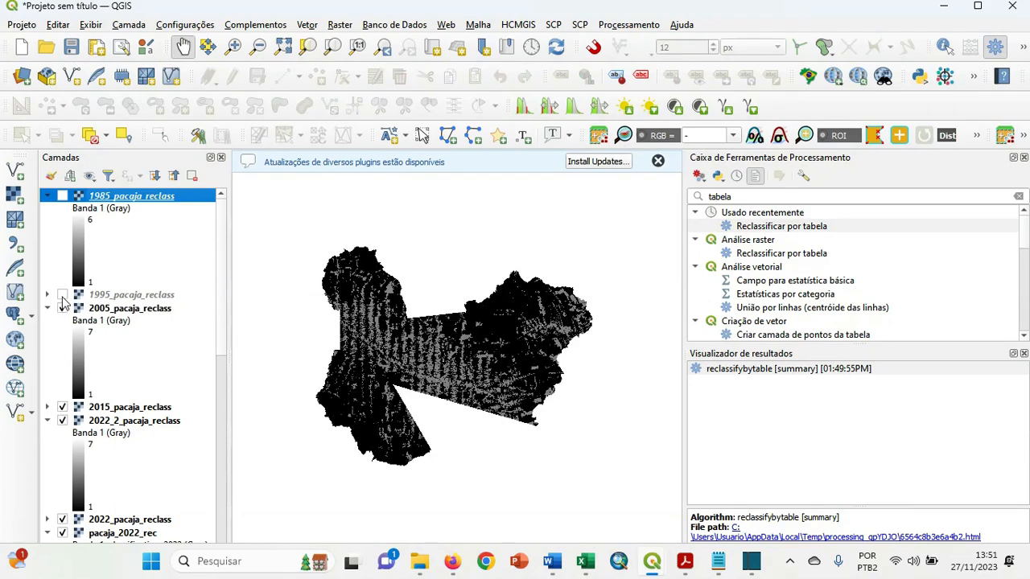
click(63, 295)
click(63, 196)
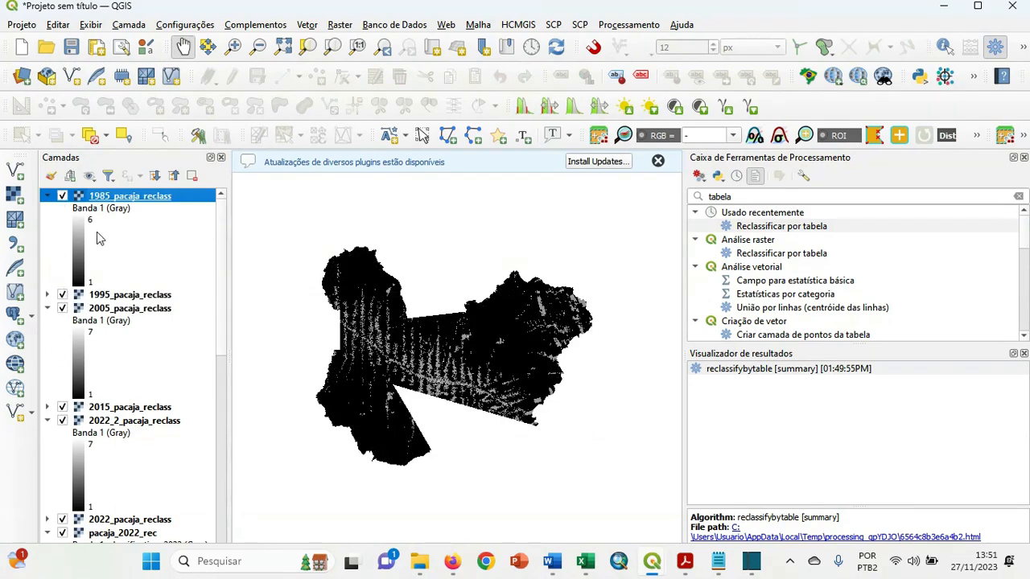
Set the 1985_pacaja_reclass symbology to Paletizado/Valores únicos and classify Banda 1 into its unique values.
right_click(127, 195)
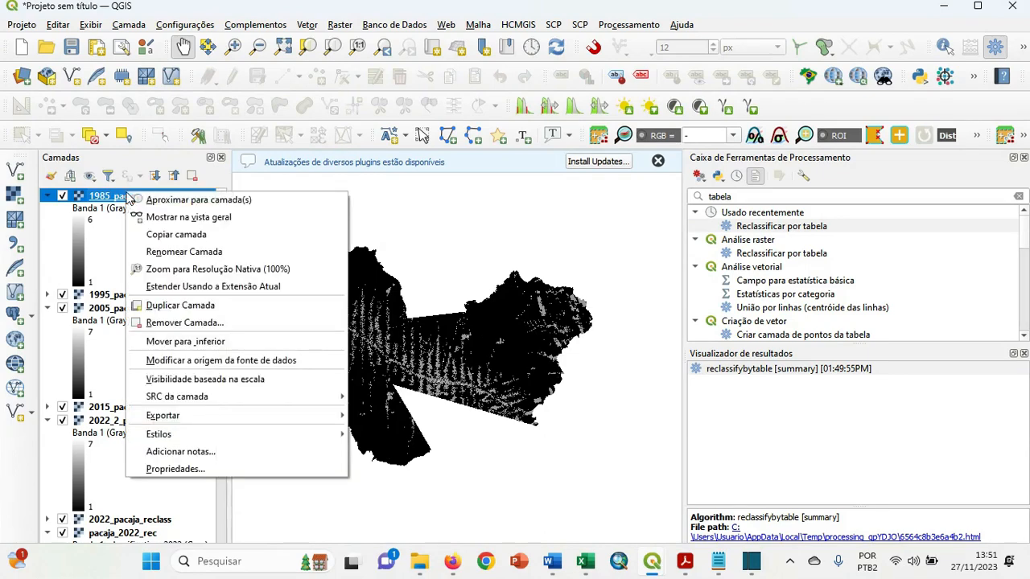
click(228, 469)
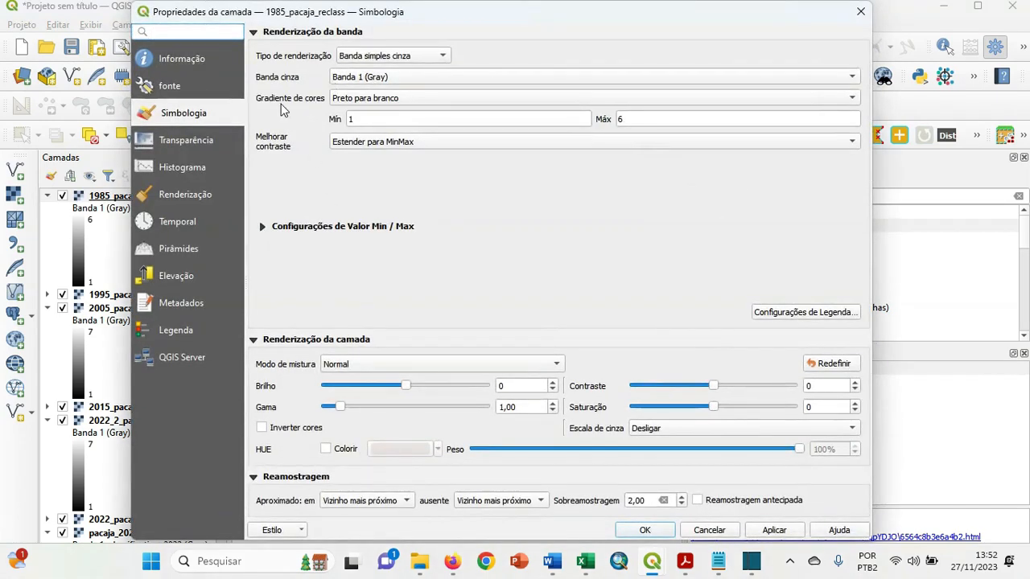
click(377, 56)
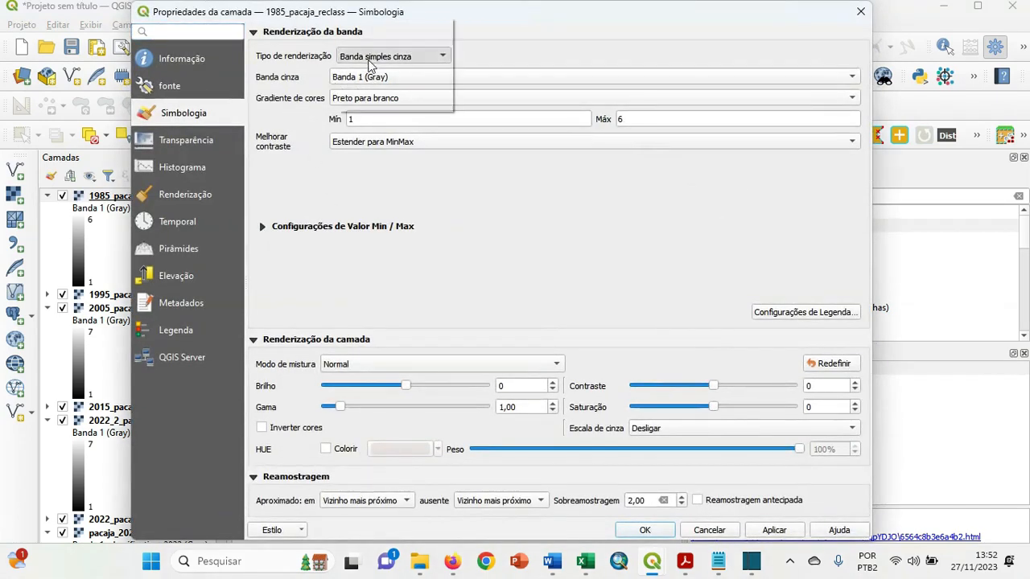
click(380, 39)
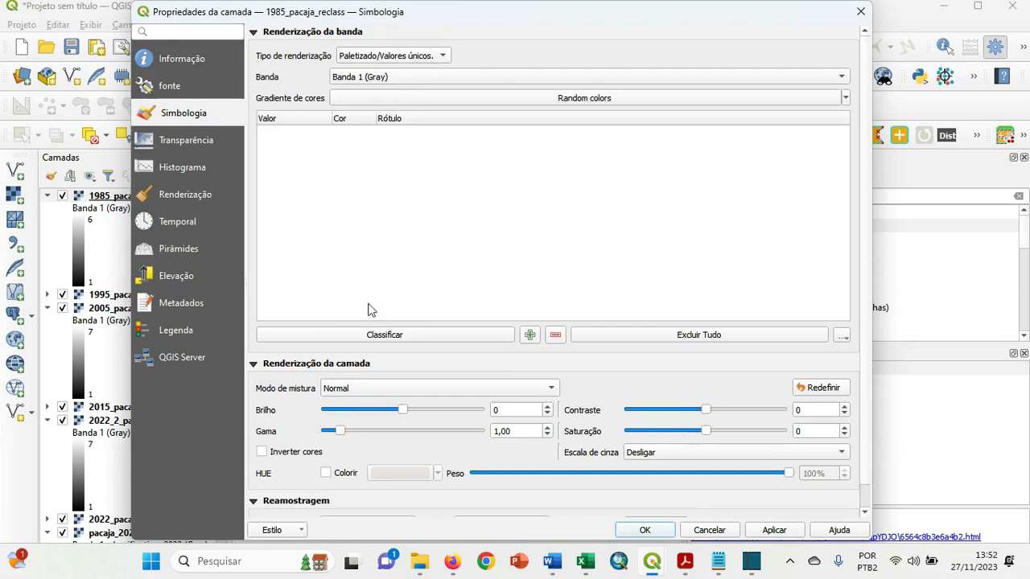
click(397, 336)
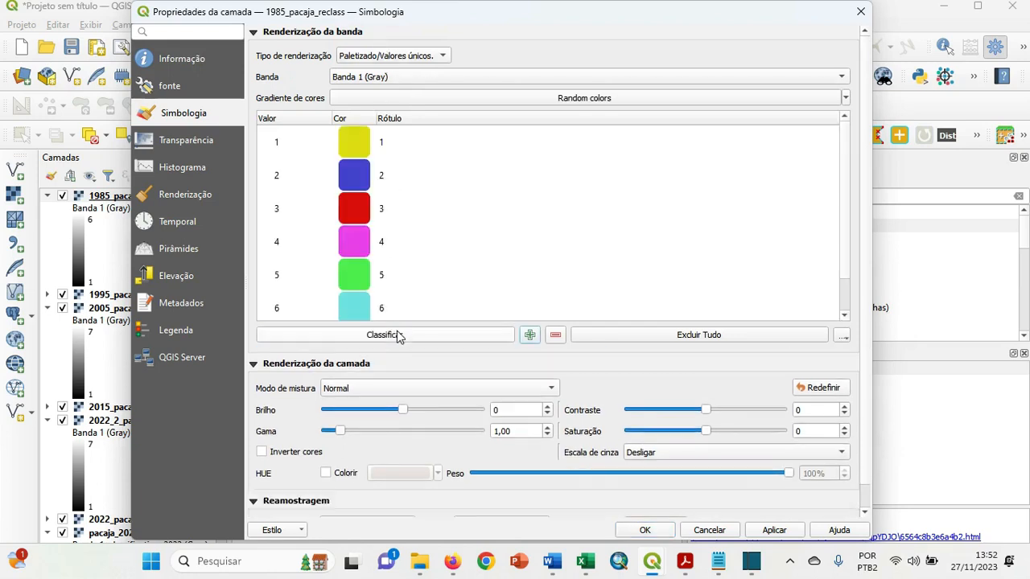
Color class 1 of the 1985 layer dark green (#166a14) and class 2 cyan (#30c6ce).
double_click(355, 141)
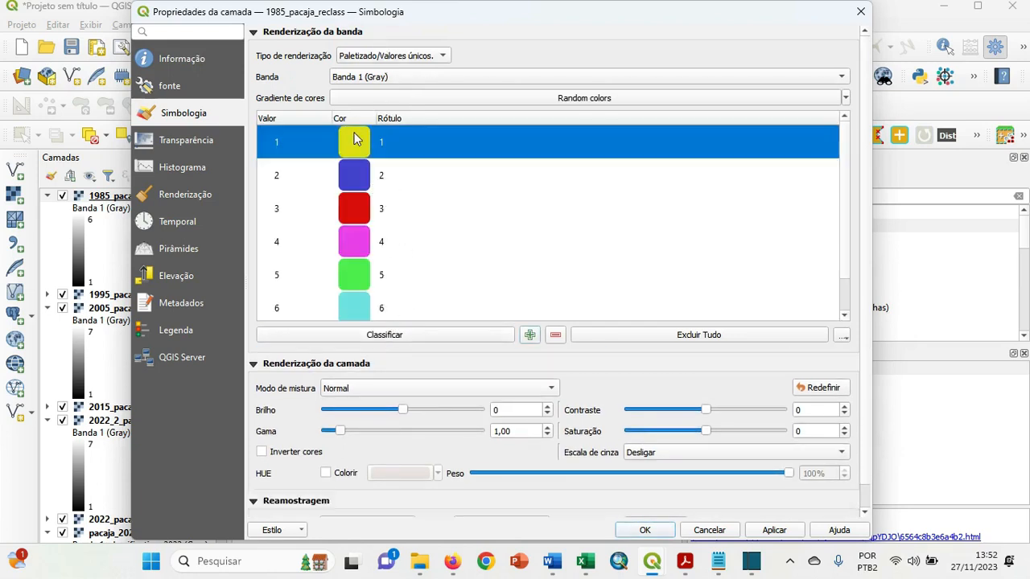
click(357, 293)
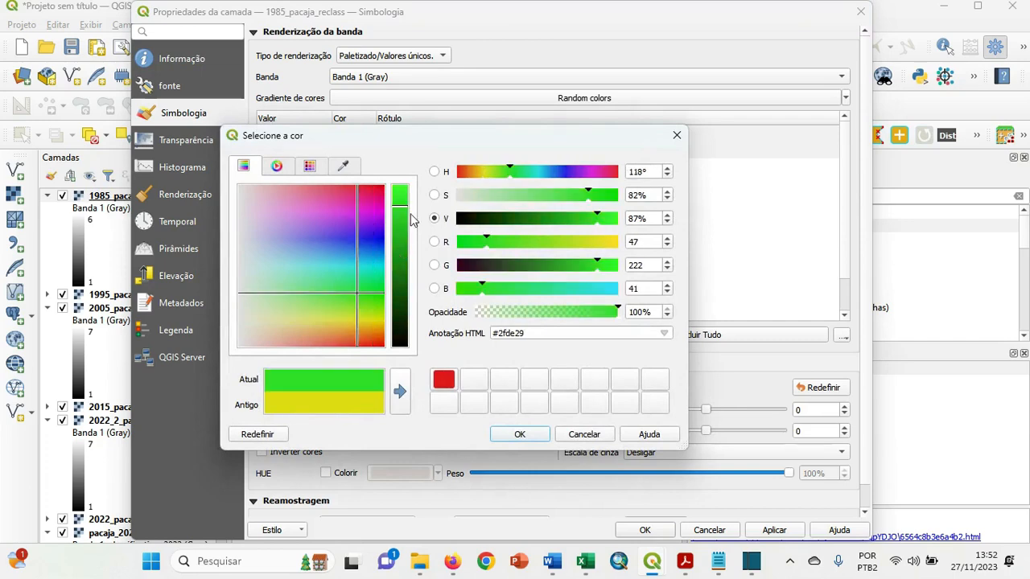
drag(400, 211, 400, 286)
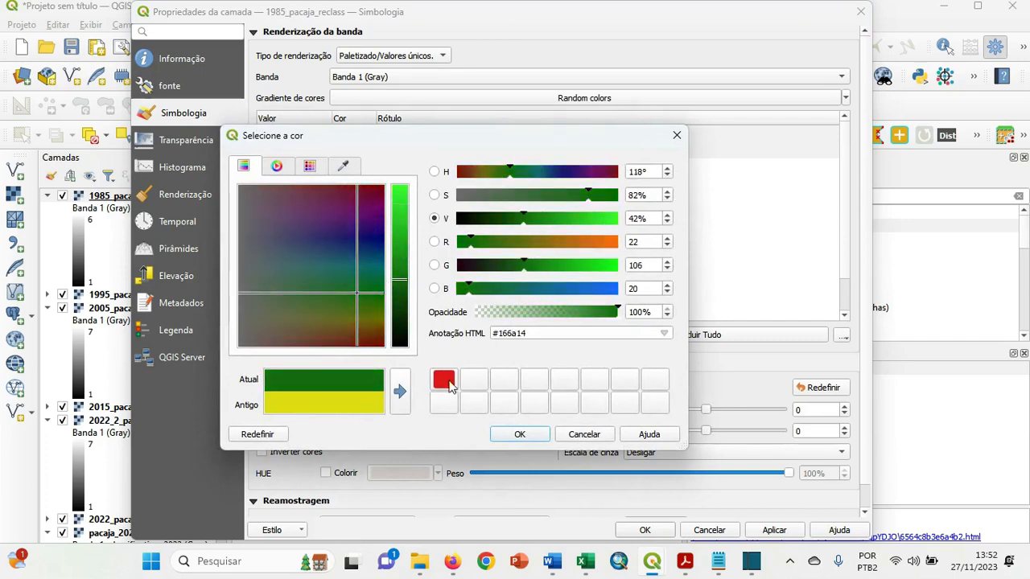
click(510, 437)
double_click(359, 175)
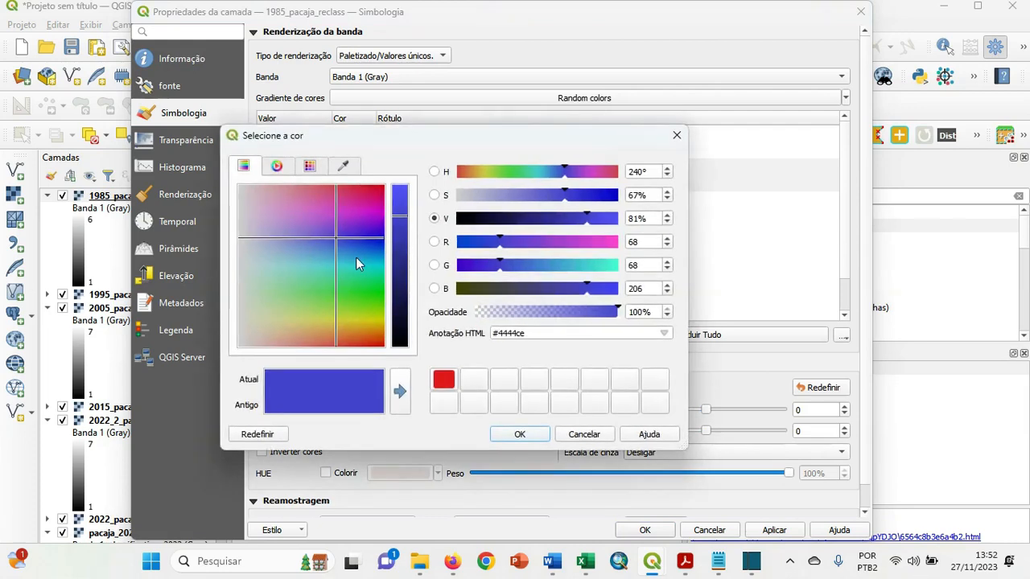
click(350, 263)
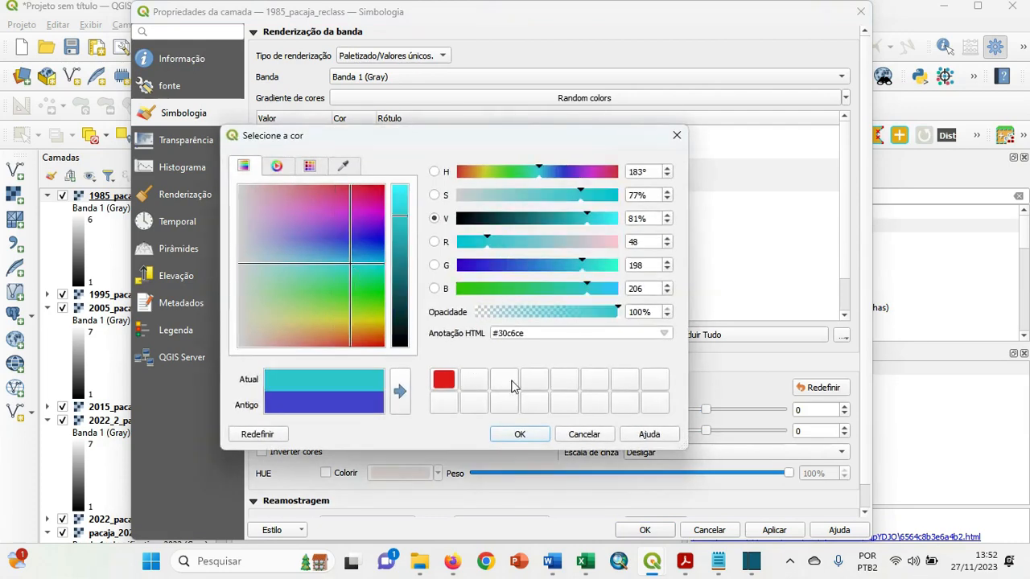
click(522, 434)
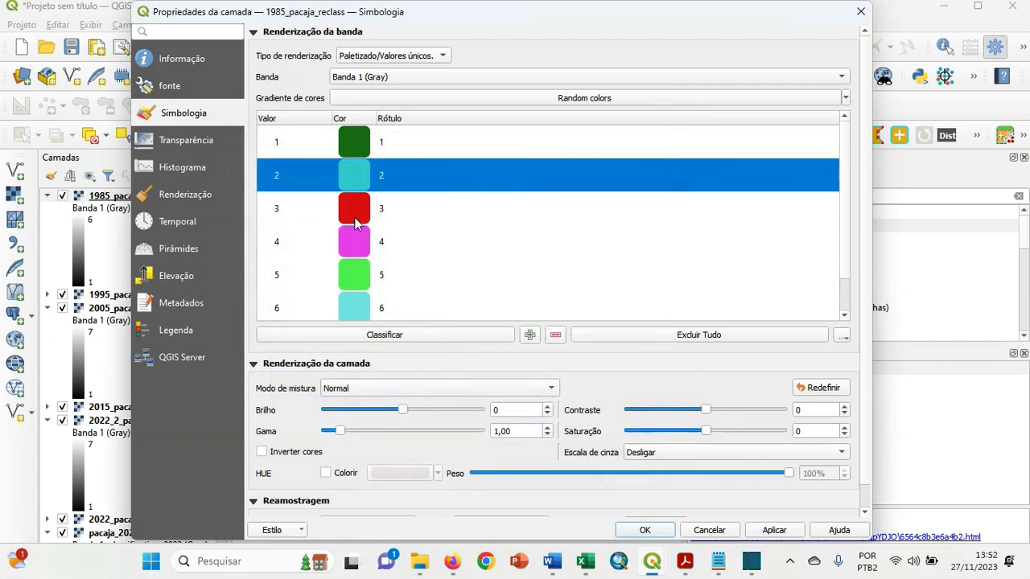
Color class 3 of the 1985 layer bright green and class 4 yellow (#f4ff1e).
double_click(357, 223)
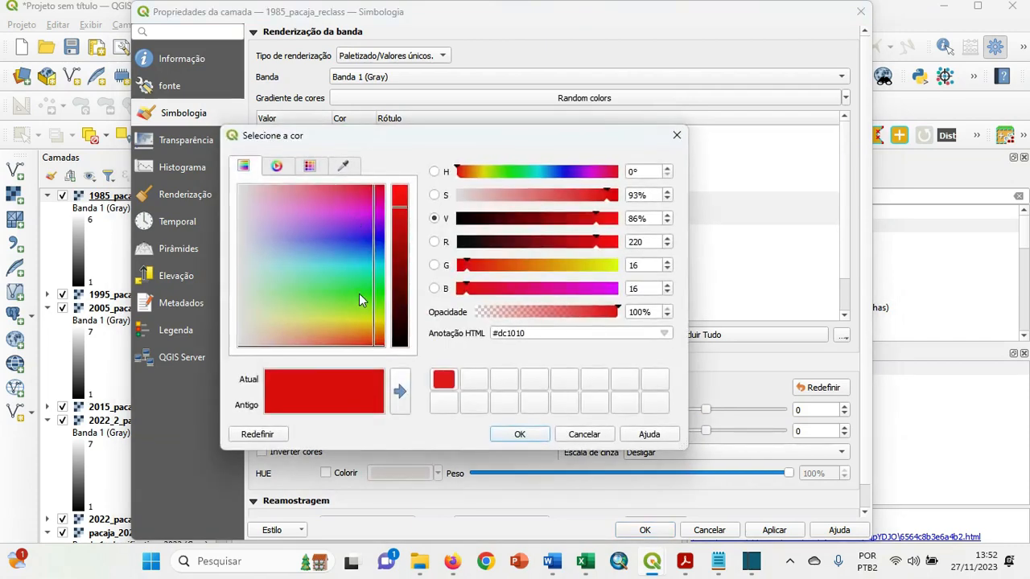
click(360, 300)
click(519, 433)
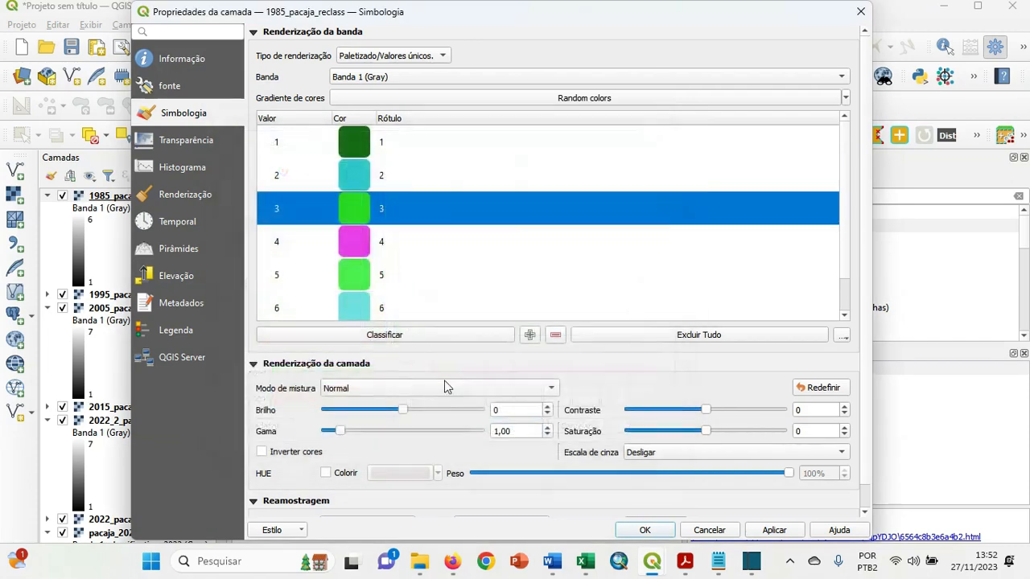
double_click(356, 244)
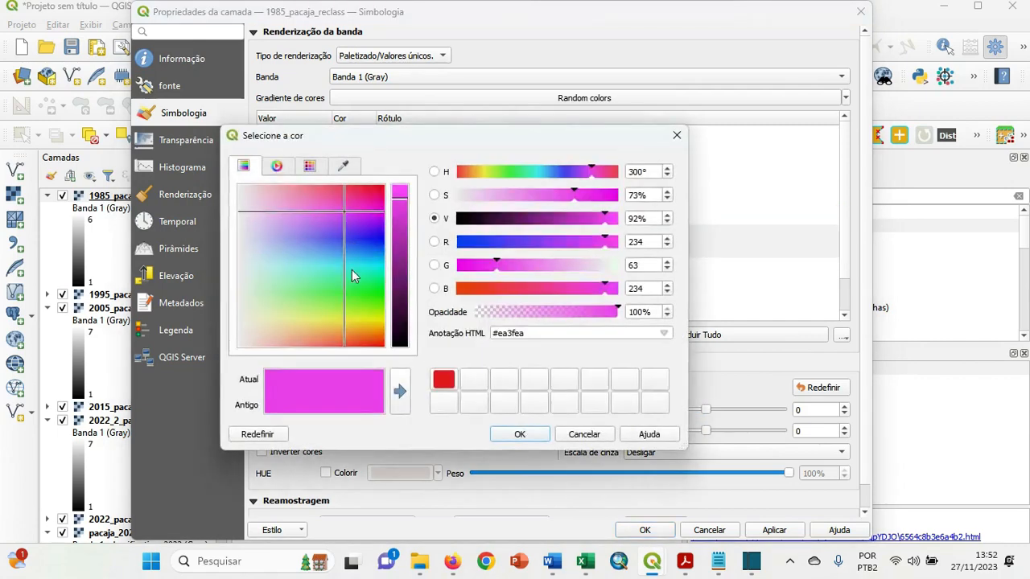
click(367, 317)
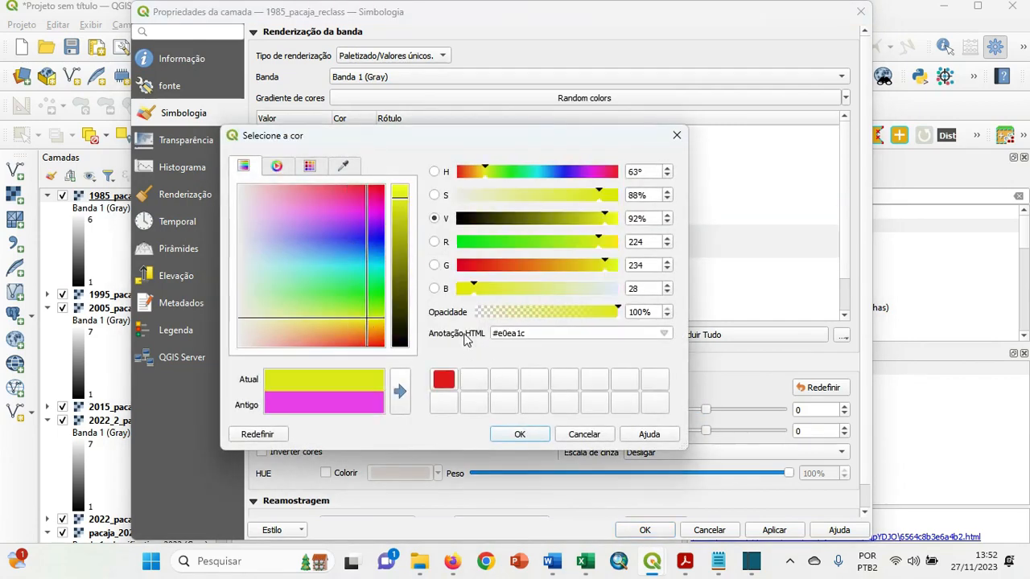
click(404, 200)
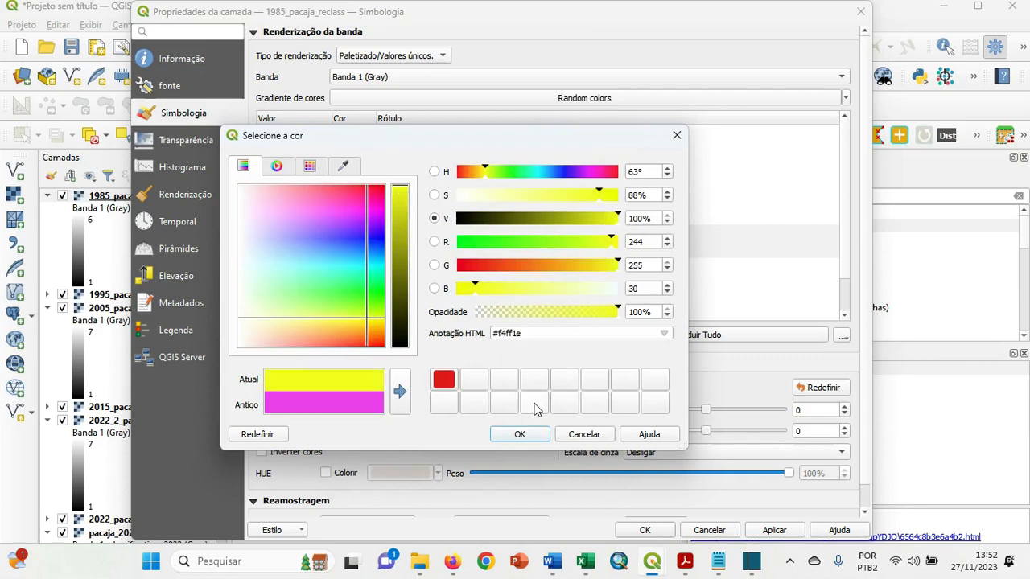
click(520, 434)
Color class 5 of the 1985 layer red (#e31a1c) and class 6 magenta.
double_click(367, 276)
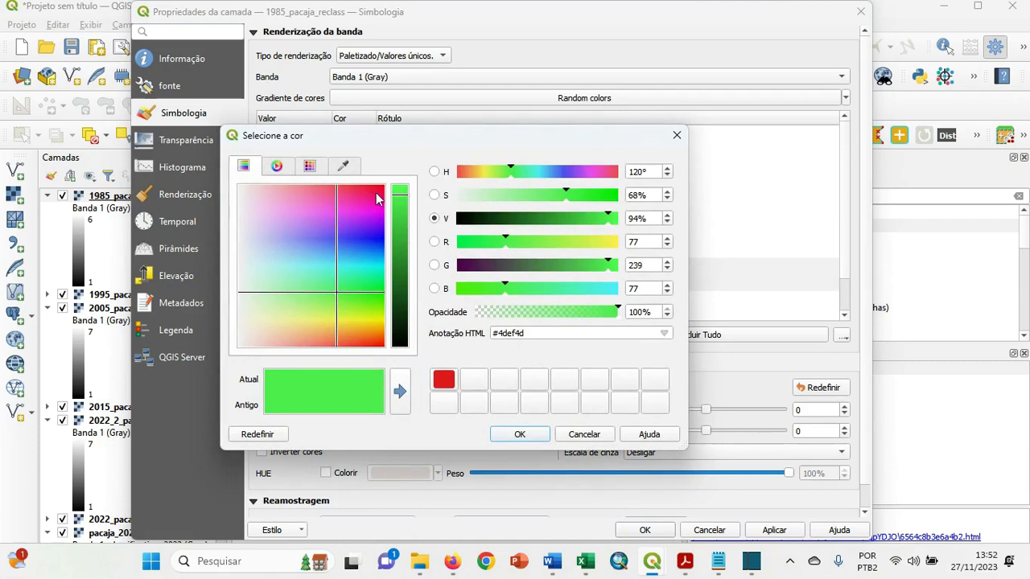
click(376, 198)
click(443, 379)
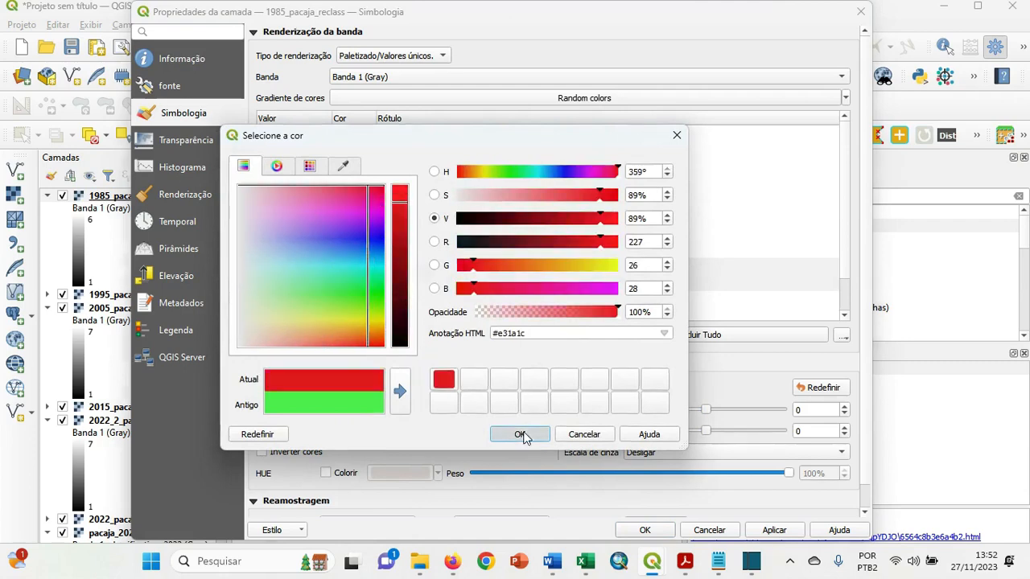
click(520, 435)
scroll(843, 234, down, 1)
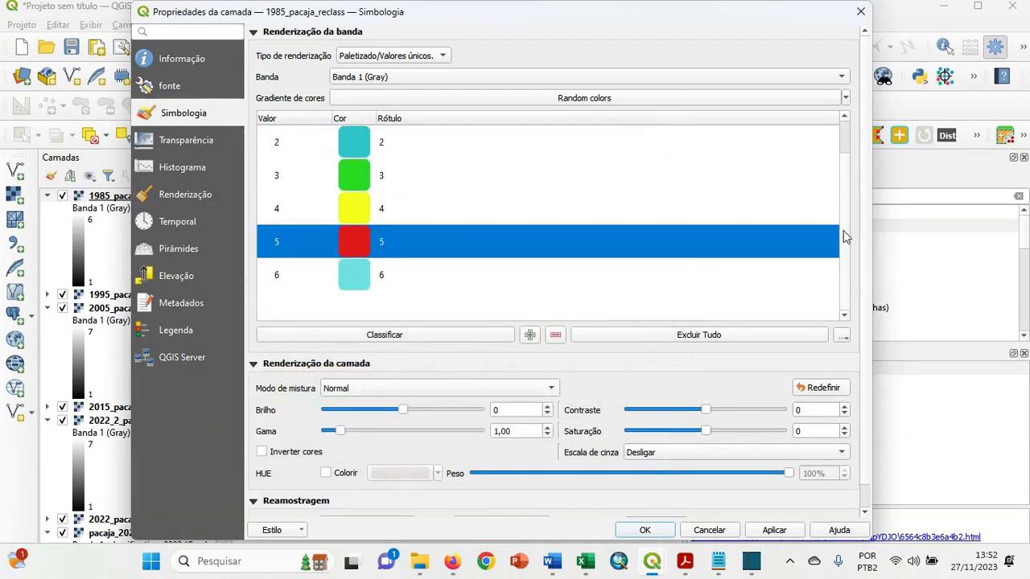
double_click(358, 278)
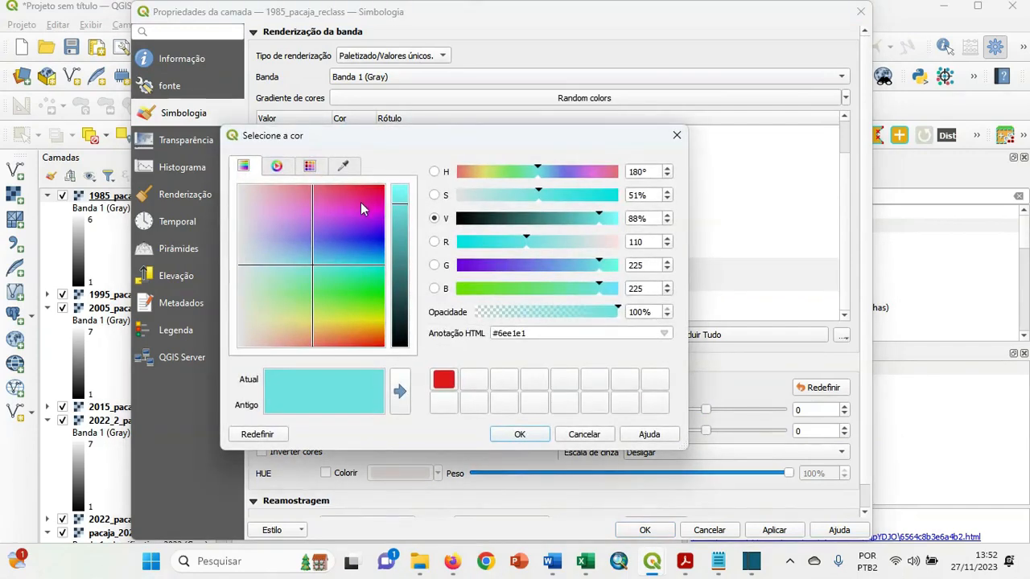
click(362, 213)
click(525, 433)
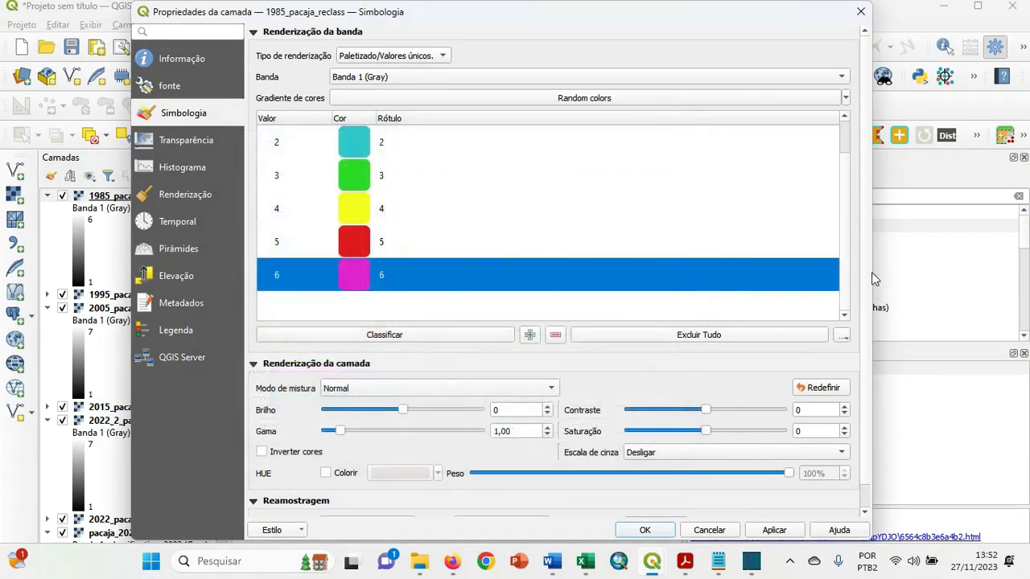
Save the 1985 layer's style as estilo_pacaja (QML) in mapbiomas2/pacaja/imagem_reclass2 and apply the symbology to the layer.
scroll(863, 279, down, 1)
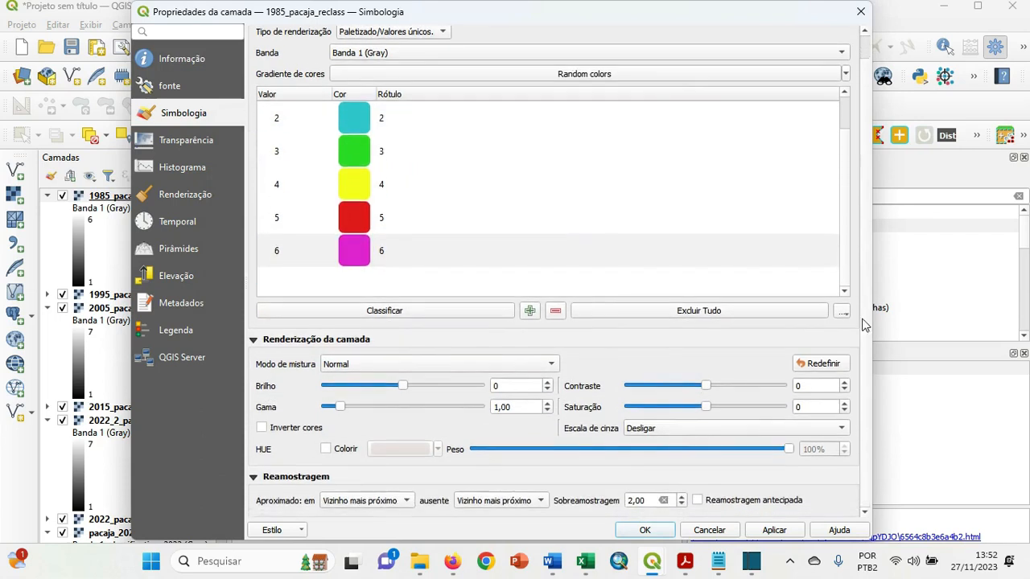
click(293, 533)
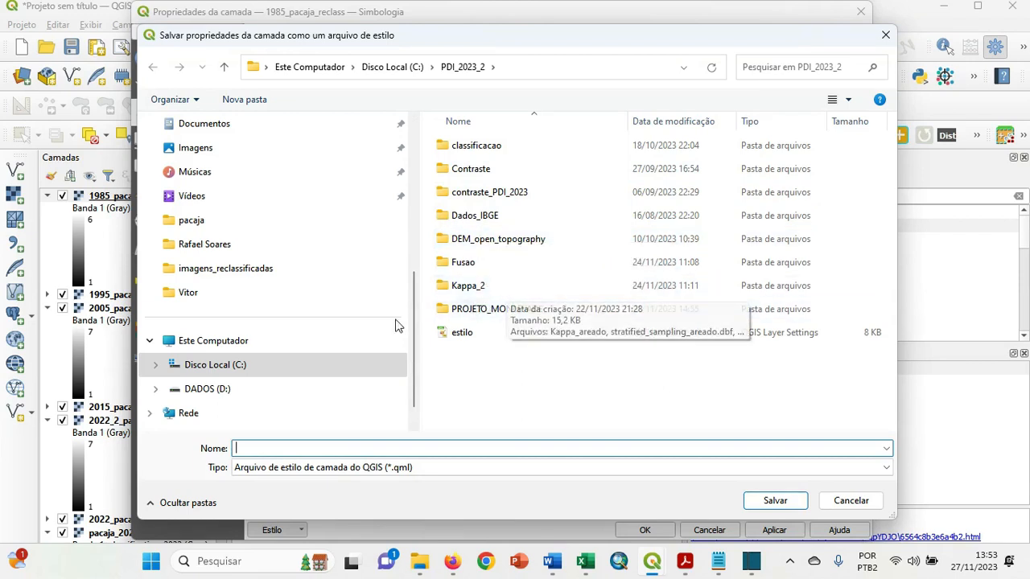
click(245, 371)
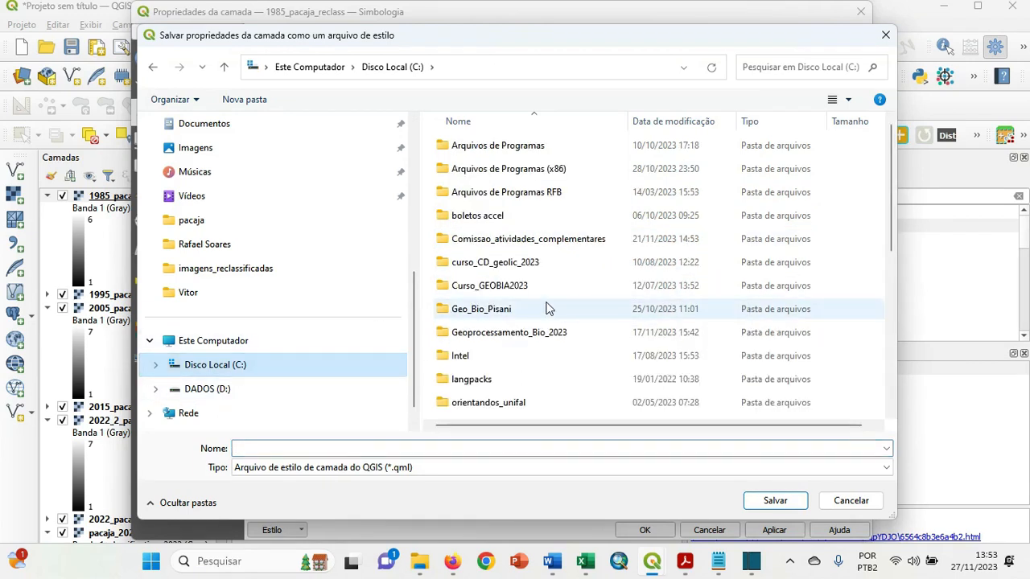
double_click(521, 334)
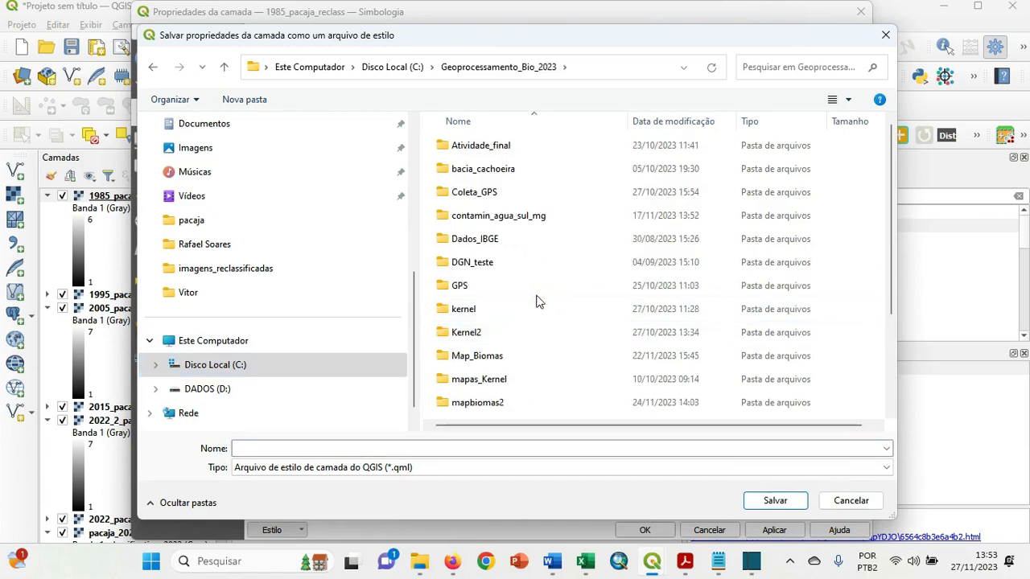
double_click(485, 403)
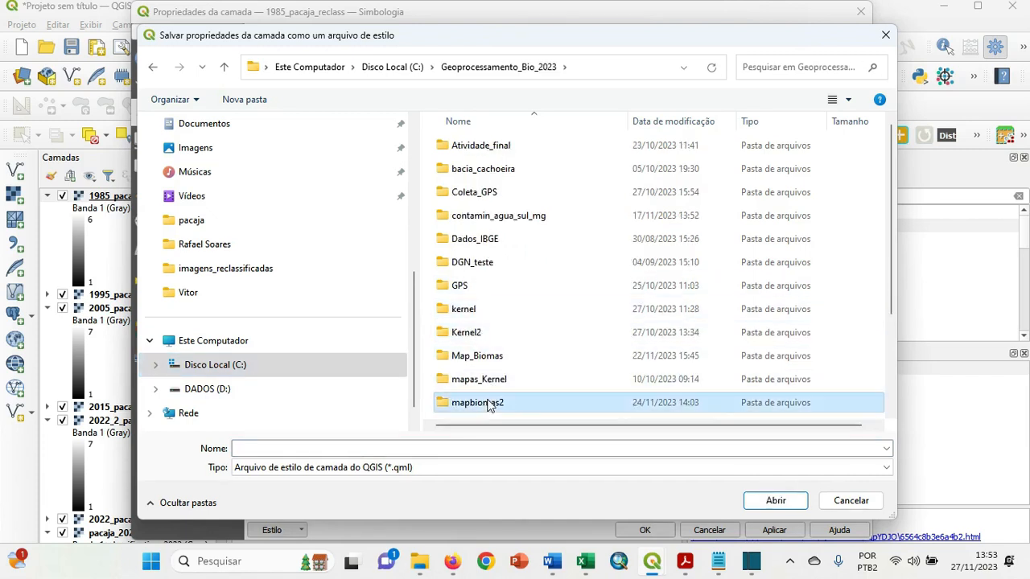
double_click(453, 171)
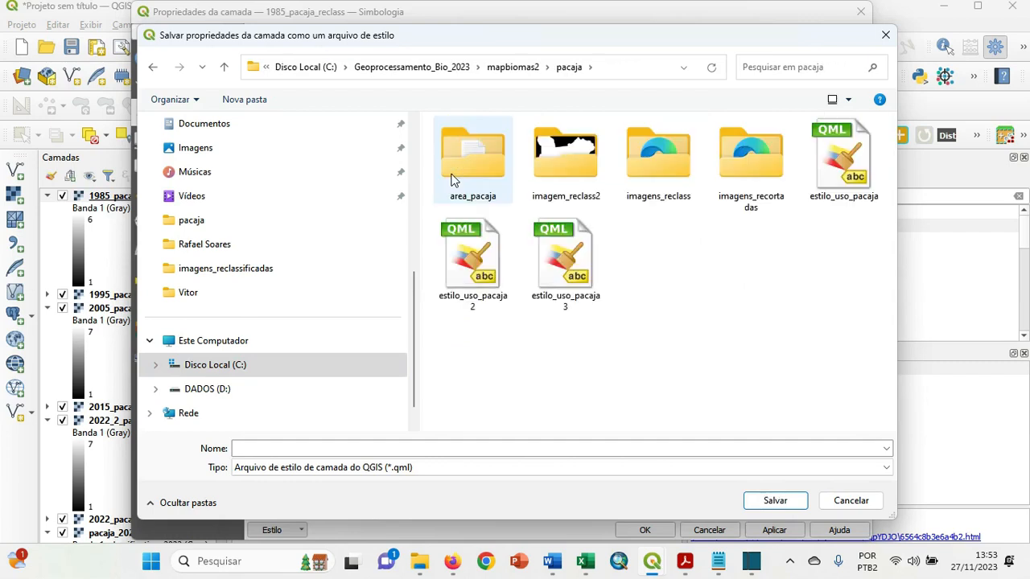
click(572, 161)
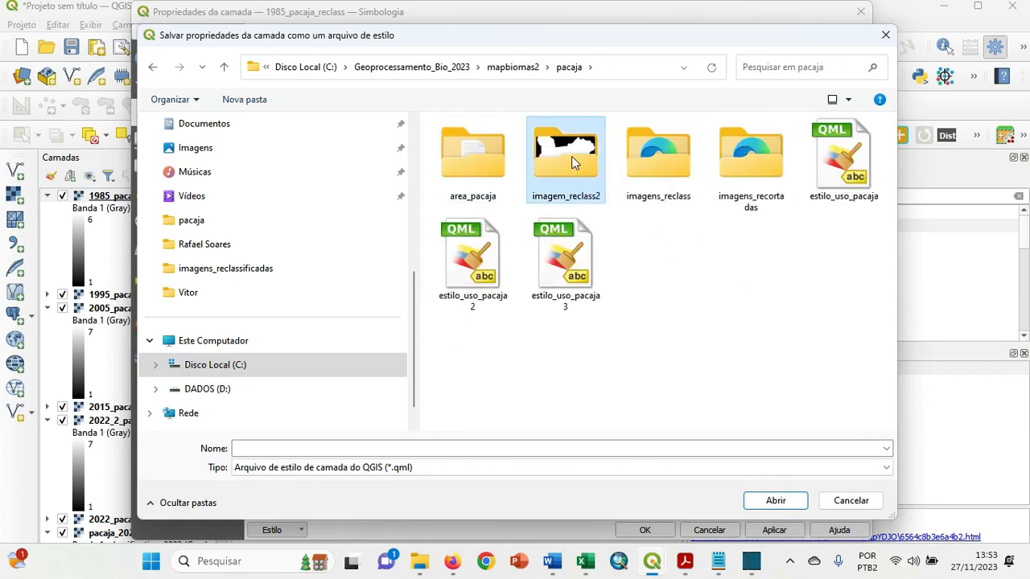
double_click(571, 156)
click(464, 447)
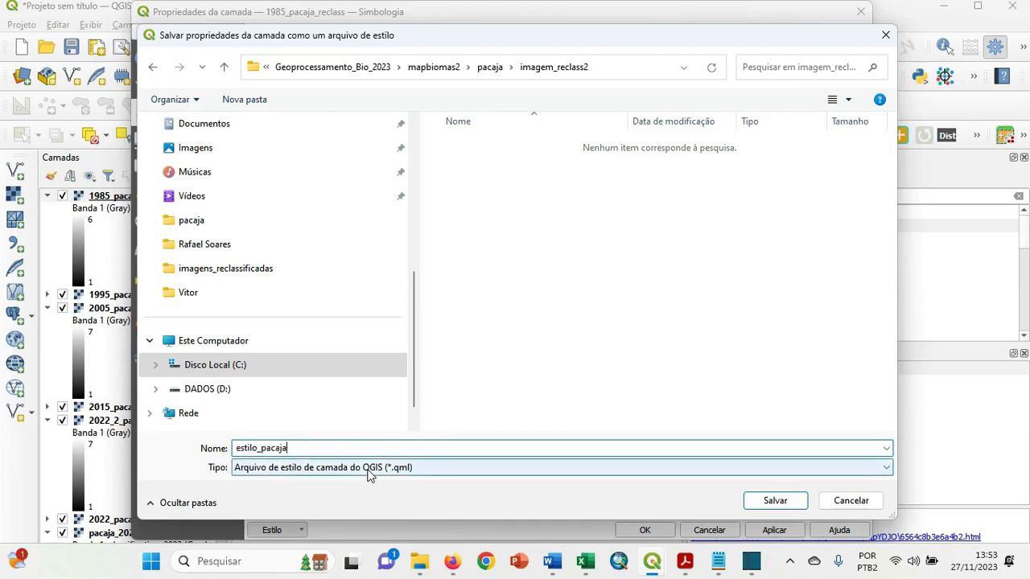
click(758, 501)
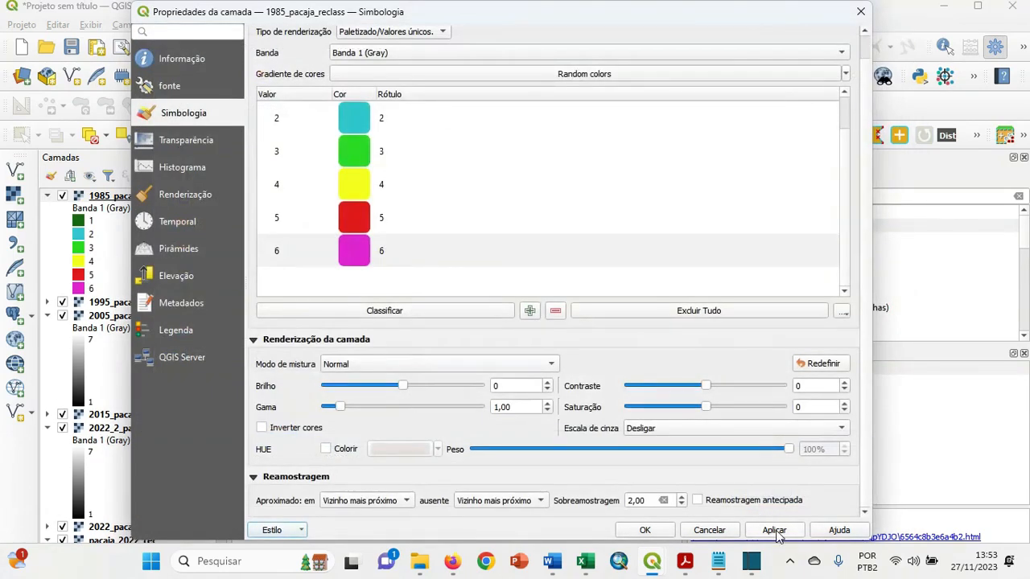
click(644, 530)
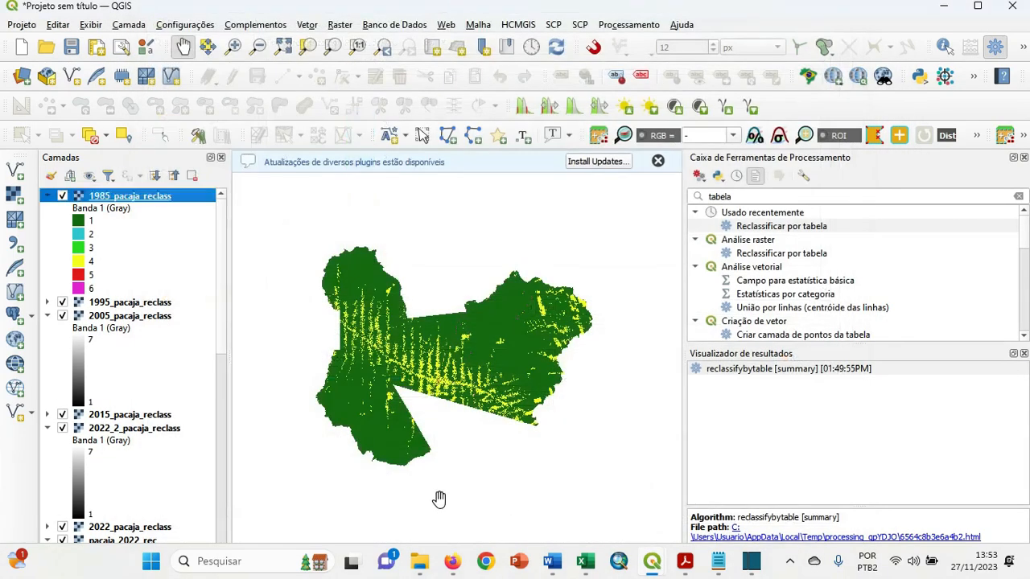
Load the estilo_pacaja style file onto the 1995_pacaja_reclass layer and expand its legend.
click(130, 304)
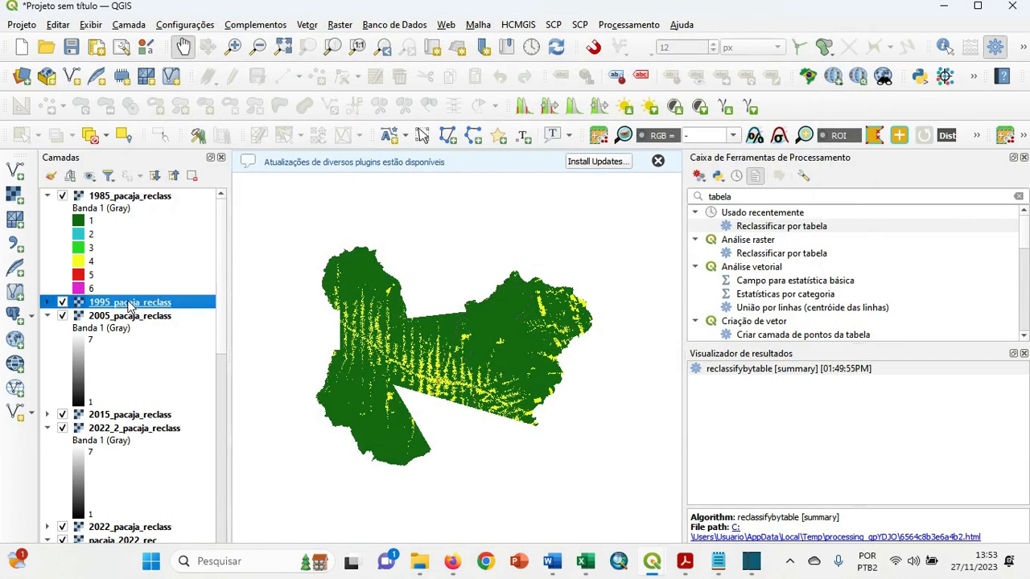
right_click(130, 303)
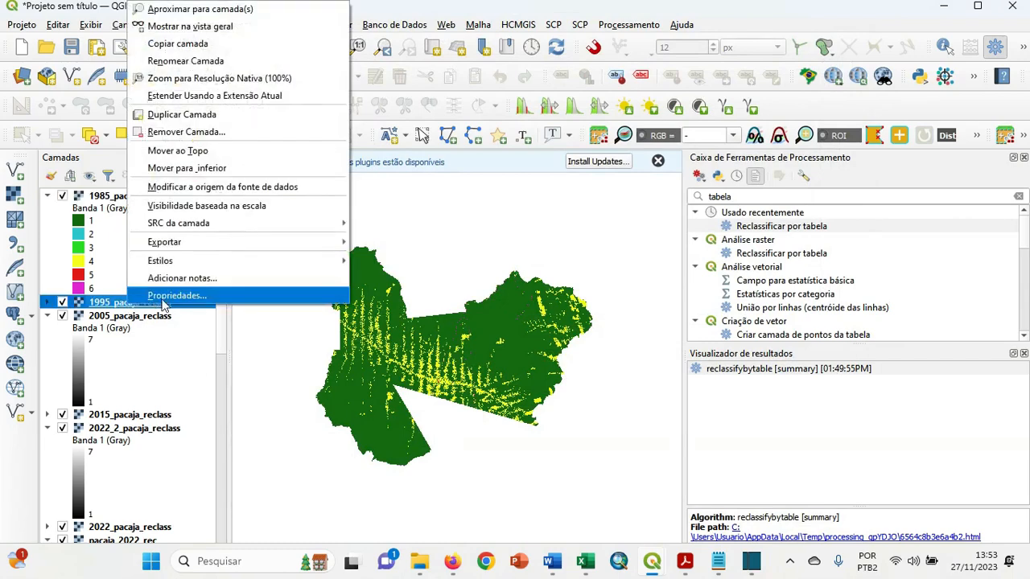
click(164, 296)
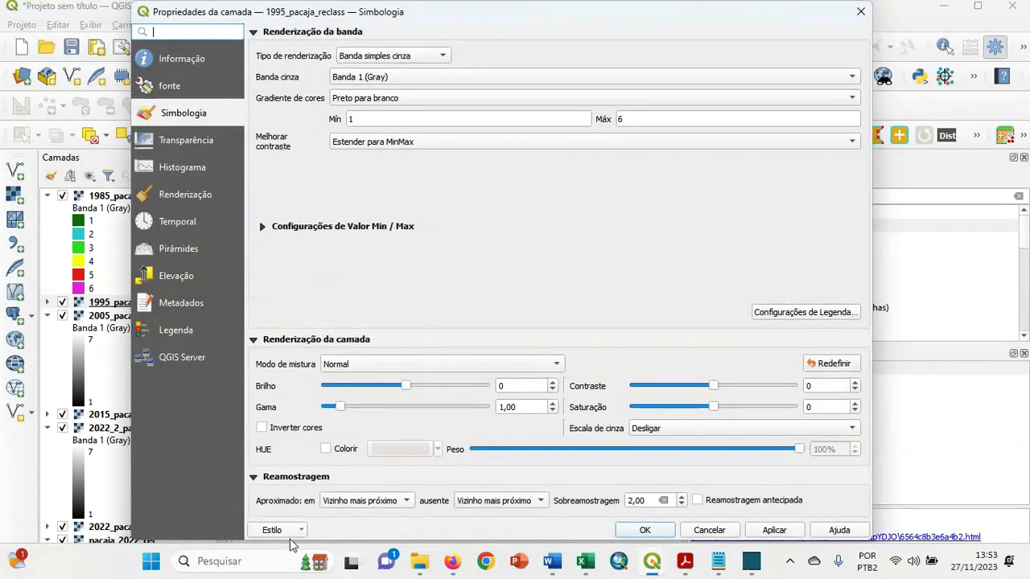
click(293, 537)
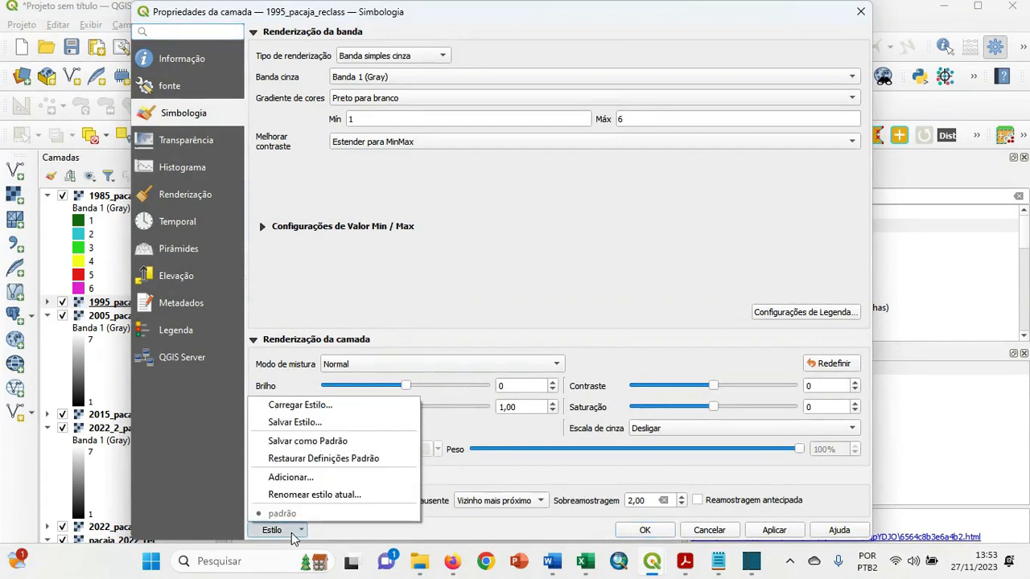
click(326, 404)
click(412, 146)
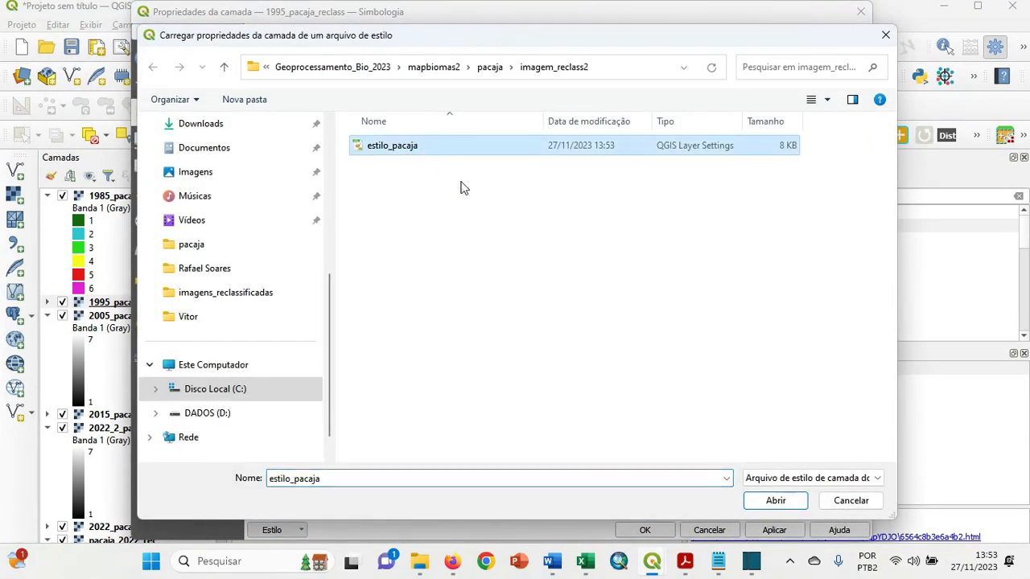
click(775, 501)
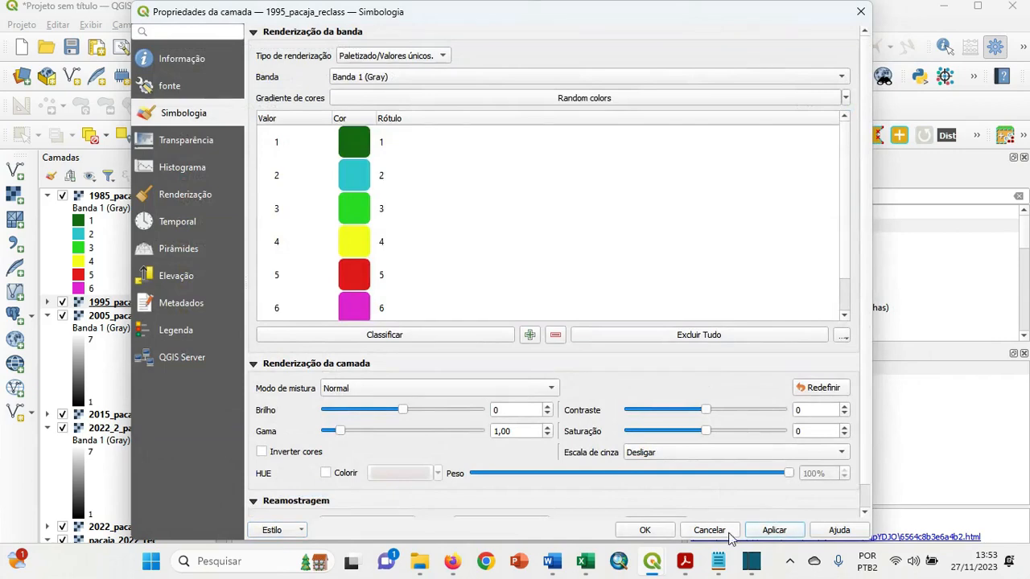
click(646, 530)
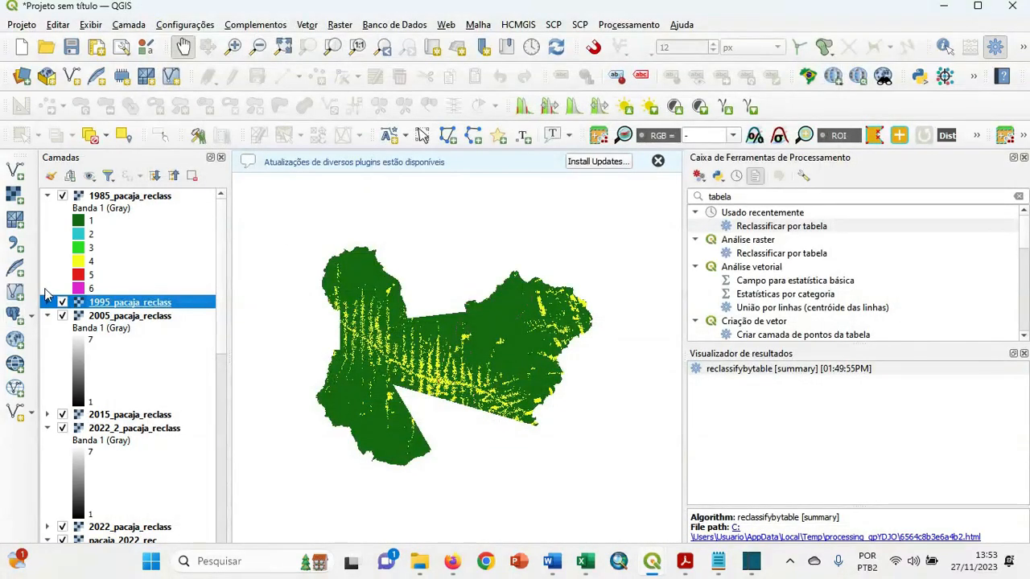
click(46, 302)
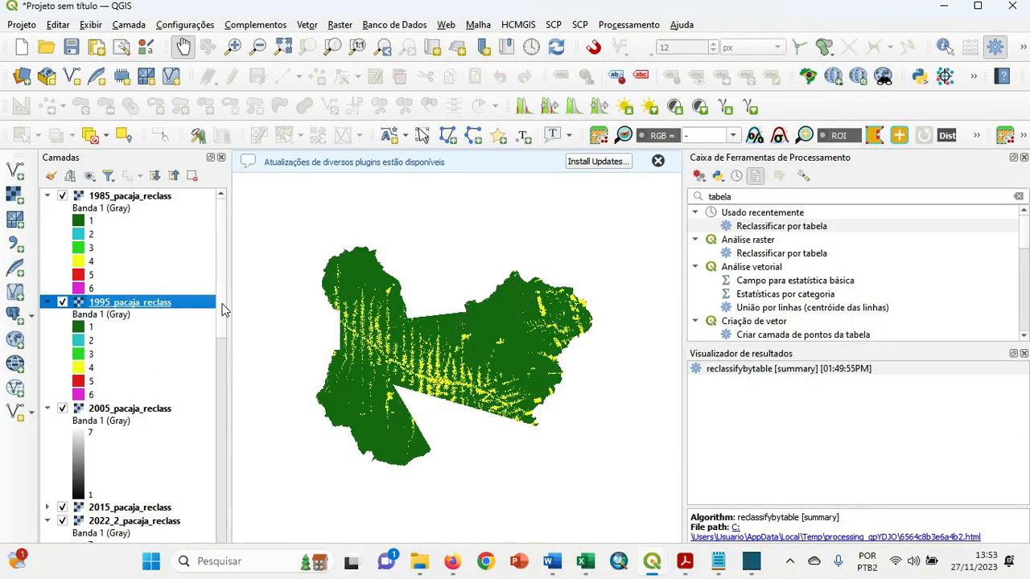
Load the estilo_pacaja style file onto the 2005_pacaja_reclass layer and apply it.
scroll(223, 322, down, 3)
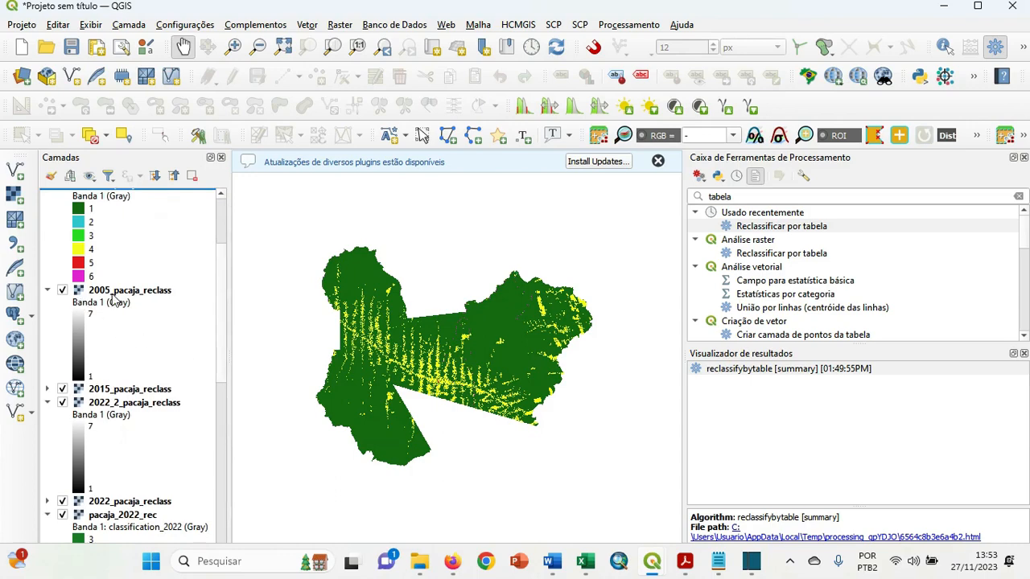
right_click(114, 299)
click(210, 299)
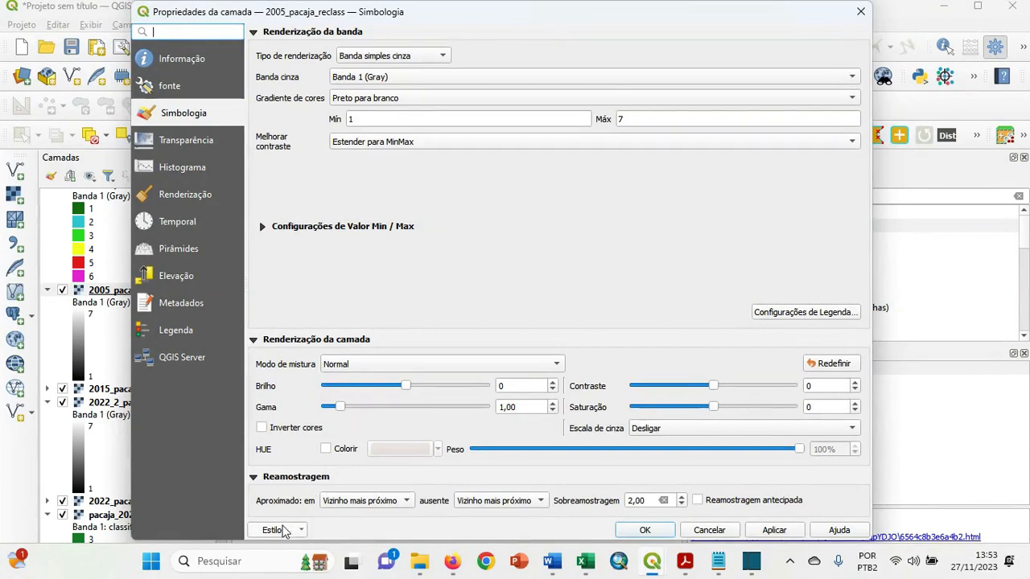
click(282, 530)
click(344, 404)
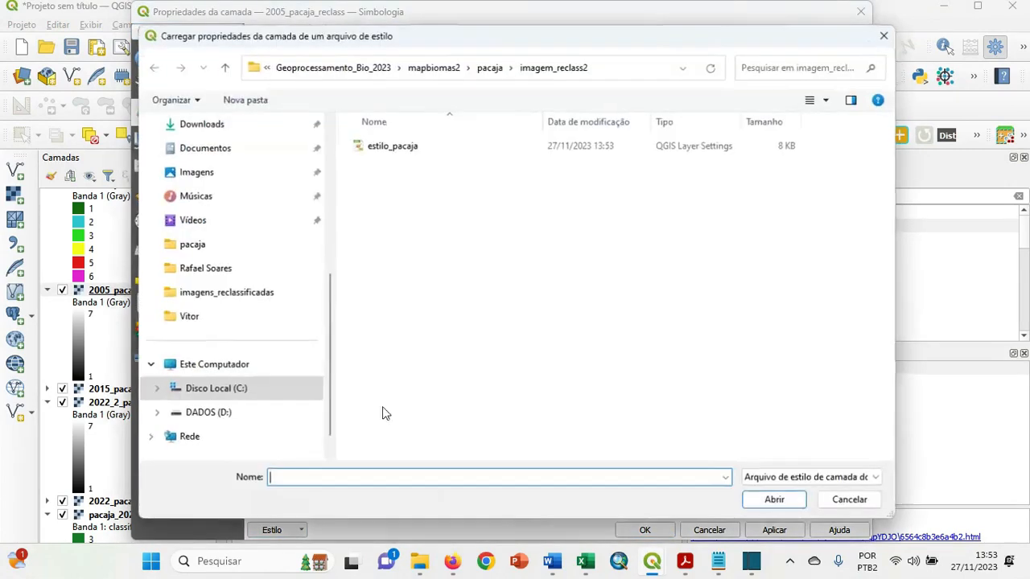
click(398, 148)
click(765, 502)
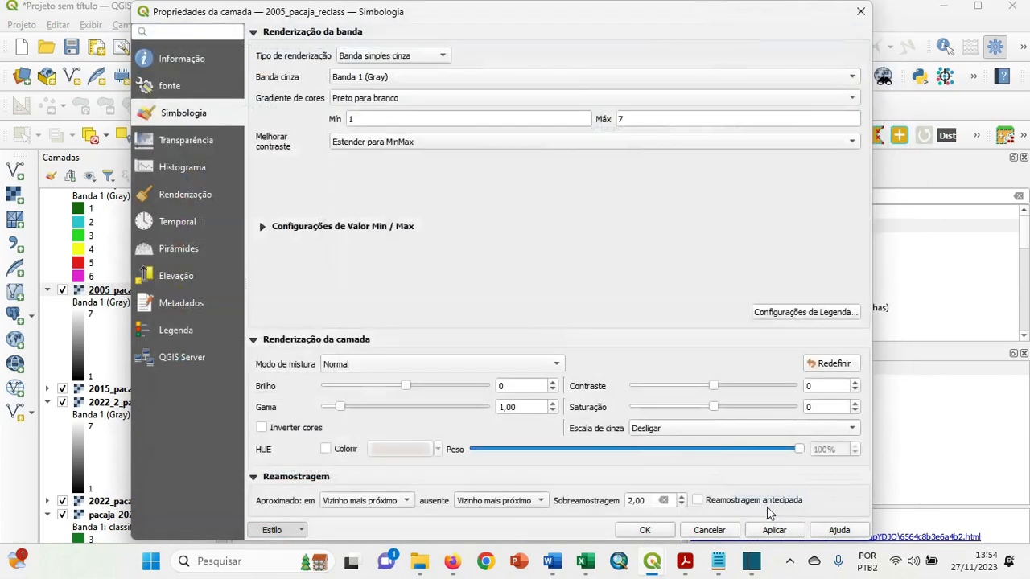
click(774, 529)
click(645, 530)
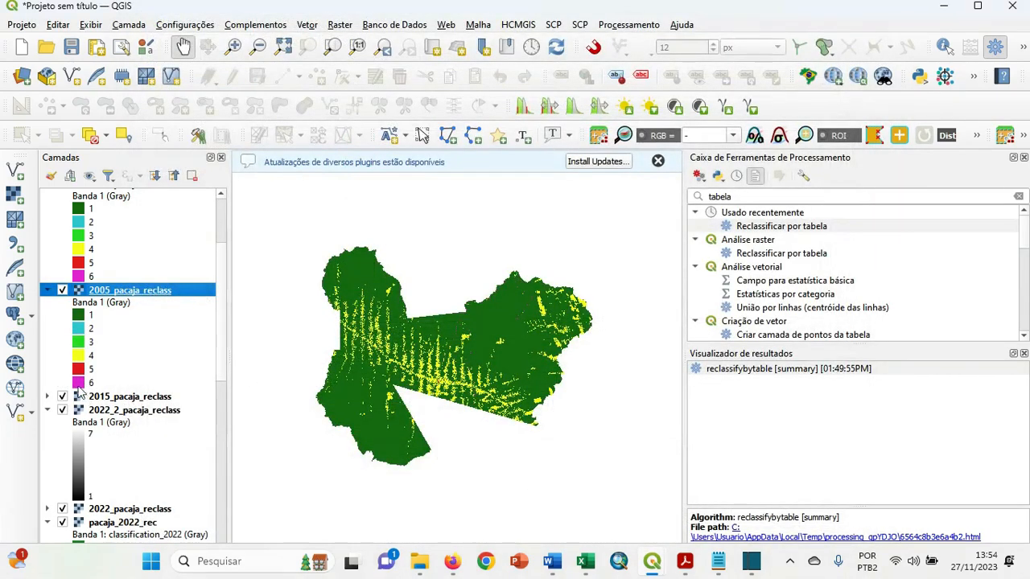
Hide the 1985_pacaja_reclass and 1995_pacaja_reclass layers to view the 2005 raster on the map.
scroll(218, 306, up, 5)
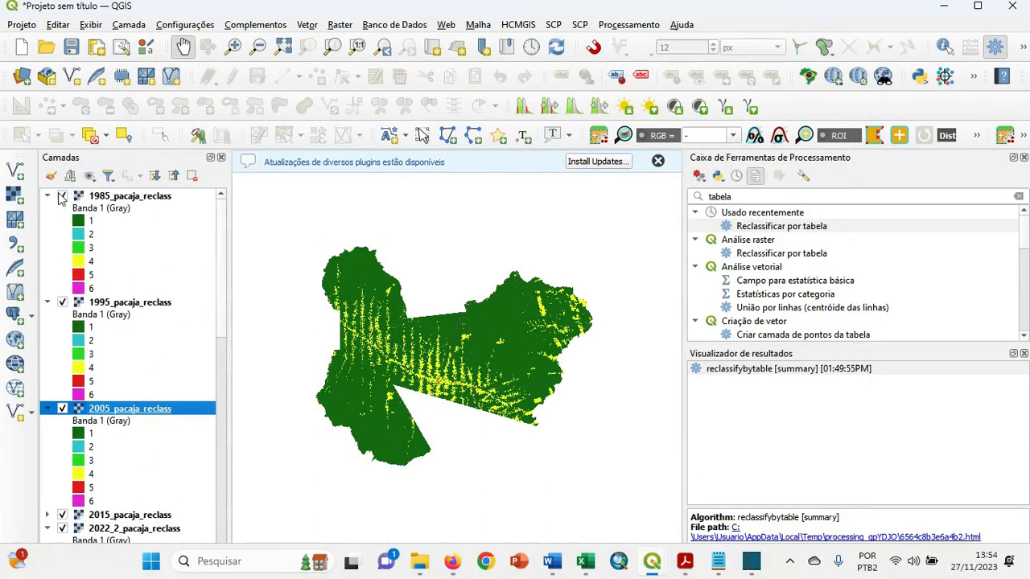
click(62, 196)
click(62, 303)
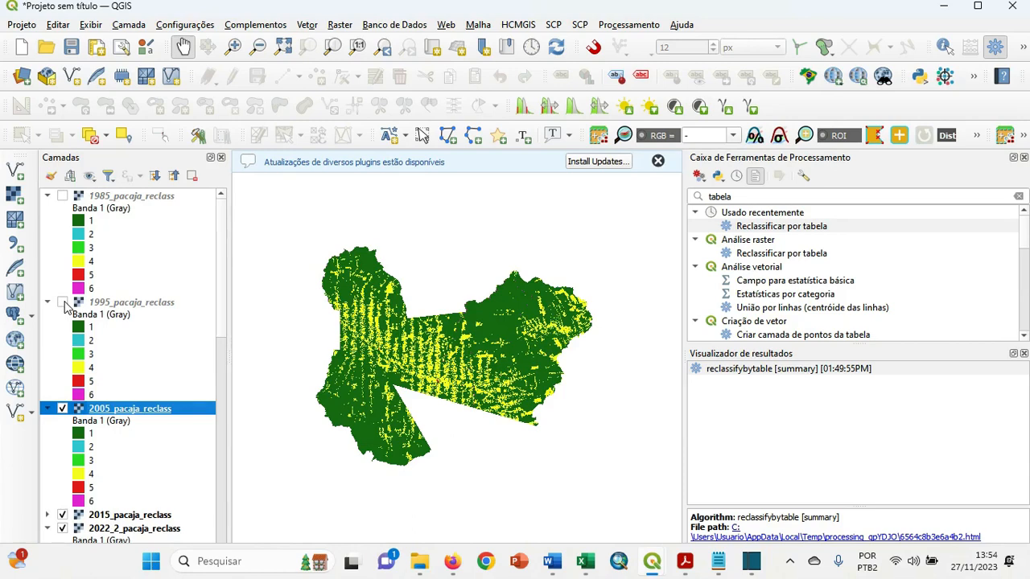
Load the estilo_pacaja style file onto the 2015_pacaja_reclass layer and expand its legend.
drag(218, 245, 177, 337)
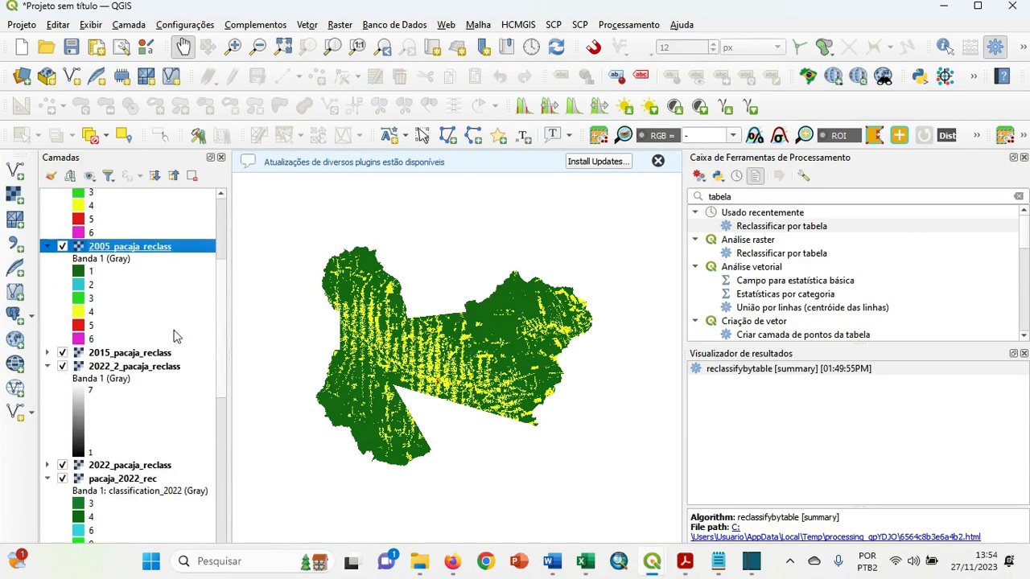
click(113, 355)
right_click(114, 355)
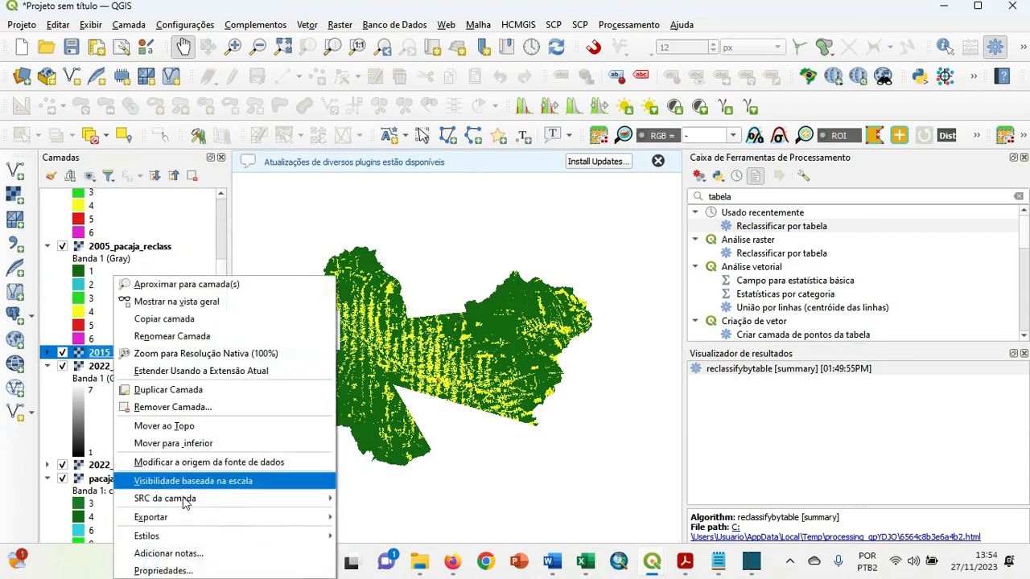
click(161, 570)
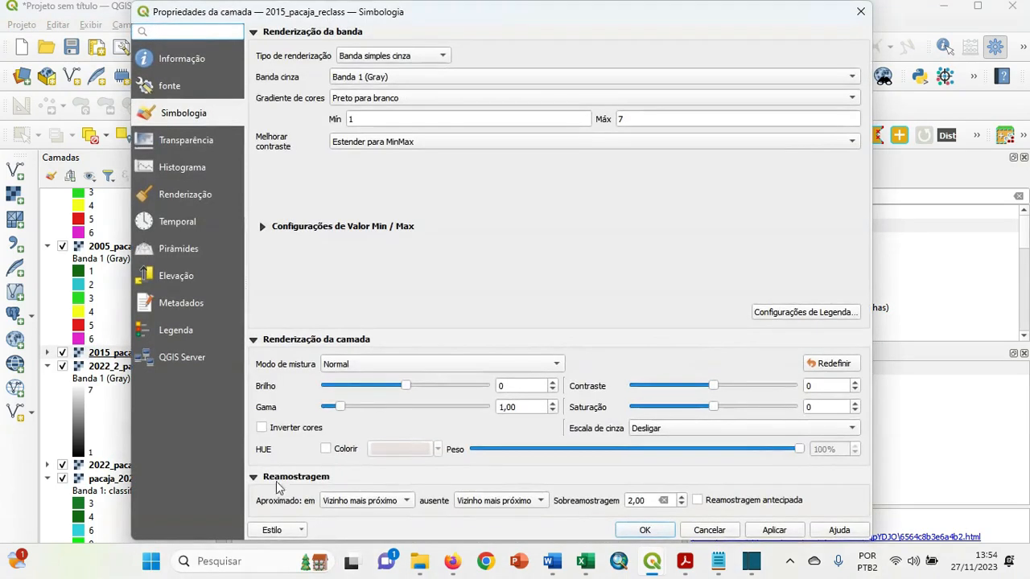
click(289, 535)
click(336, 405)
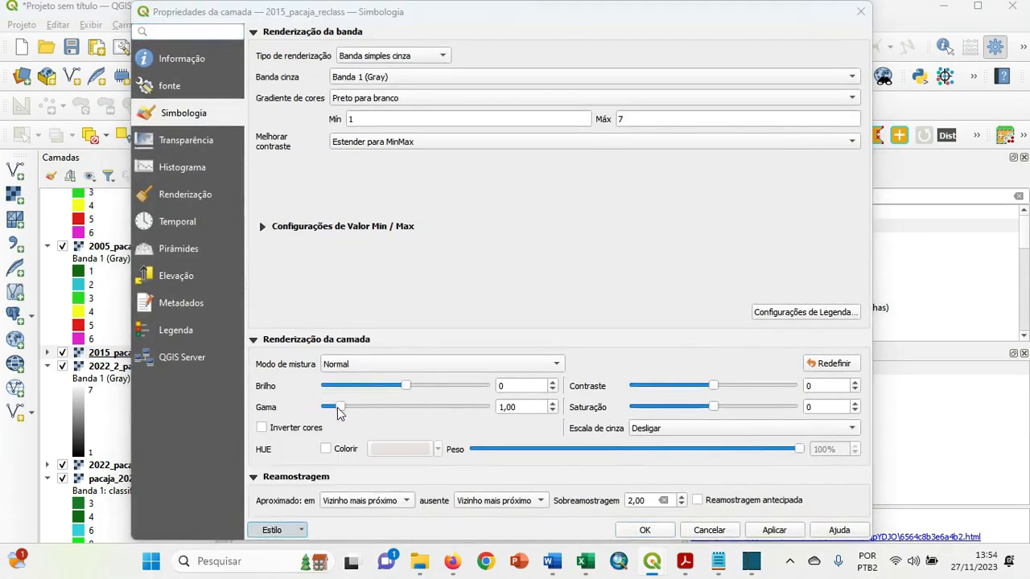
click(394, 146)
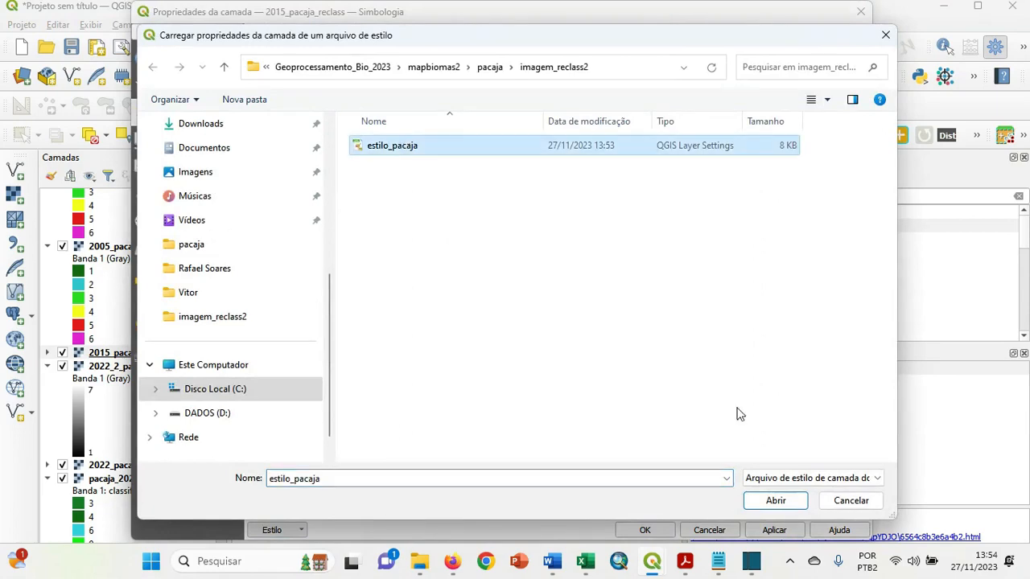
click(776, 501)
click(652, 529)
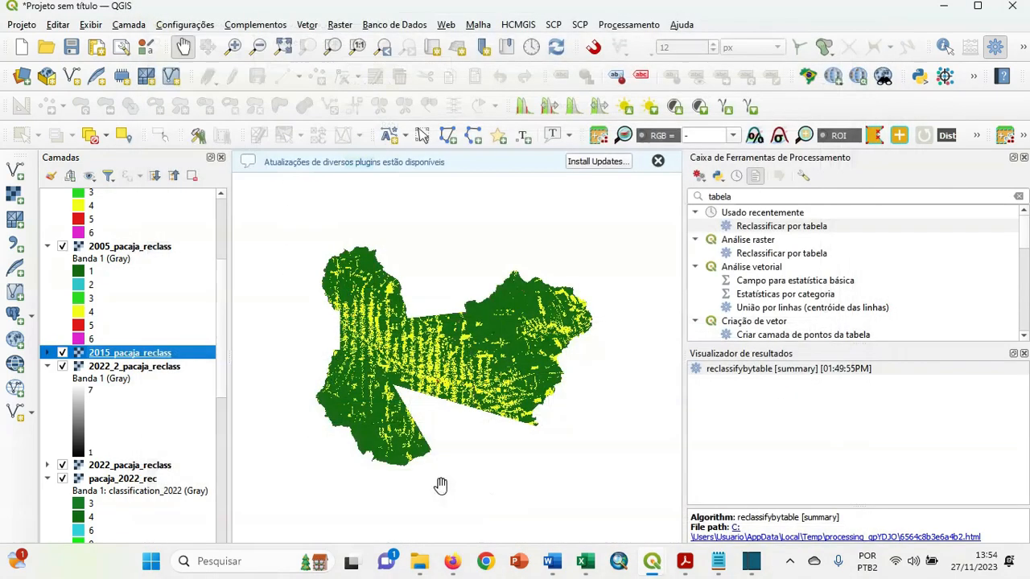
scroll(216, 354, down, 2)
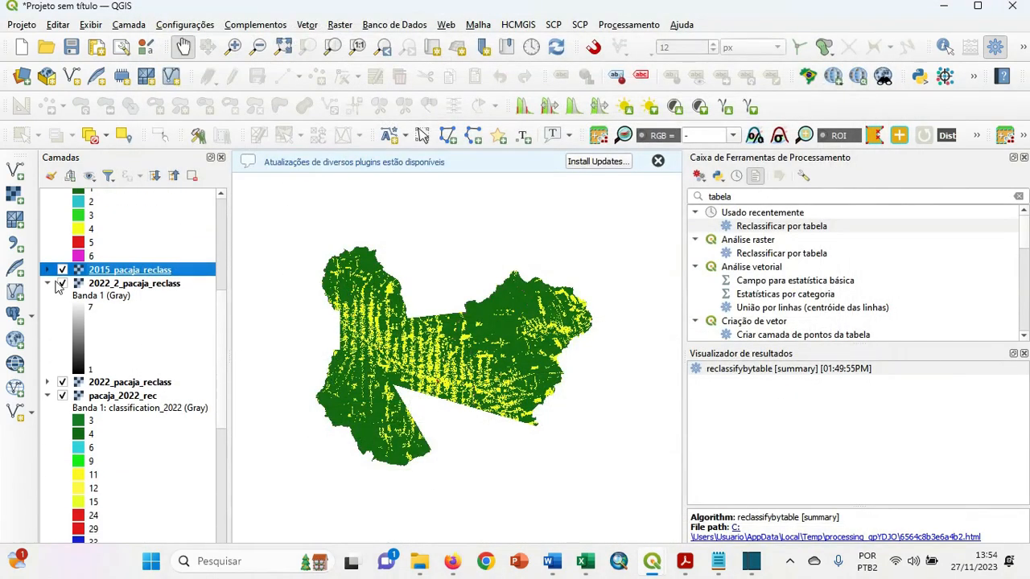
click(47, 270)
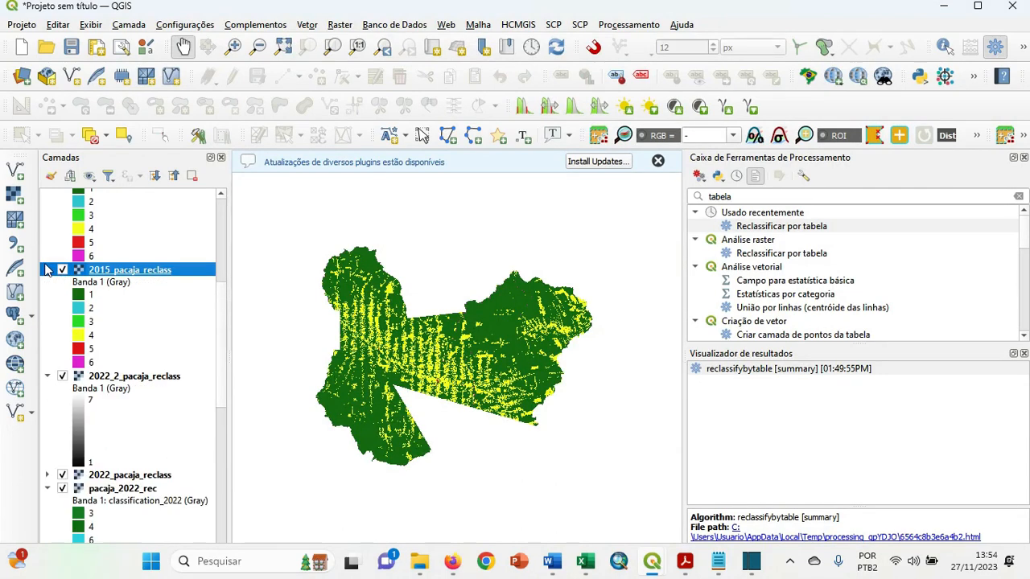
Load the estilo_pacaja style file onto the 2022_2_pacaja_reclass layer and apply it.
click(129, 379)
right_click(129, 378)
click(193, 364)
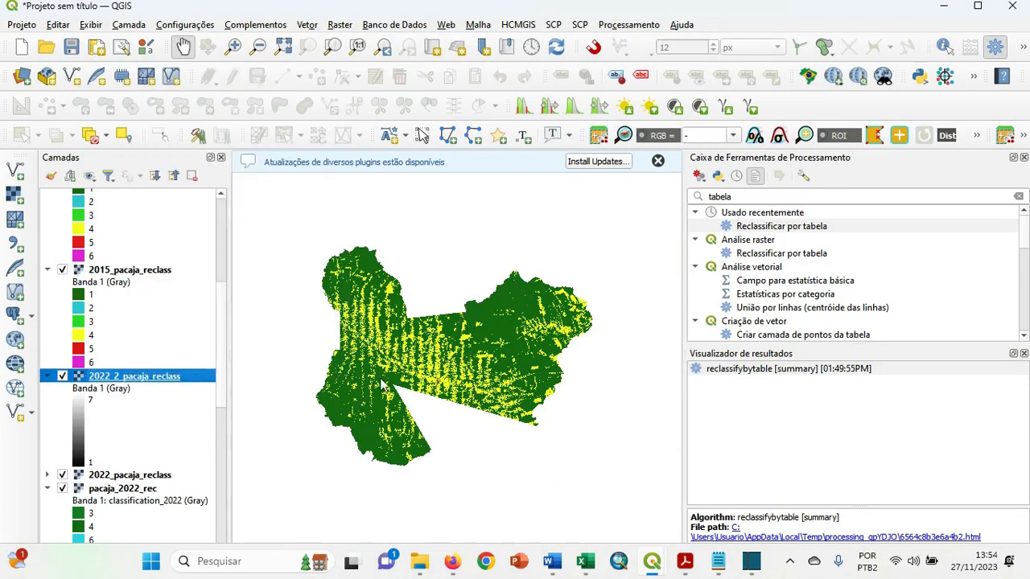
click(293, 533)
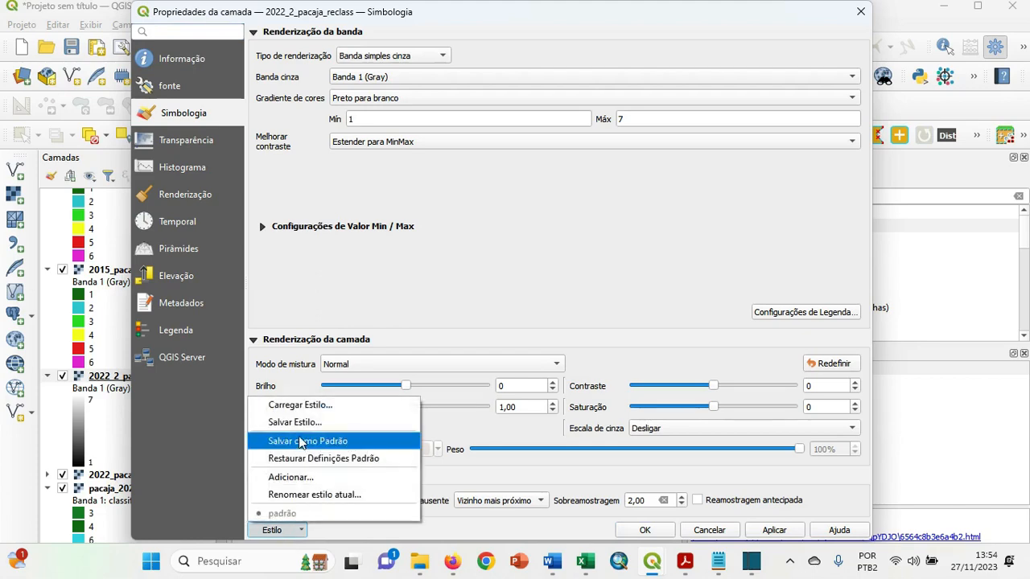
click(300, 405)
click(390, 147)
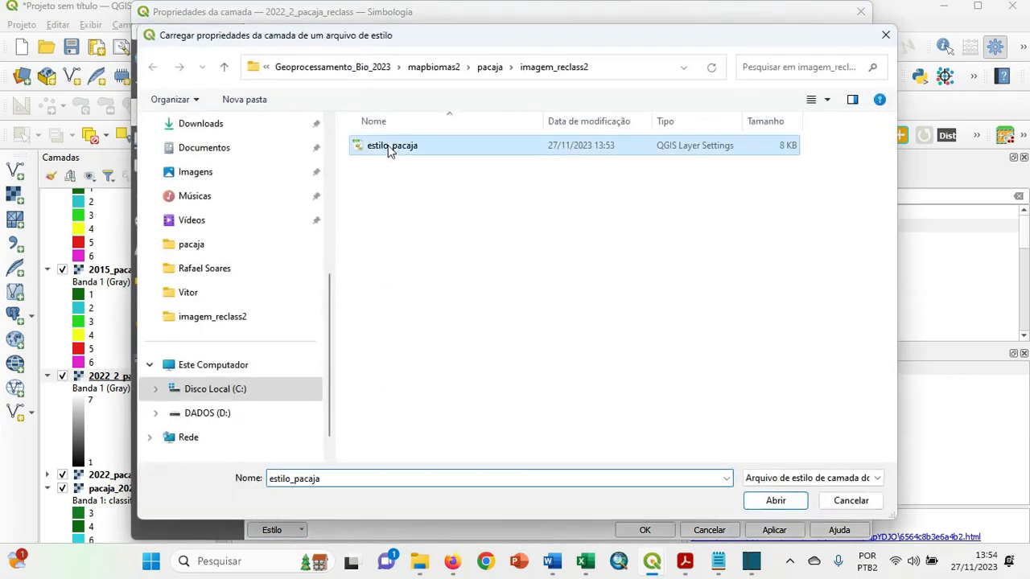
click(776, 499)
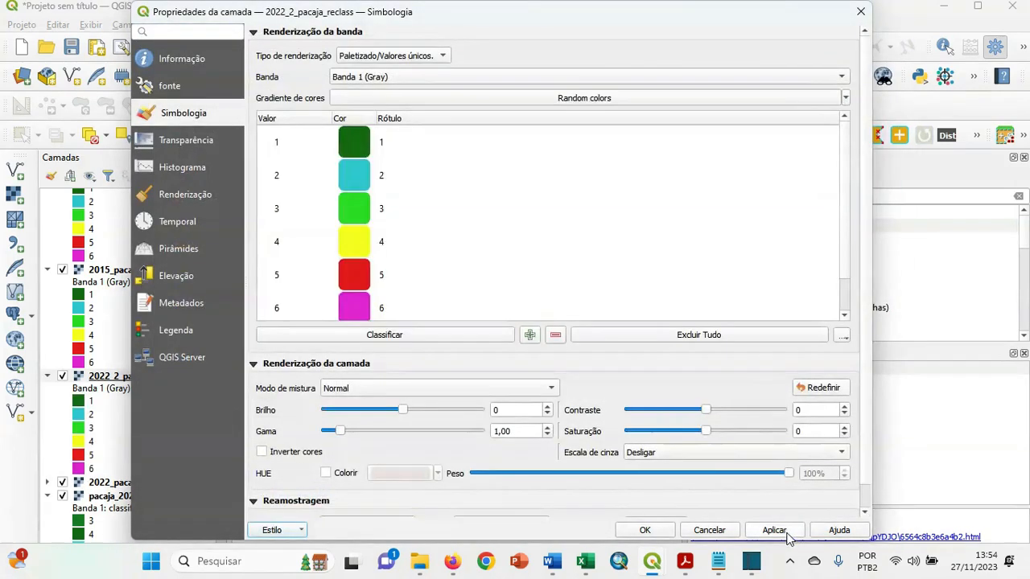
click(787, 534)
click(652, 534)
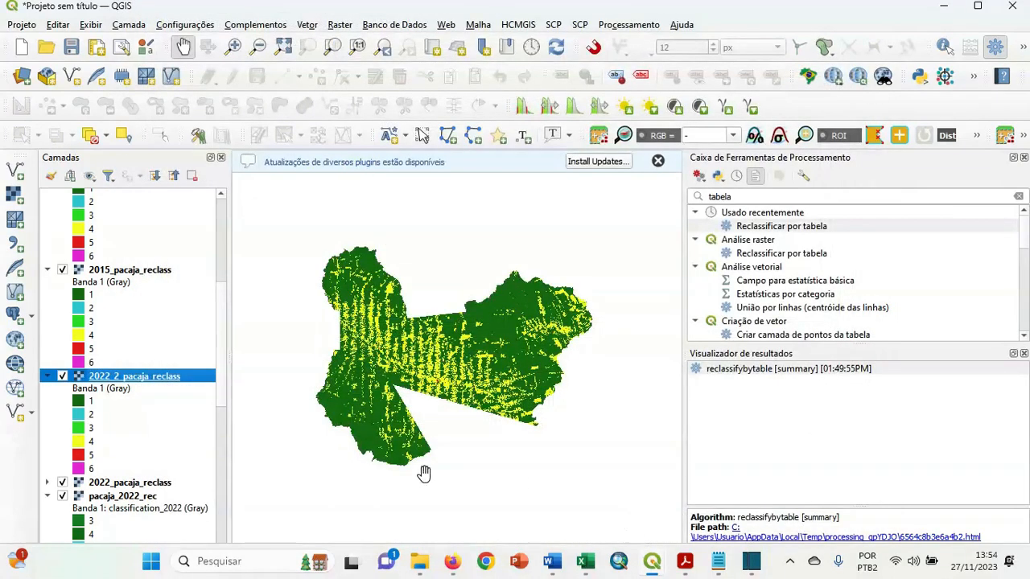
Hide the 2015_pacaja_reclass layer, then toggle the 1995 and 1985 reclassified layers to compare them on the map.
click(62, 269)
drag(223, 317, 214, 233)
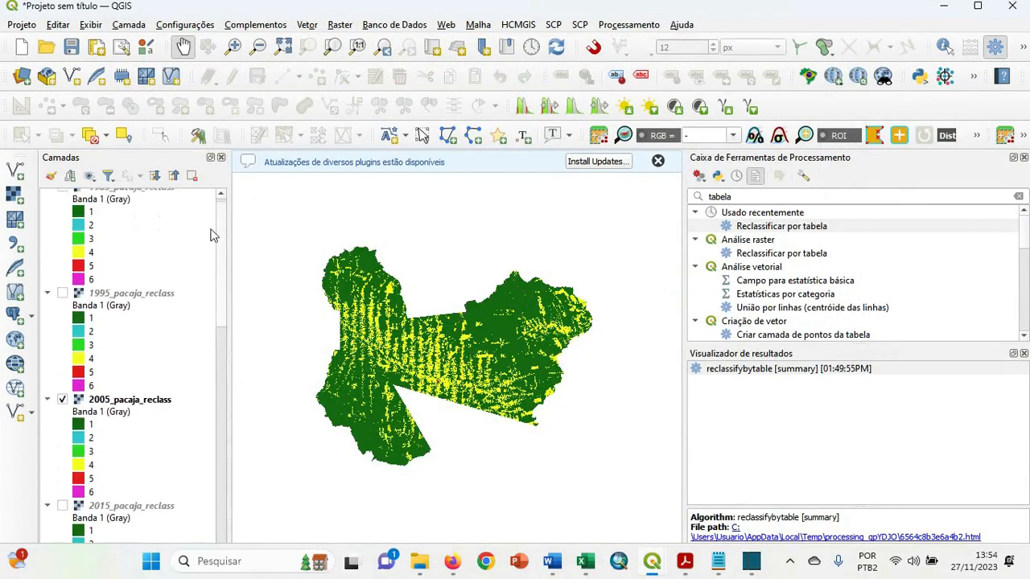
click(62, 296)
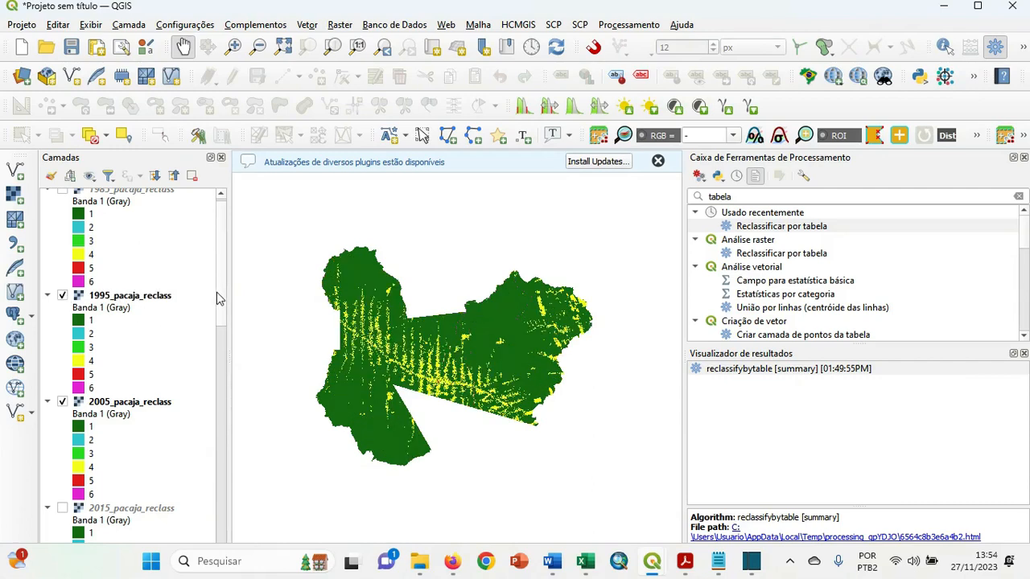
scroll(223, 251, up, 1)
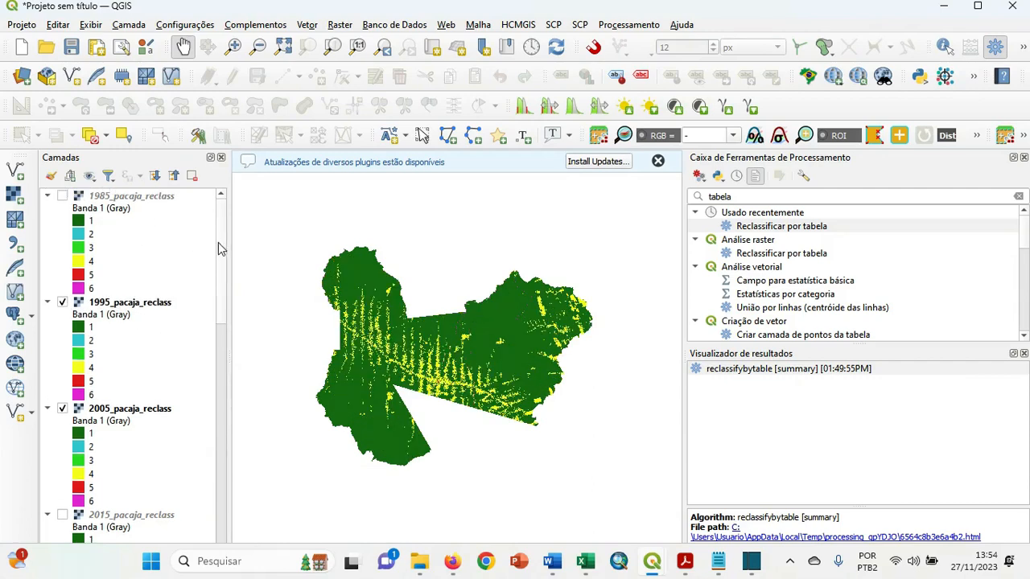
click(62, 196)
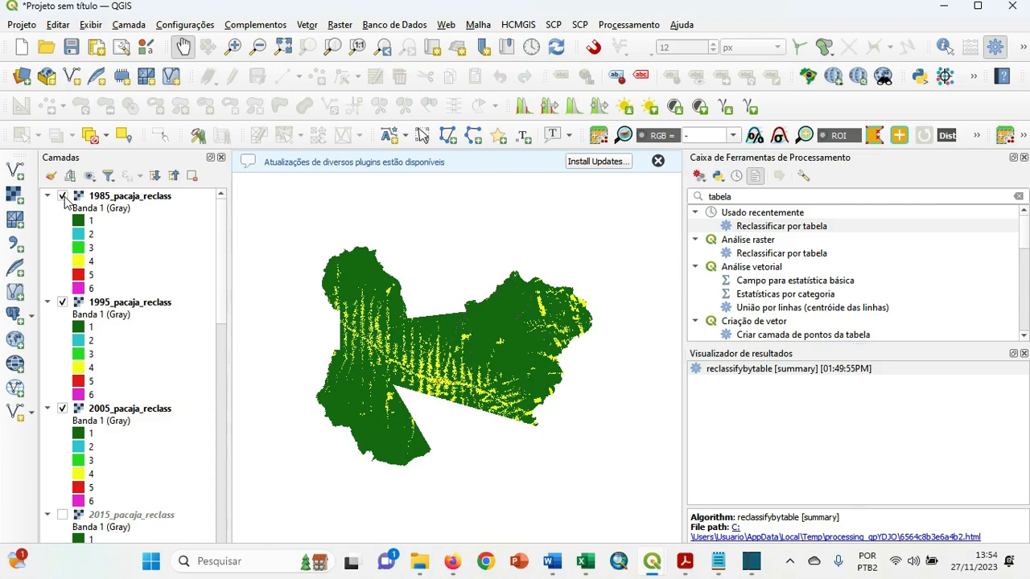
click(63, 196)
Remove the 1985_pacaja_reclass layer from the project and hide 1995_pacaja_reclass.
right_click(135, 197)
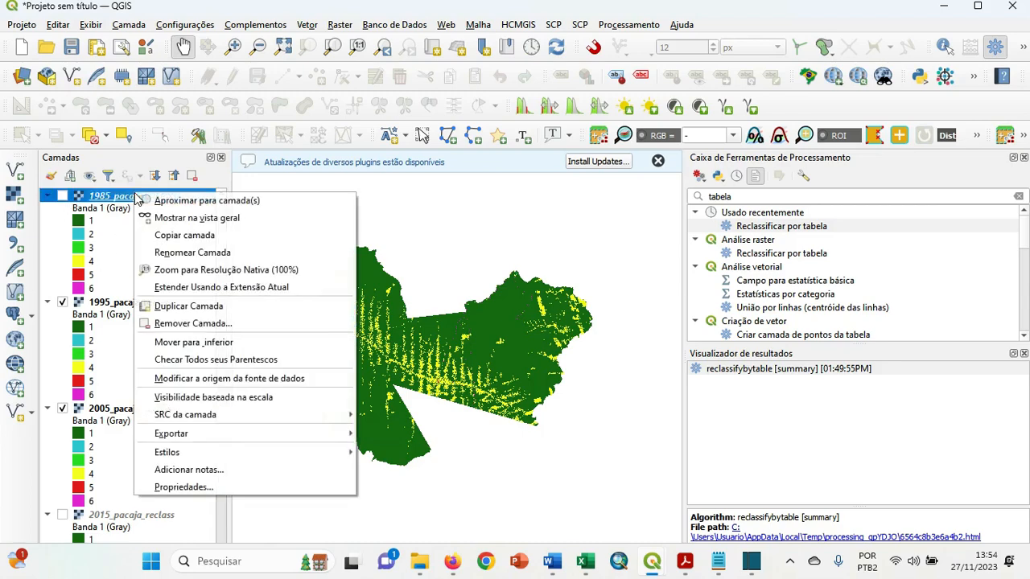
click(193, 322)
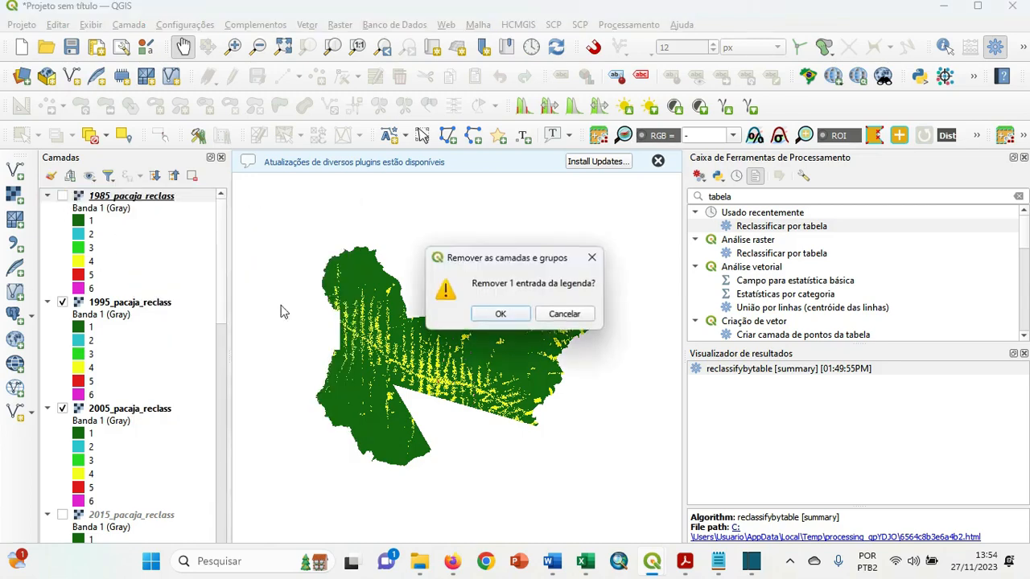
click(497, 313)
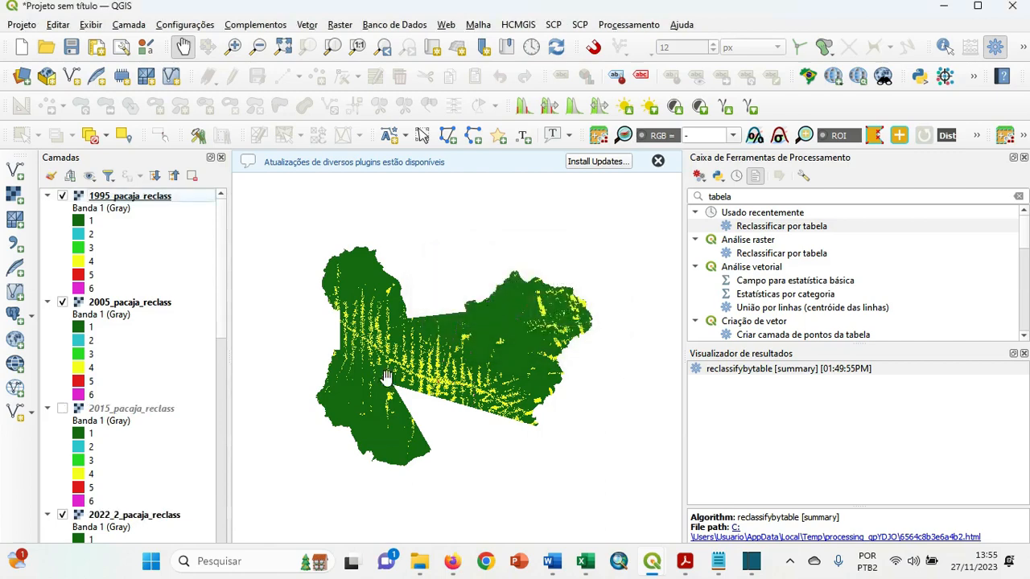
click(62, 197)
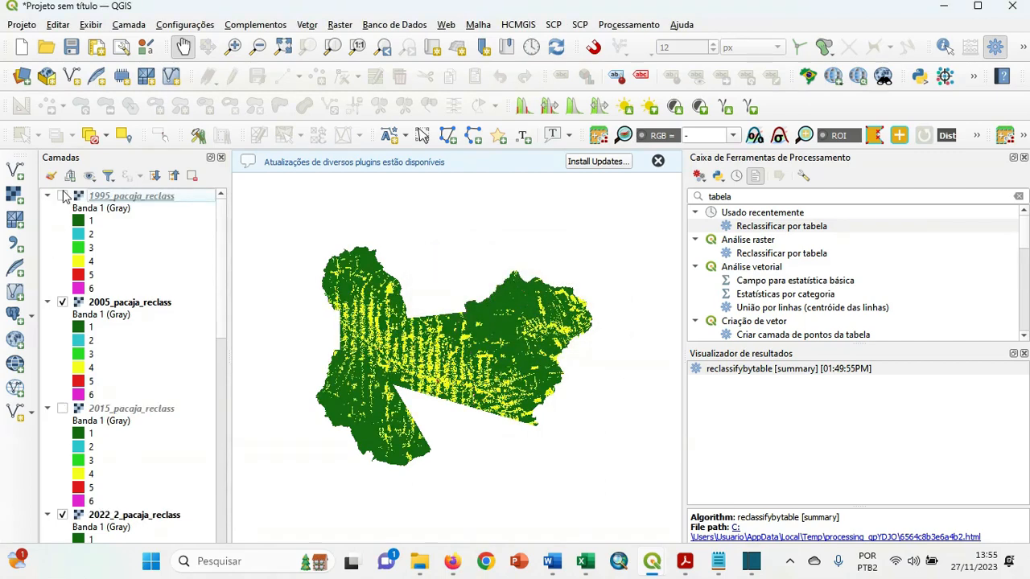
click(64, 196)
click(63, 196)
Search the processing toolbox for "report" and open the r.report tool.
click(745, 201)
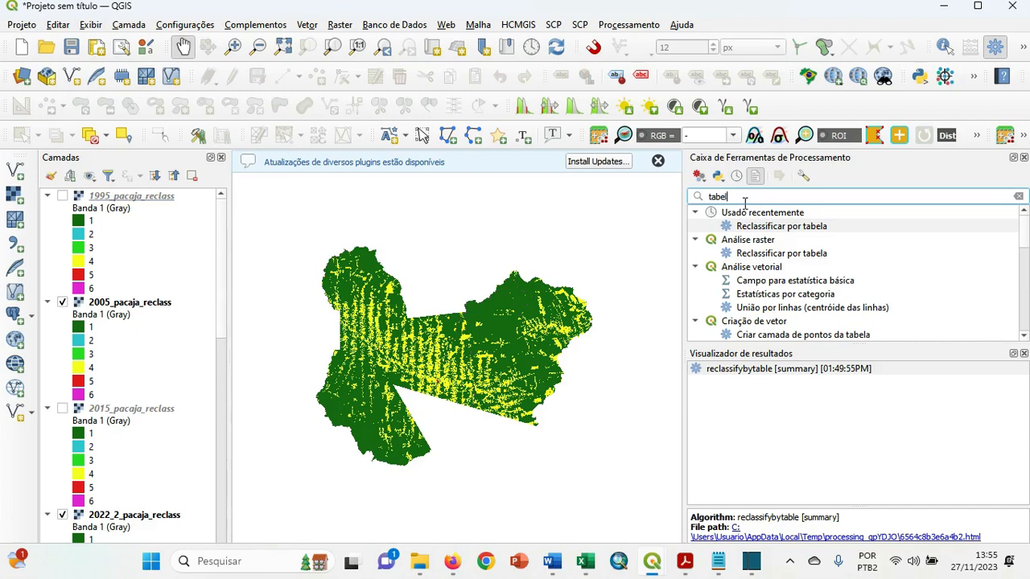
key(BackSpace)
key(BackSpace)
key(BackSpace)
key(BackSpace)
key(BackSpace)
text(report)
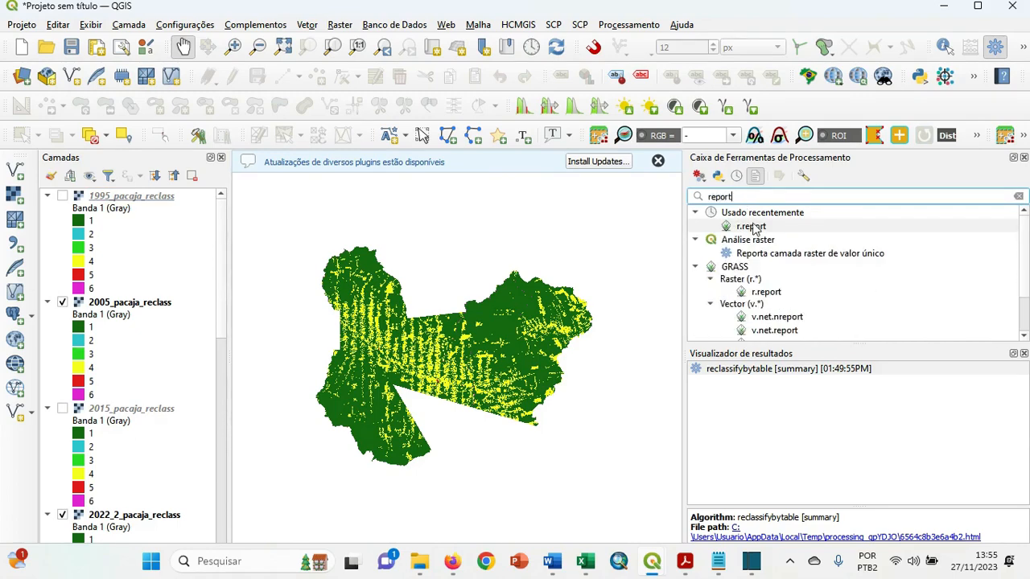
click(753, 228)
double_click(754, 229)
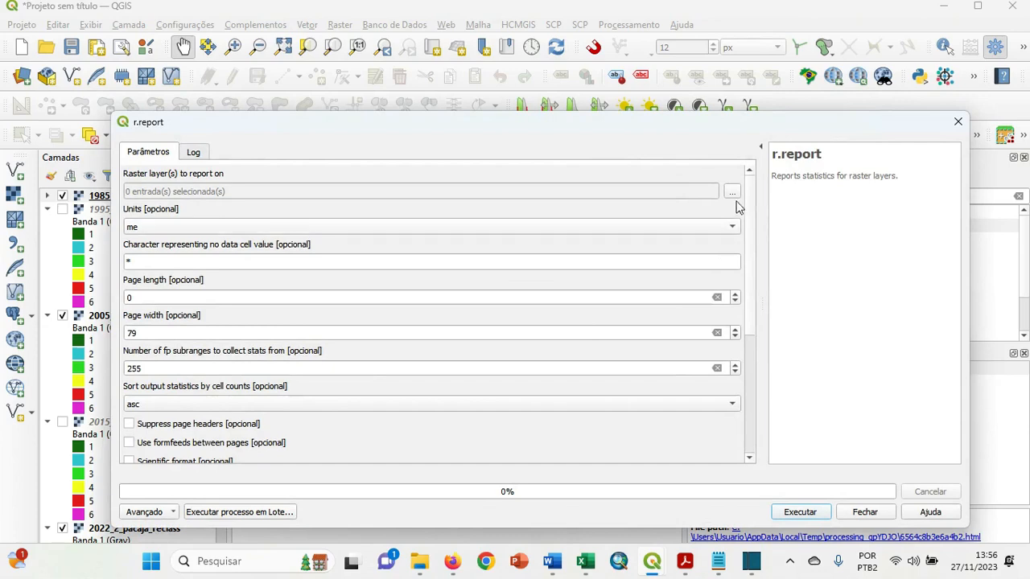
Switch r.report to batch processing with five rows and widen the raster layer column.
click(251, 513)
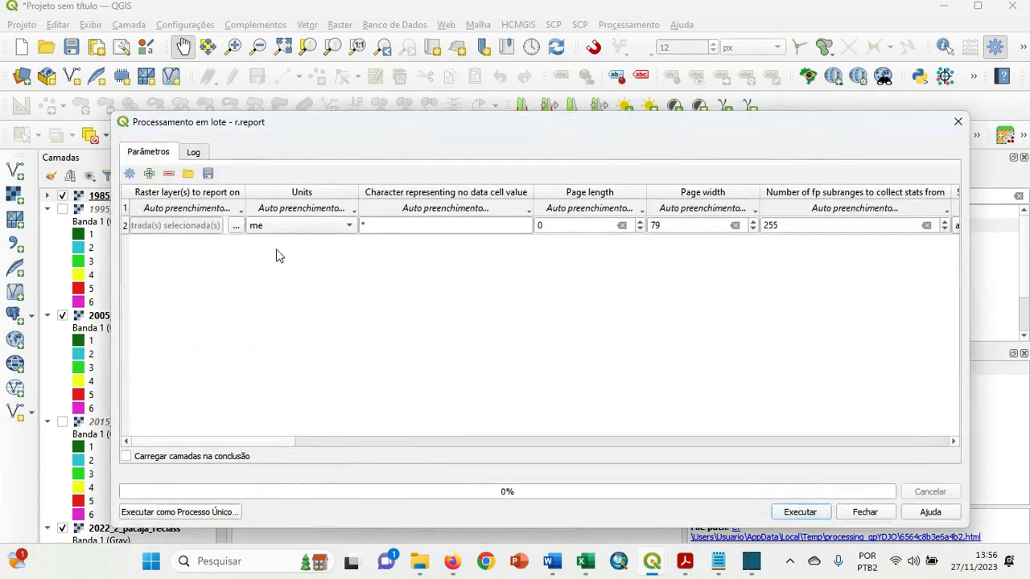
click(149, 175)
click(149, 175)
click(149, 174)
click(148, 175)
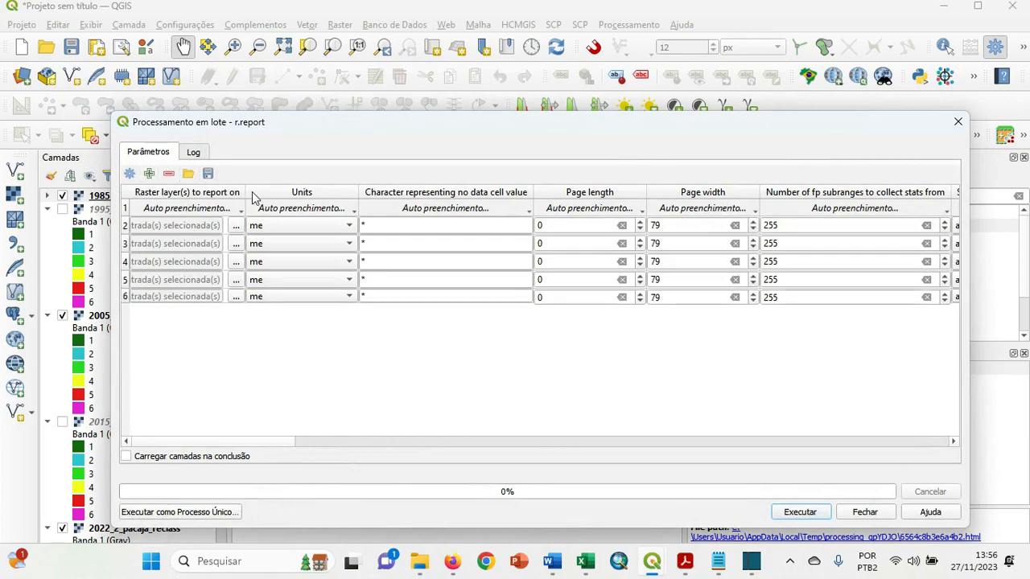
drag(246, 195, 315, 206)
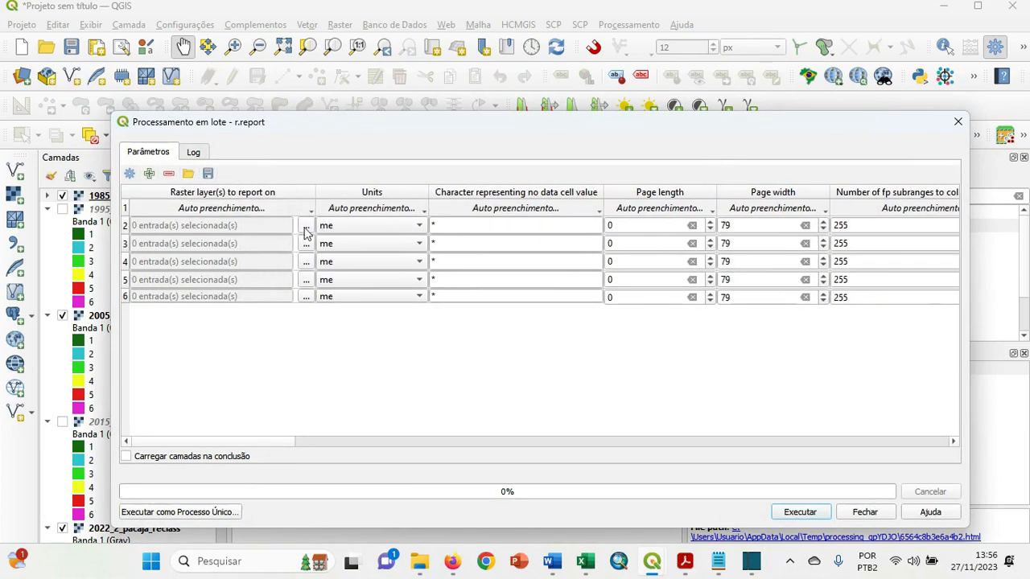
Assign 1985_pacaja_reclass to the first r.report batch row and 1995_pacaja_reclass to the second.
click(306, 230)
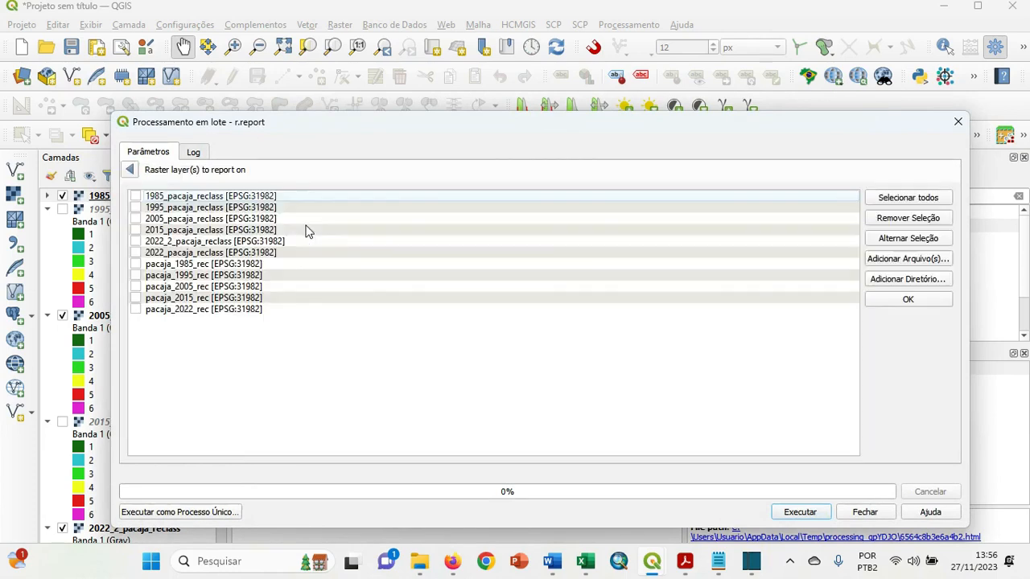
click(136, 196)
click(899, 301)
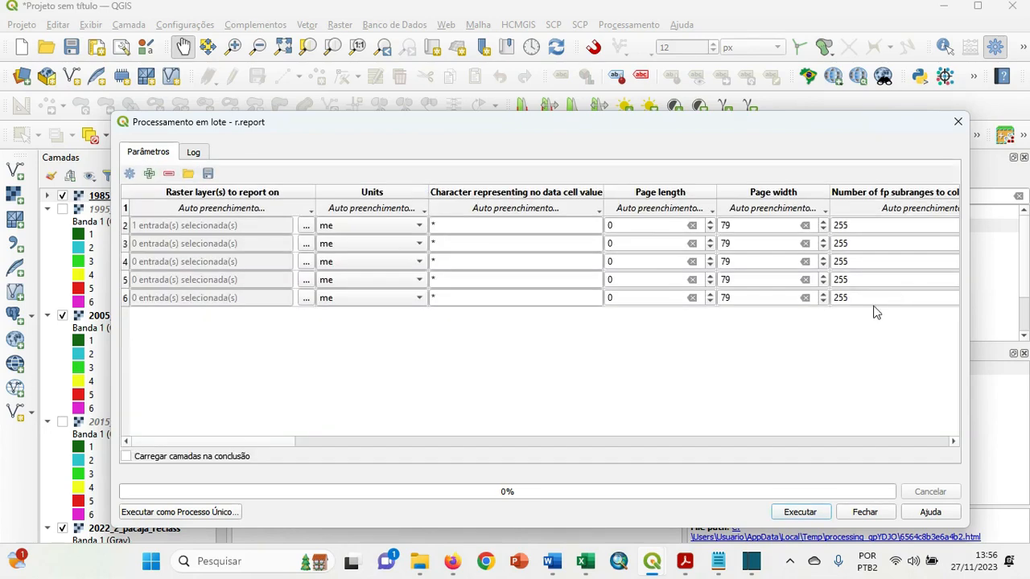
click(306, 248)
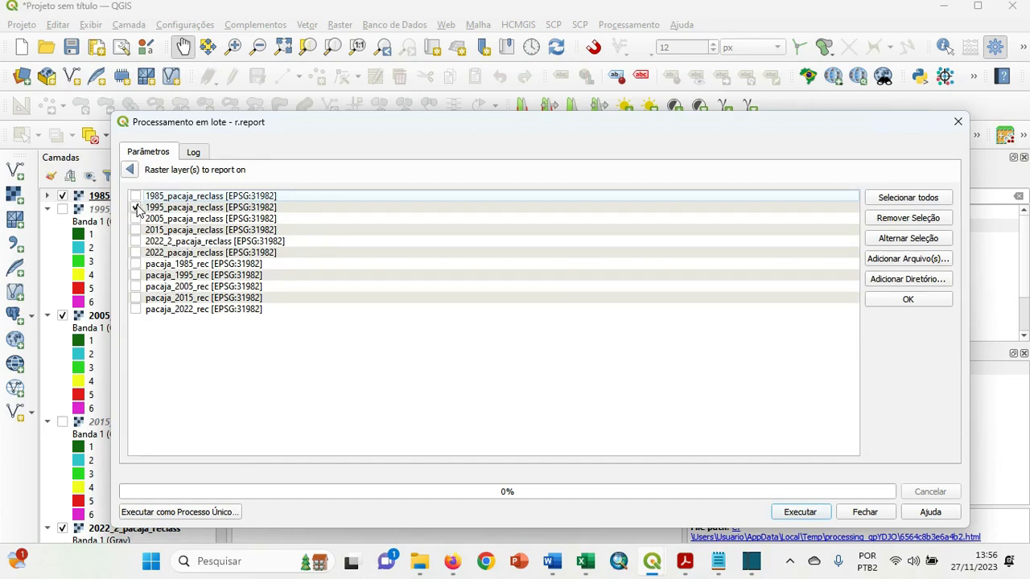
click(901, 300)
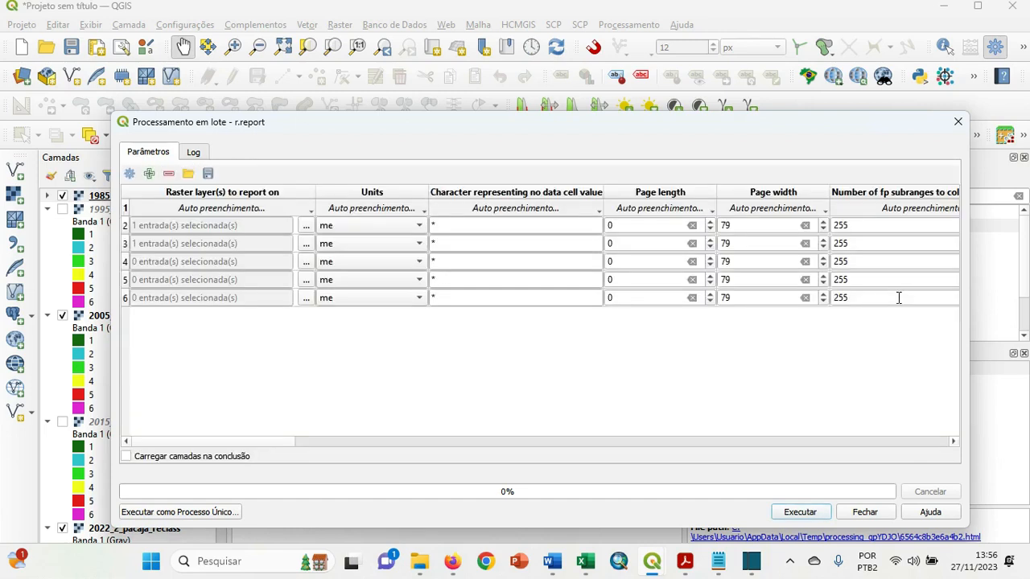
Assign 2005_pacaja_reclass to the third r.report batch row and 2015_pacaja_reclass to the fourth.
click(306, 263)
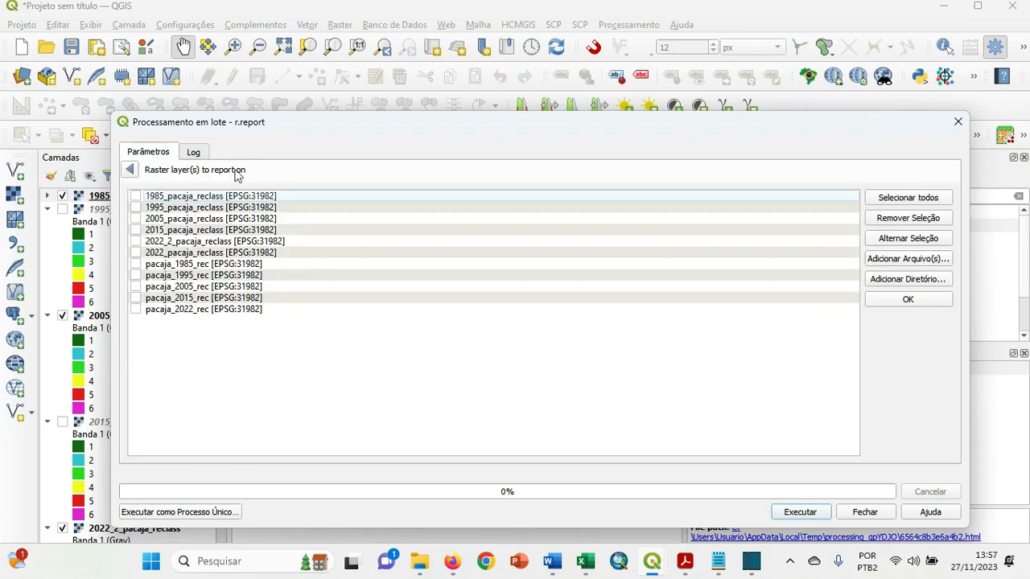
click(136, 219)
click(906, 300)
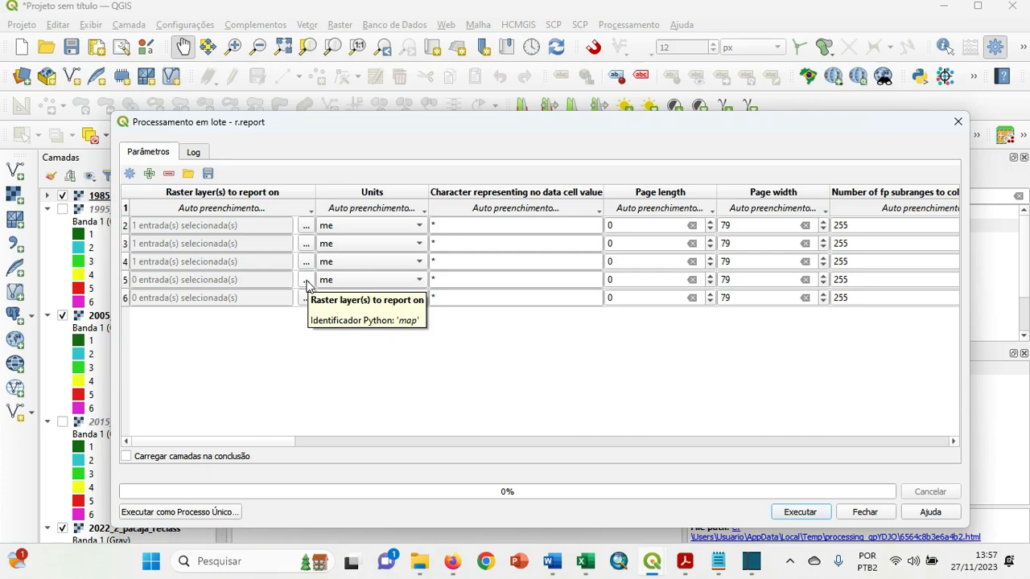
click(306, 280)
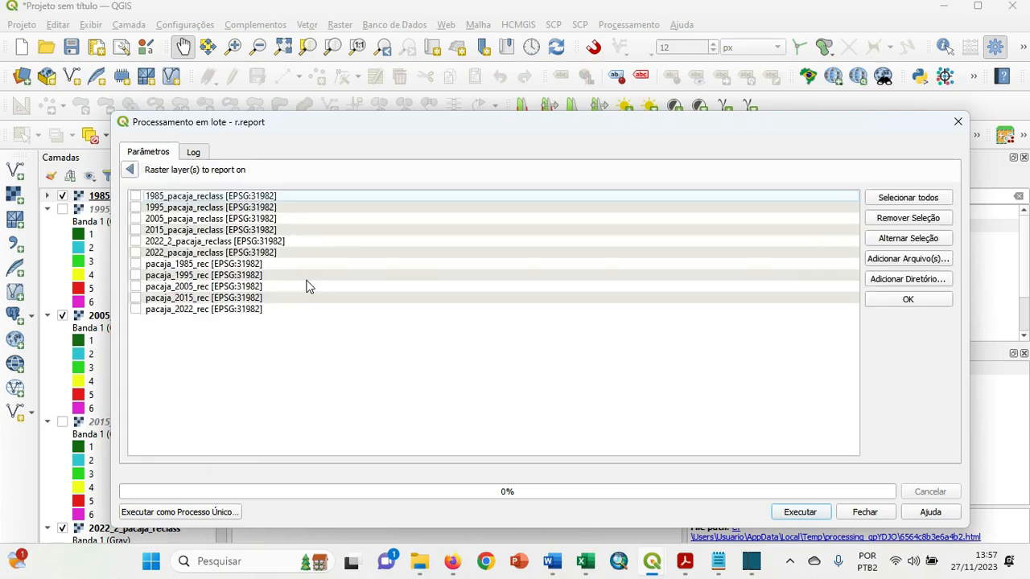
click(136, 230)
click(907, 299)
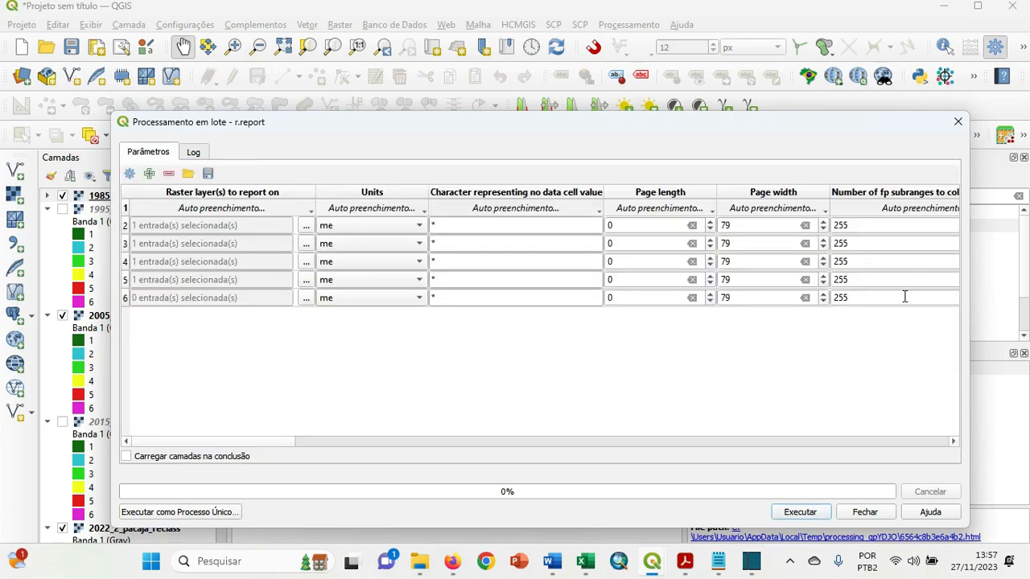
Assign 2022_2_pacaja_reclass to the fifth r.report batch row and set the units to k in all five rows.
click(305, 299)
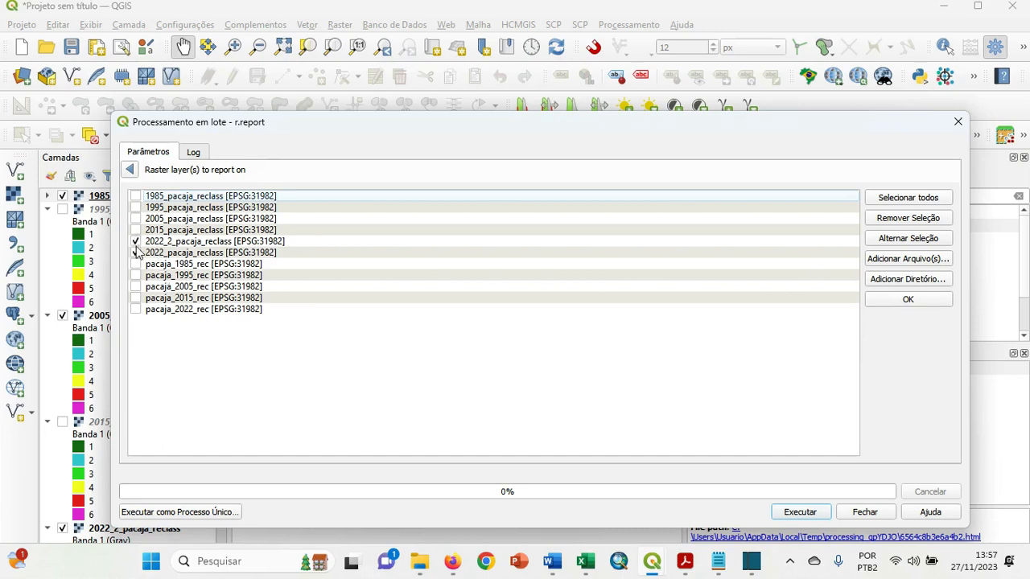
click(908, 300)
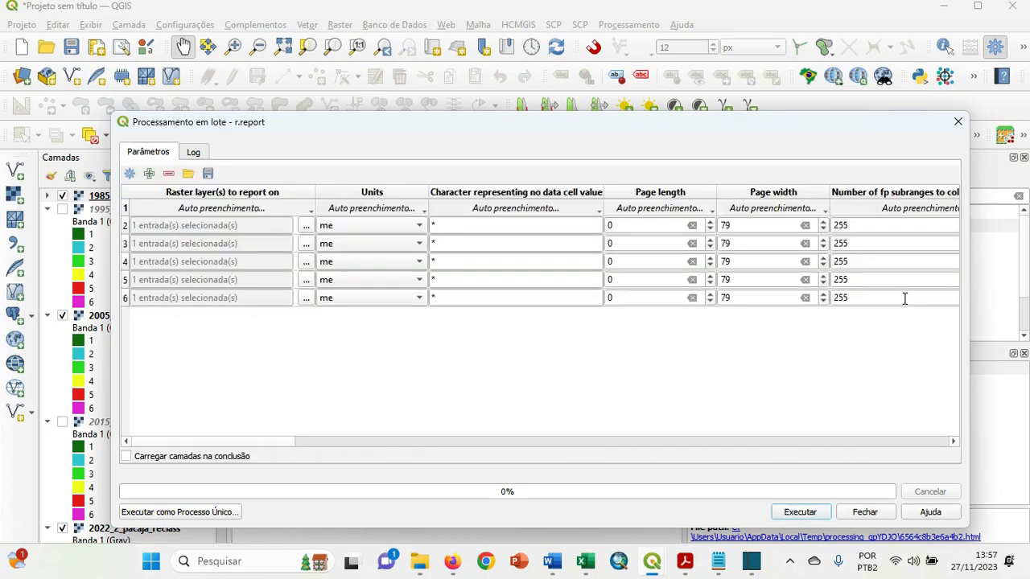
click(358, 227)
click(347, 243)
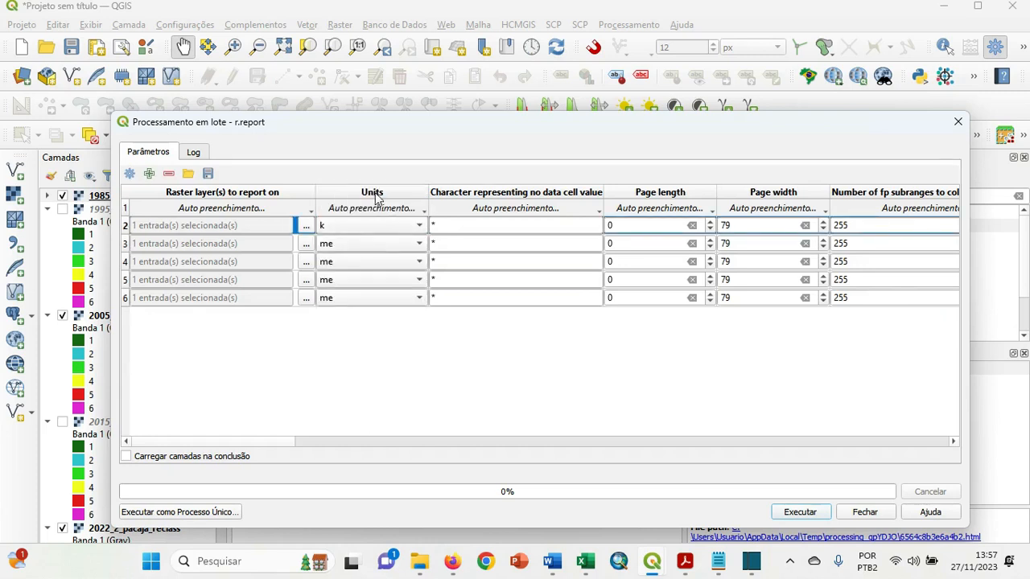
click(400, 210)
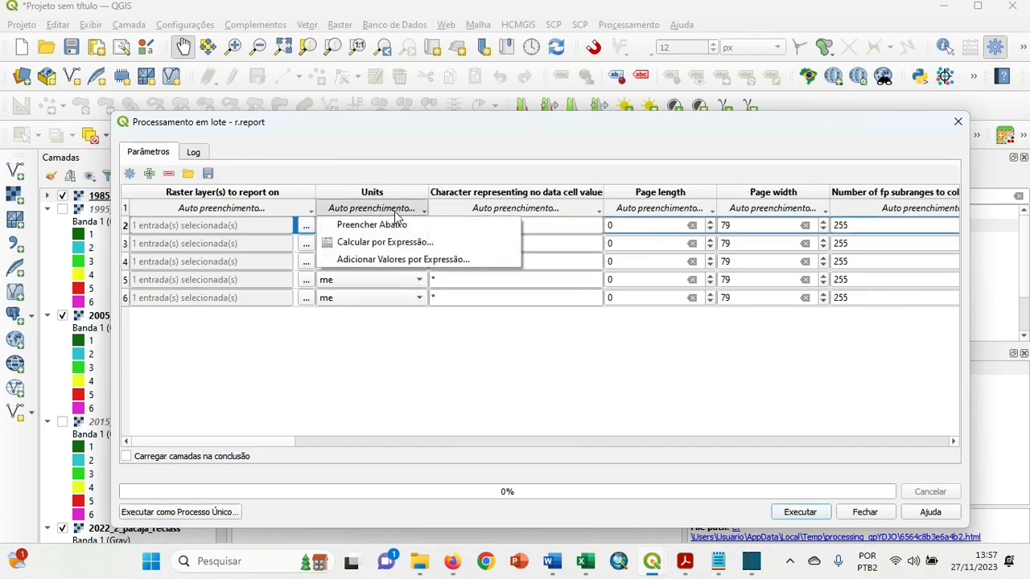
click(394, 223)
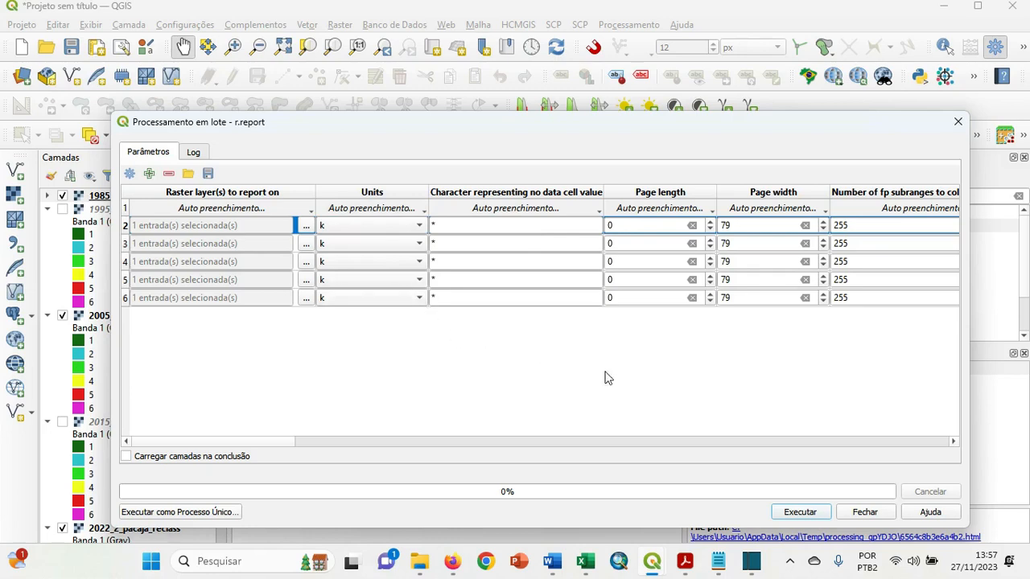
Set "Do not report no data cells" to Sim in the first batch row and fill it down to all rows.
click(952, 441)
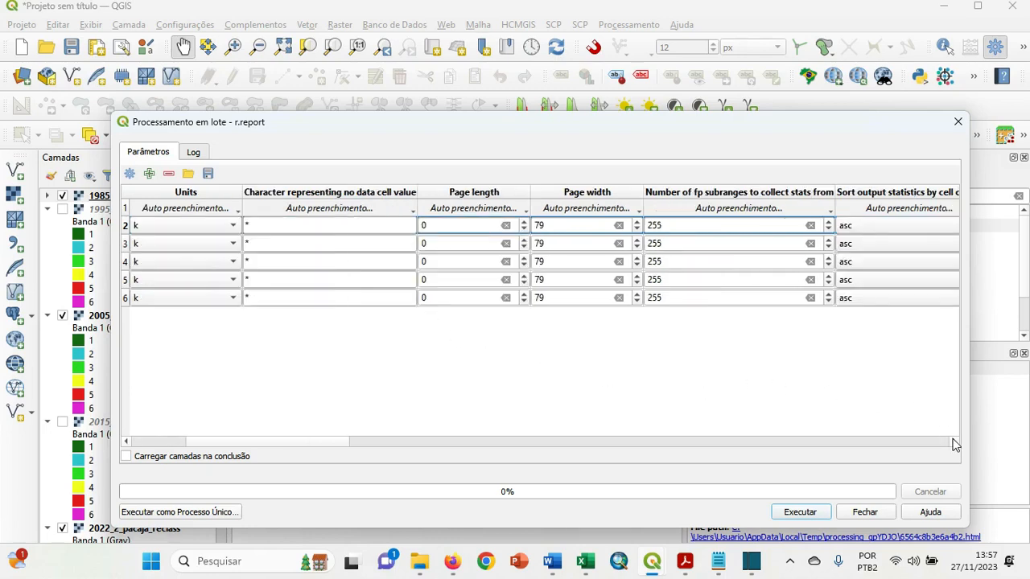
click(952, 442)
click(953, 442)
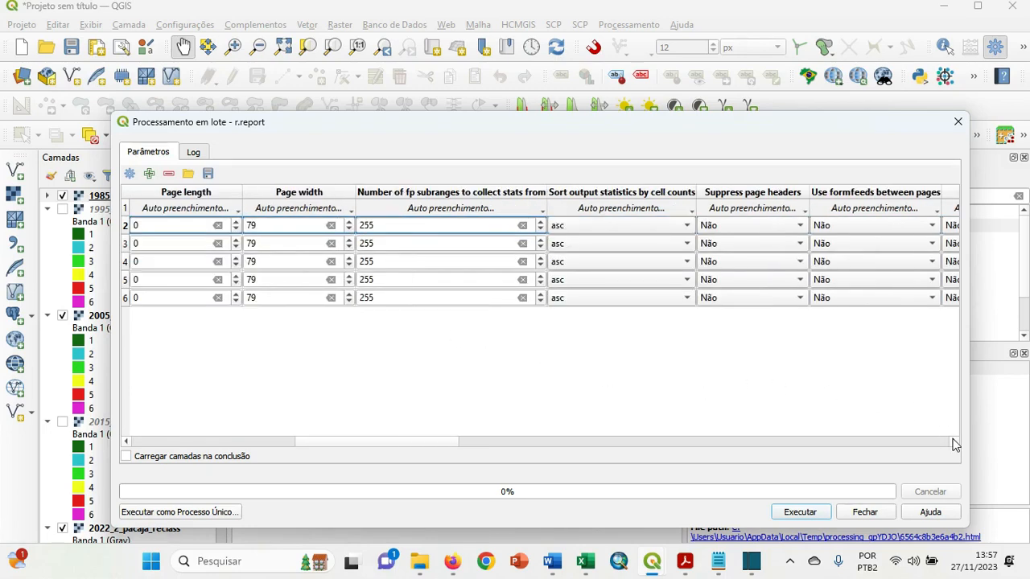
click(953, 442)
click(952, 442)
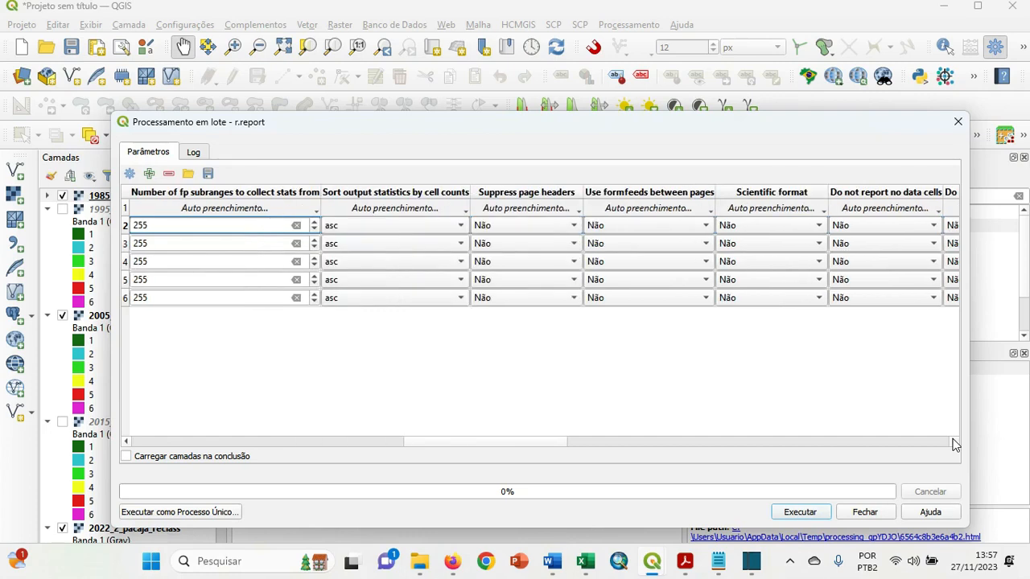
click(953, 442)
click(953, 442)
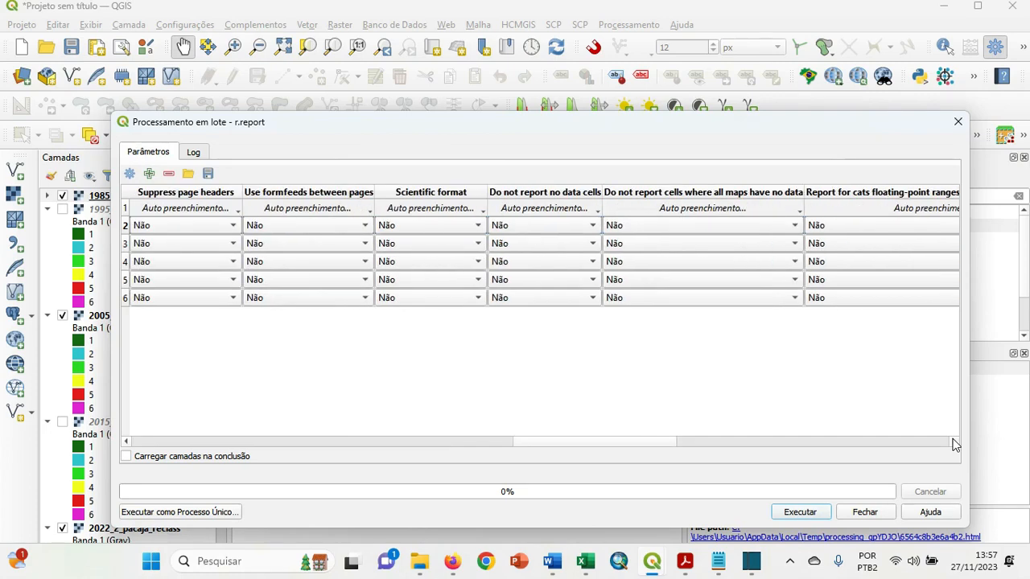
click(563, 228)
click(561, 208)
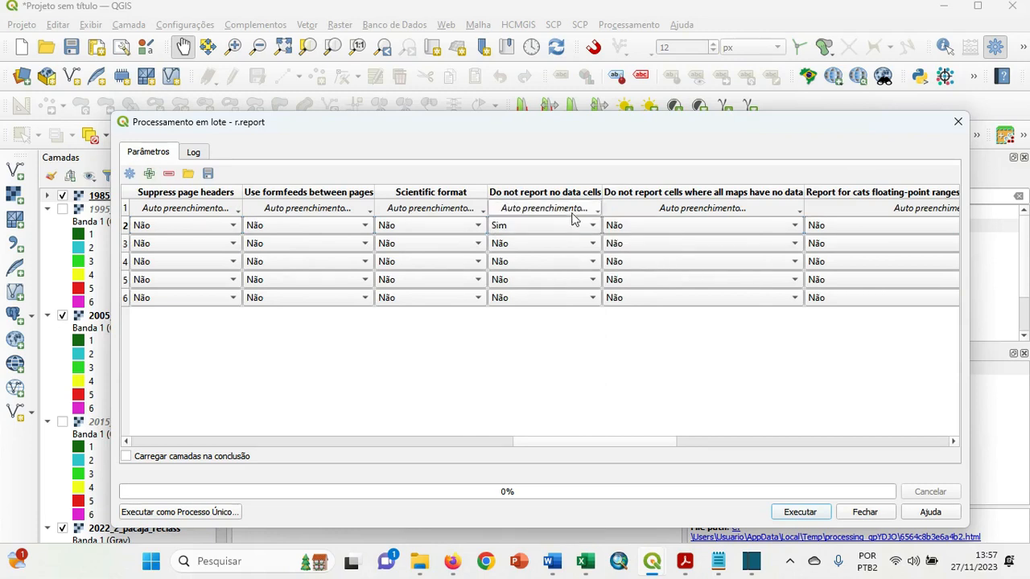
click(580, 210)
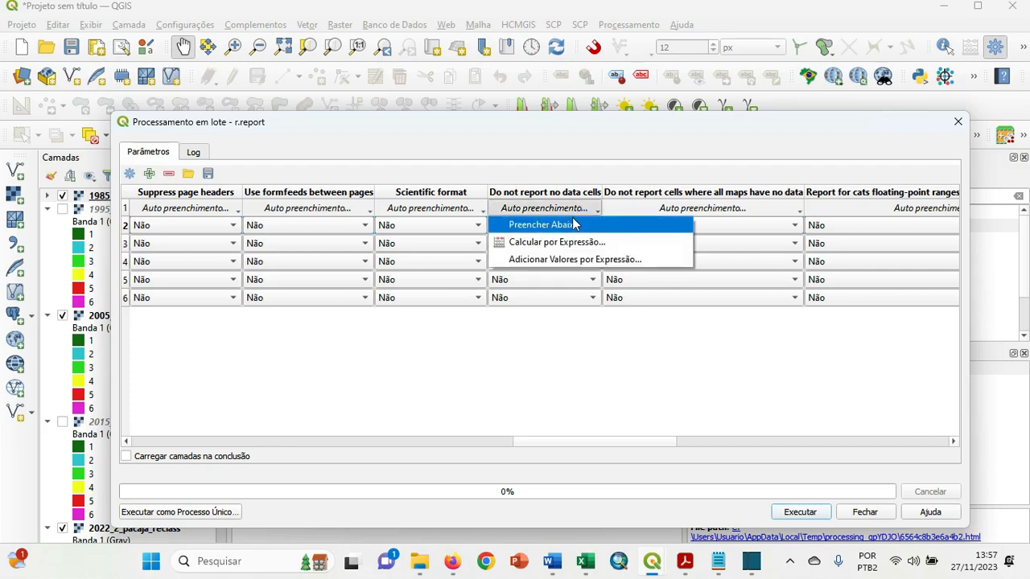
click(575, 224)
For the first row's report output, create a folder named area_pacaja_km2 inside imagem_reclass2 and open it.
drag(673, 445, 938, 448)
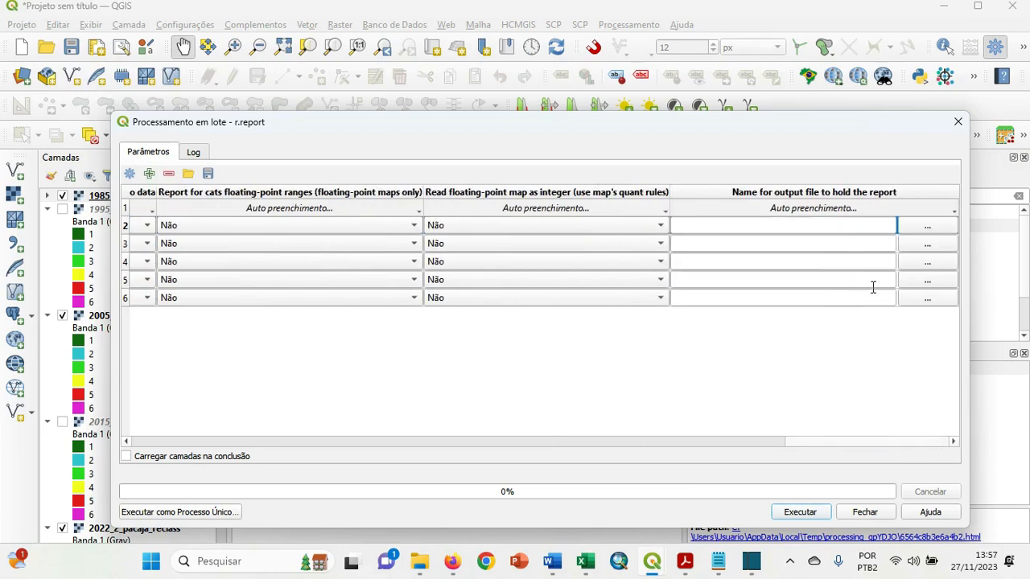
click(909, 226)
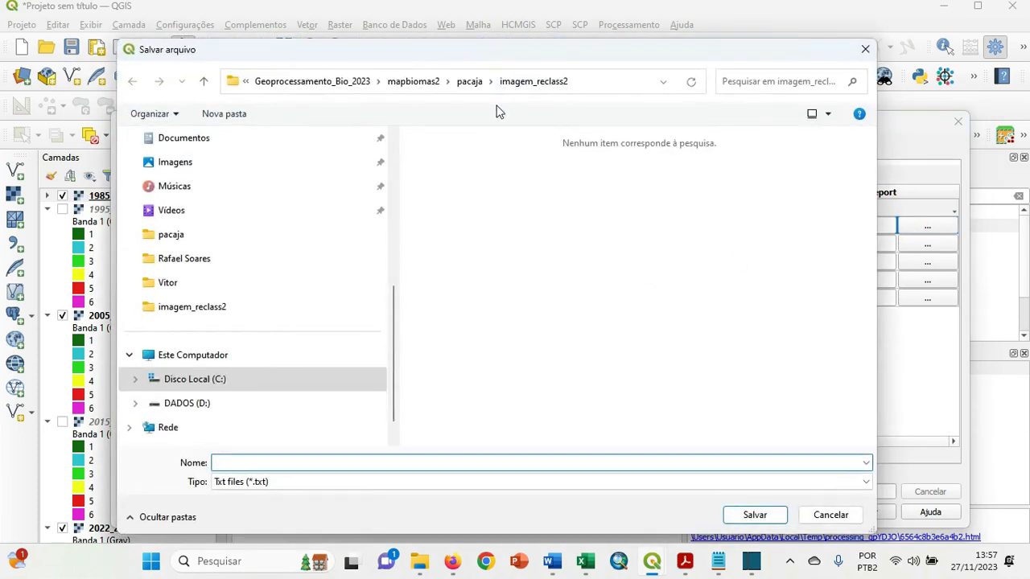
right_click(443, 215)
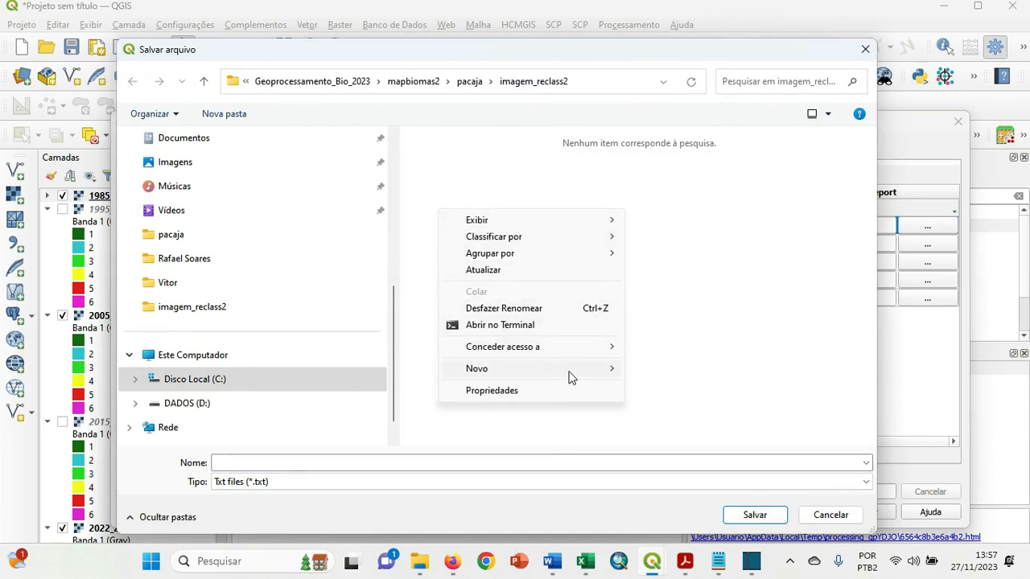
mouse_move(584, 372)
click(682, 170)
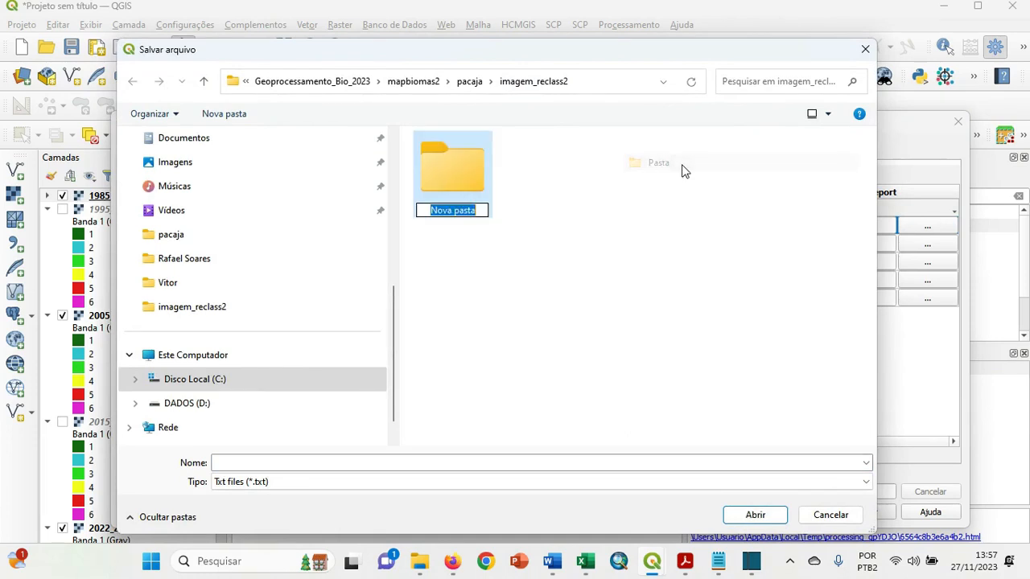
text(ar)
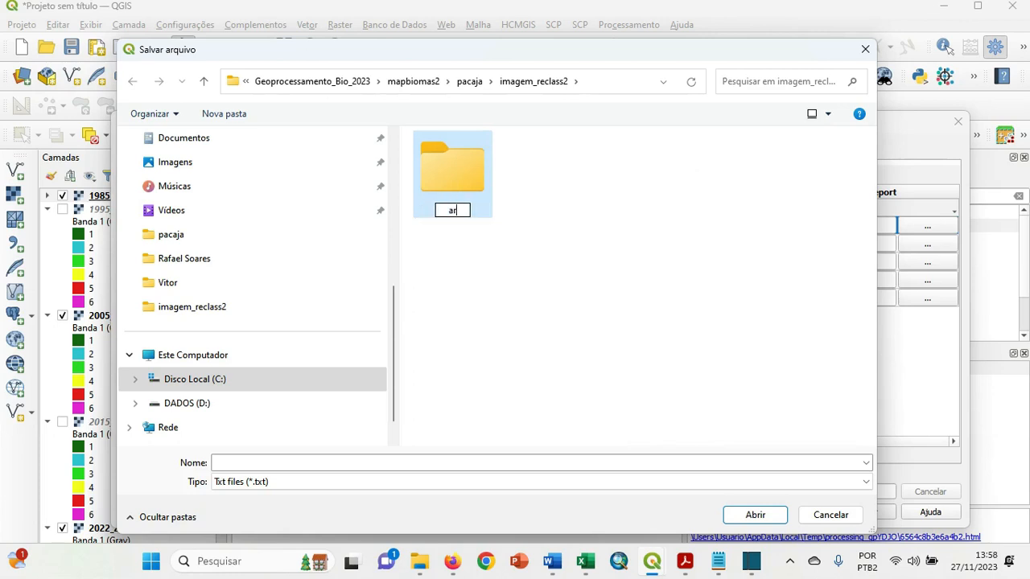
text(ea_pacaja)
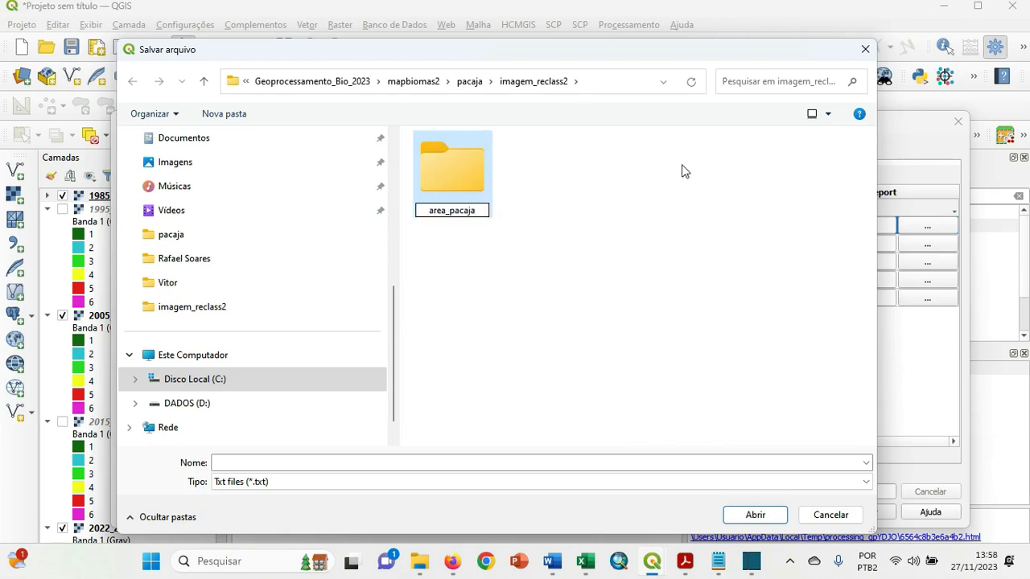
text(_km2)
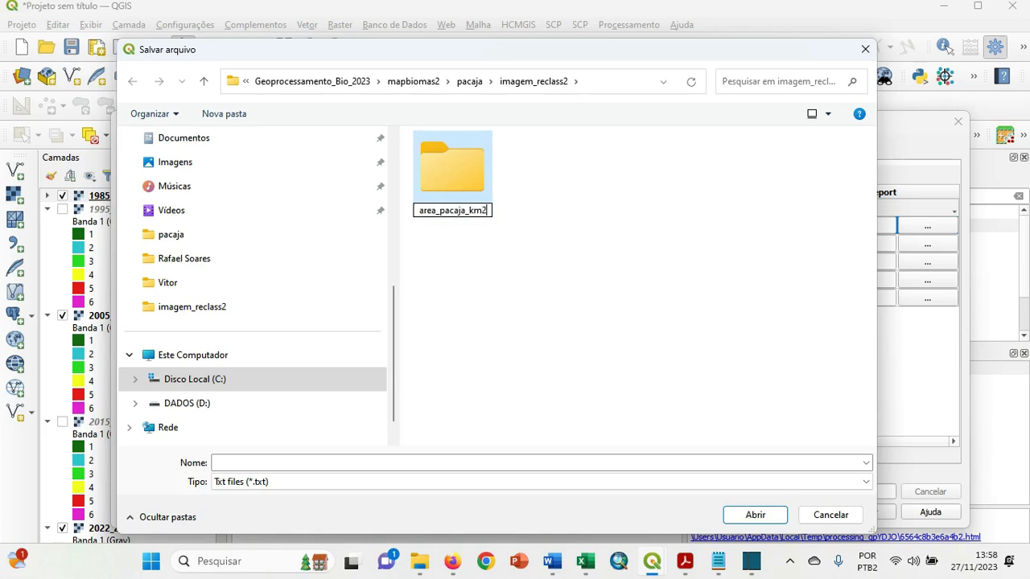
click(545, 252)
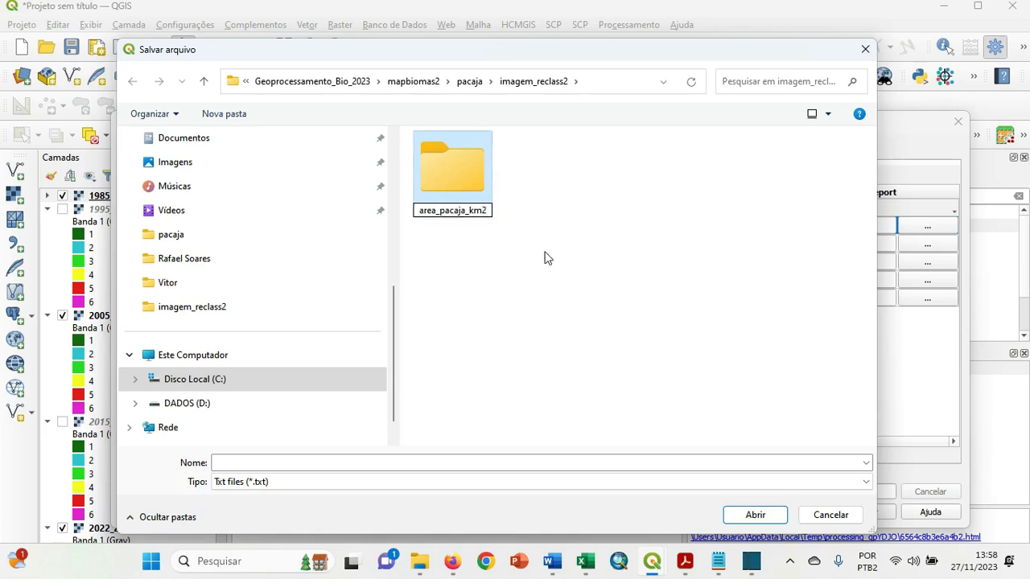
double_click(454, 173)
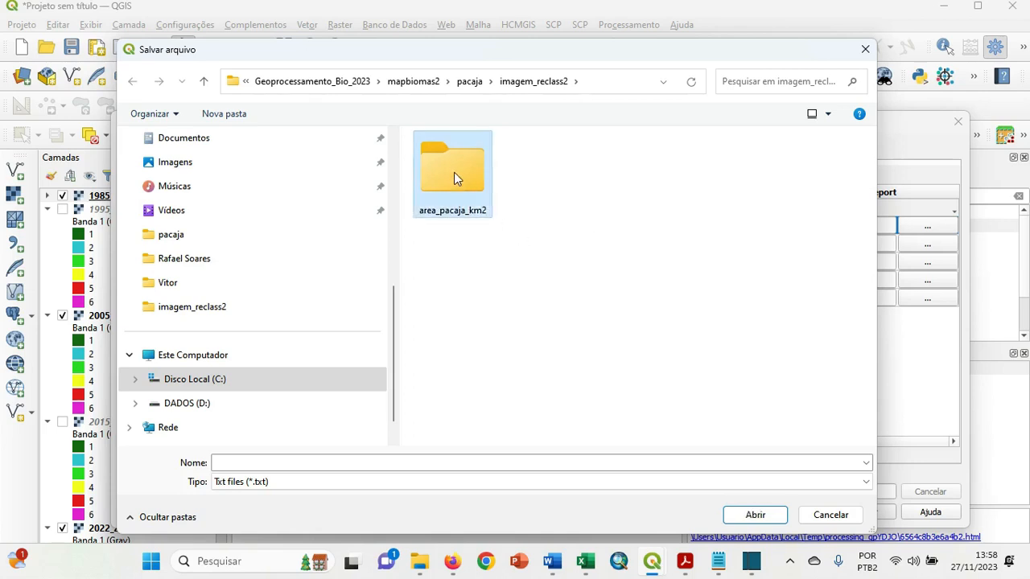
Name the first row's output file 1985_area_km2 without automatic filling, and fill that path down to the remaining rows.
click(321, 461)
text(1985_area_km2)
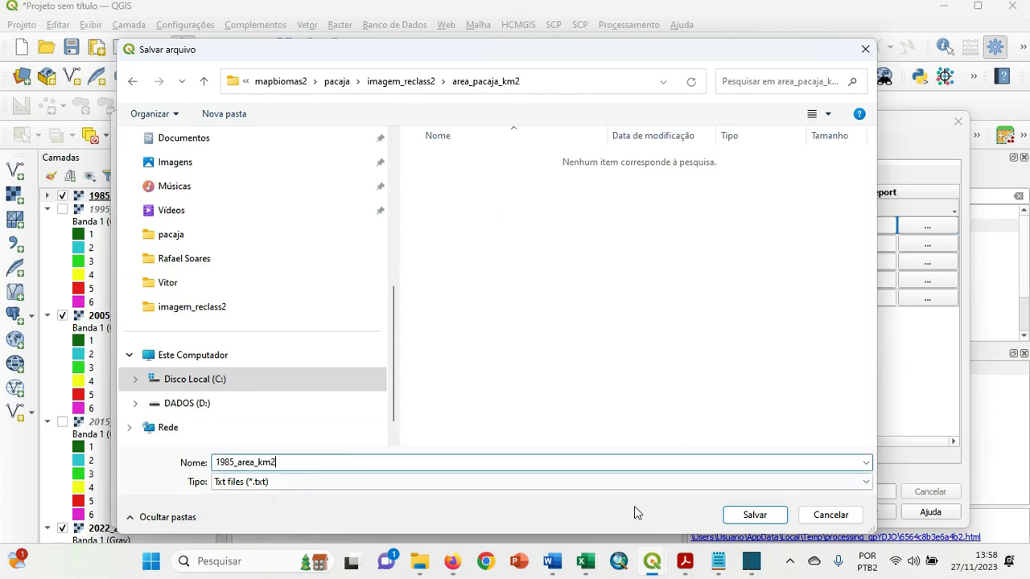
click(752, 515)
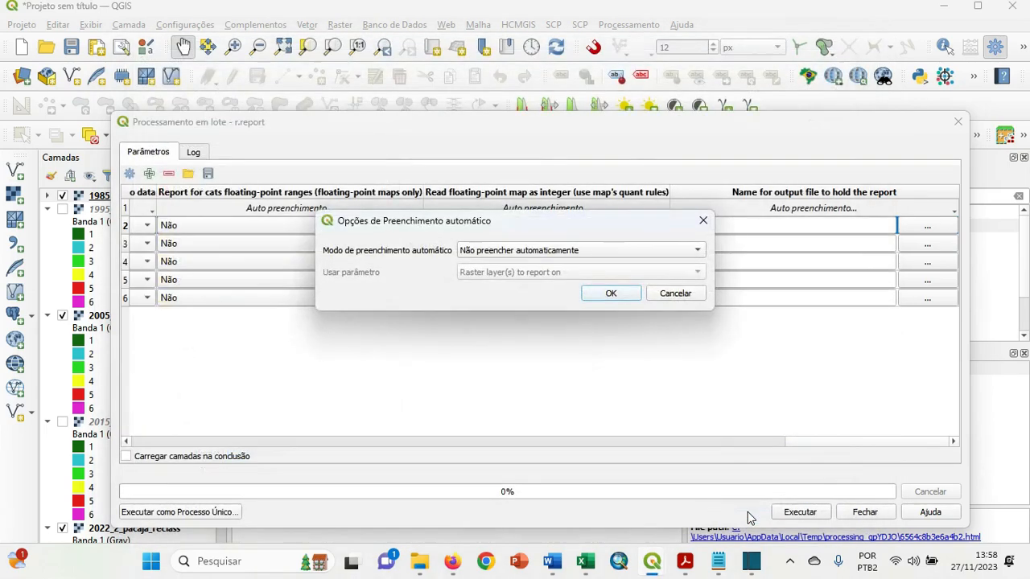
click(611, 293)
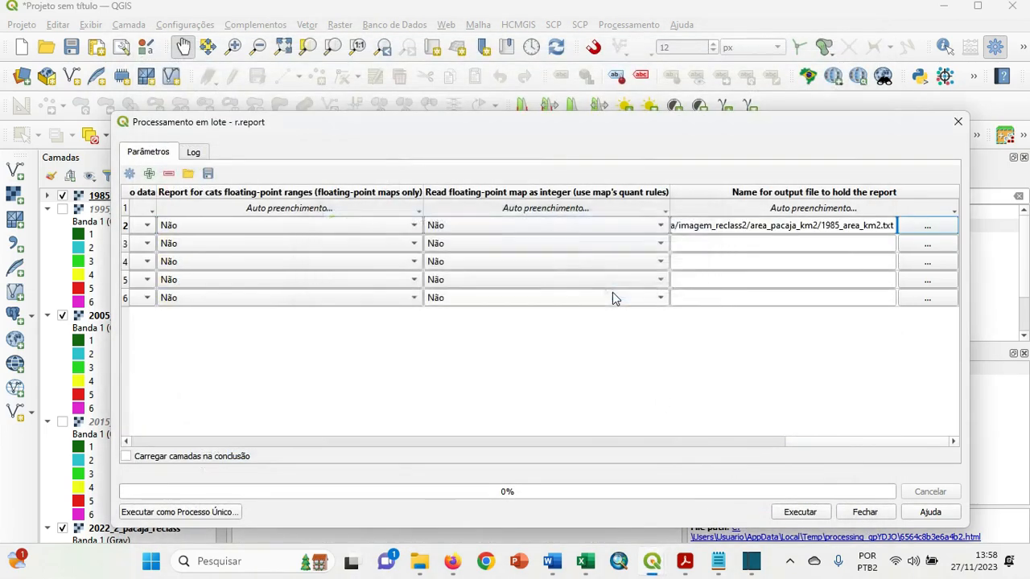
click(838, 211)
click(802, 234)
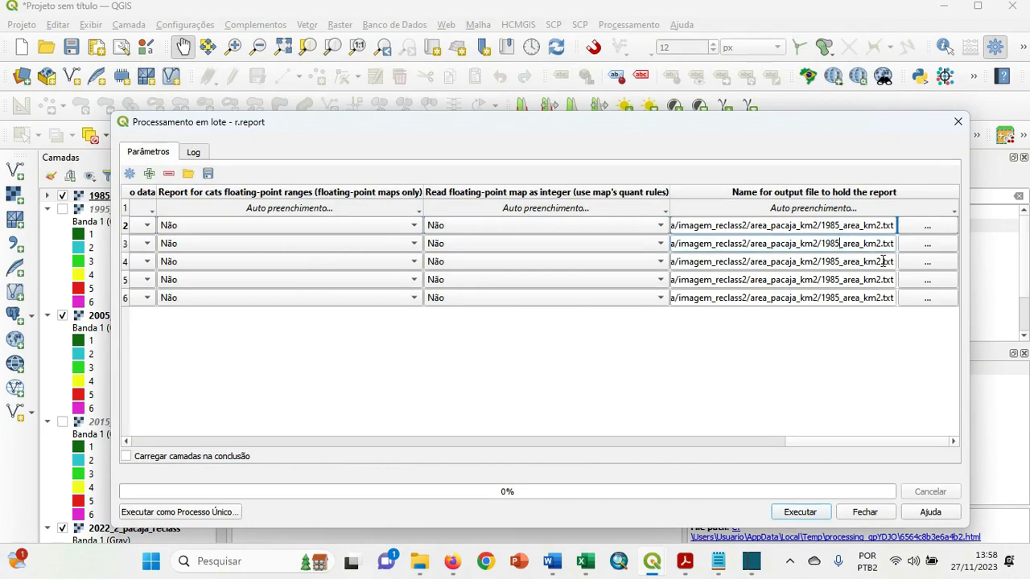
Change the output file names to 1995_area_km2.txt in the second batch row and 2005_area_km2.txt in the third.
key(BackSpace)
key(BackSpace)
text(95)
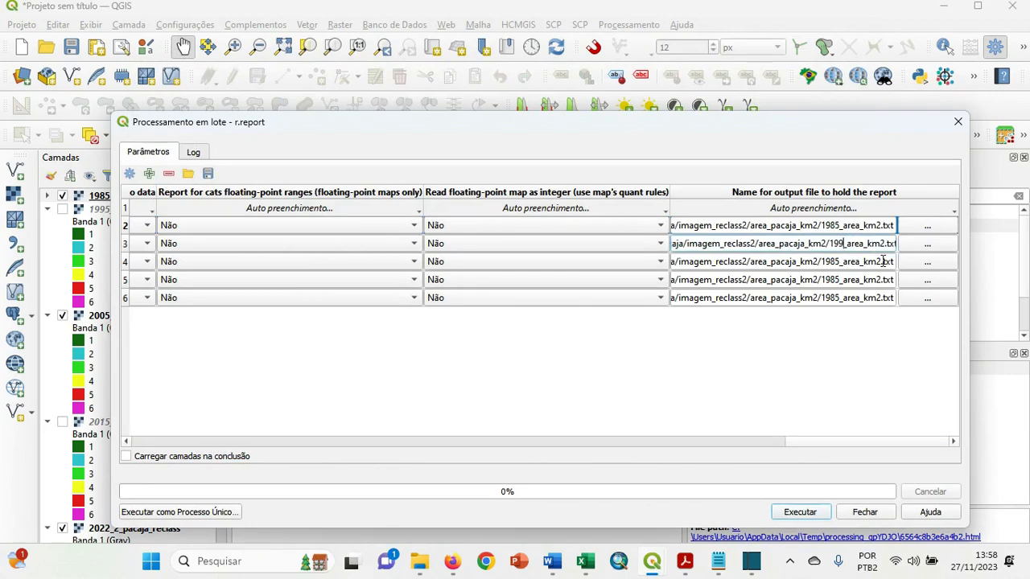
click(836, 261)
key(BackSpace)
key(BackSpace)
key(BackSpace)
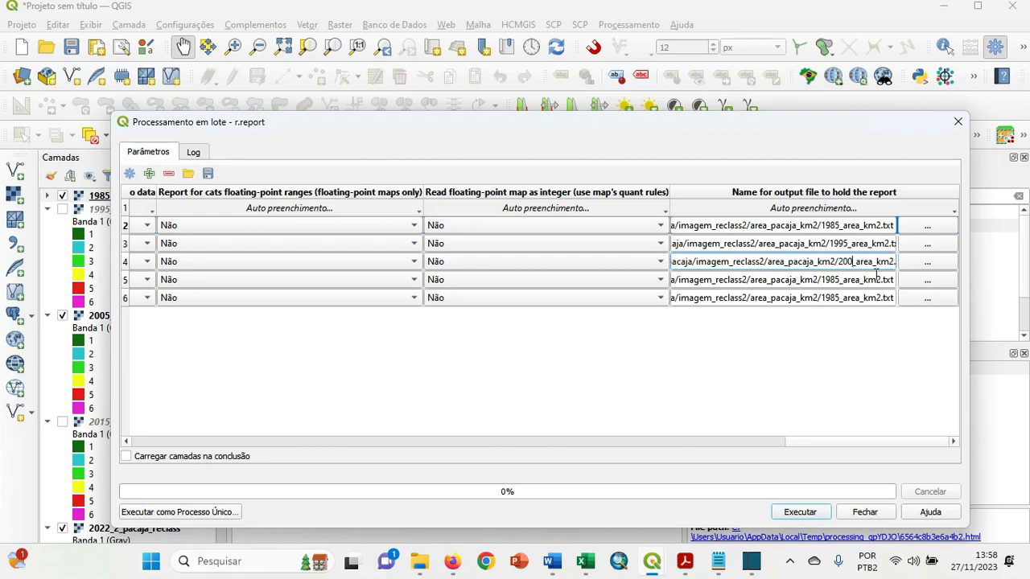
text(200)
Change the output file names to 2015_area_km2.txt in the fourth batch row and 2022_area_km2.txt in the fifth.
click(844, 279)
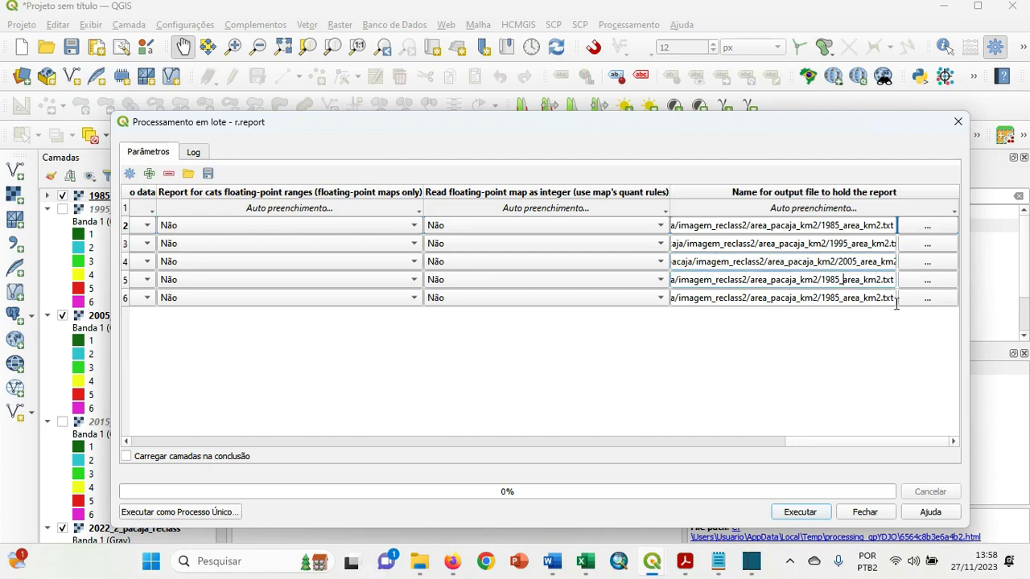
key(BackSpace)
key(BackSpace)
key(BackSpace)
key(BackSpace)
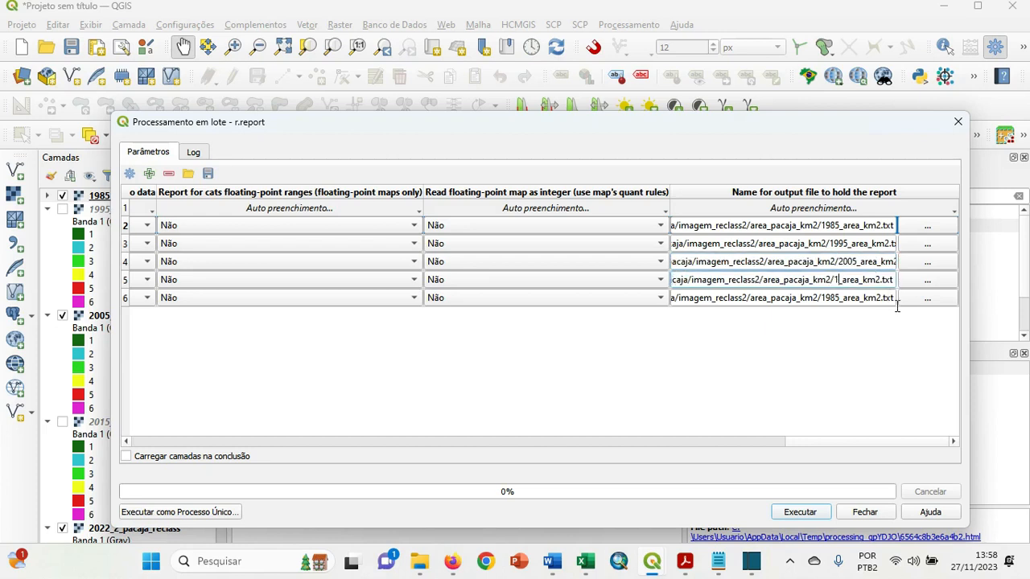
text(2015)
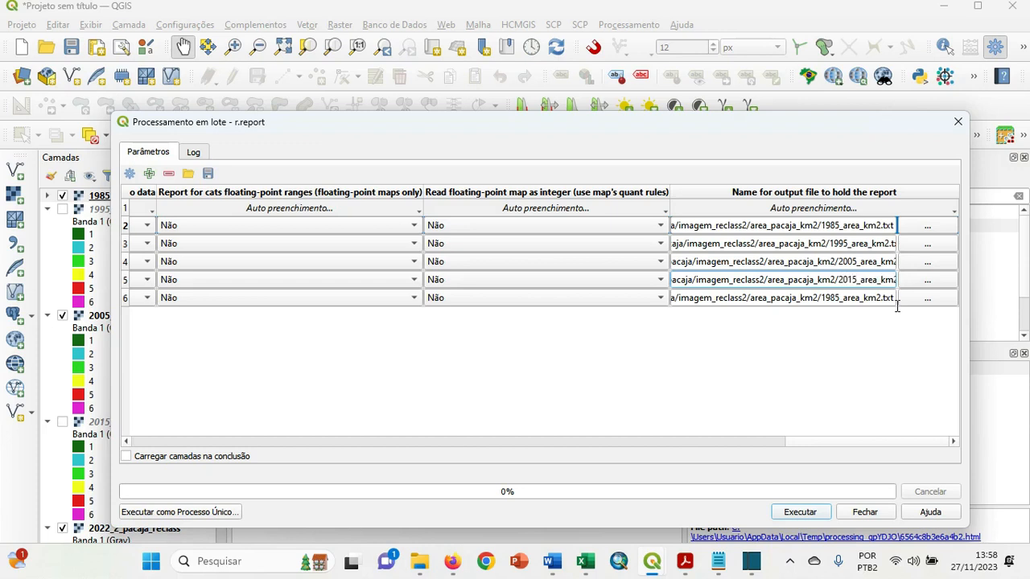
click(838, 296)
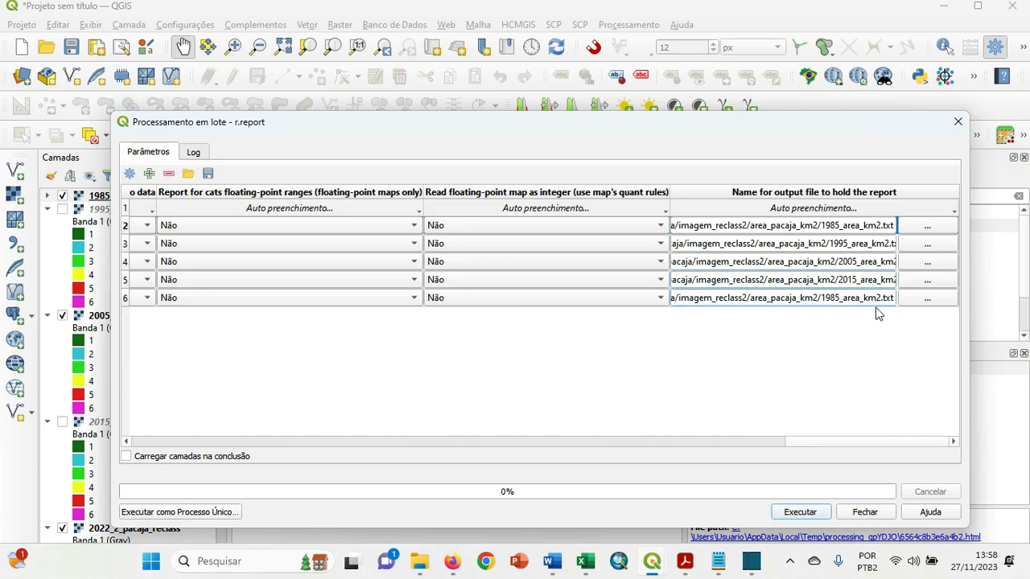
key(BackSpace)
key(BackSpace)
key(BackSpace)
key(BackSpace)
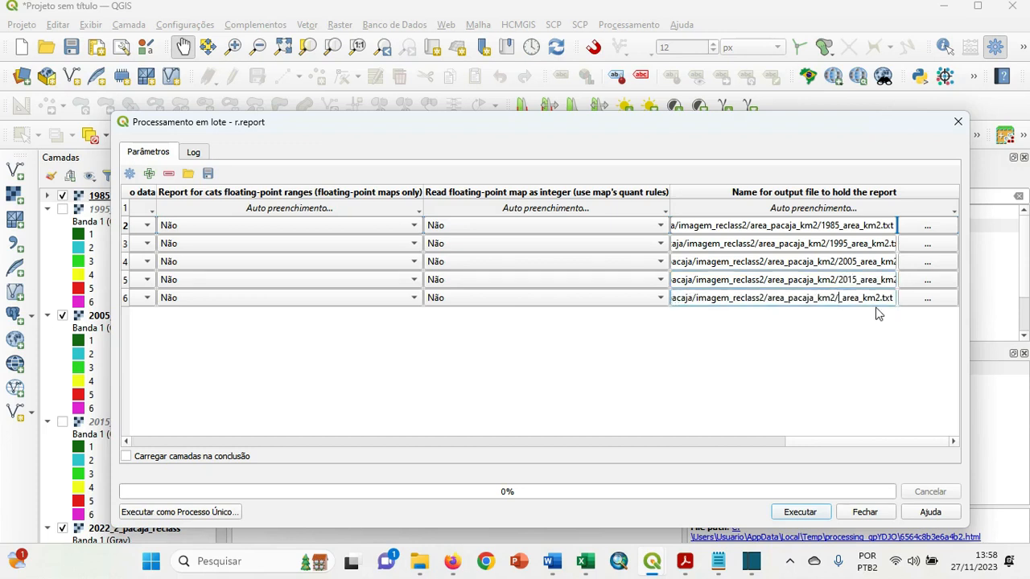
text(2022)
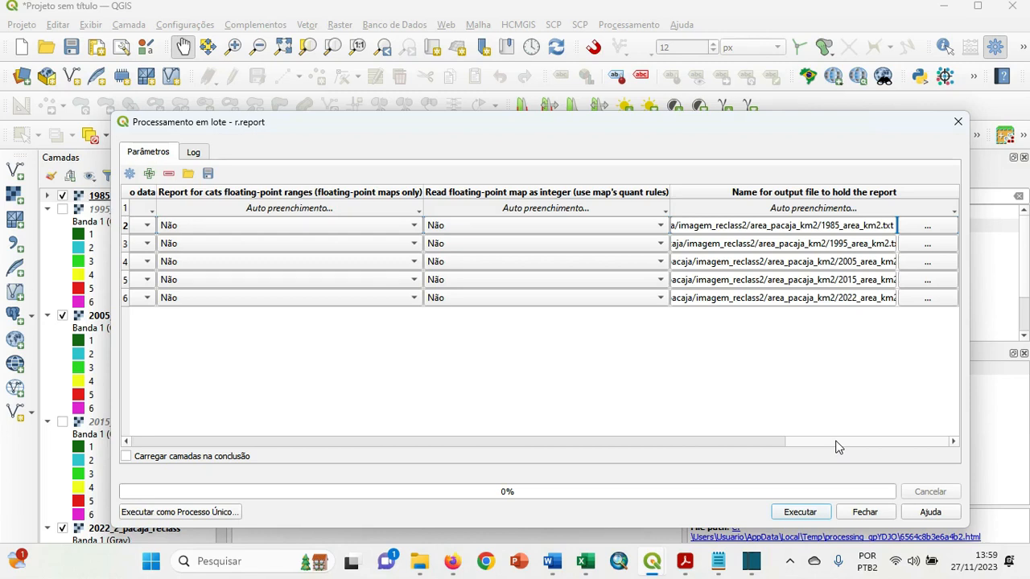
Run the r.report batch for all five rasters and close the batch dialog when it finishes.
drag(835, 447, 190, 438)
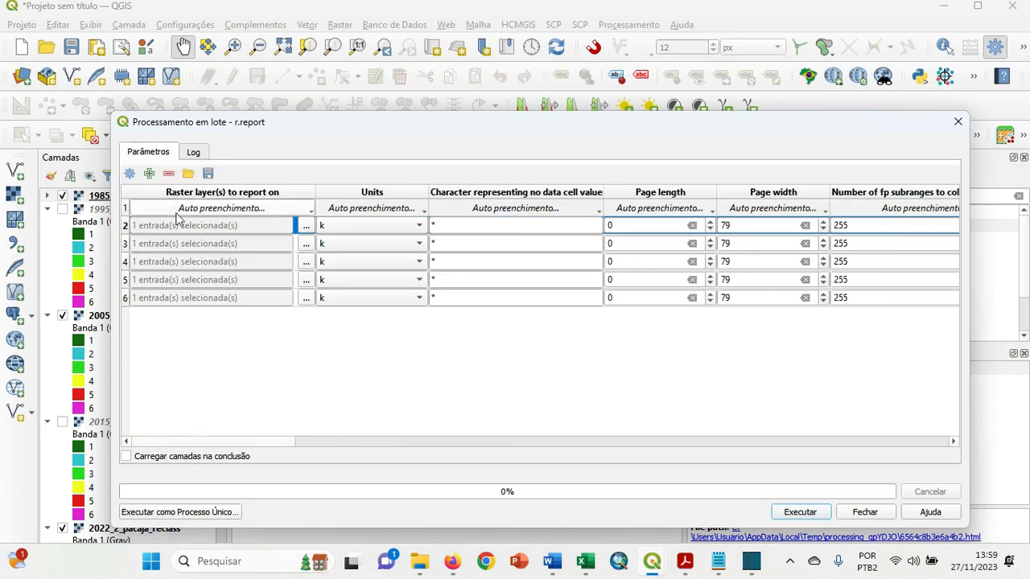
click(799, 513)
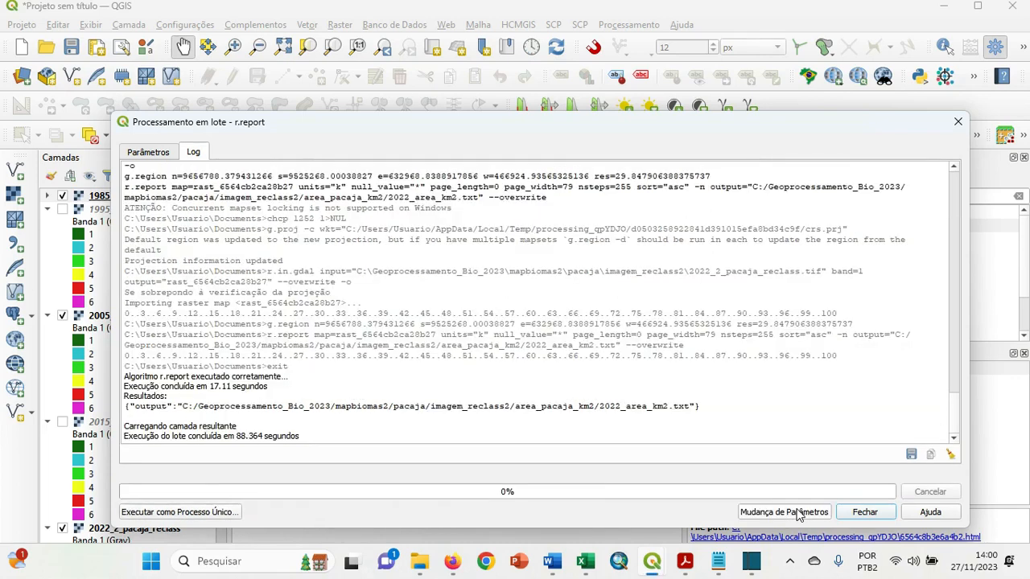
click(865, 513)
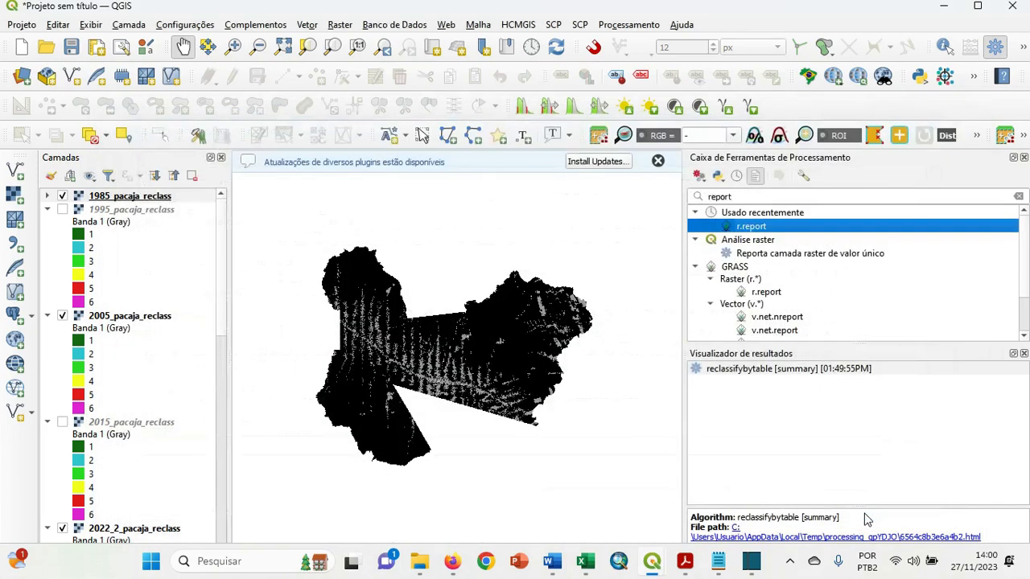
Switch to File Explorer and open the area_pacaja_km2 folder inside imagem_reclass2 in the pacaja directory.
mouse_move(419, 558)
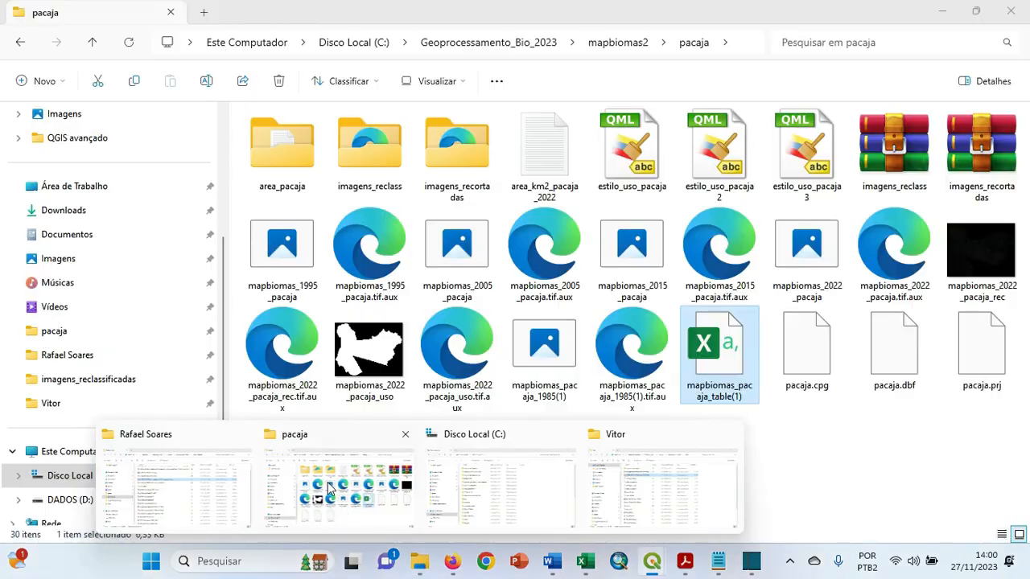
click(330, 488)
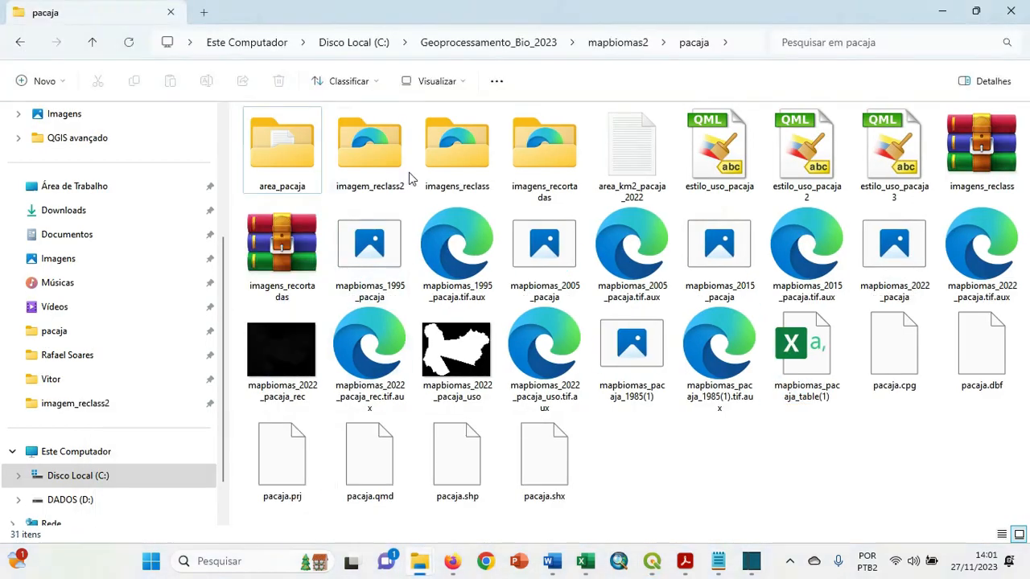
double_click(382, 150)
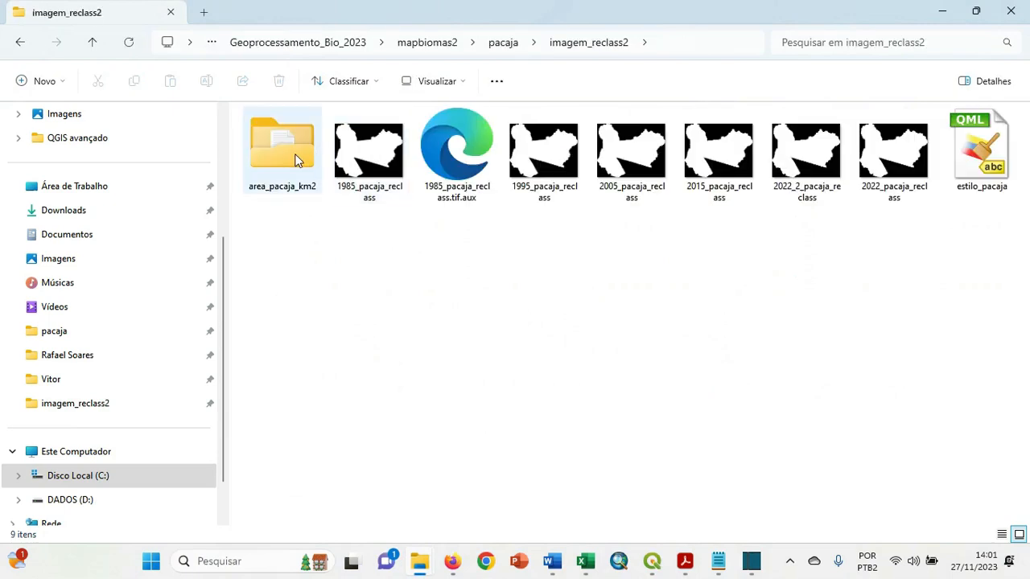
click(297, 159)
double_click(297, 159)
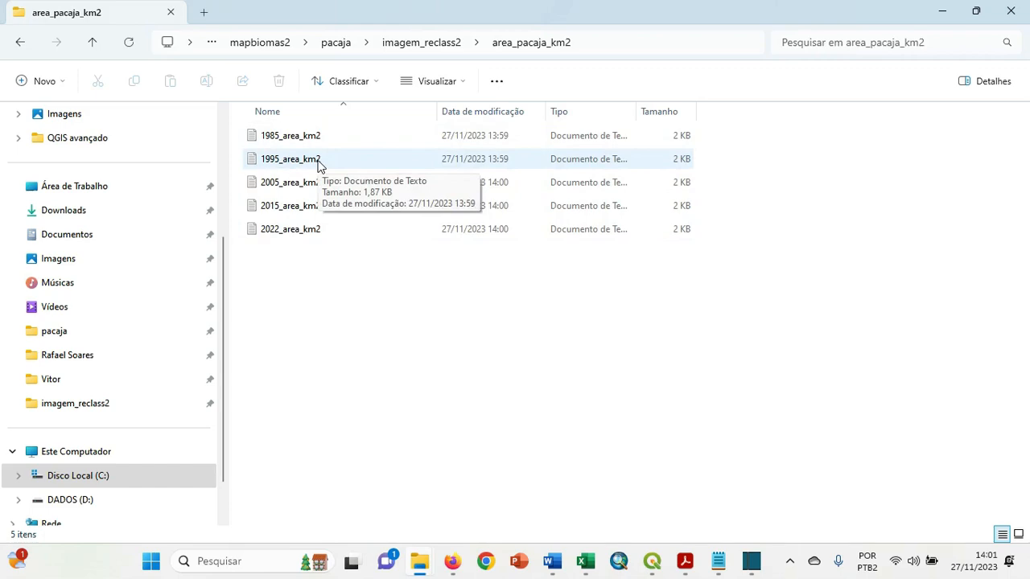
Open the 1995_area_km2 report in a maximized window, review its class areas in square kilometers, and close it.
double_click(318, 165)
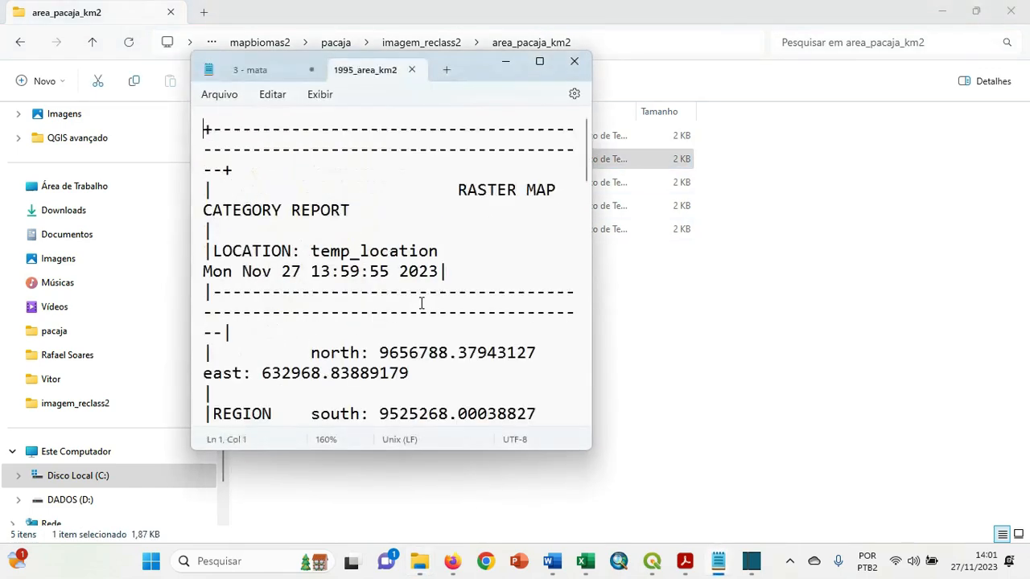
click(539, 62)
scroll(628, 299, down, 1)
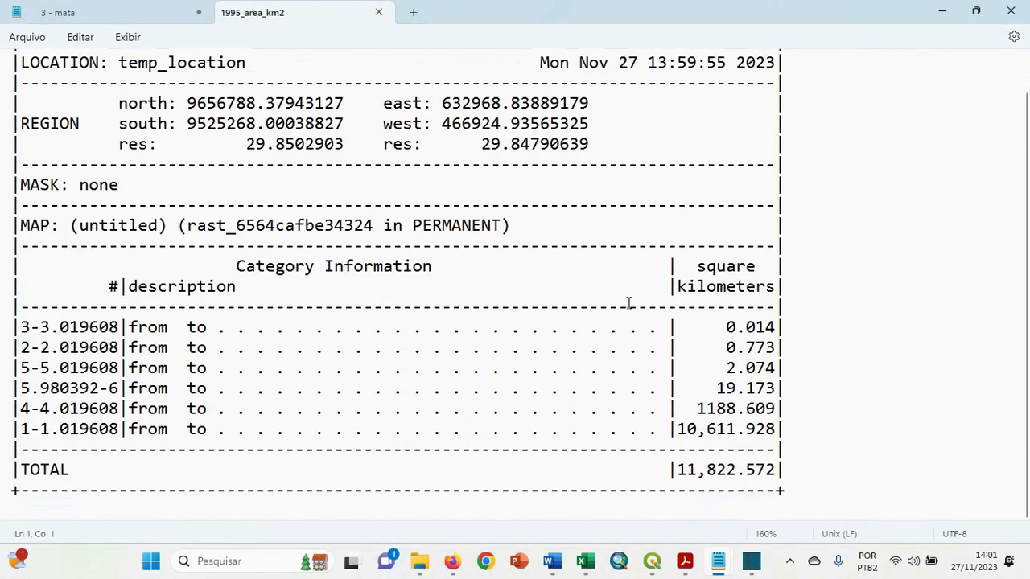
scroll(628, 303, up, 1)
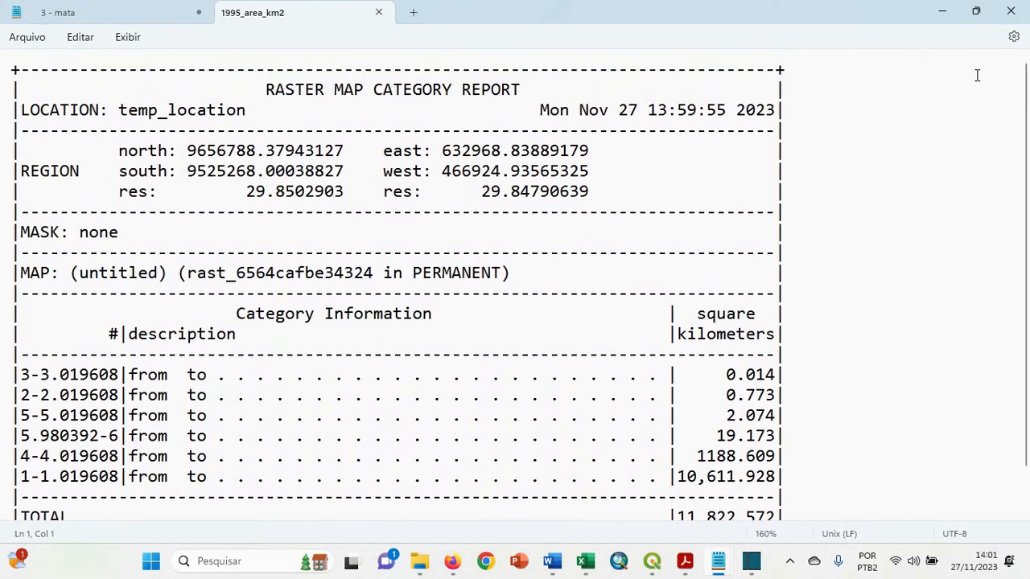
click(1009, 16)
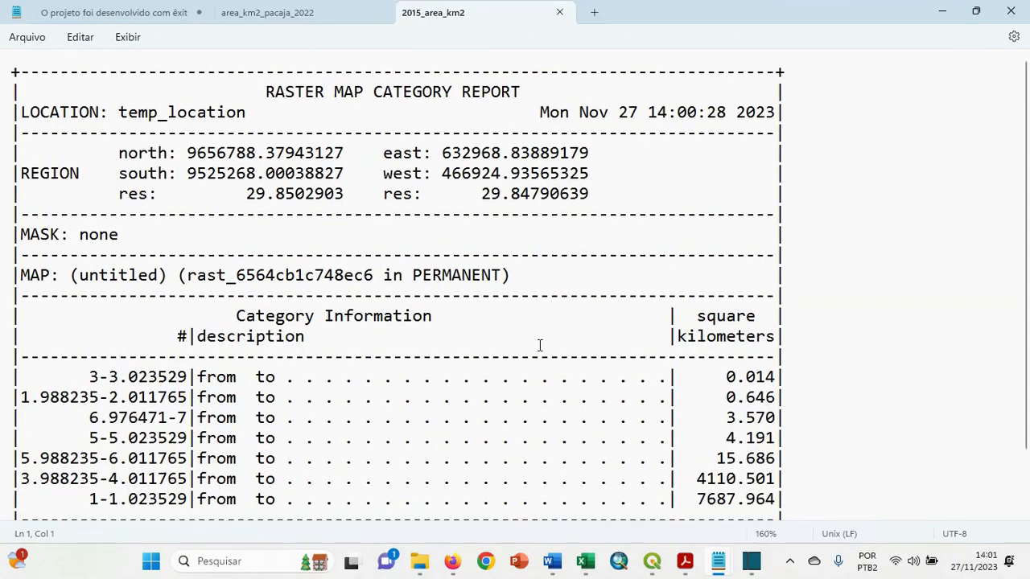
Review the class areas in the 2015_area_km2 report, put it away, and return to the untitled QGIS project with the Pacajá reclass rasters.
scroll(539, 346, down, 2)
scroll(540, 346, up, 1)
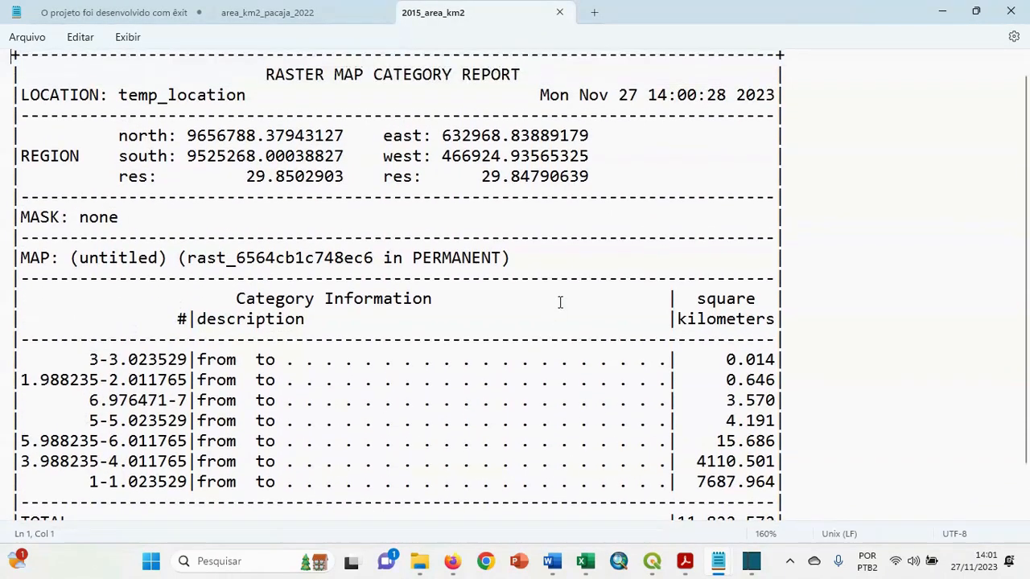
click(942, 16)
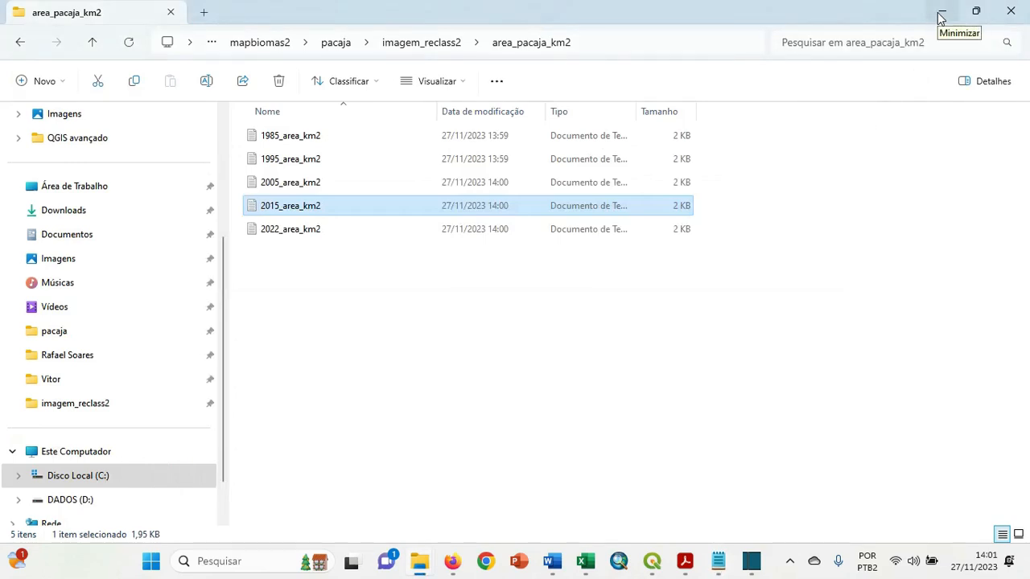
mouse_move(653, 555)
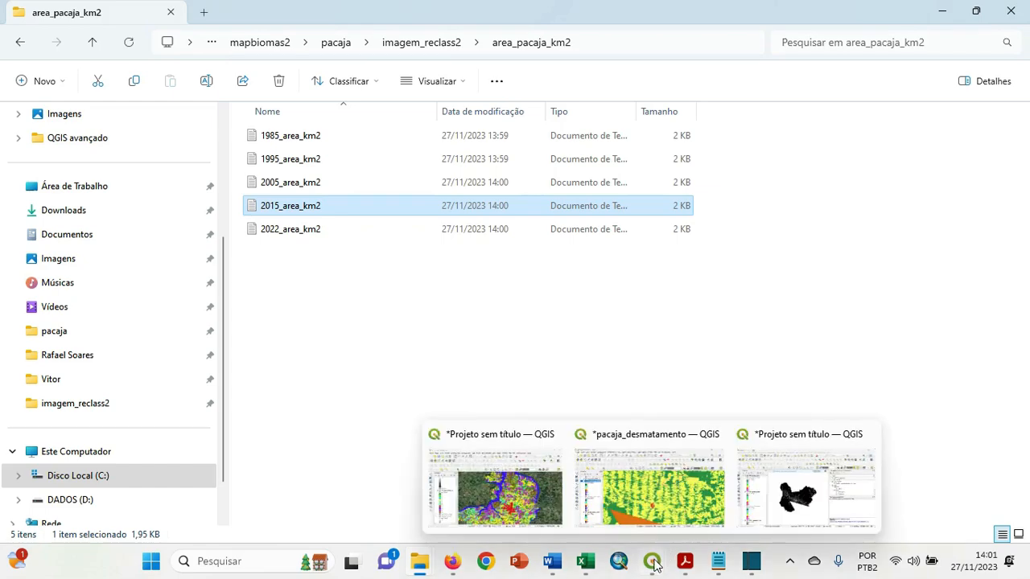
click(799, 499)
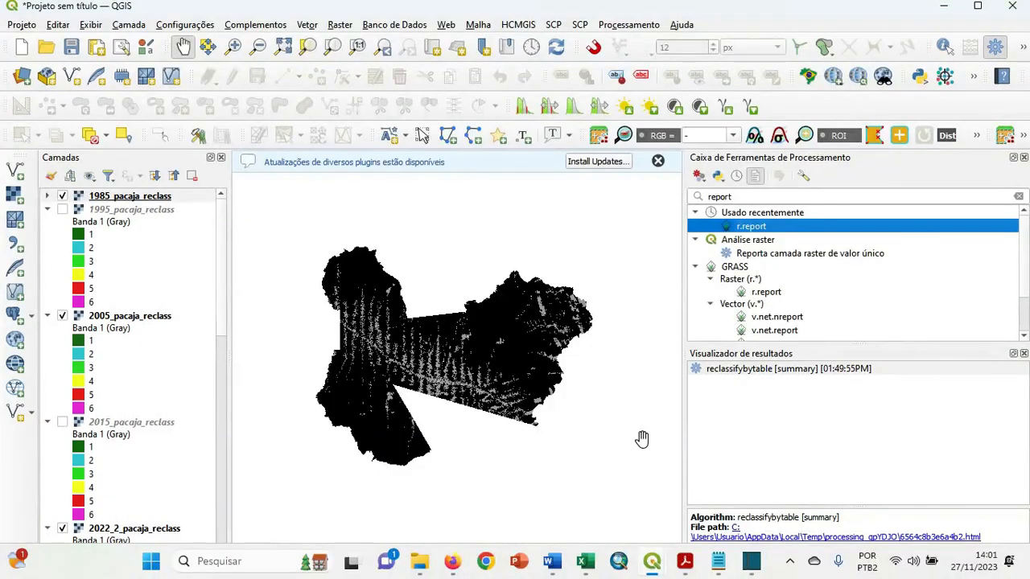